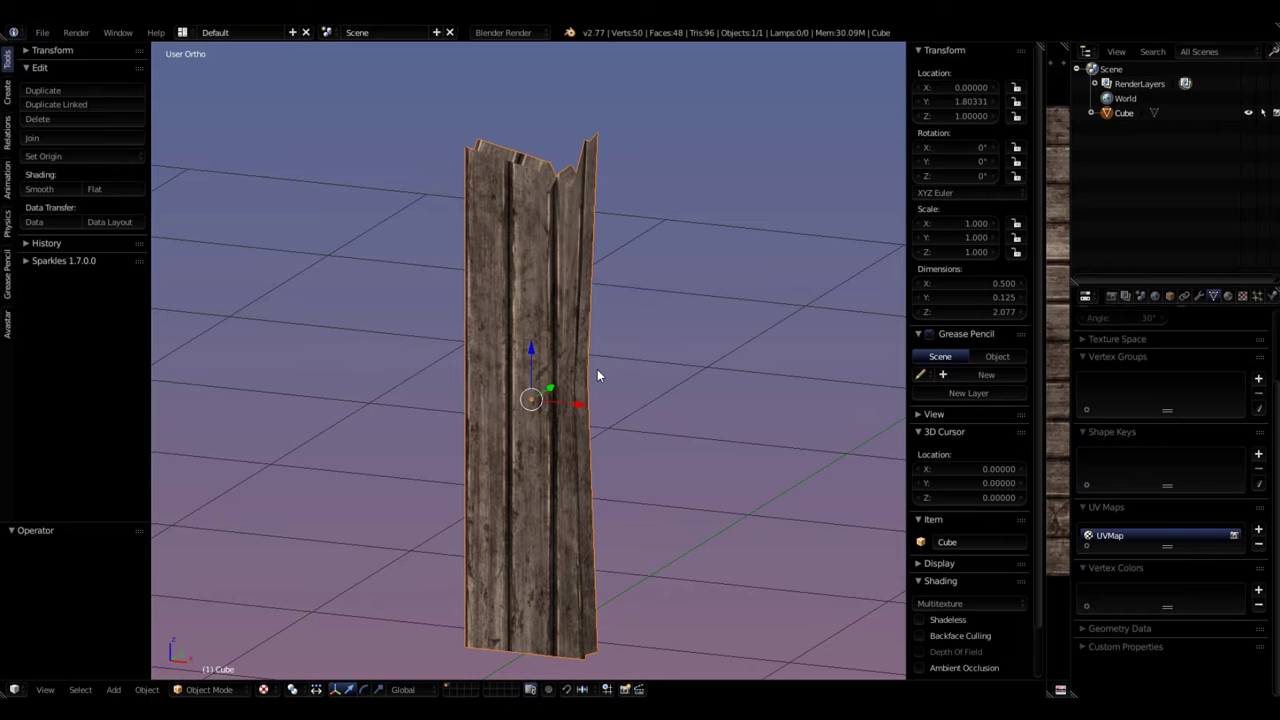
- Set the plank's X dimension to 0.2 in the N-panel
scroll(497, 340, down, 4)
scroll(515, 565, up, 4)
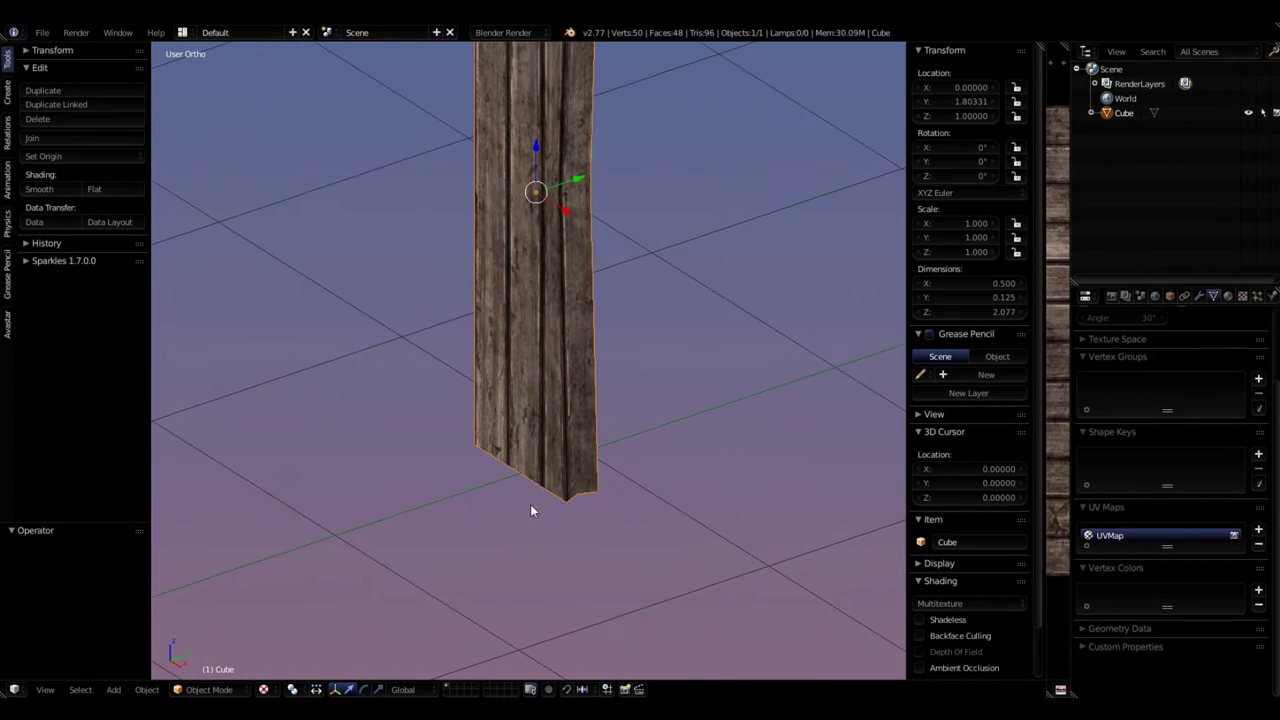
mouse_move(592, 448)
middle_down()
mouse_move(629, 429)
mouse_move(594, 466)
middle_up()
scroll(580, 450, down, 3)
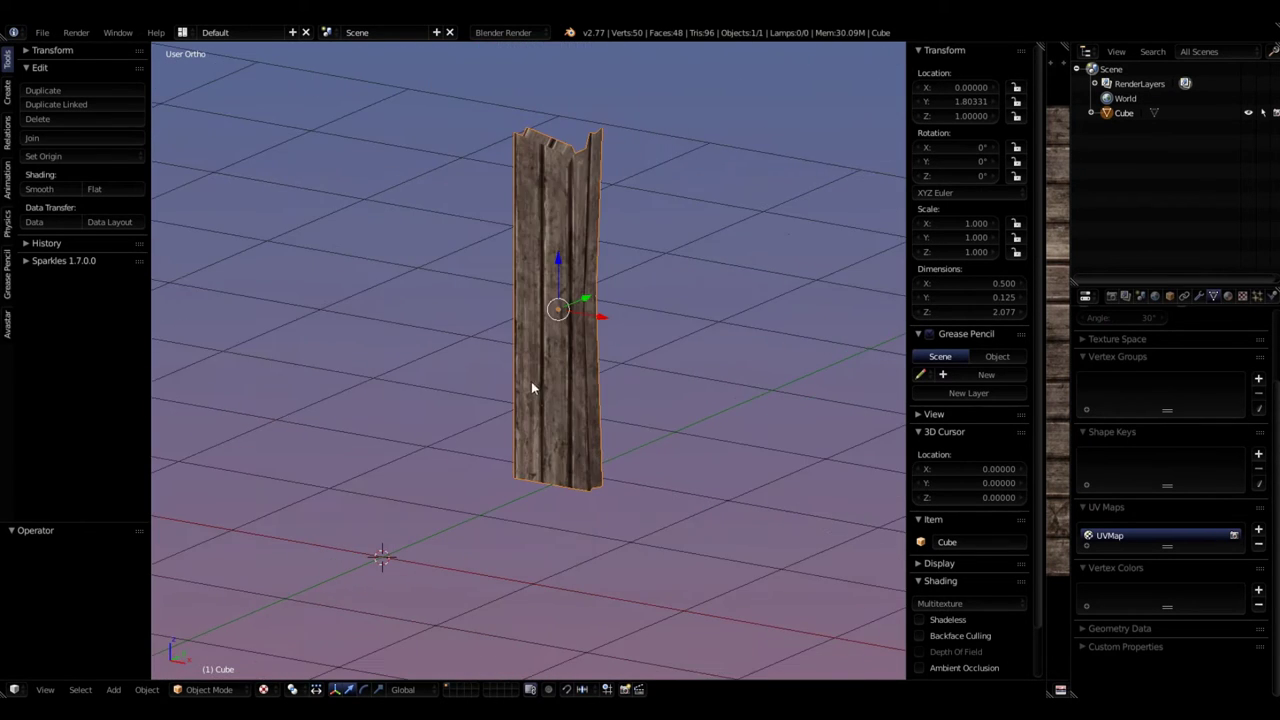
scroll(545, 372, up, 3)
scroll(567, 417, down, 3)
middle_drag(586, 414, 707, 469)
scroll(680, 465, up, 3)
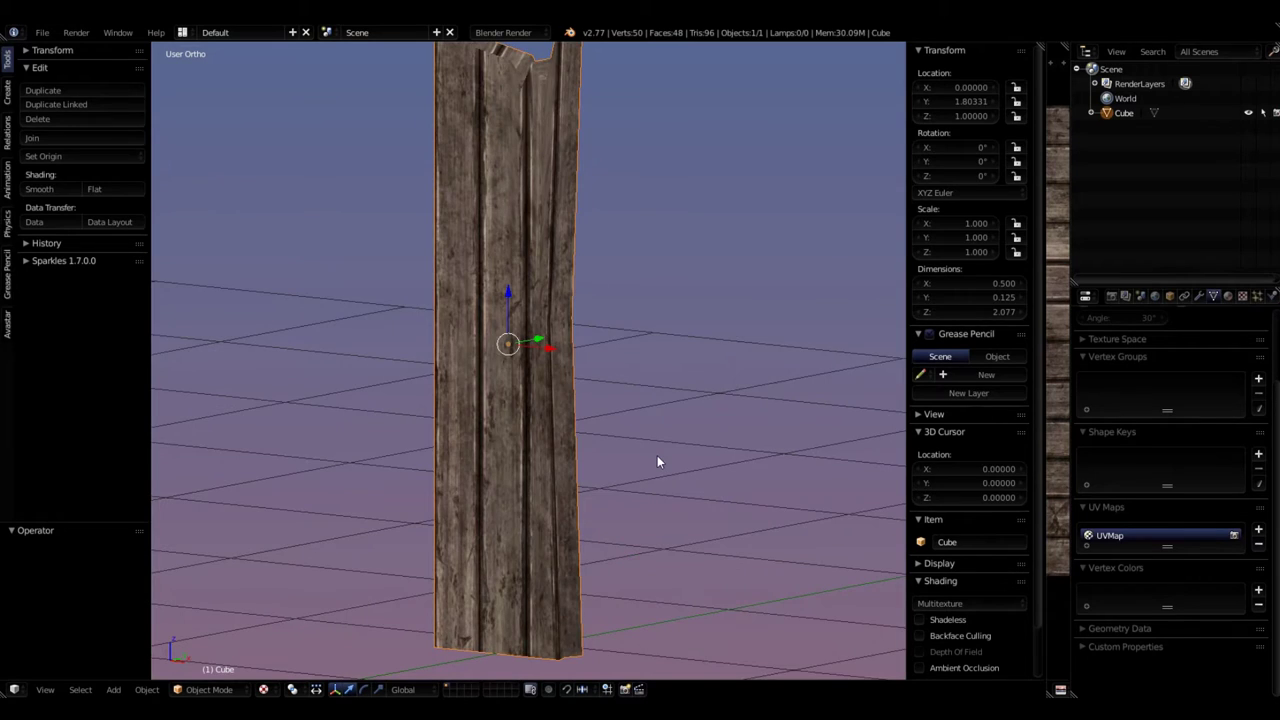
scroll(652, 443, down, 3)
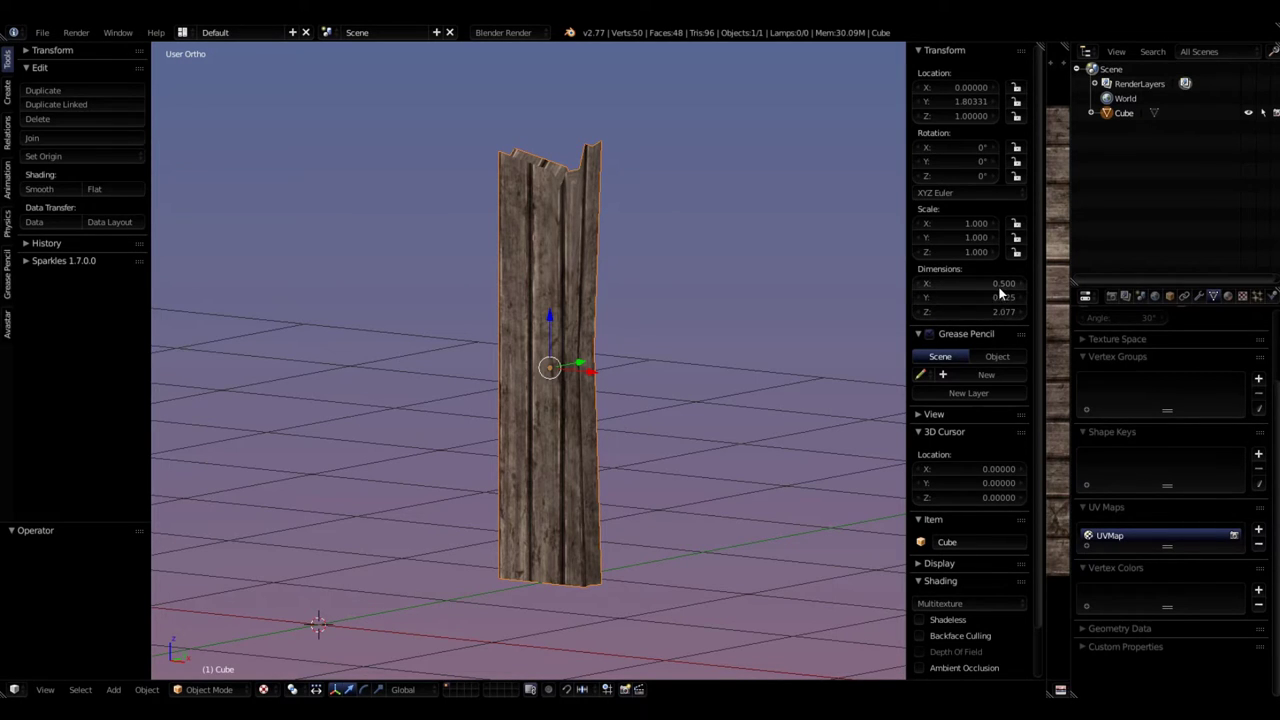
click(947, 285)
click(975, 303)
click(996, 284)
text(2)
key(Return)
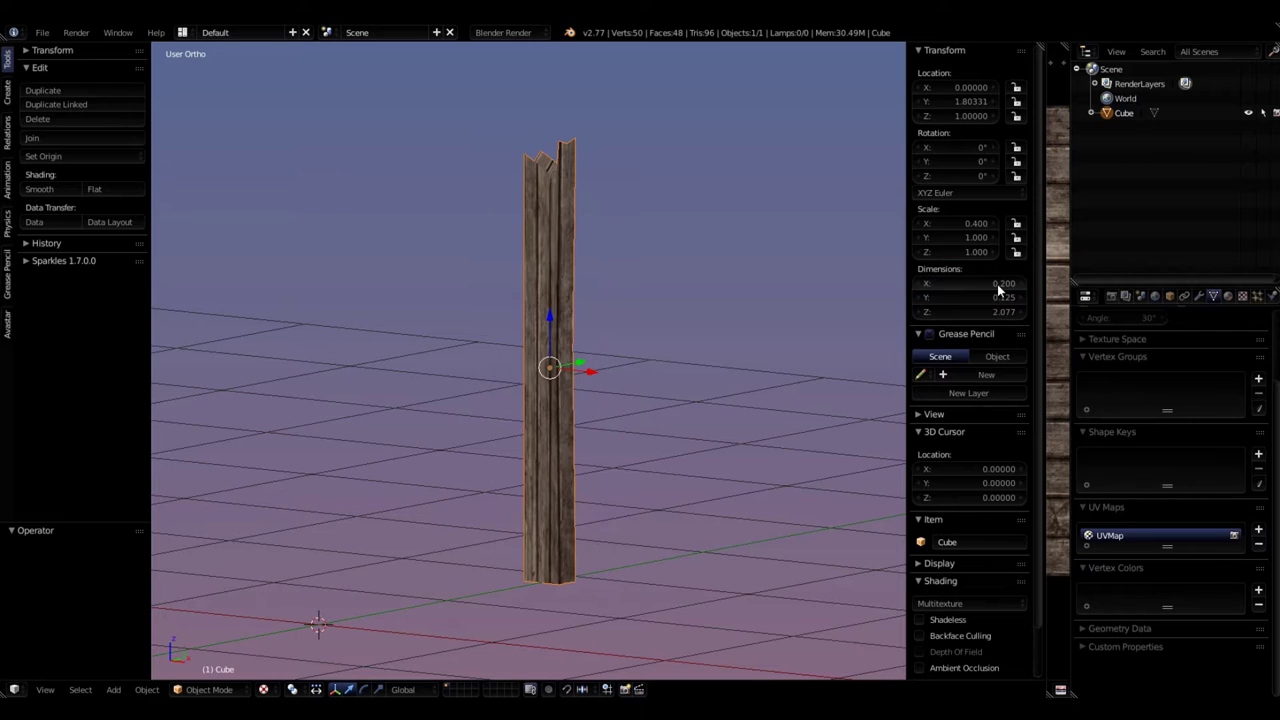
- Set the plank's Y dimension to 0.015 and its Z dimension to 1
middle_drag(647, 250, 437, 351)
click(1005, 297)
text(.015)
key(Return)
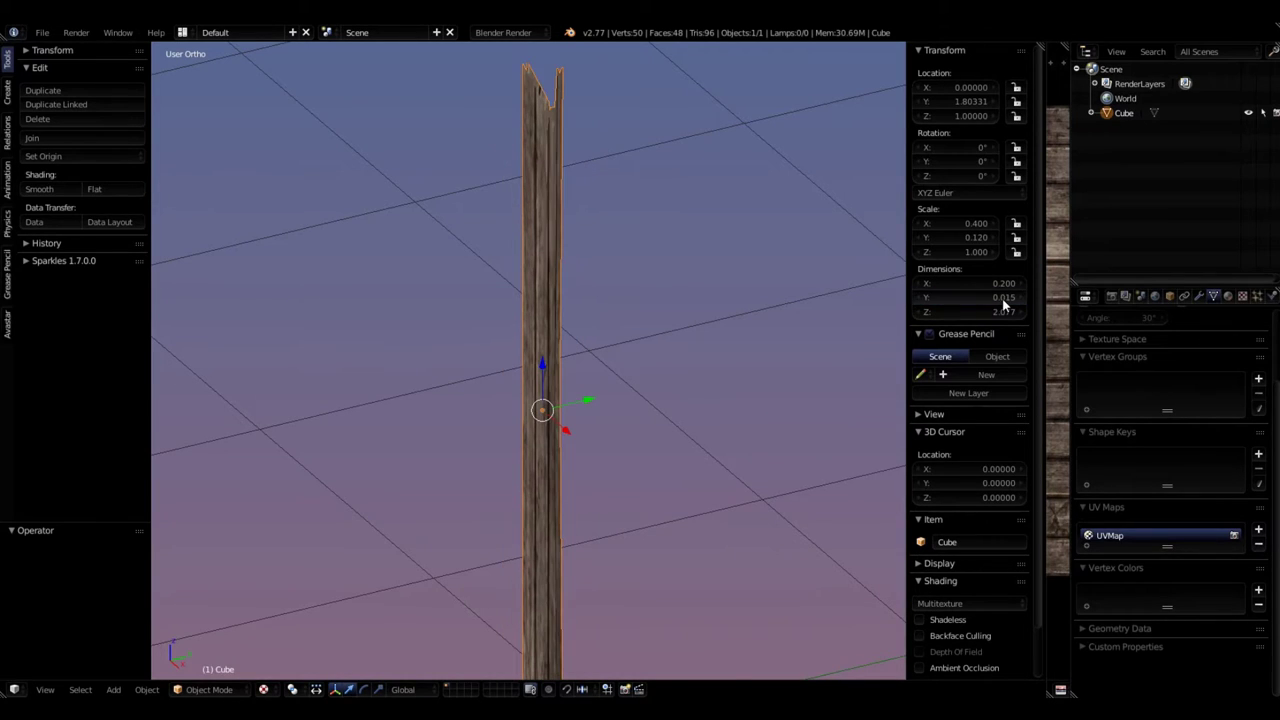
click(1008, 312)
text(1)
key(Return)
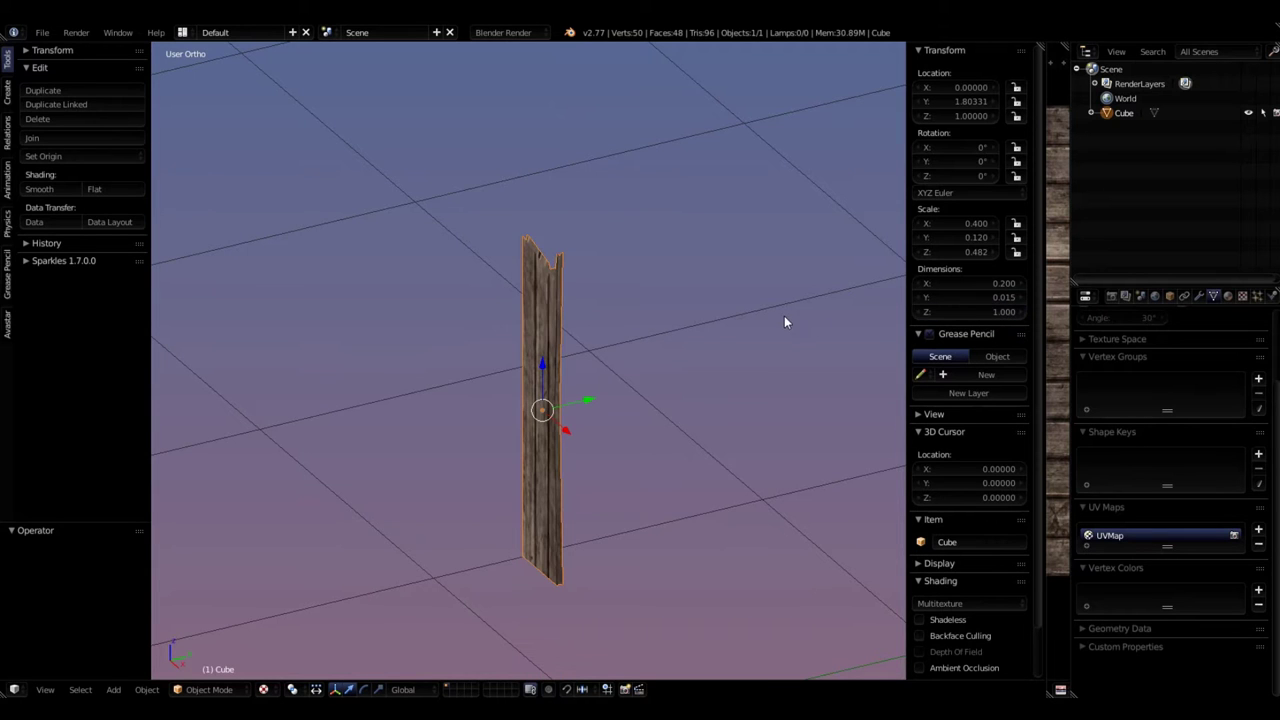
middle_drag(783, 316, 637, 289)
middle_drag(550, 303, 617, 290)
scroll(613, 291, up, 4)
scroll(510, 292, down, 3)
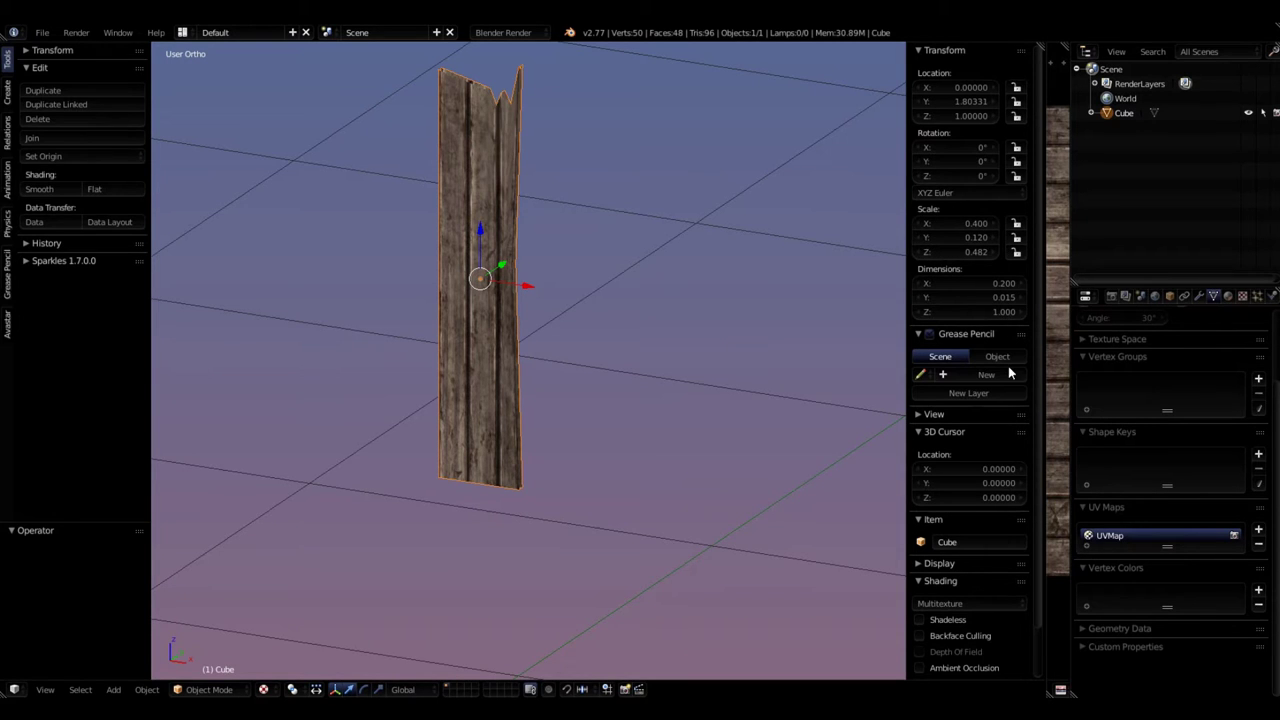
- Widen the image editor and check the plank's UV layout on the Old Wood texture
drag(1043, 379, 770, 379)
key(Tab)
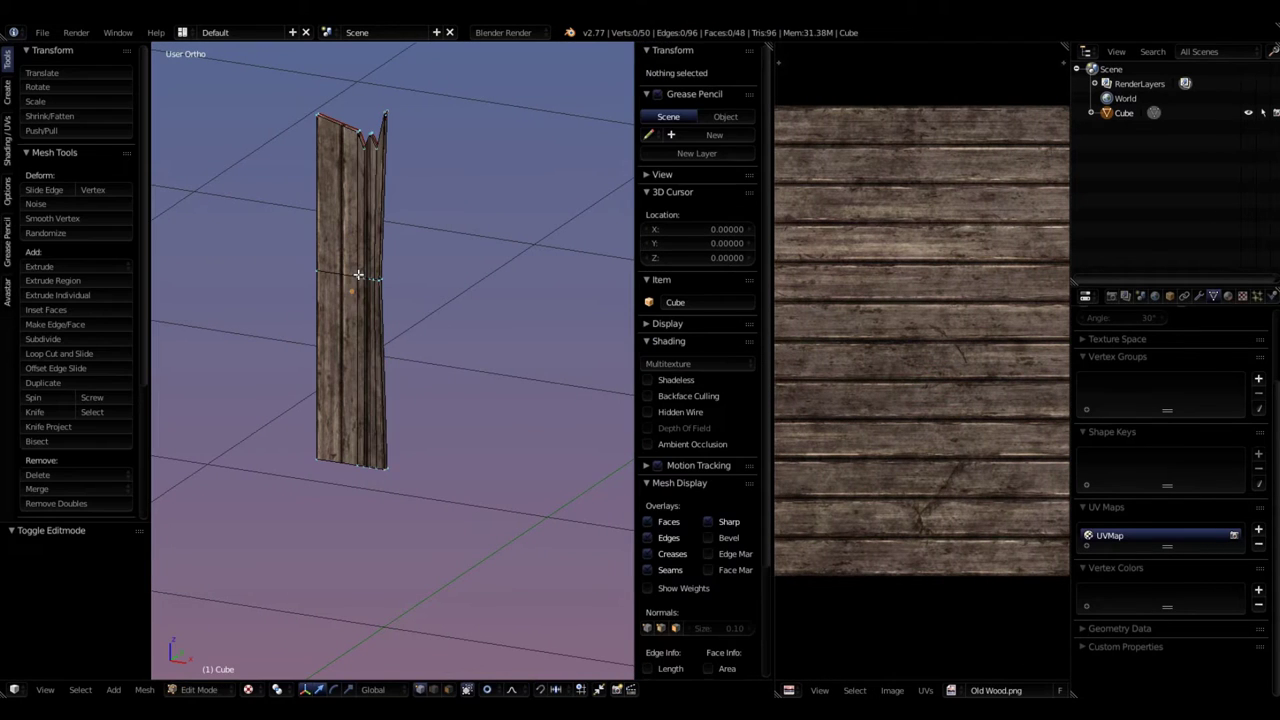
key(a)
key(a)
key(a)
scroll(972, 304, down, 2)
scroll(959, 369, up, 1)
key(a)
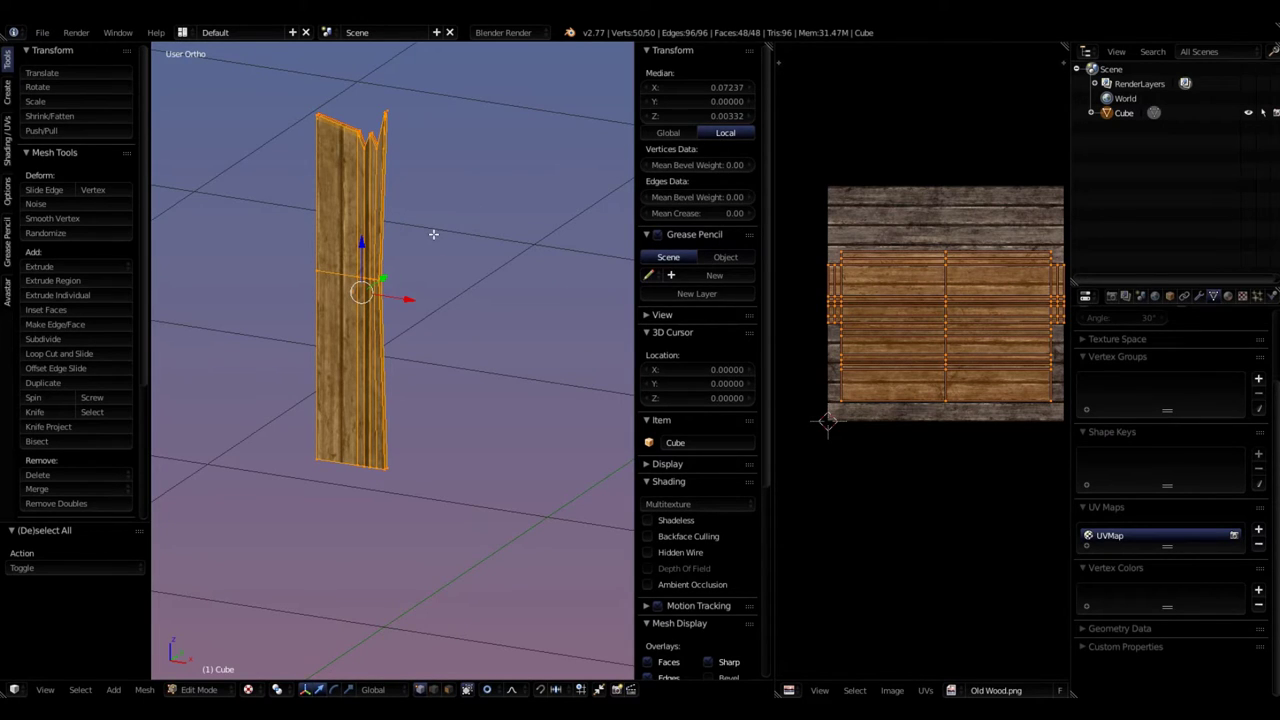
key(Tab)
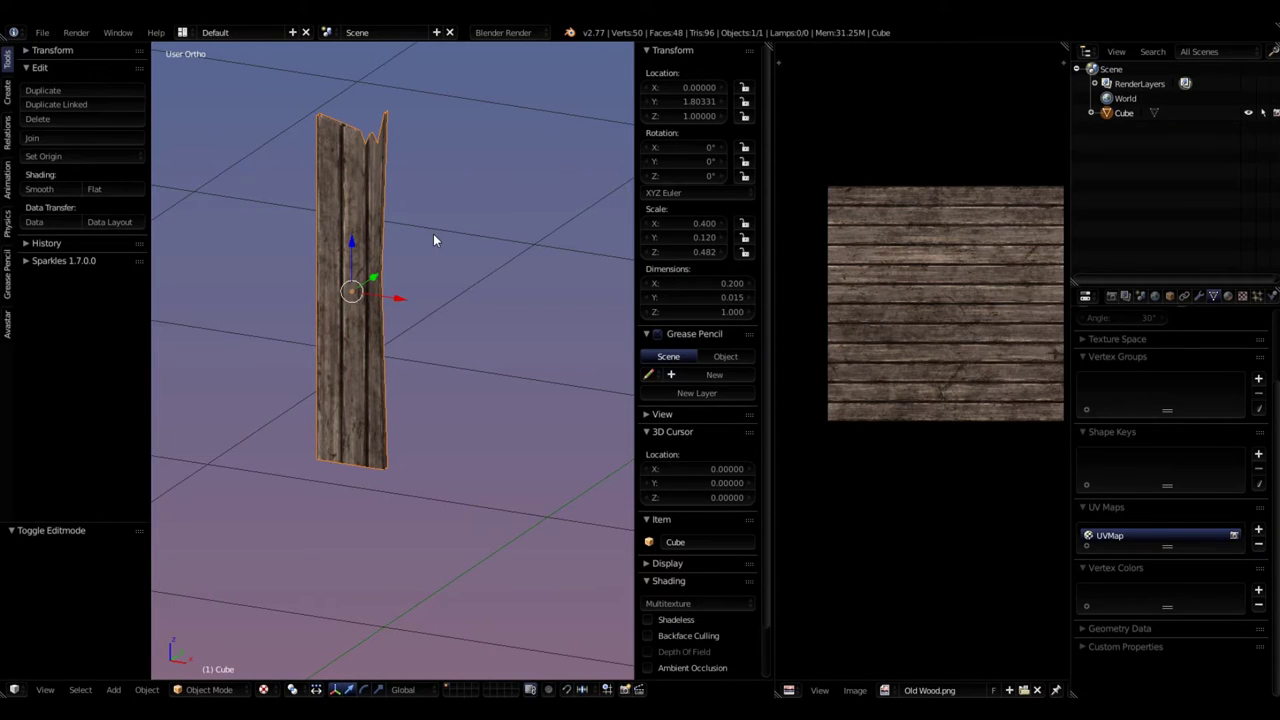
- Apply the plank's scale, recheck its UVs, and narrow the image editor again
key(ctrl+a)
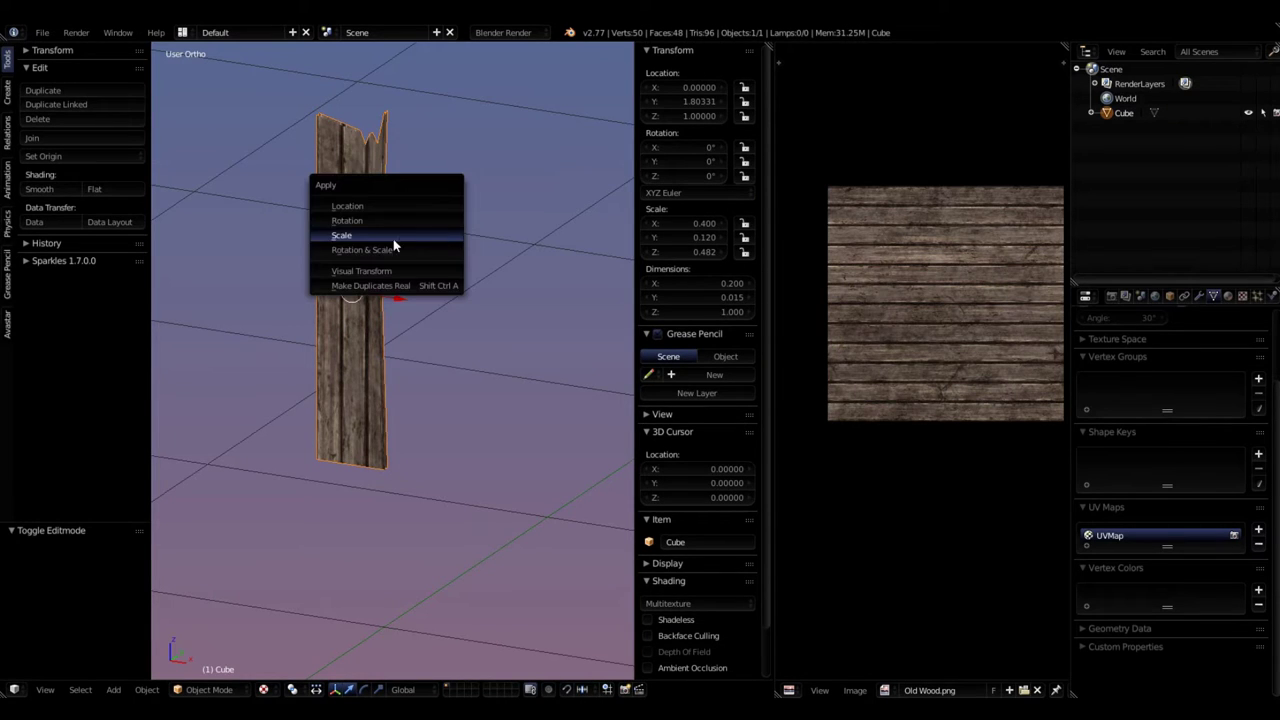
click(341, 234)
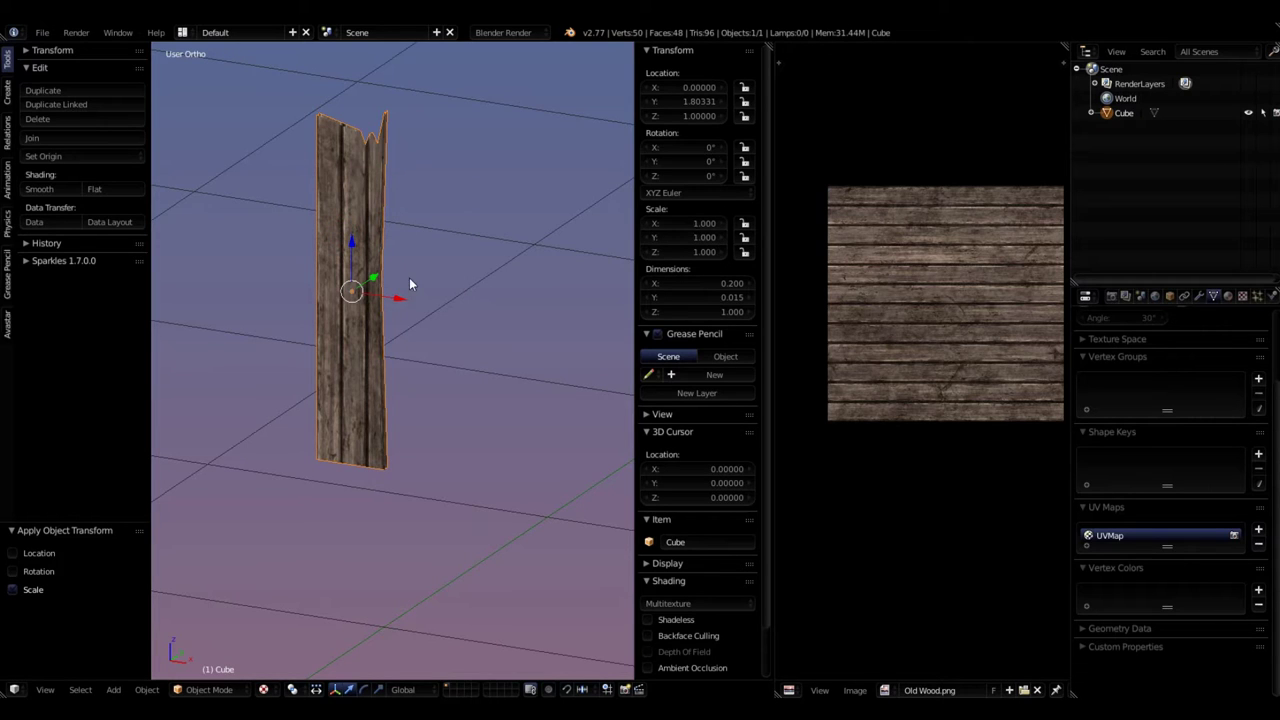
key(Tab)
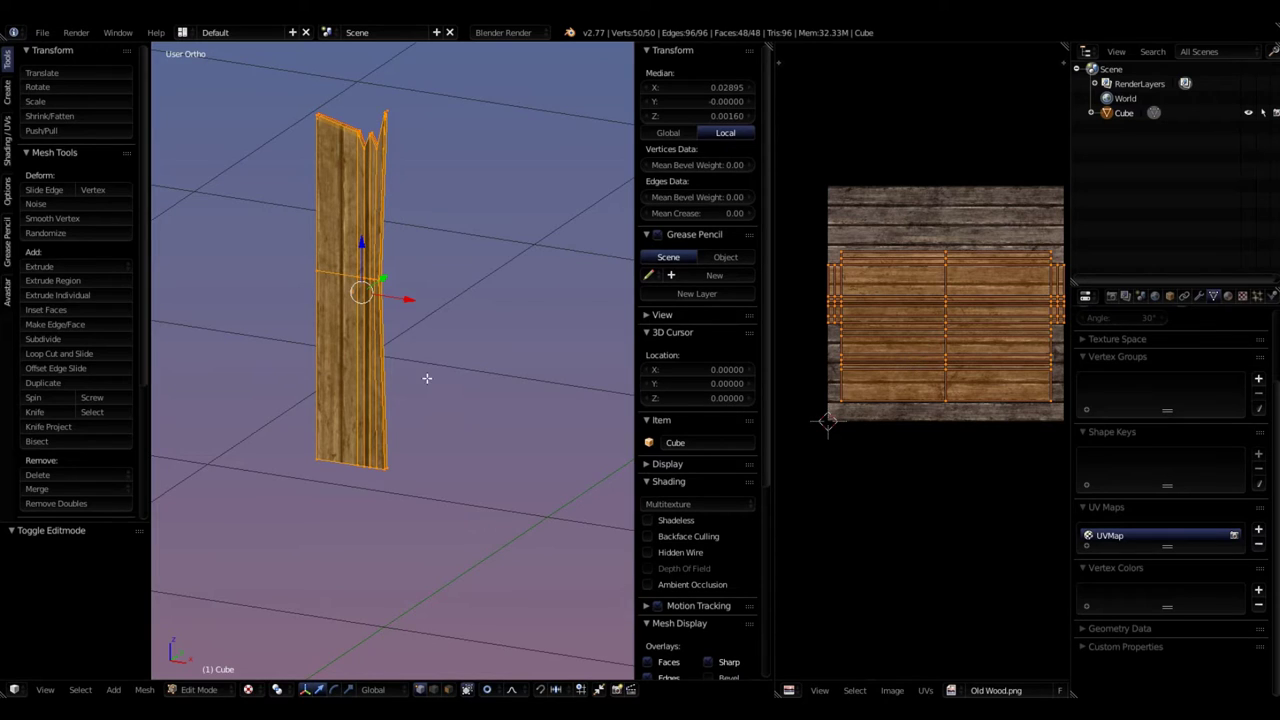
shift+middle_drag(386, 370, 407, 423)
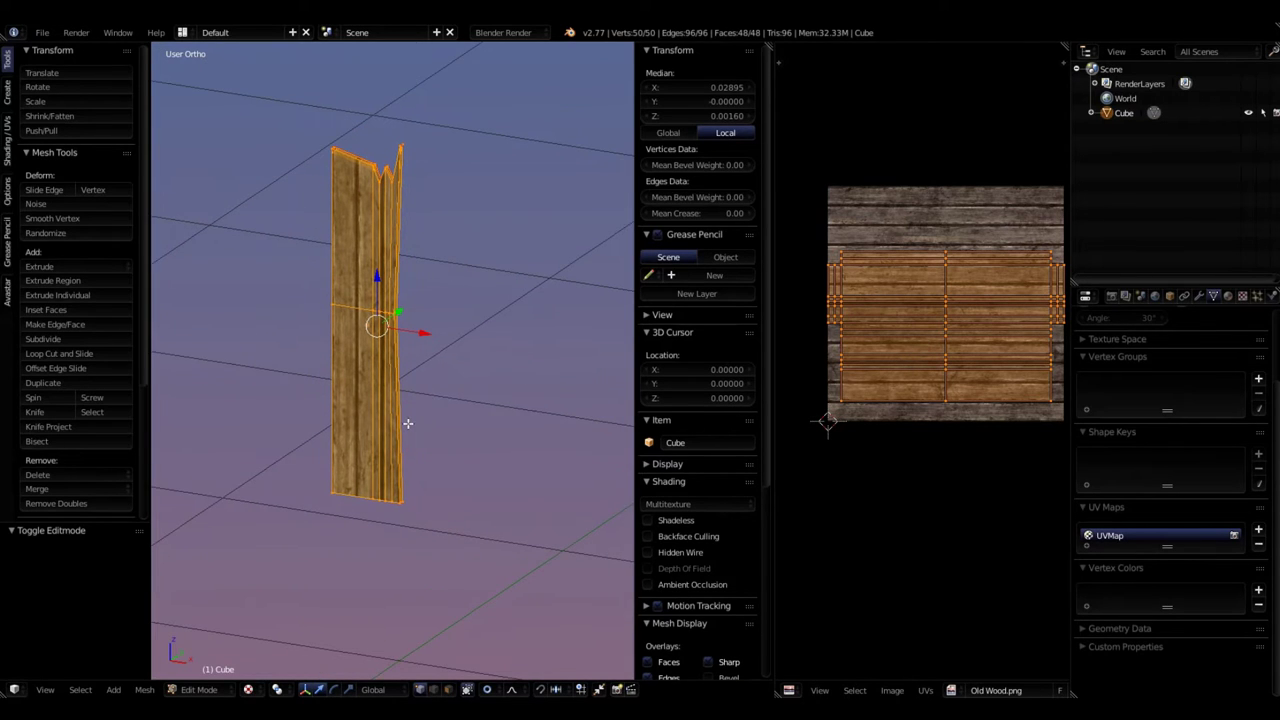
scroll(407, 423, up, 1)
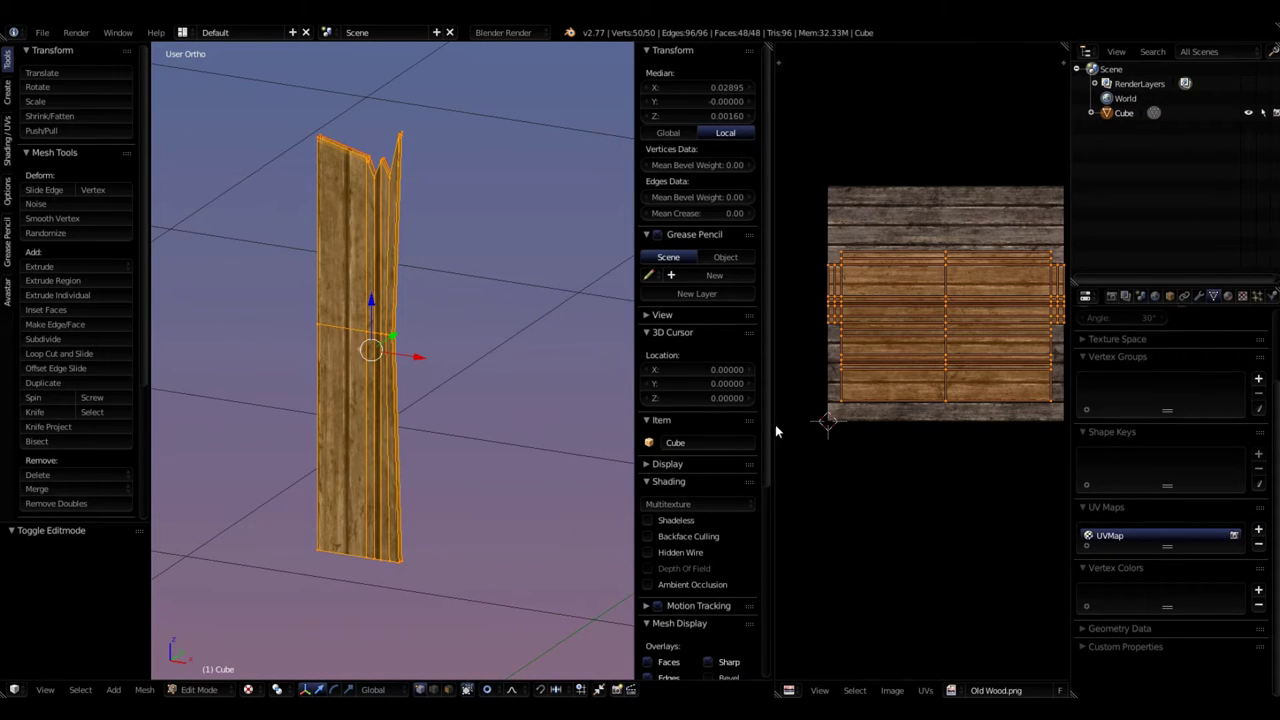
drag(773, 424, 1043, 434)
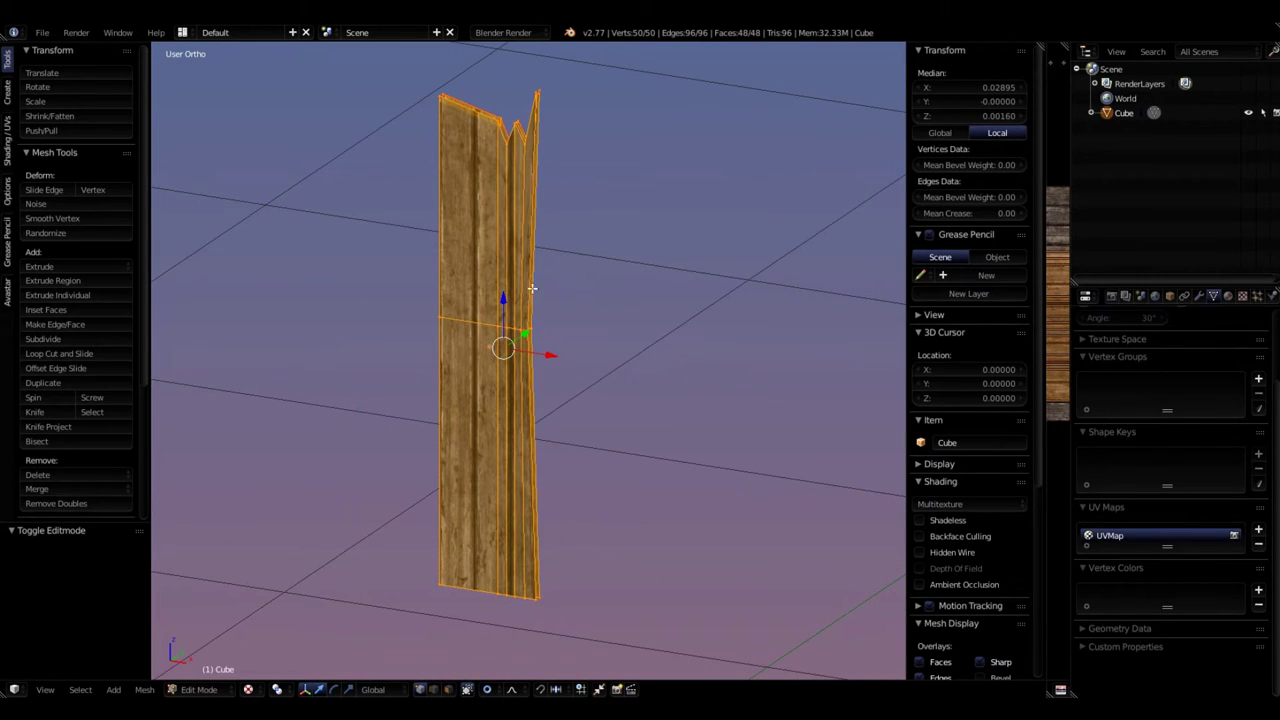
key(Tab)
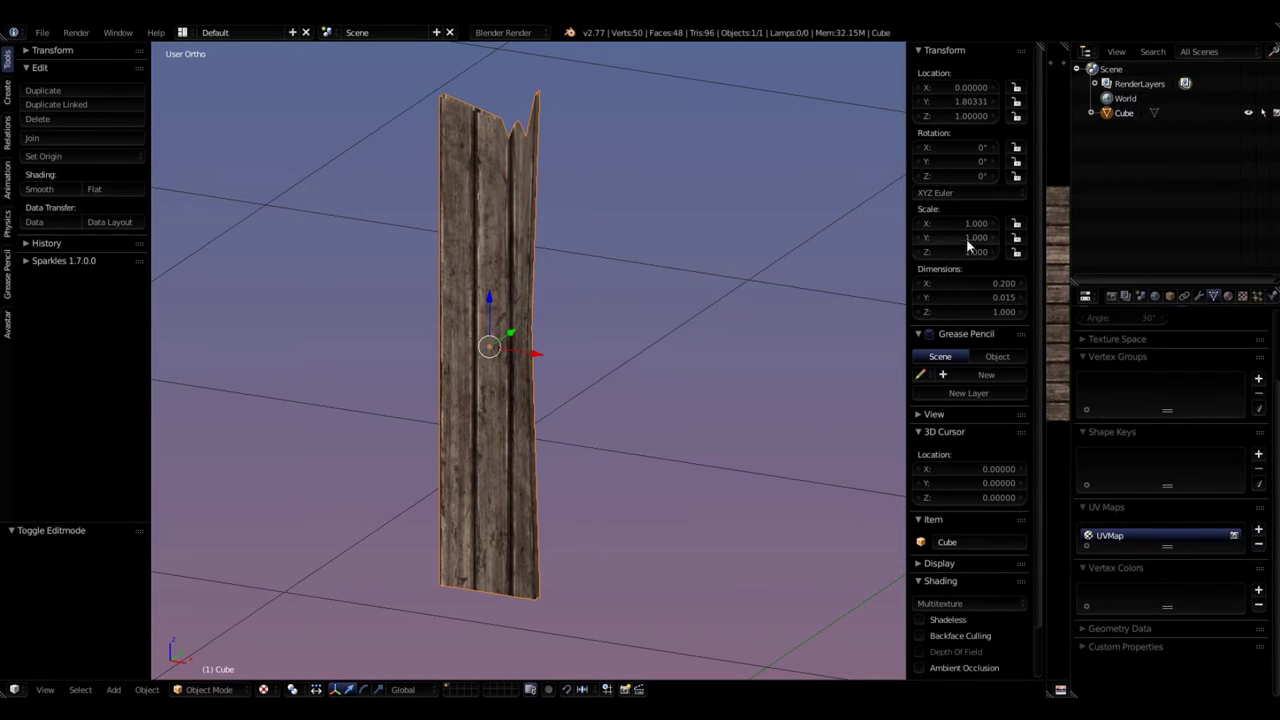
- Turn on the transform widget and orbit the view to look over the grid
middle_drag(540, 446, 591, 500)
scroll(694, 417, up, 2)
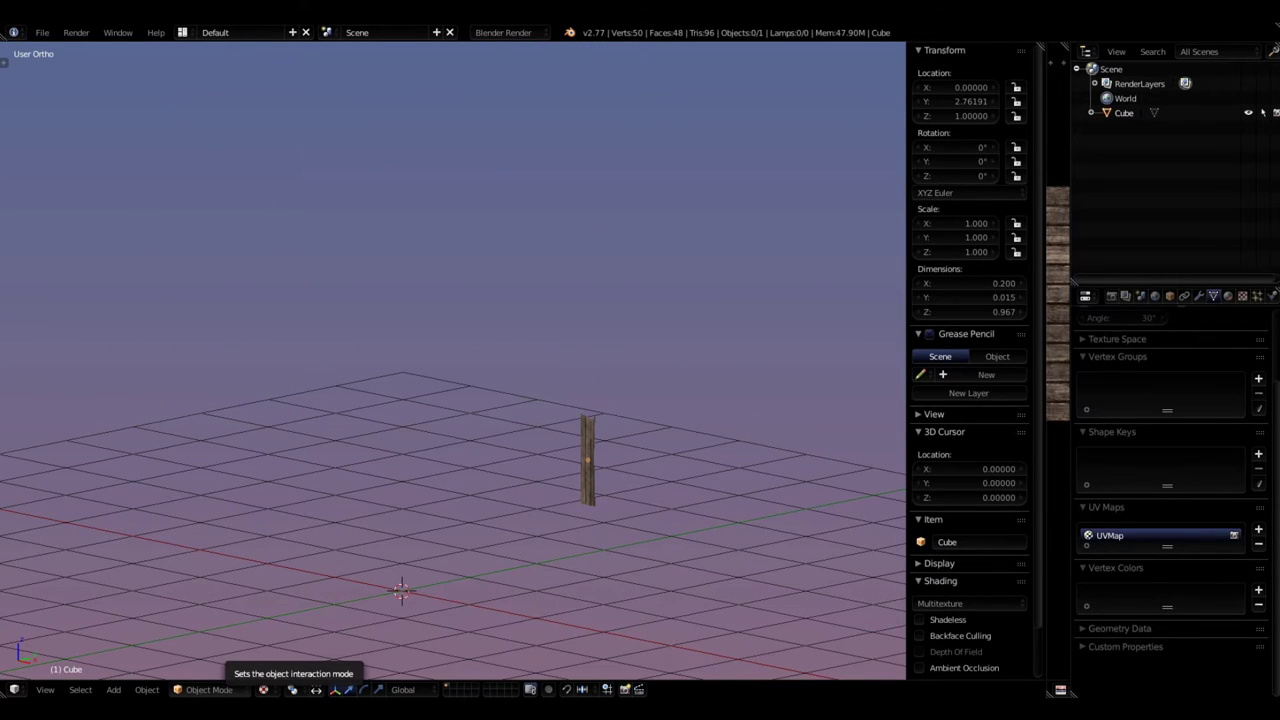
key(ctrl+space)
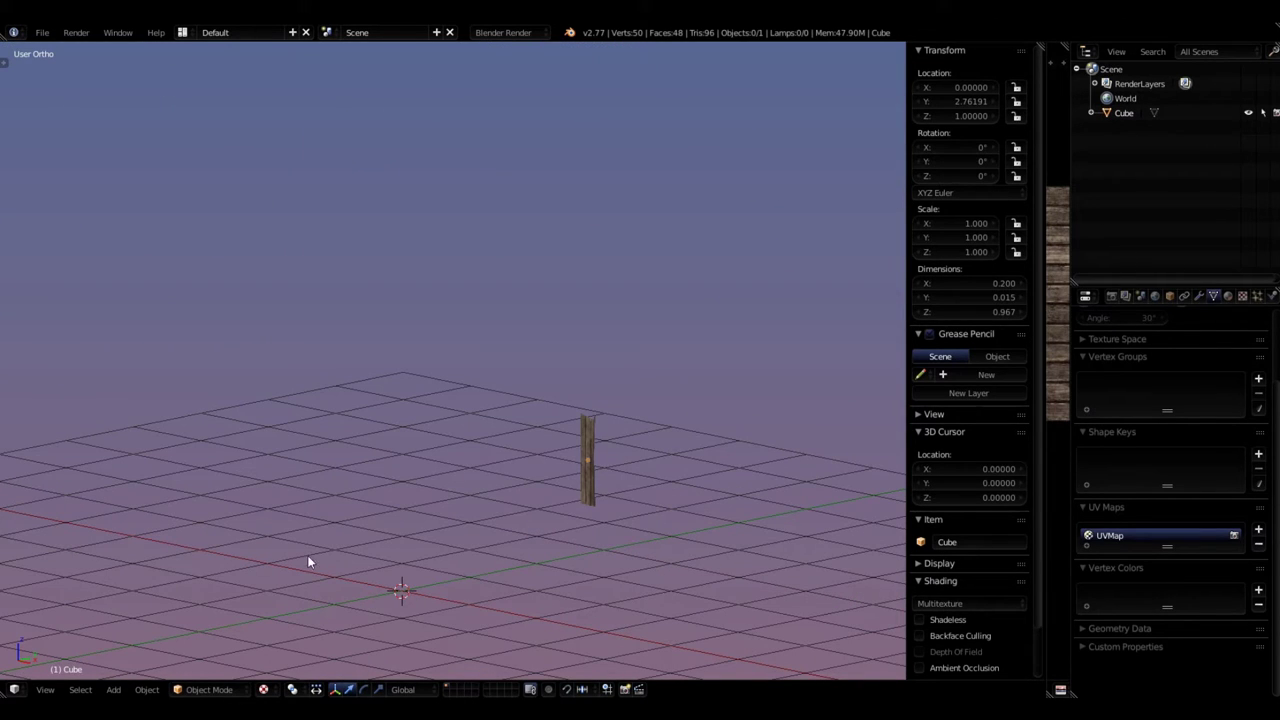
middle_drag(393, 616, 565, 428)
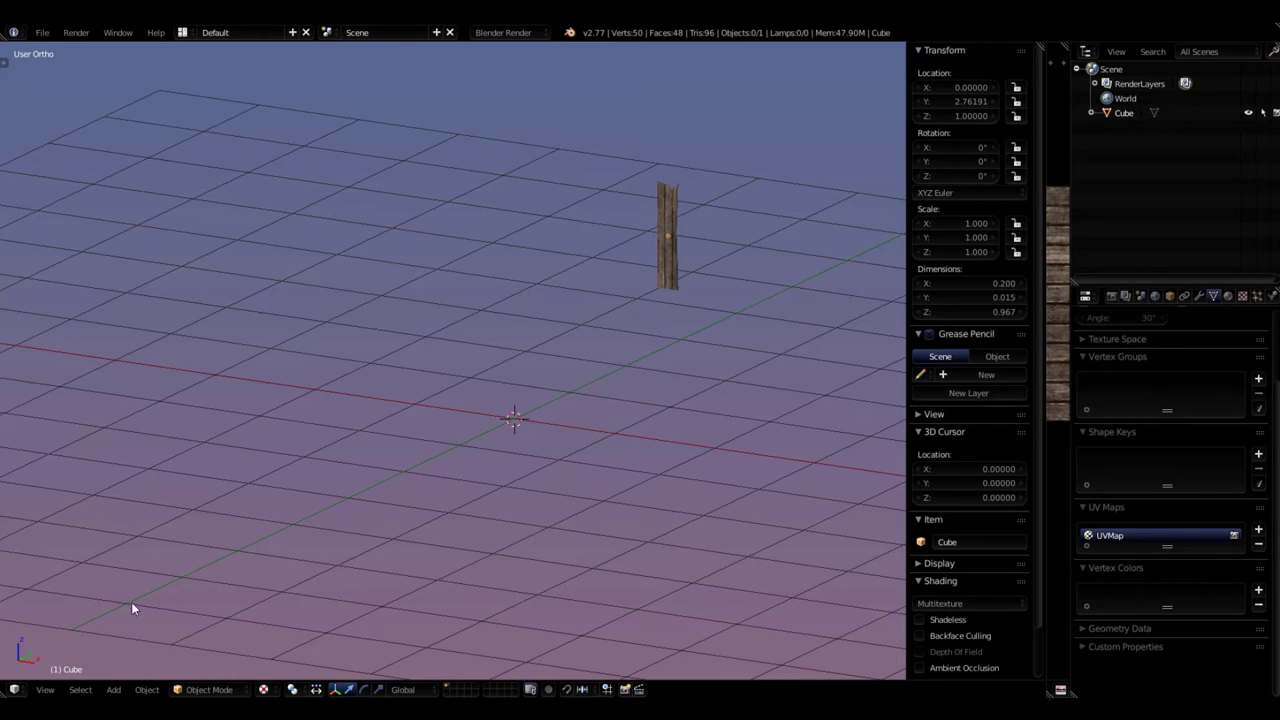
- Switch the viewport to Solid shading and add a mesh plane at the scene centre
click(266, 689)
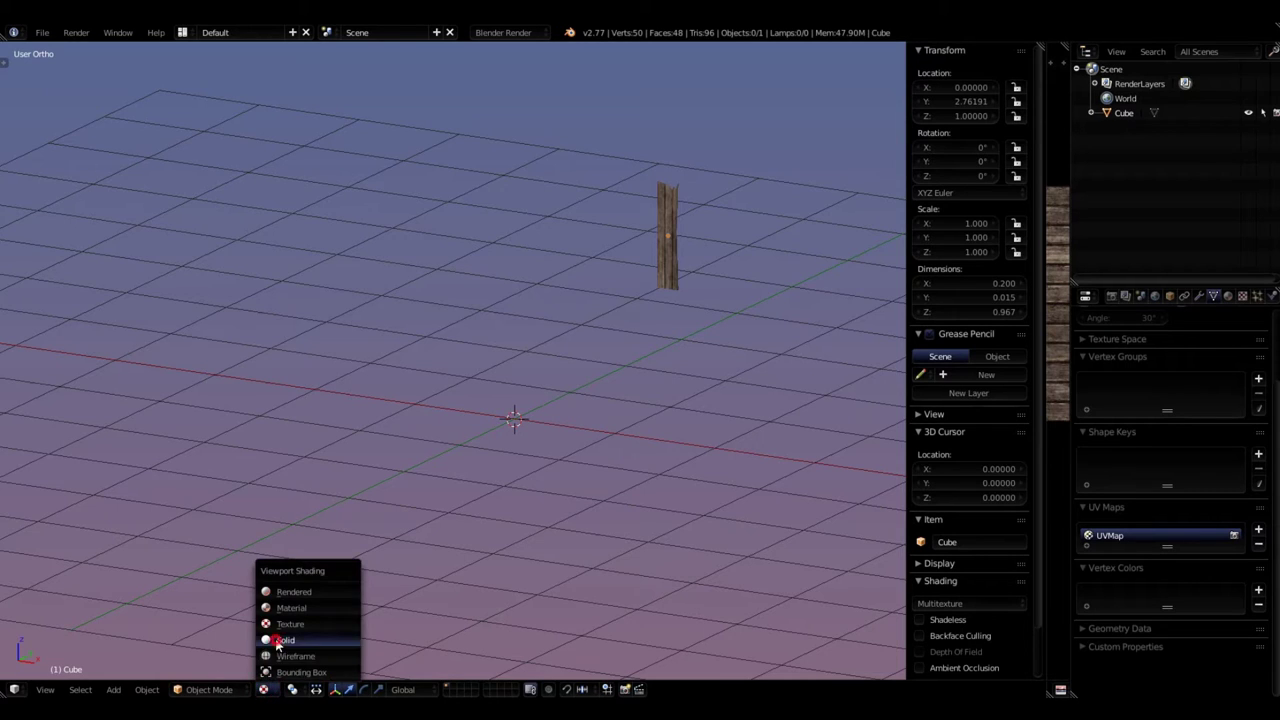
click(280, 640)
key(shift+a)
mouse_move(470, 442)
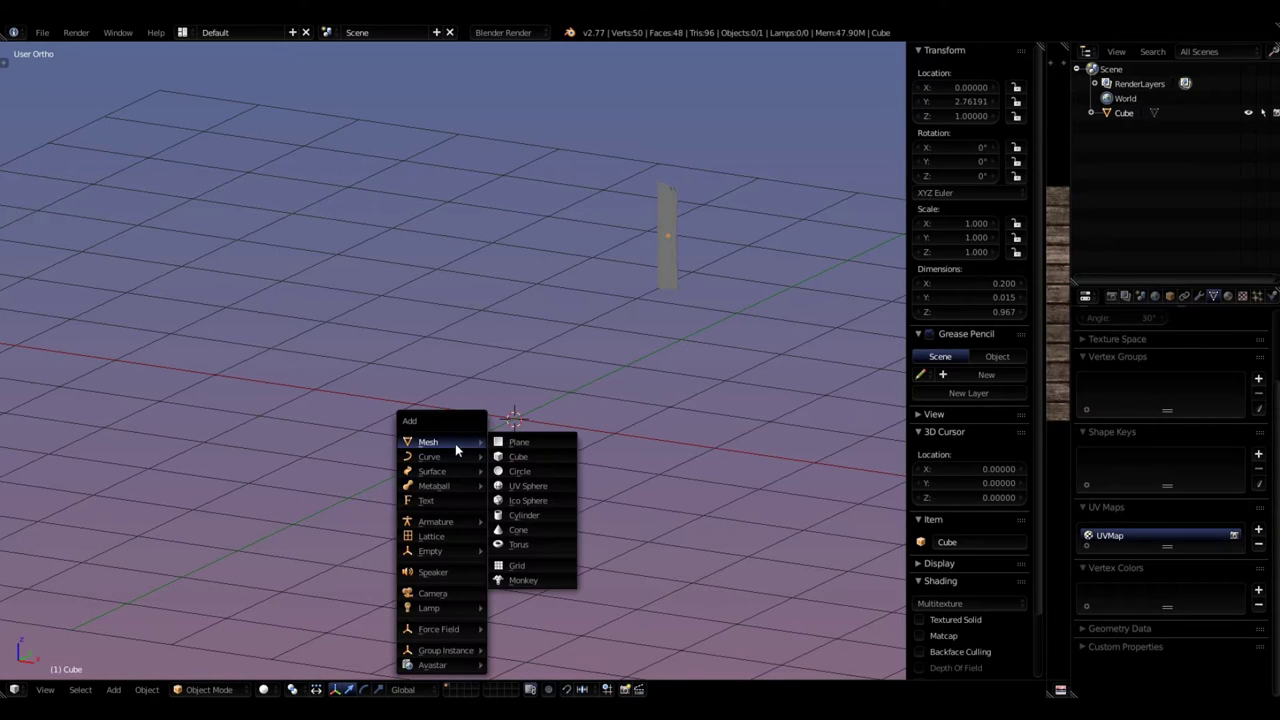
click(519, 443)
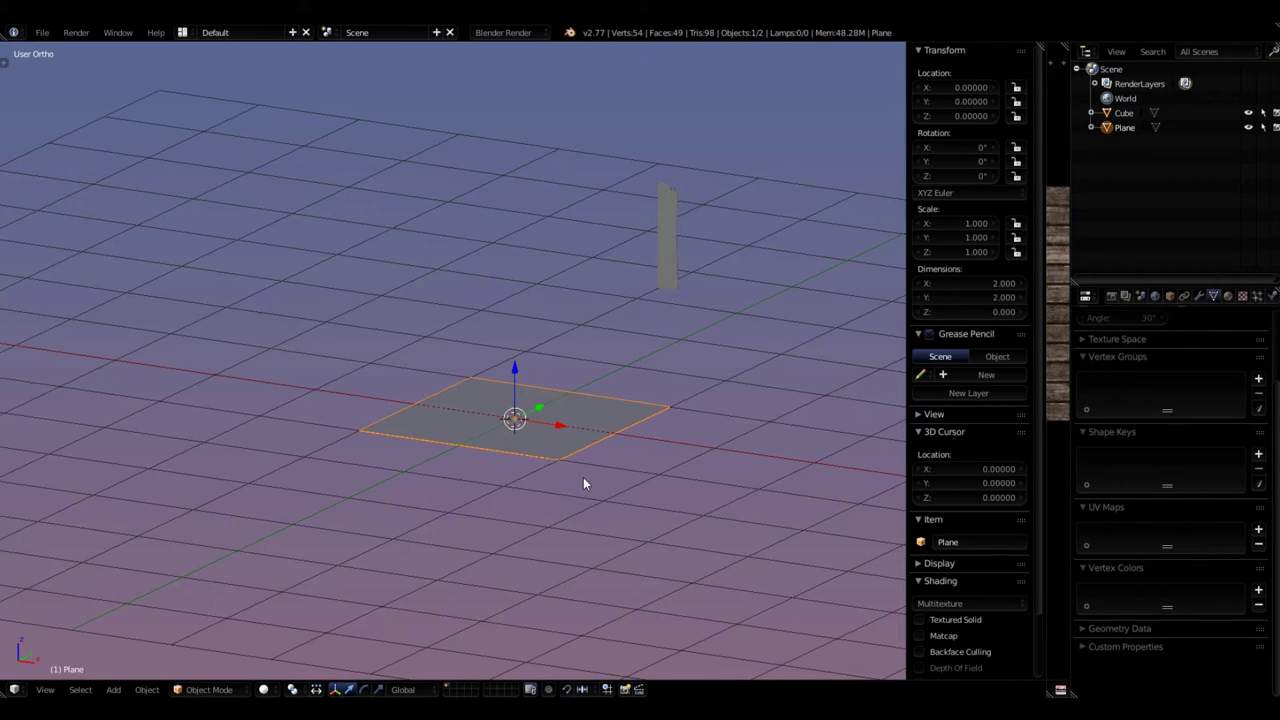
- Rotate the plane 90° about X so it stands upright
key(r)
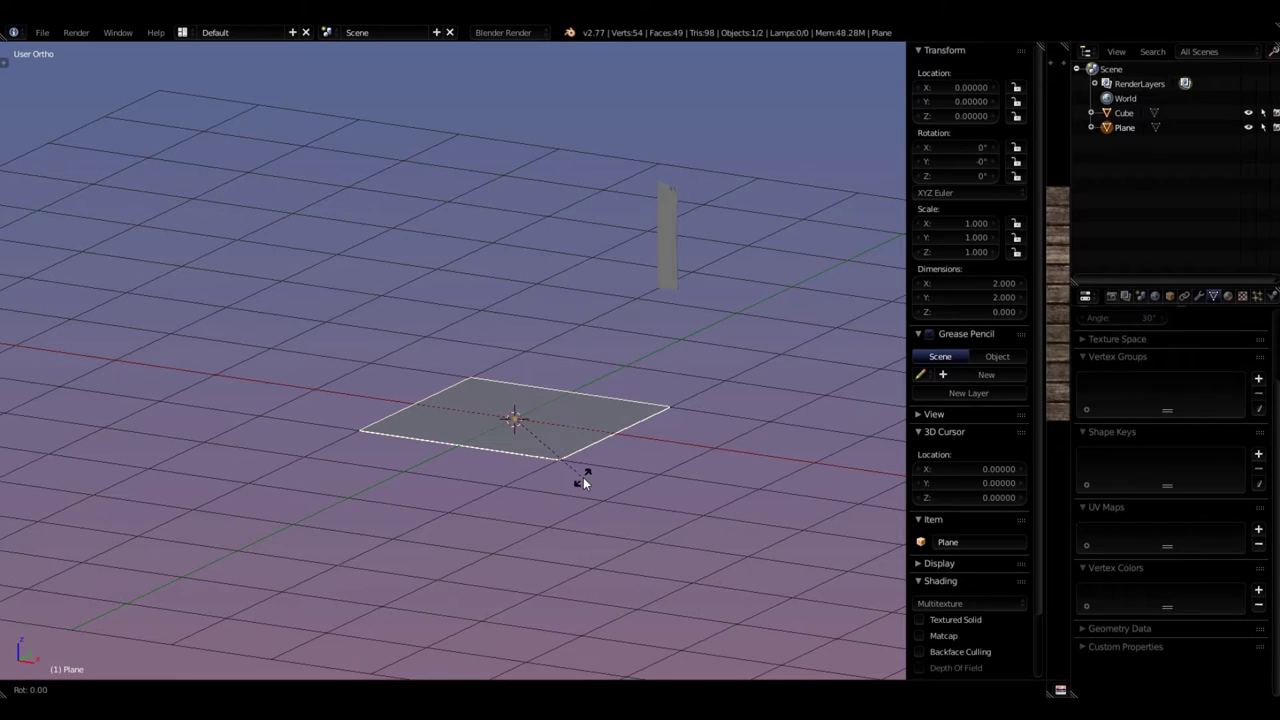
key(x)
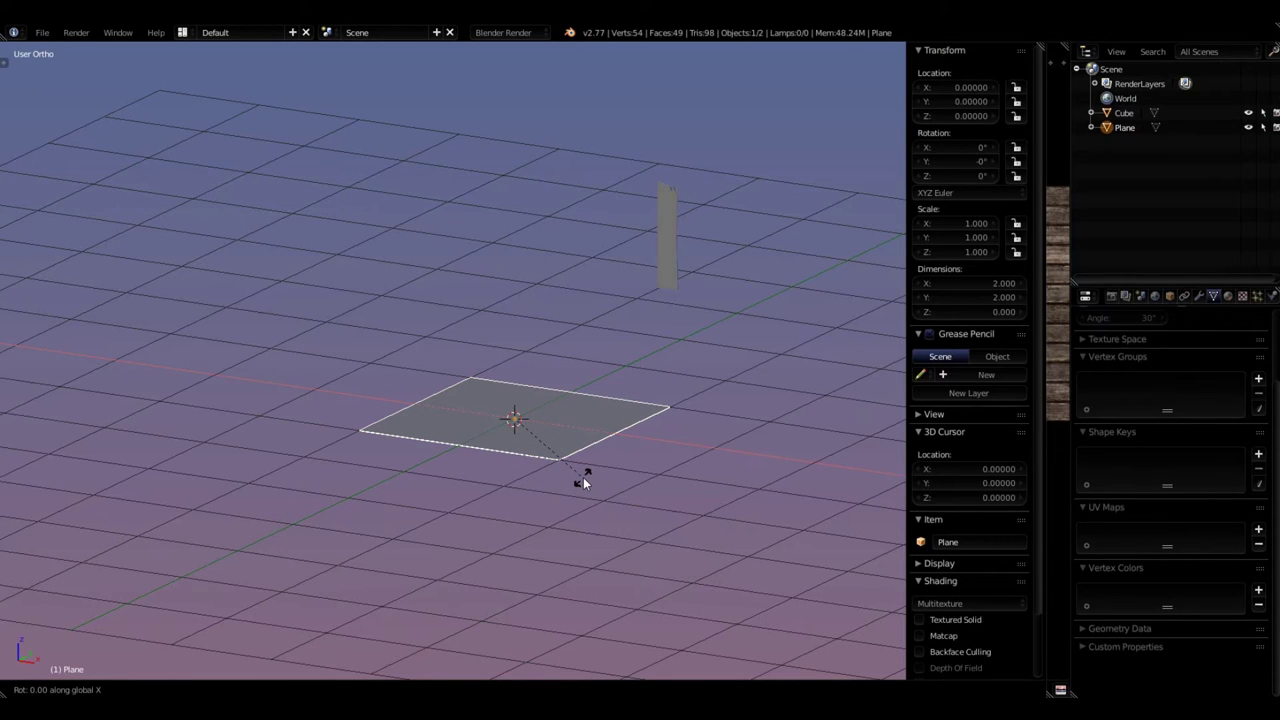
text(9)
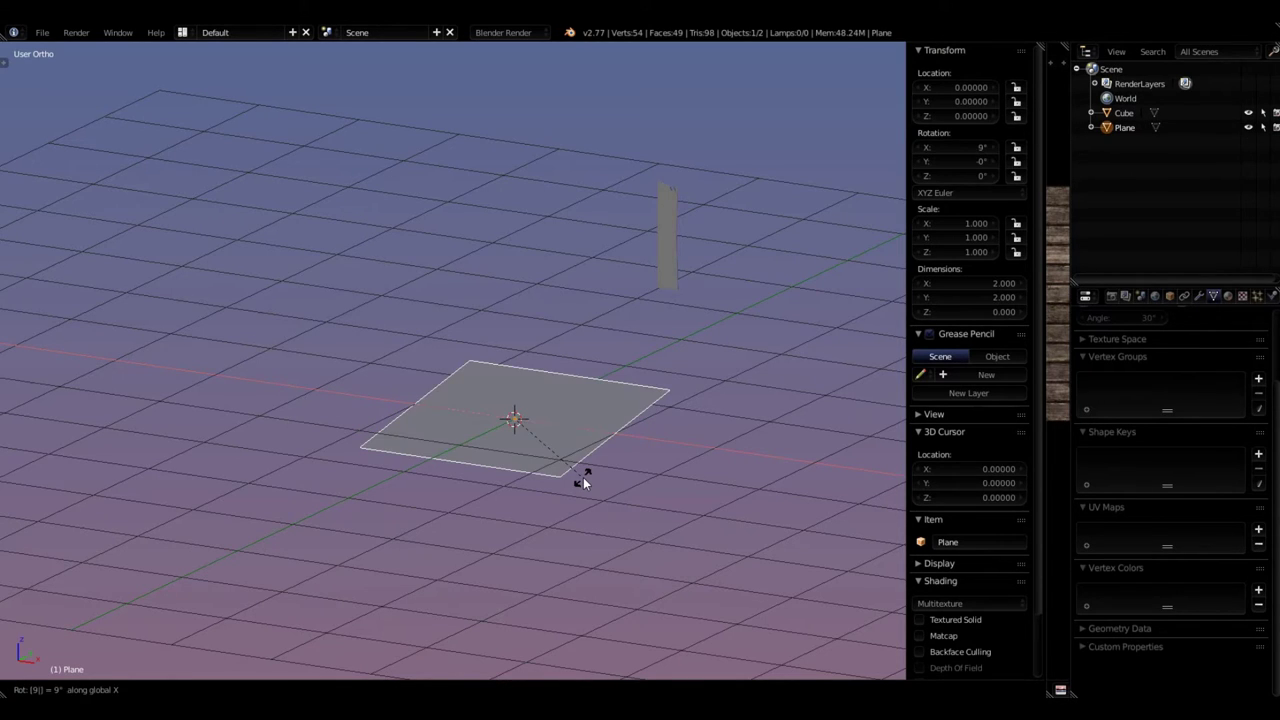
text(0)
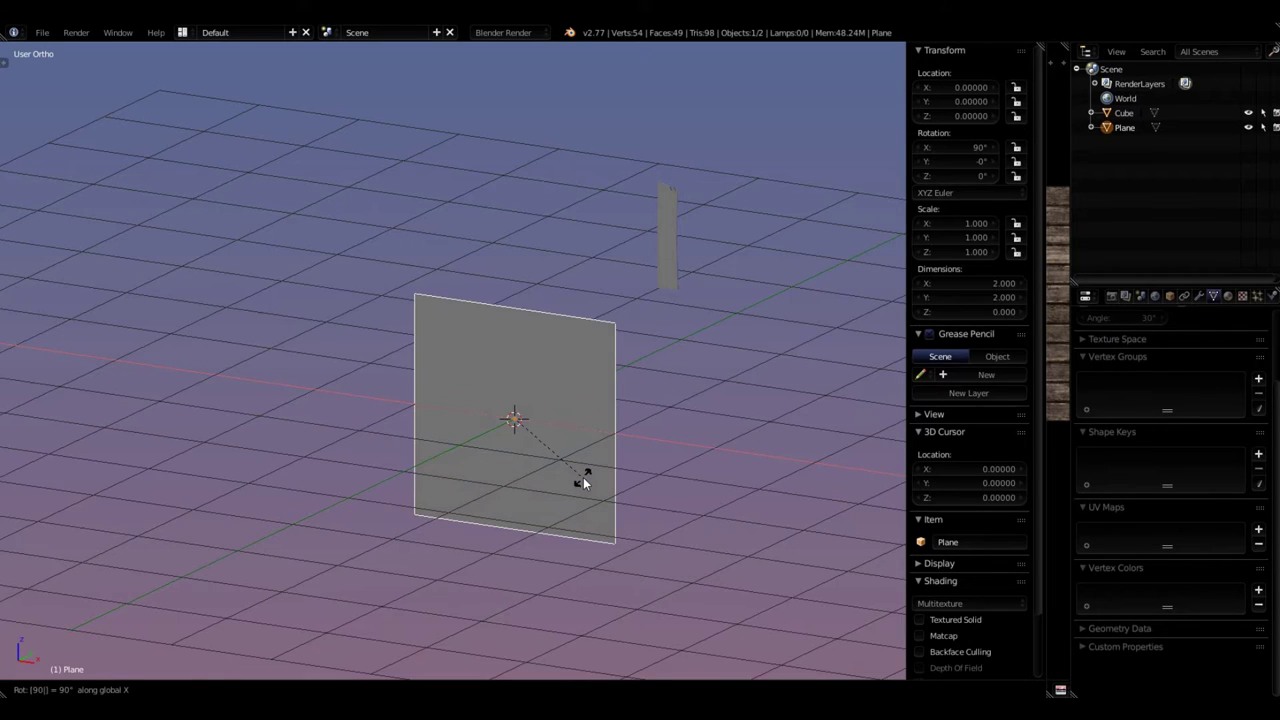
key(Return)
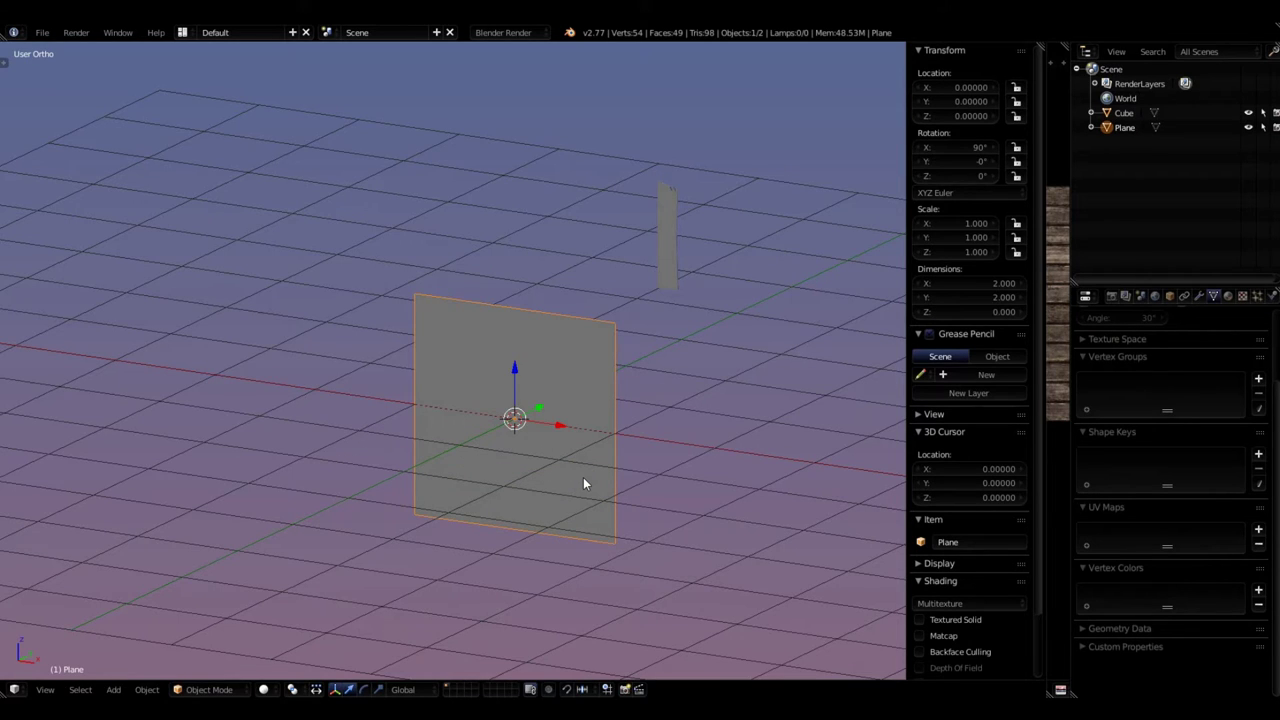
- Delete three of the plane's corner vertices, keeping only the top-left vertex selected
key(Tab)
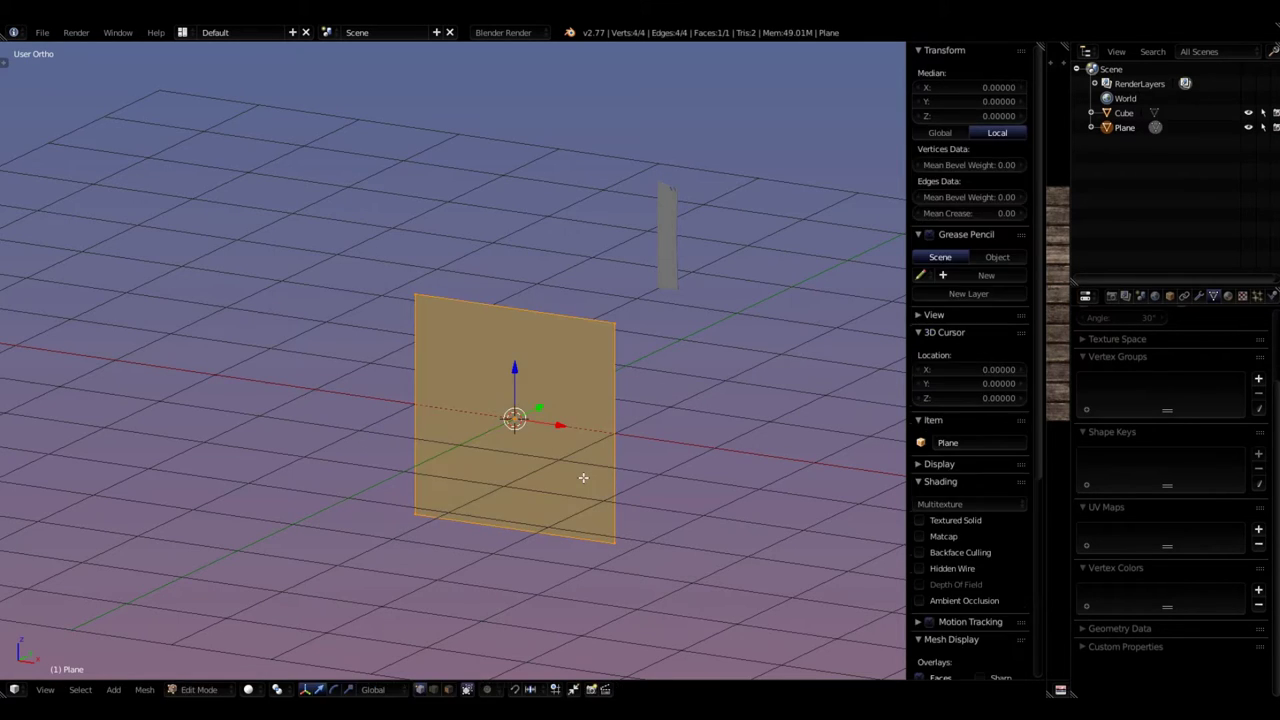
shift+right_click(415, 293)
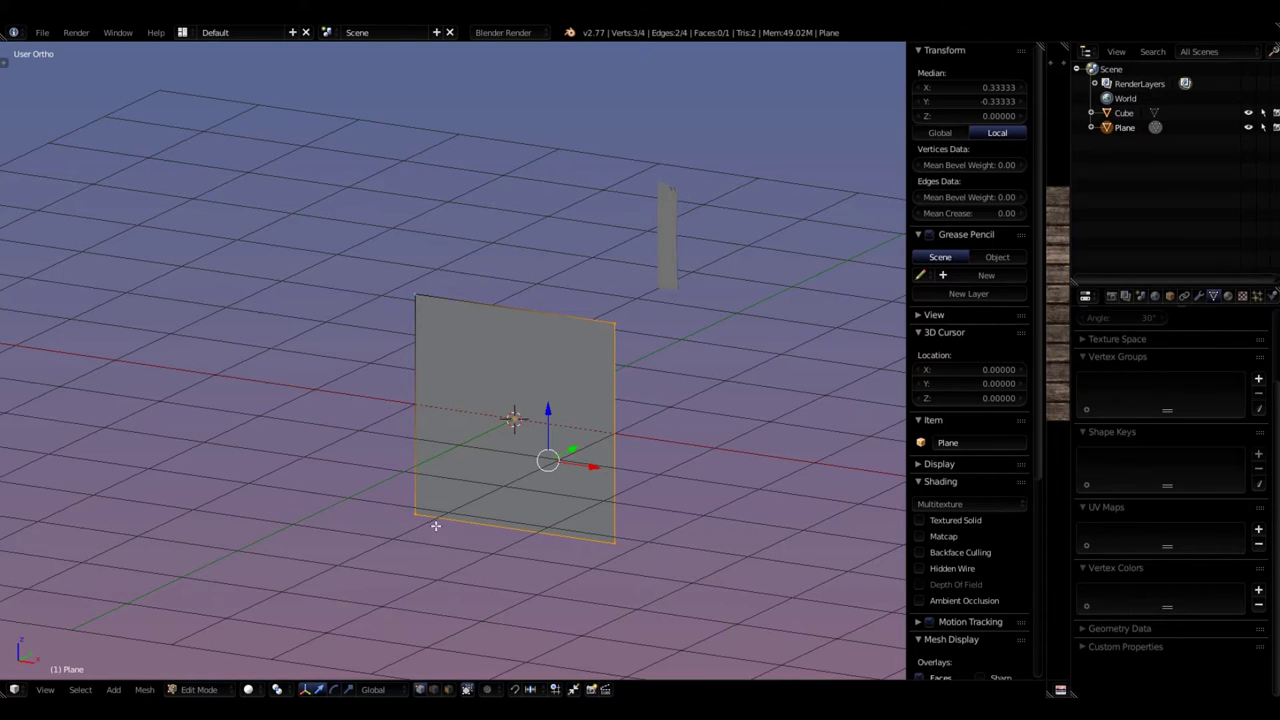
key(x)
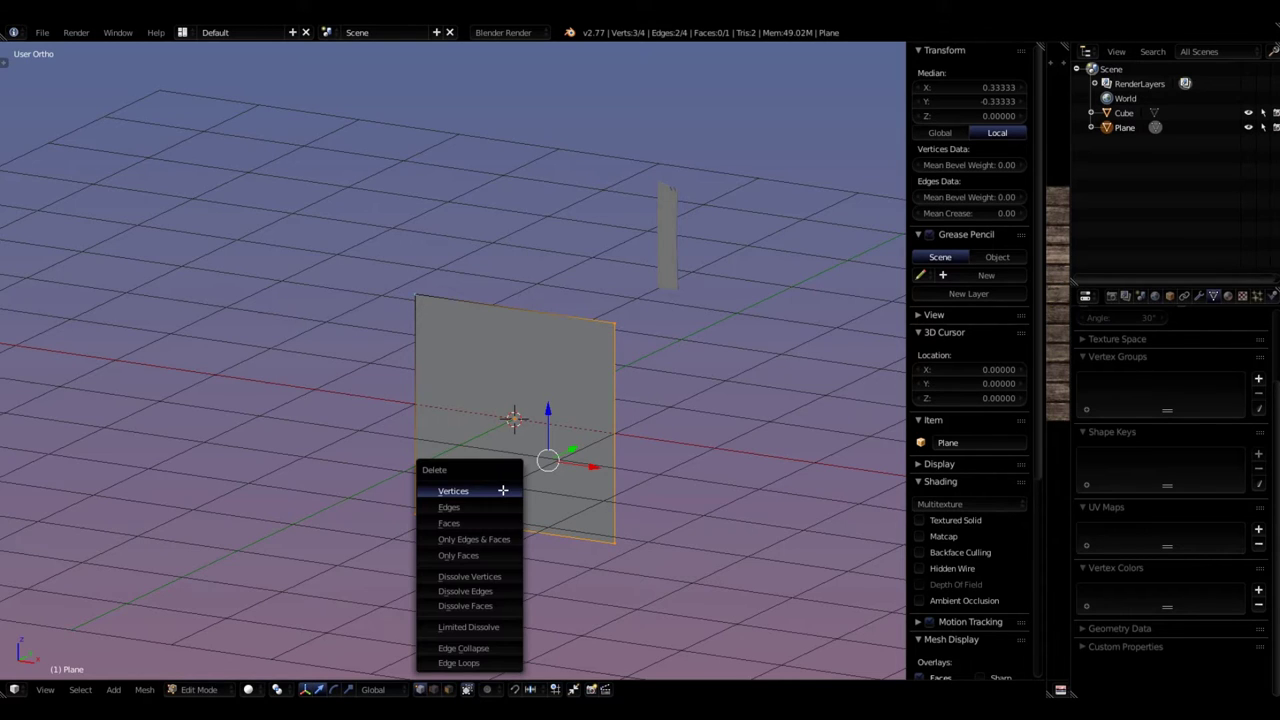
click(453, 492)
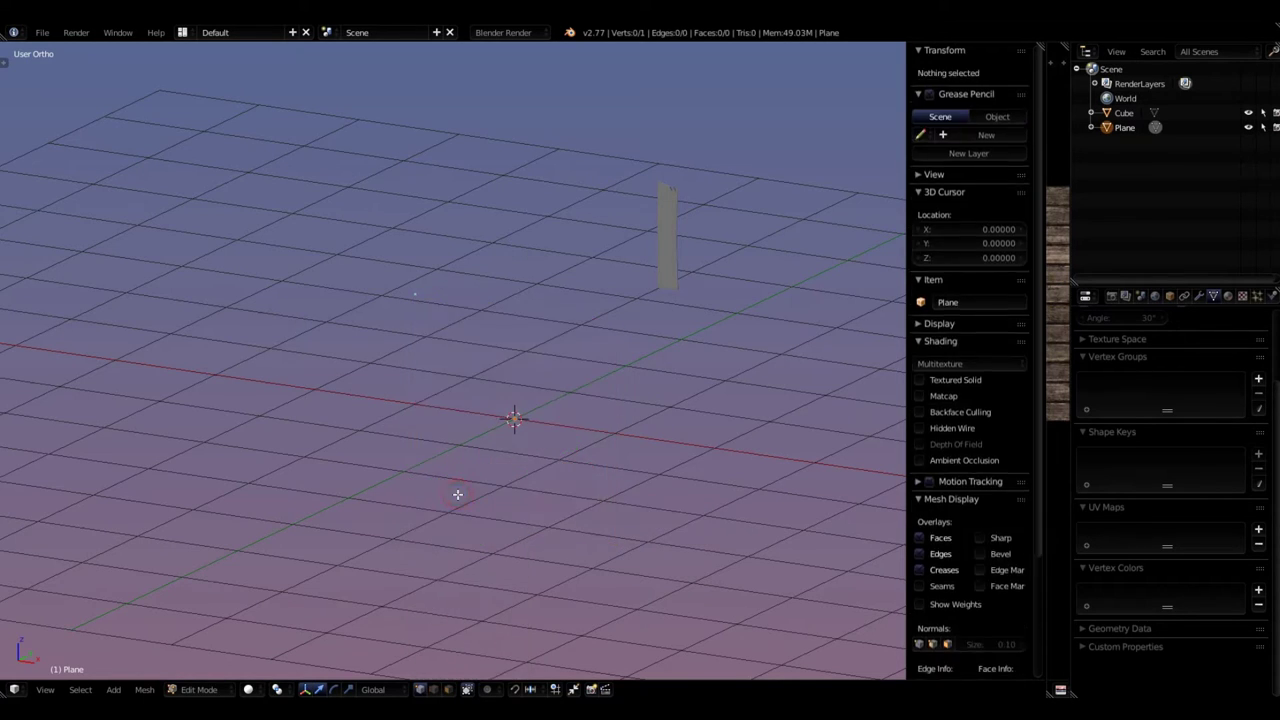
right_click(415, 293)
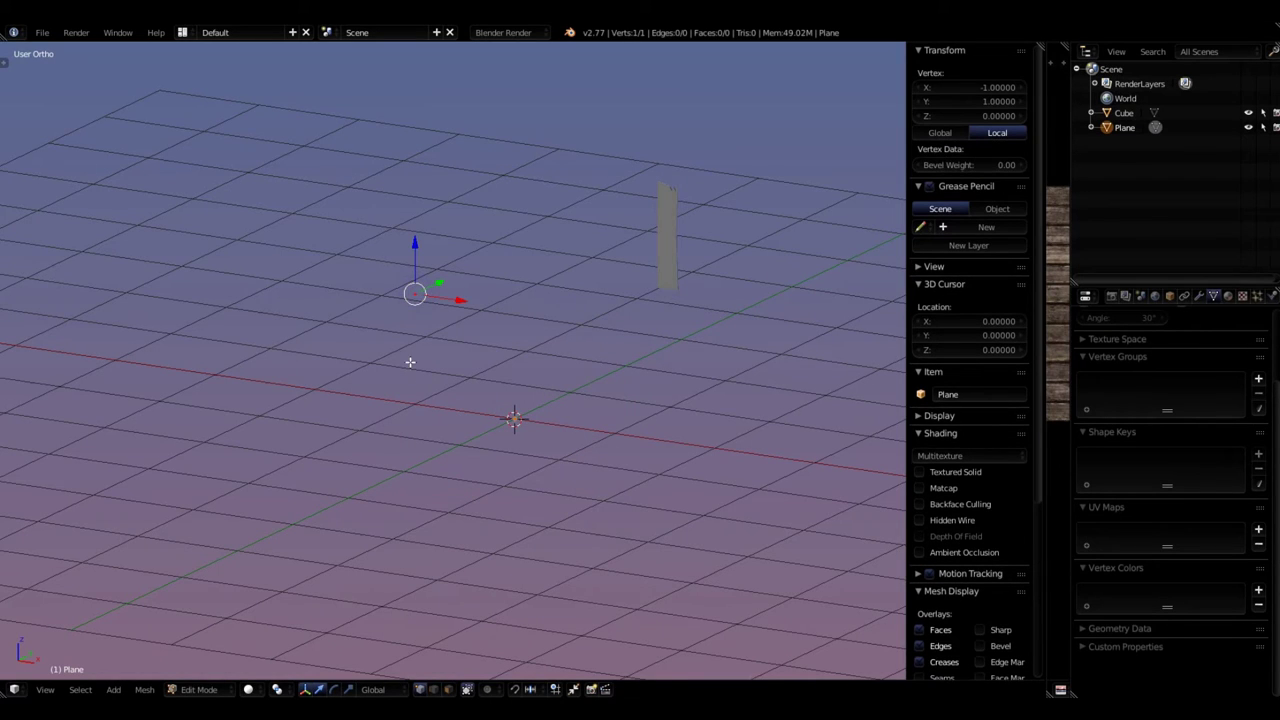
- In Front Ortho view, drag the lone vertex down onto the red X axis line
key(KP_1)
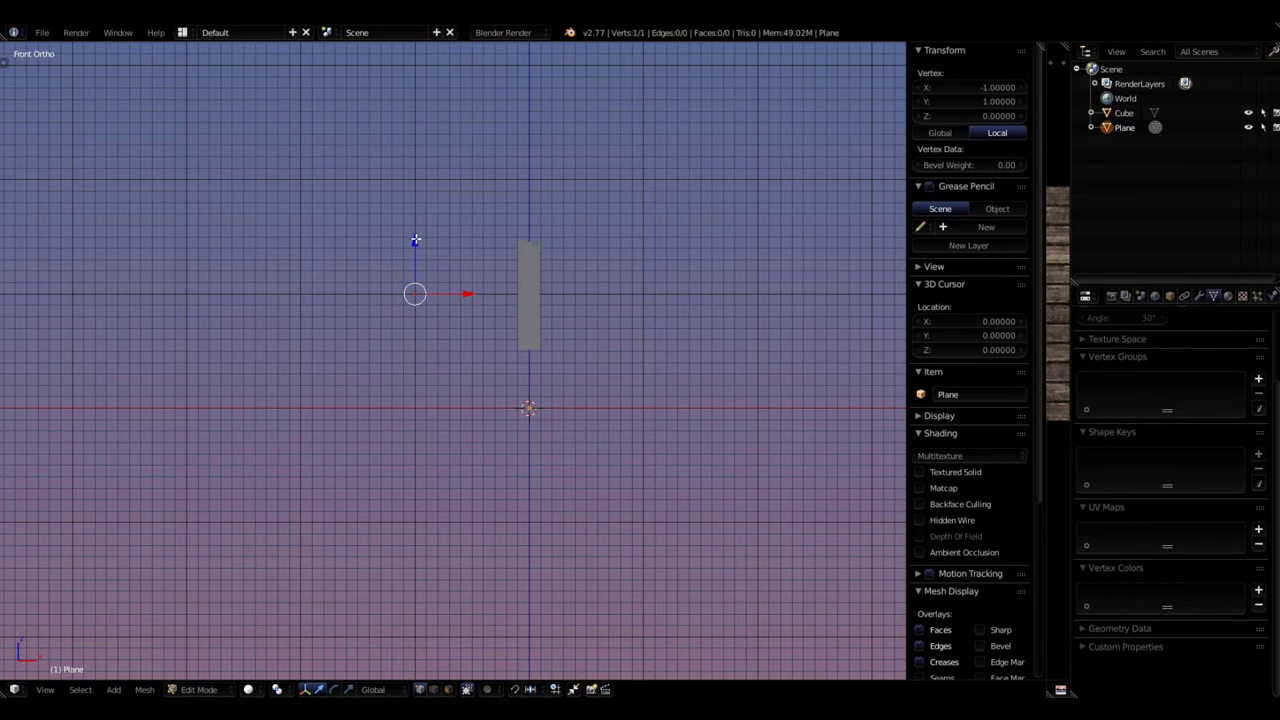
drag(417, 240, 417, 364)
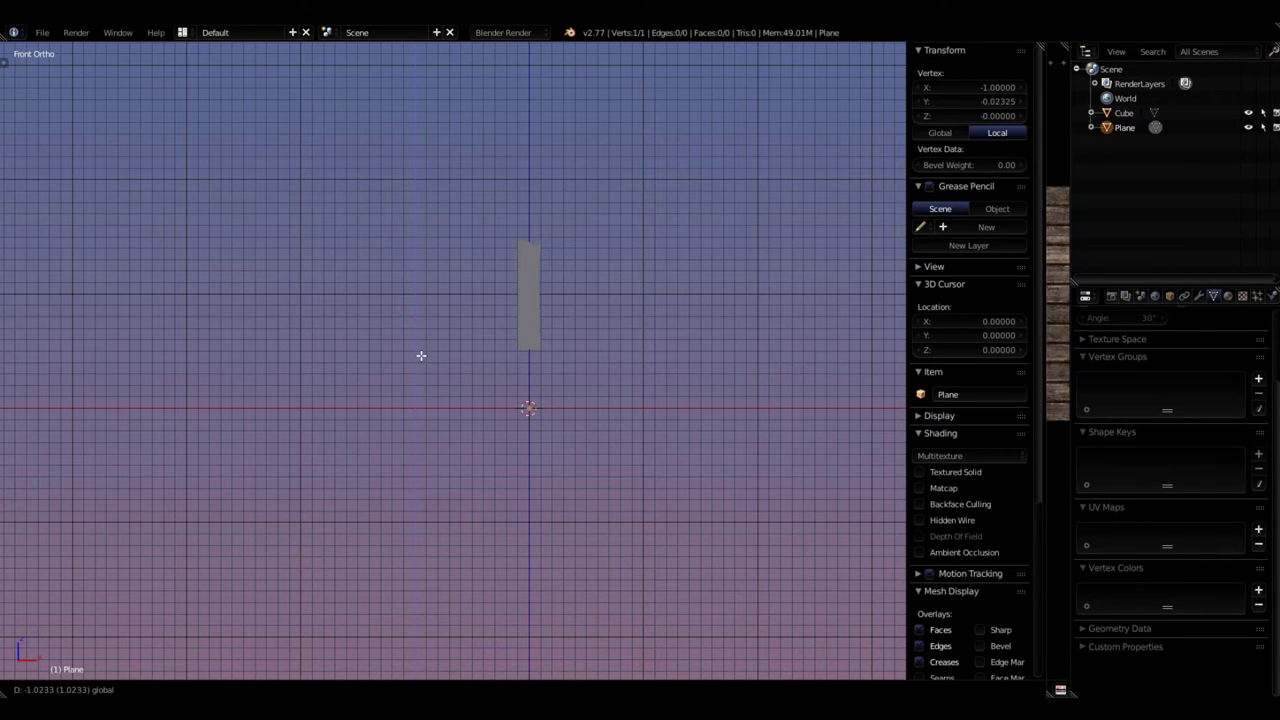
click(421, 355)
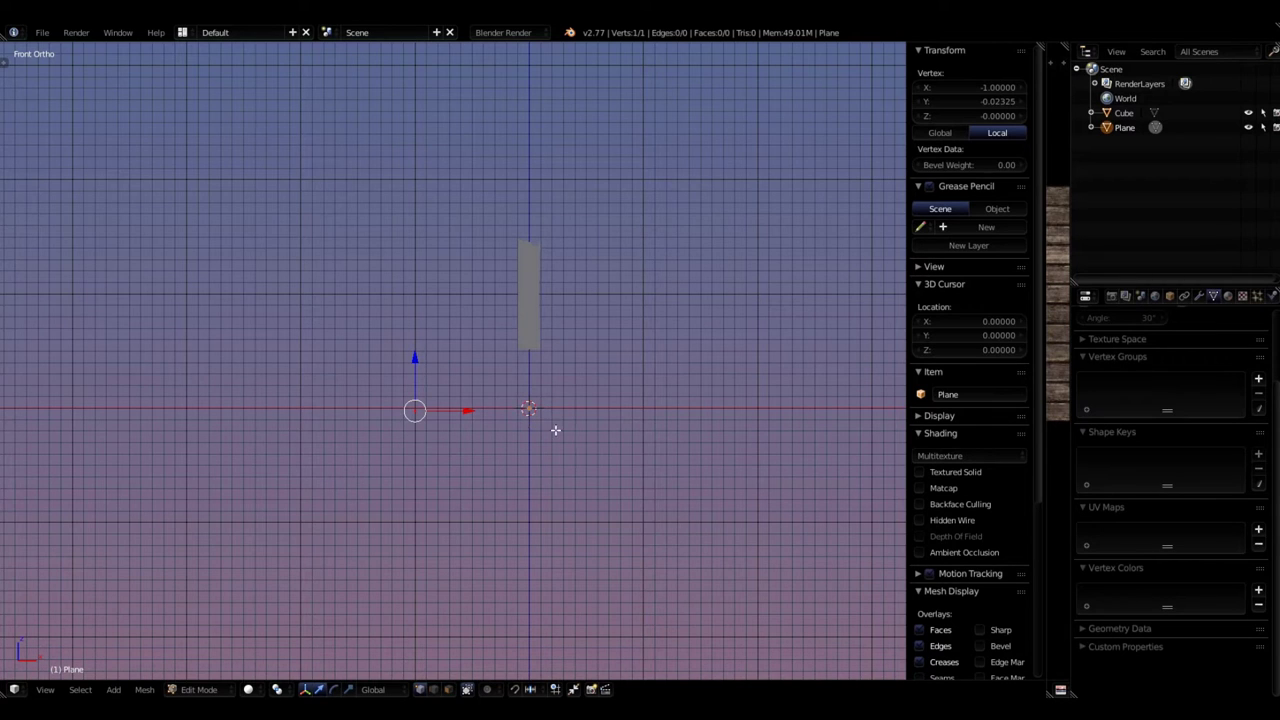
scroll(555, 430, up, 4)
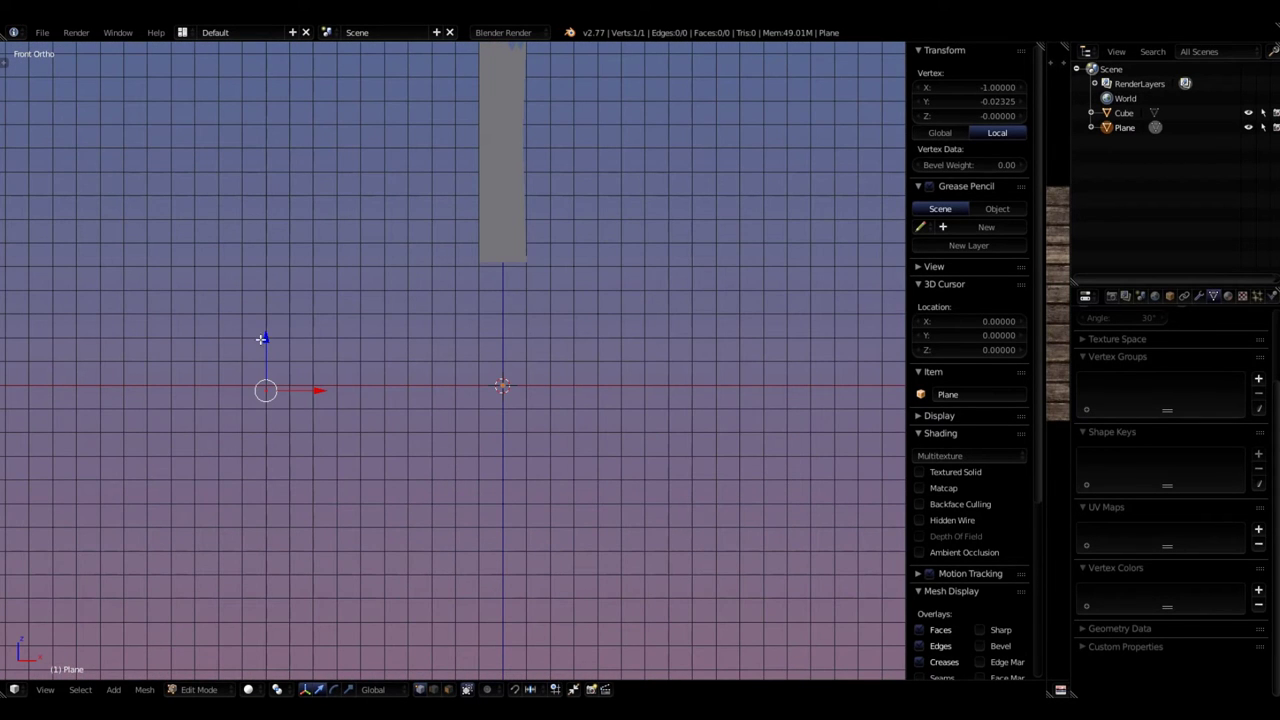
drag(265, 340, 265, 385)
scroll(463, 454, up, 1)
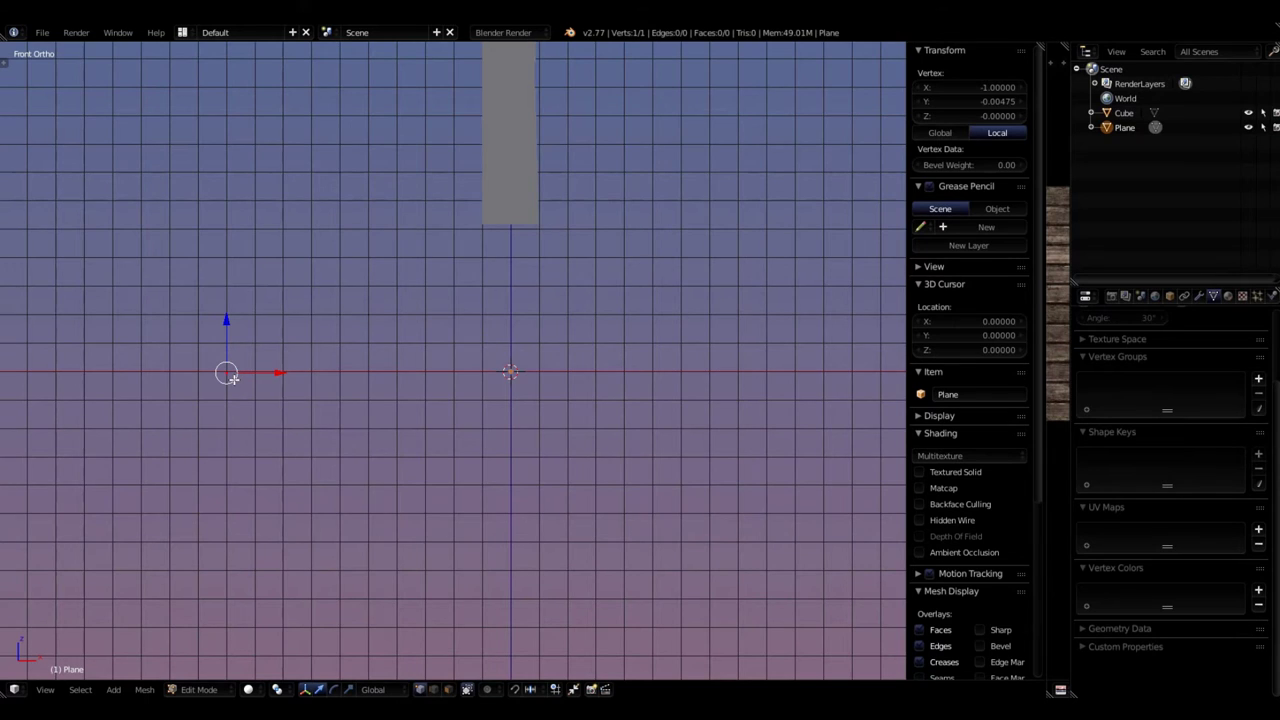
- Extrude the vertex into a short slanted edge, show the Tool Shelf, and select both vertices
key(e)
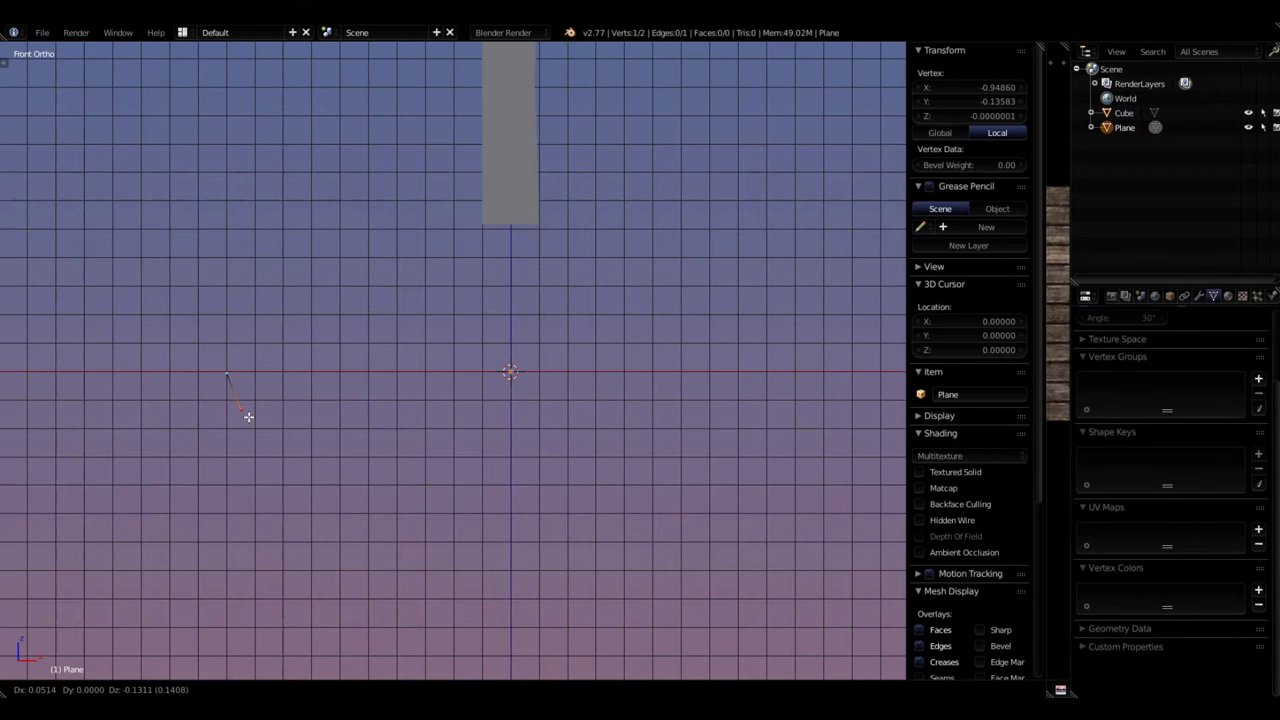
click(248, 416)
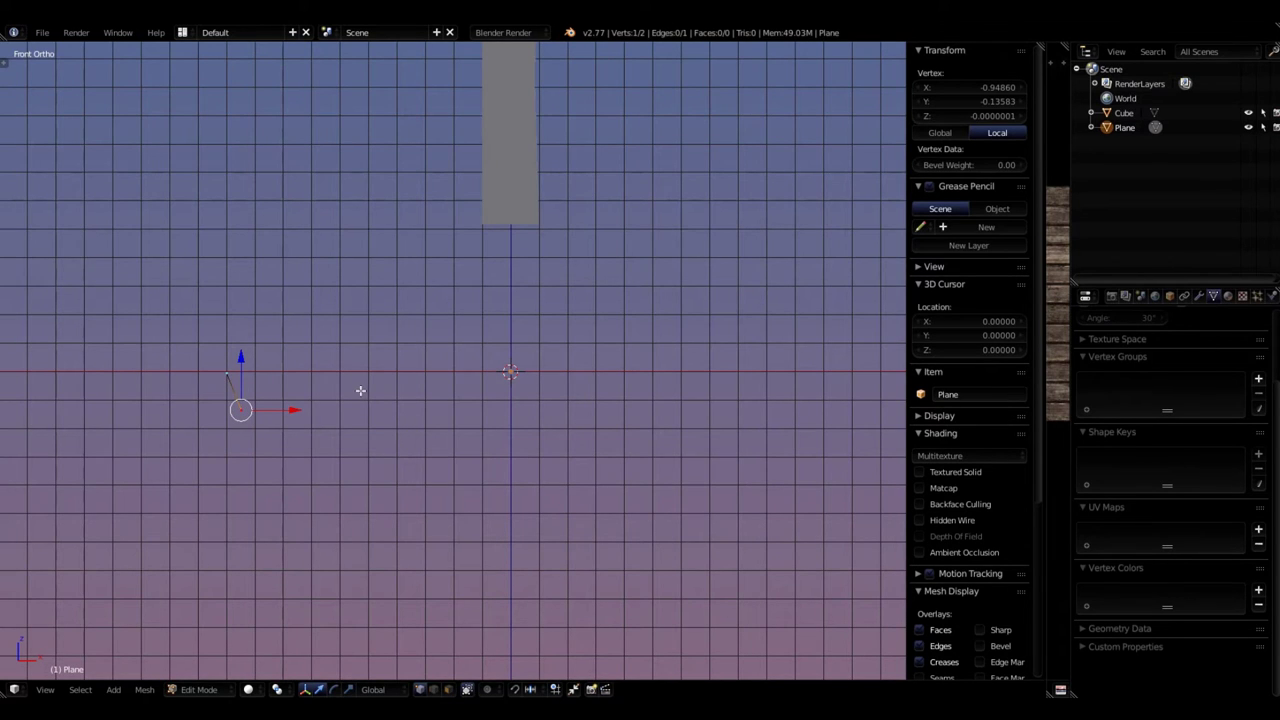
key(t)
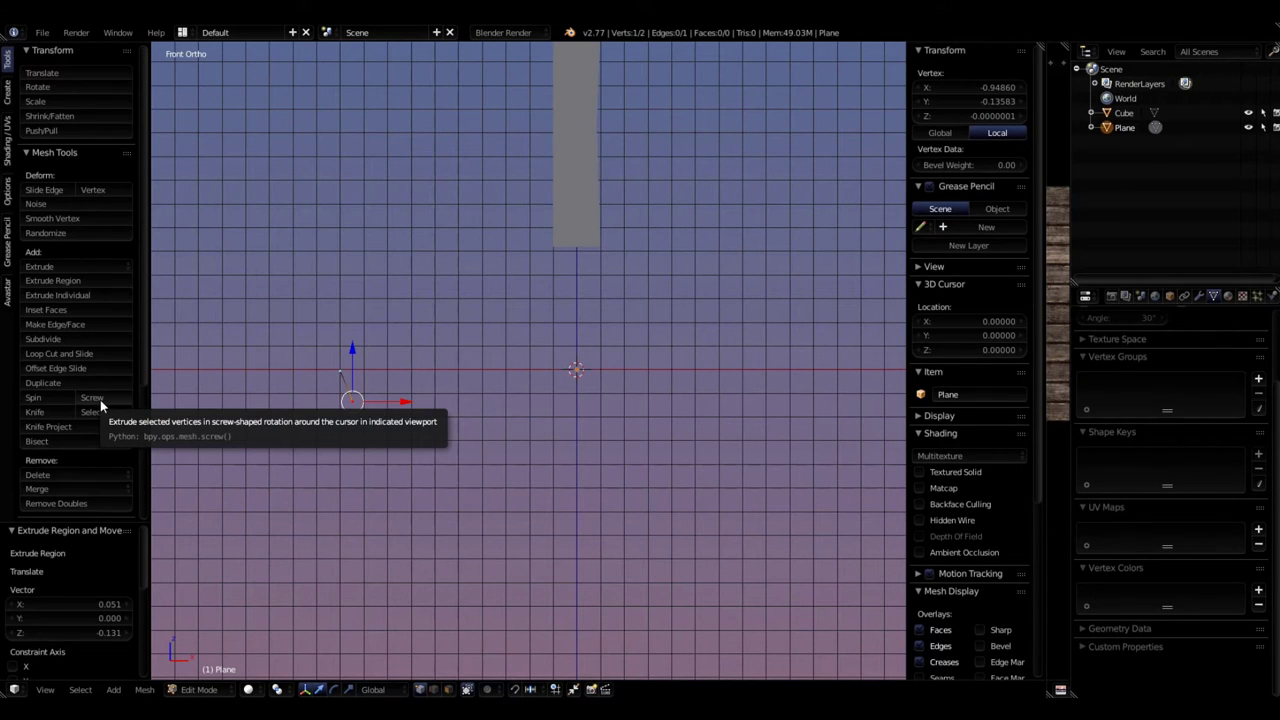
key(a)
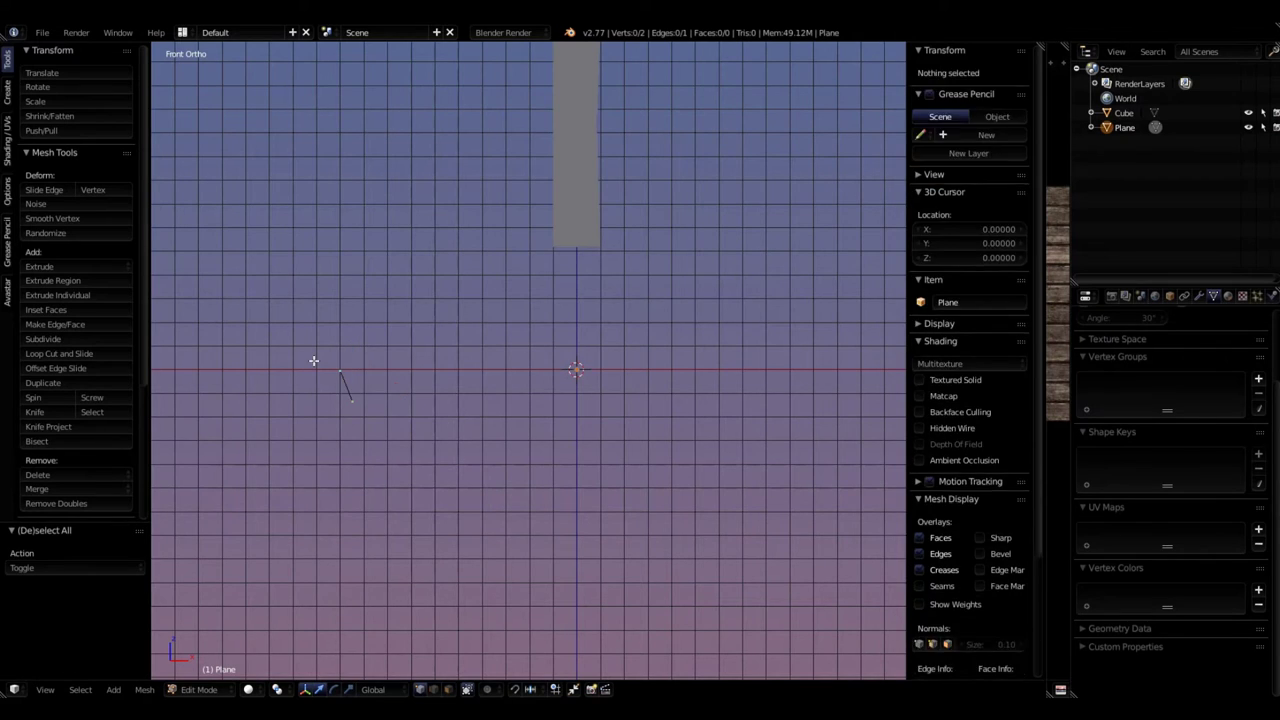
key(a)
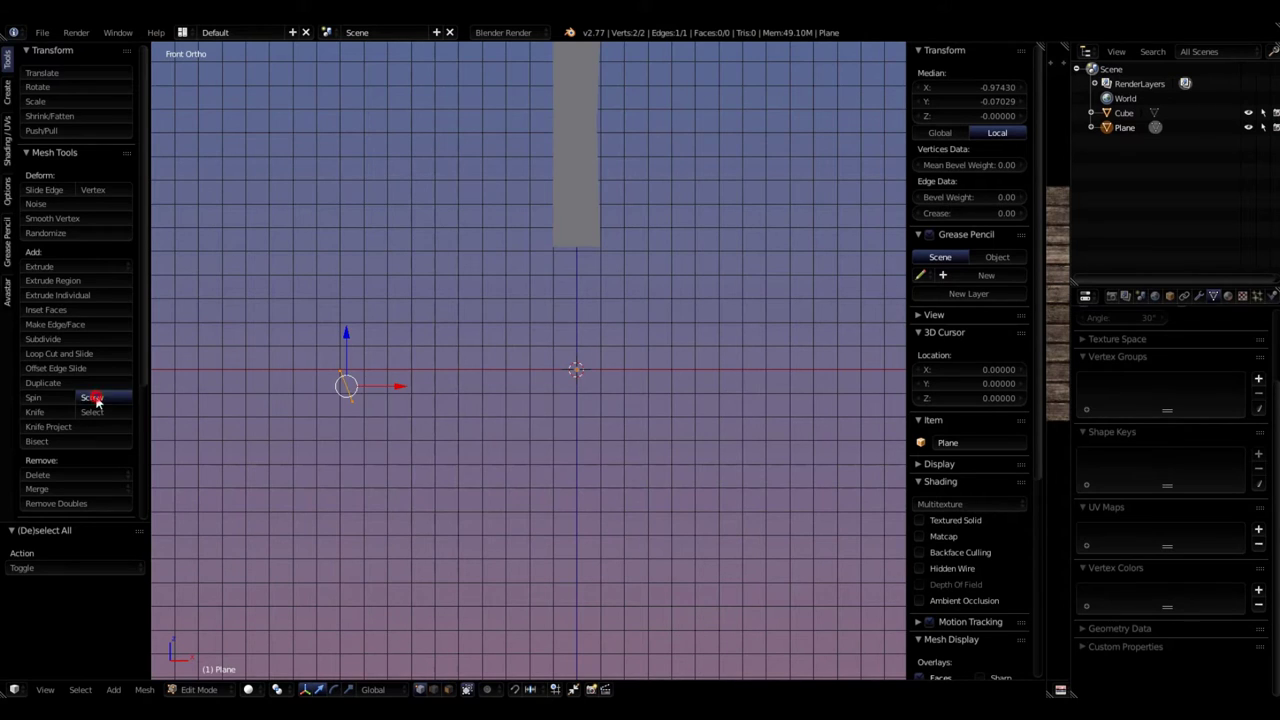
- Screw the edge into a band with Turns 1 and Steps 9
click(93, 397)
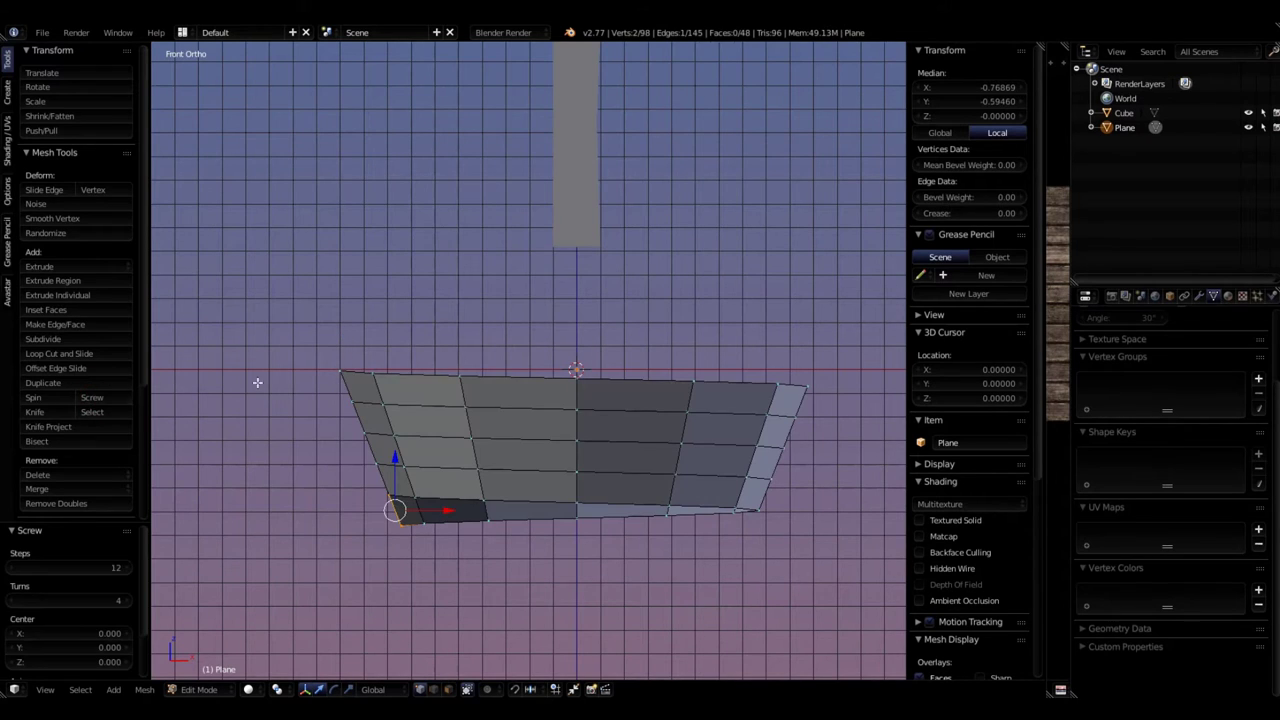
click(16, 601)
click(16, 601)
click(16, 601)
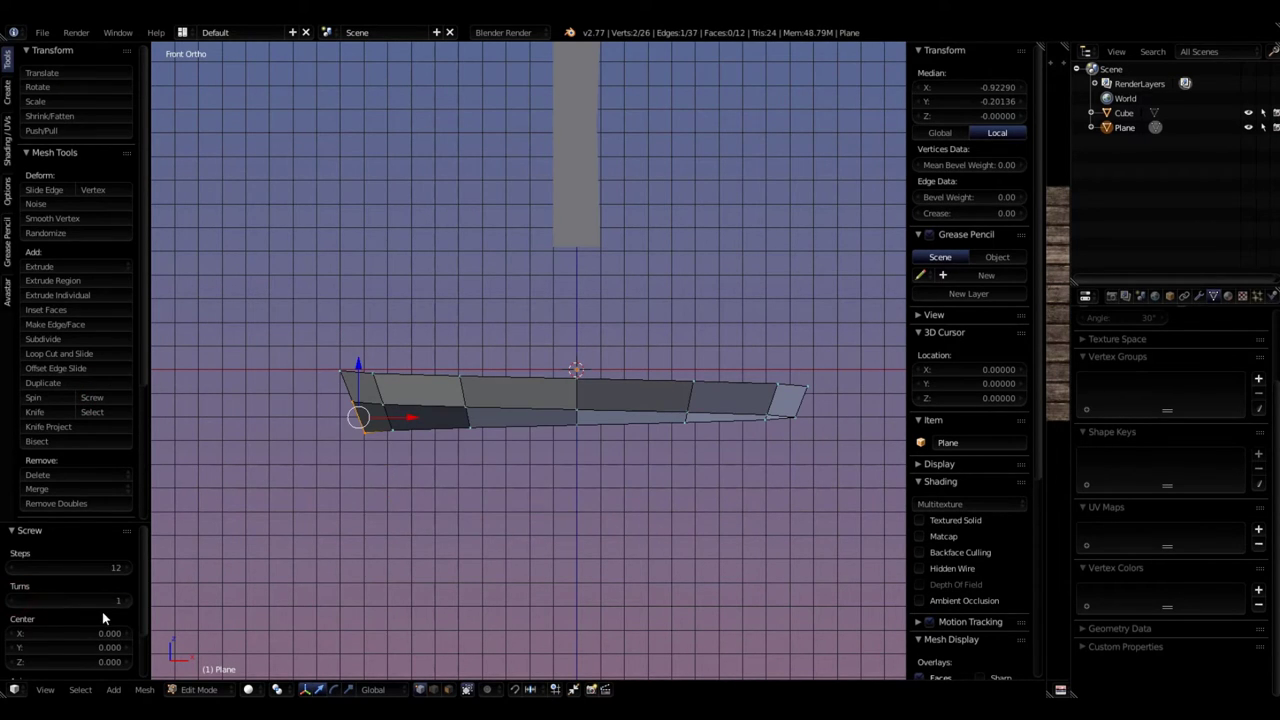
click(8, 568)
click(8, 568)
click(8, 568)
click(8, 568)
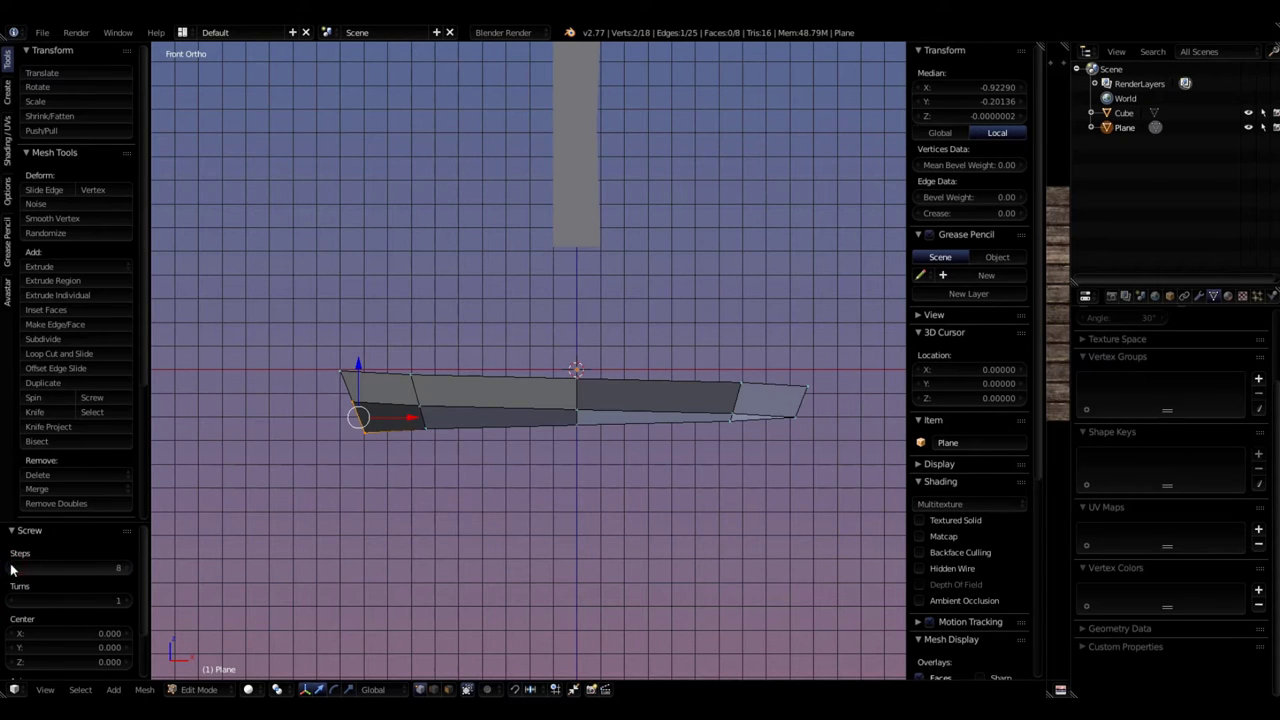
click(127, 568)
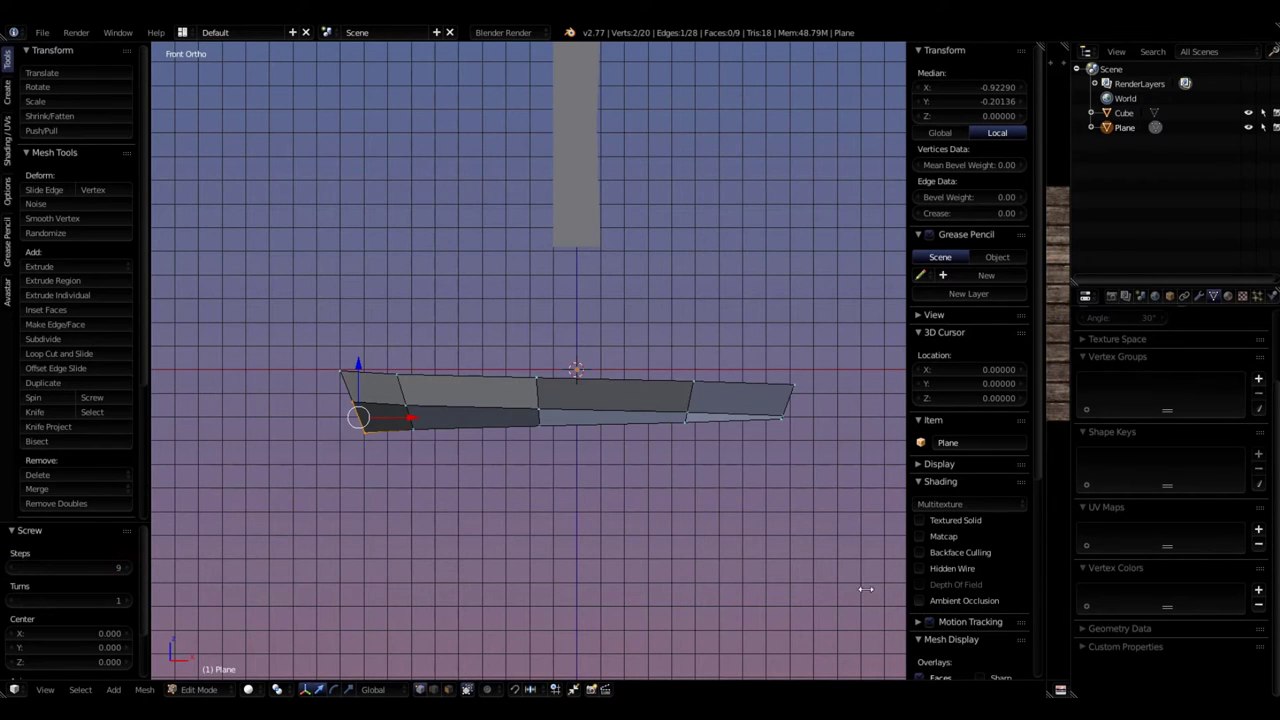
- Orbit above the ring and select the vertices at the band's open end
middle_drag(577, 514, 491, 554)
scroll(491, 554, up, 1)
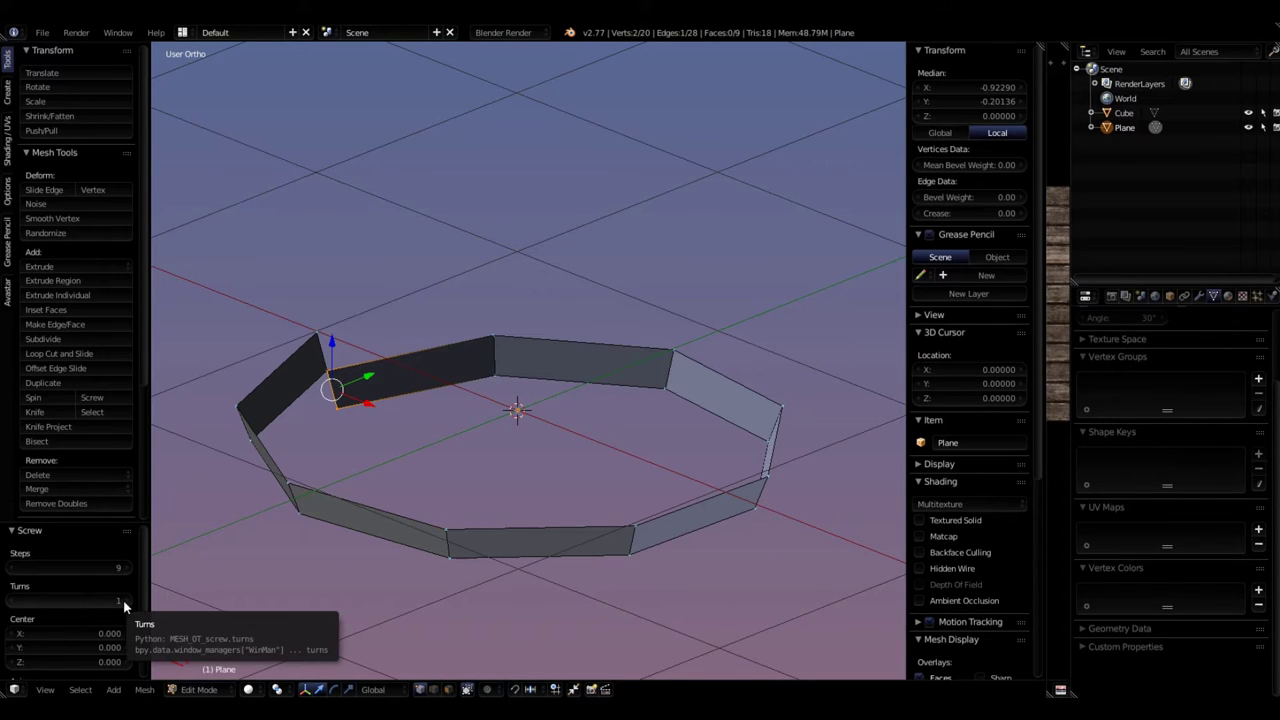
right_click(322, 331)
right_click(329, 362)
right_click(322, 331)
right_click(328, 368)
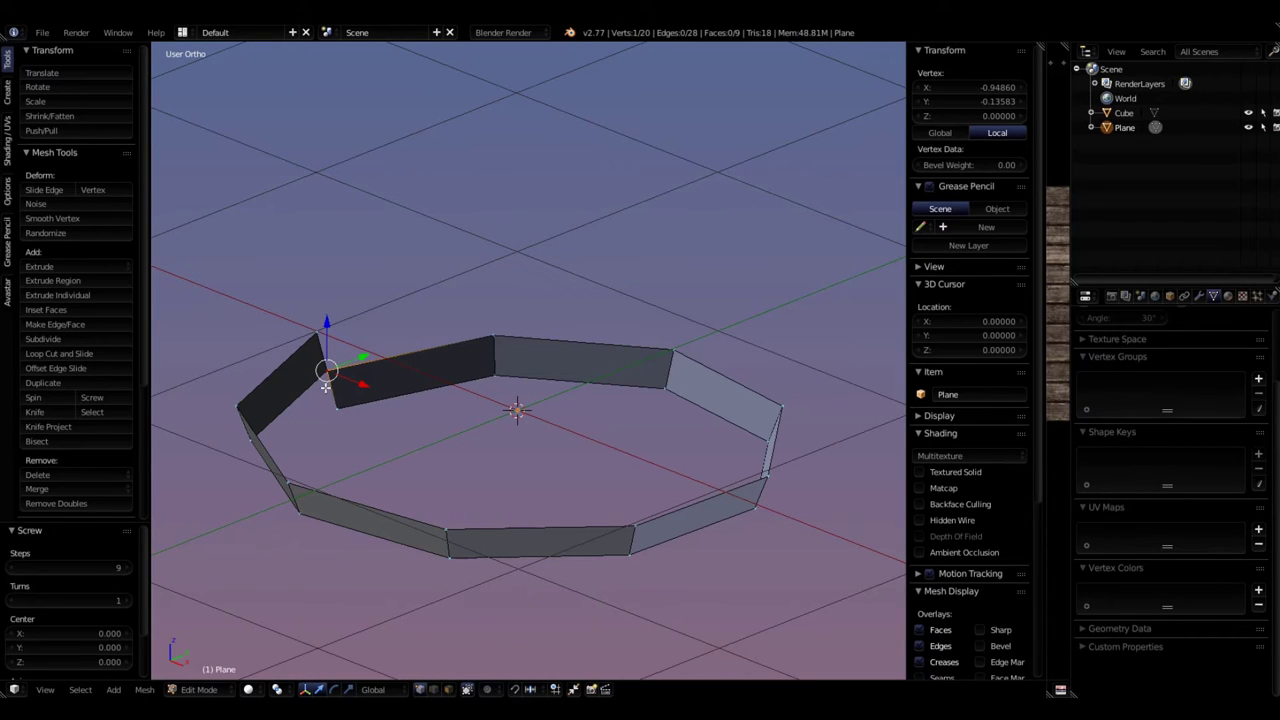
key(ctrl+z)
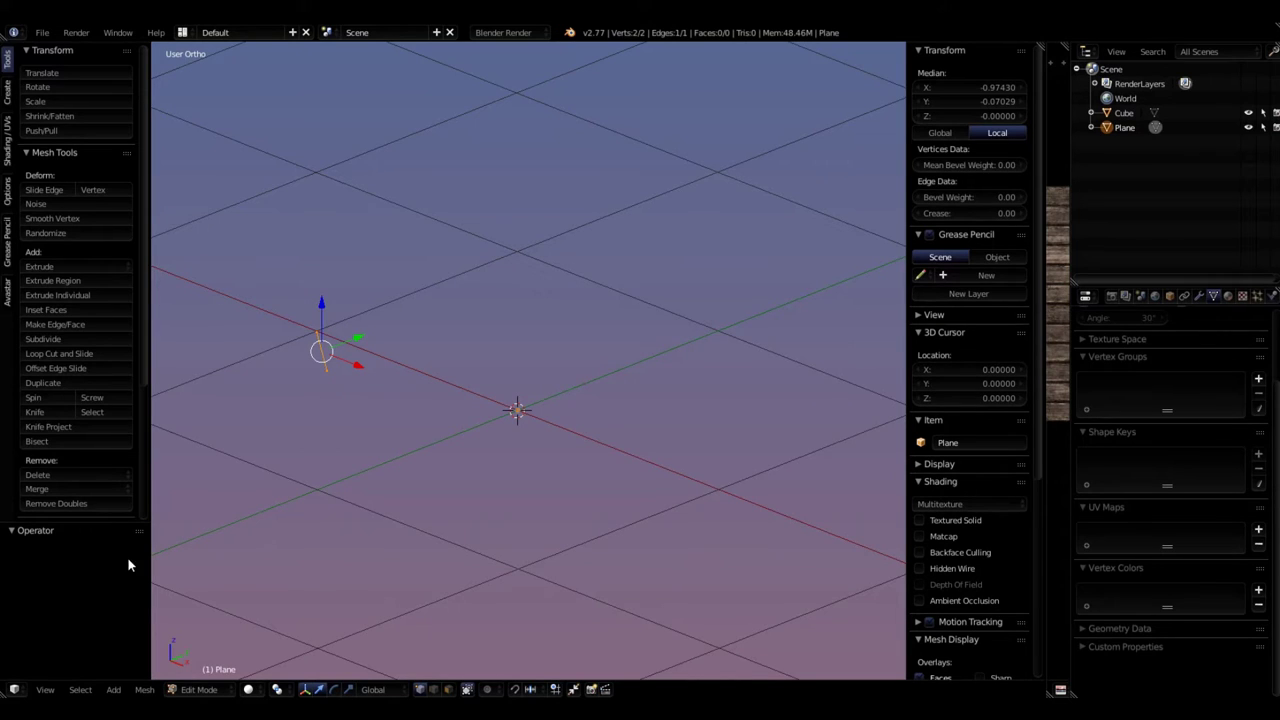
click(92, 397)
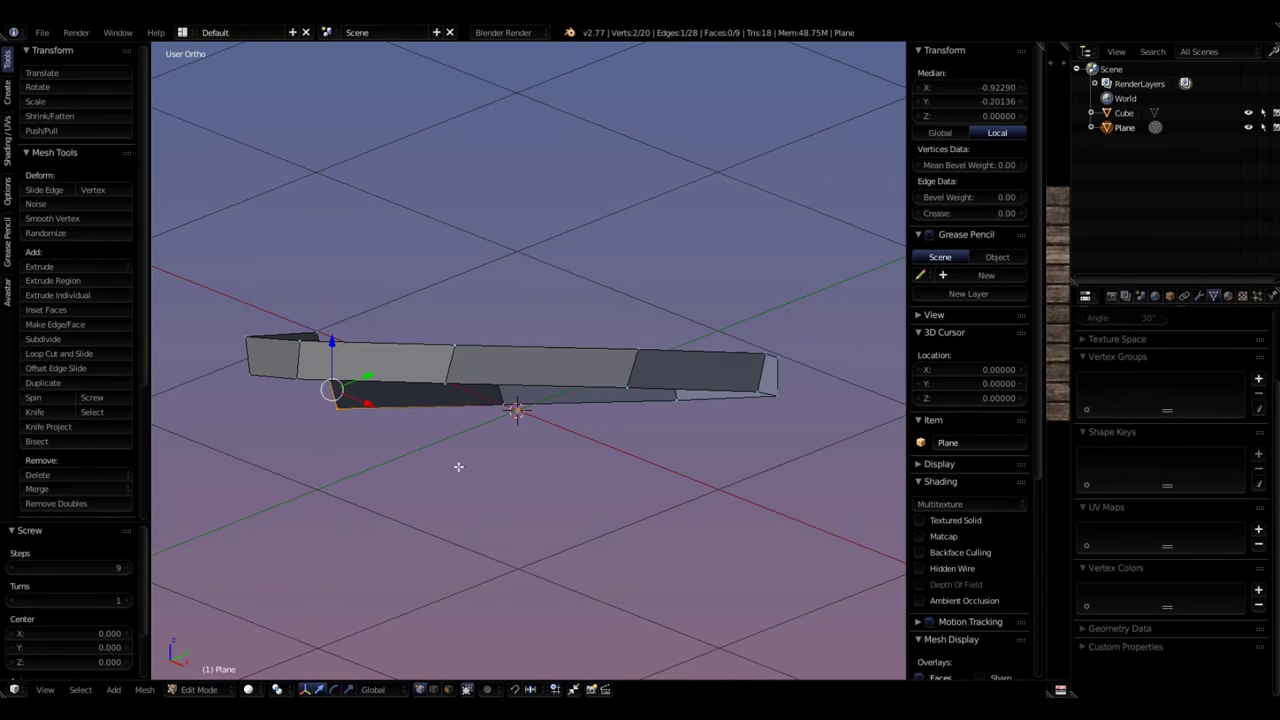
middle_drag(457, 463, 457, 505)
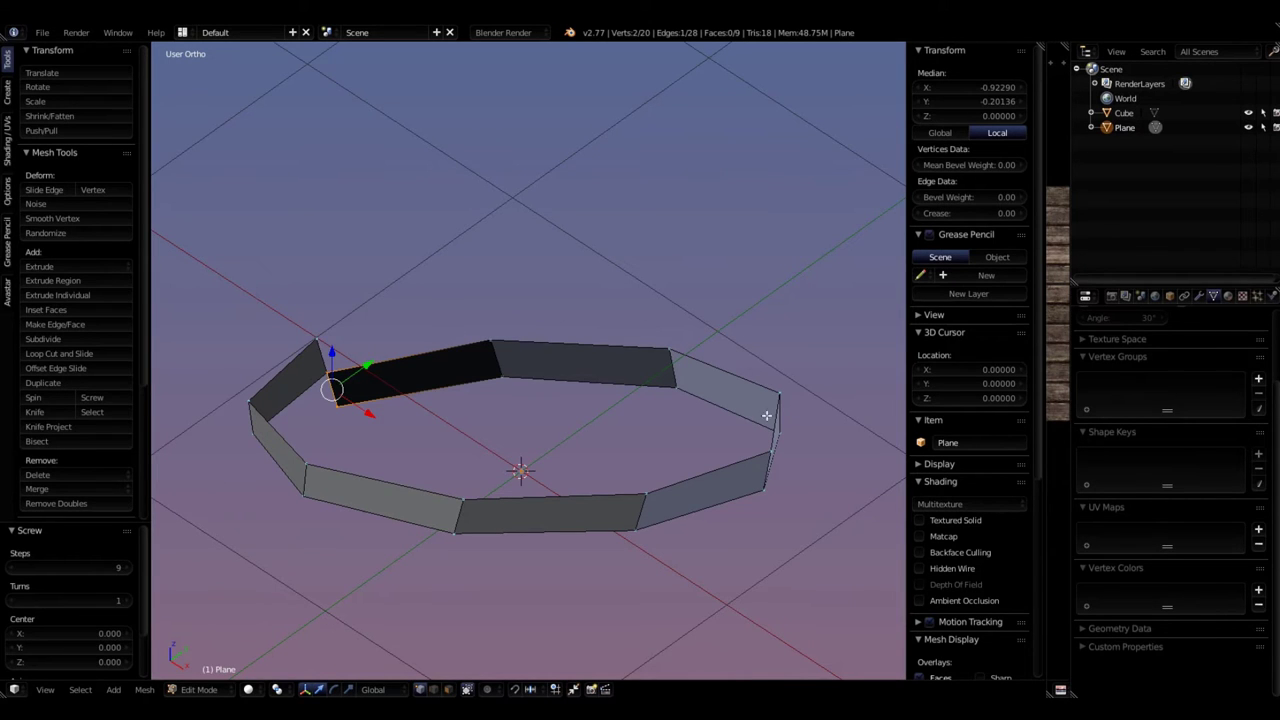
middle_drag(443, 423, 400, 450)
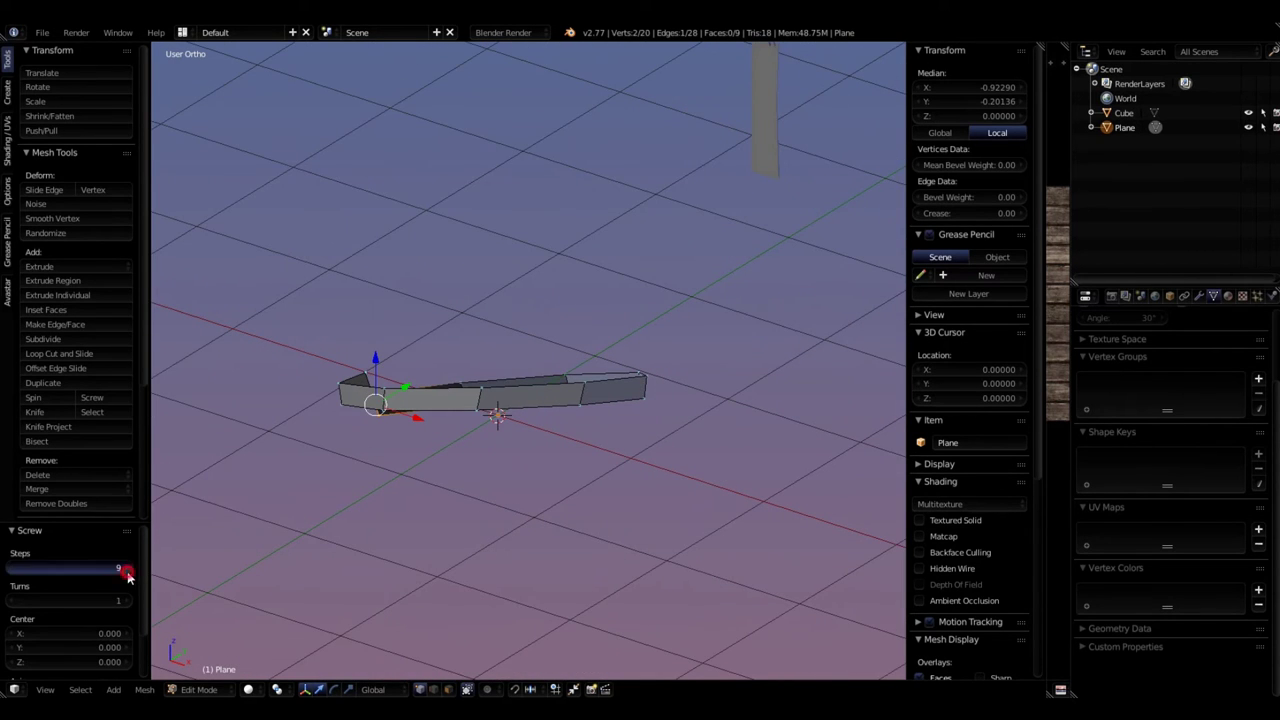
- Raise the Screw steps to 14, then lower them to 12
drag(127, 571, 127, 571)
middle_drag(357, 509, 464, 502)
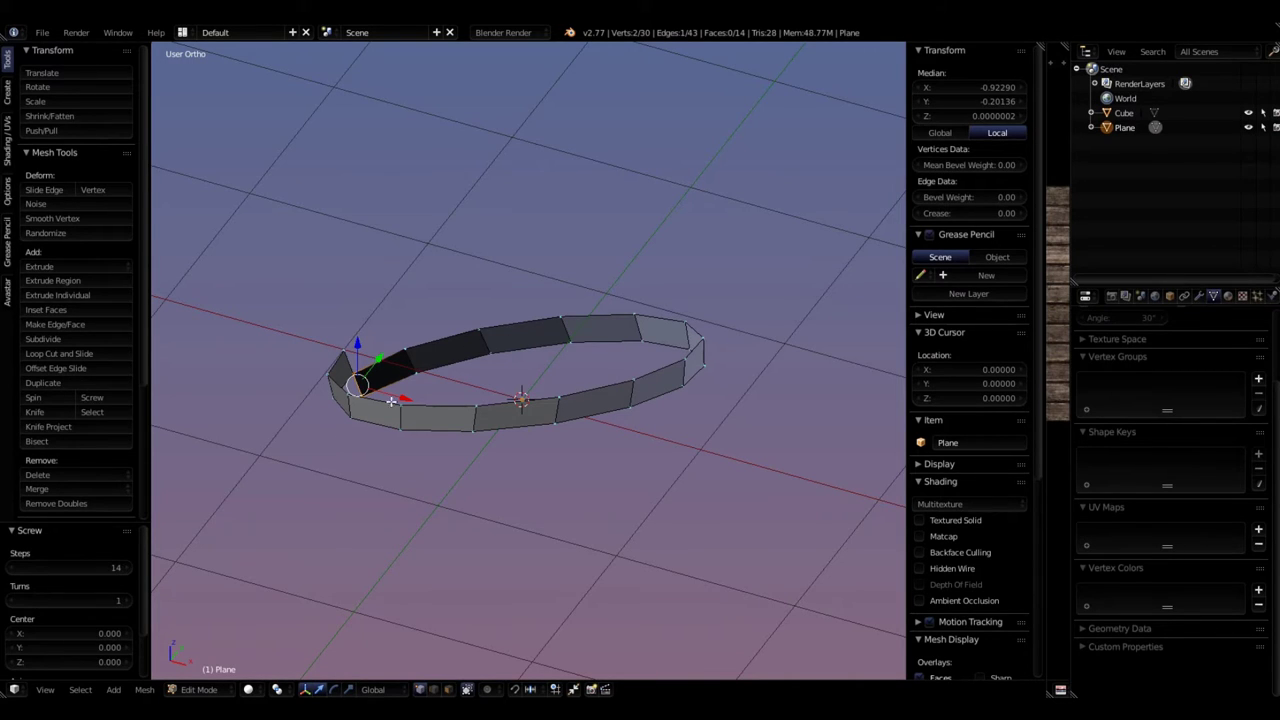
middle_drag(512, 436, 443, 415)
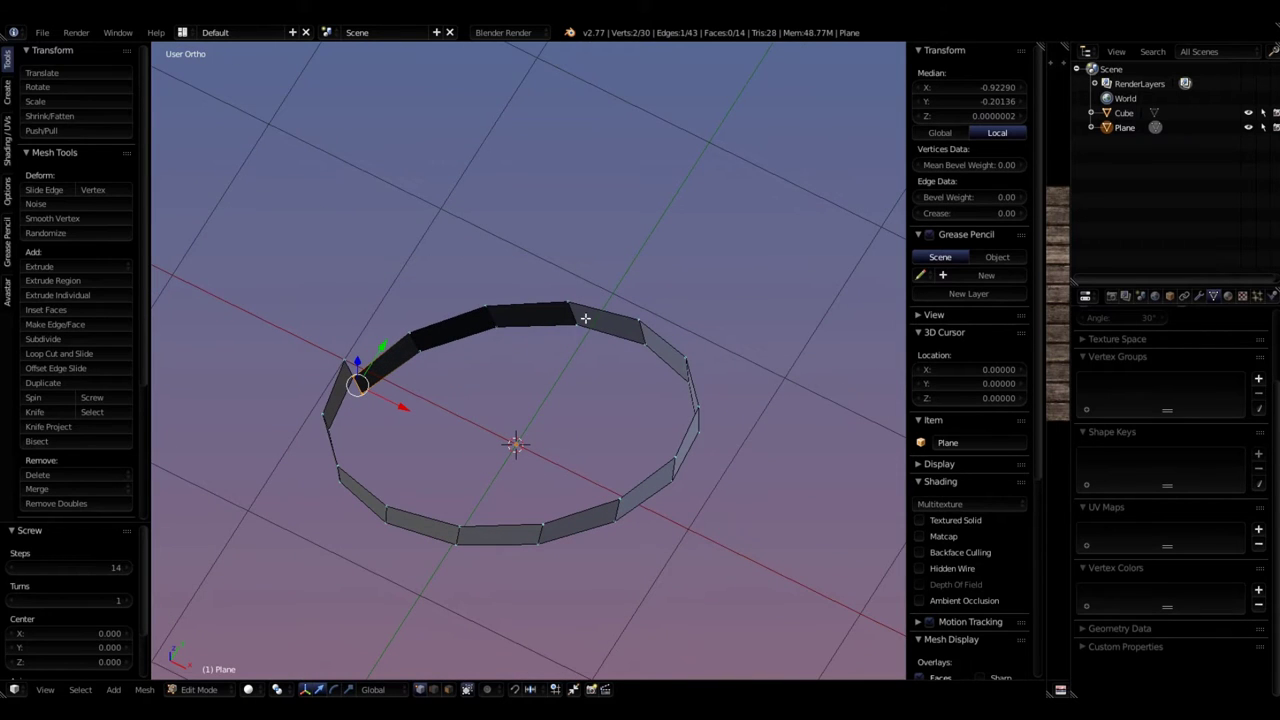
click(11, 567)
click(11, 567)
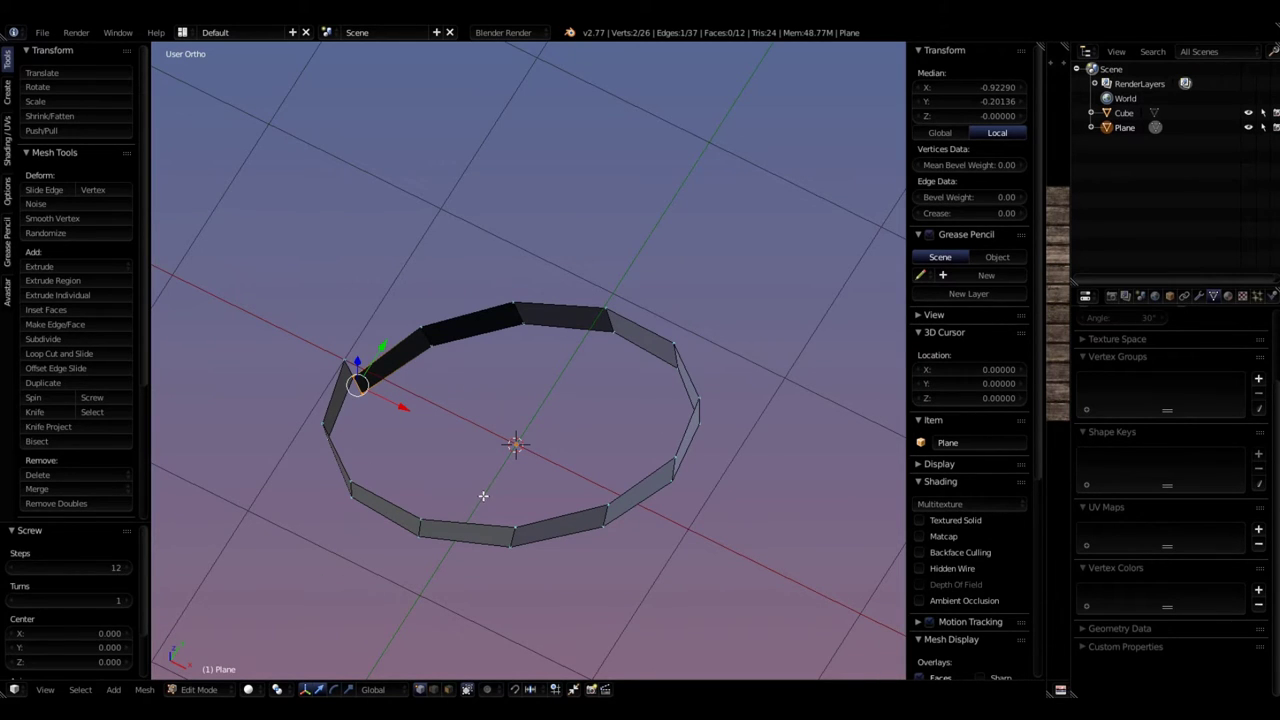
- Orbit around the 12-step ring from lower angles to inspect its ends
middle_drag(508, 534, 381, 366)
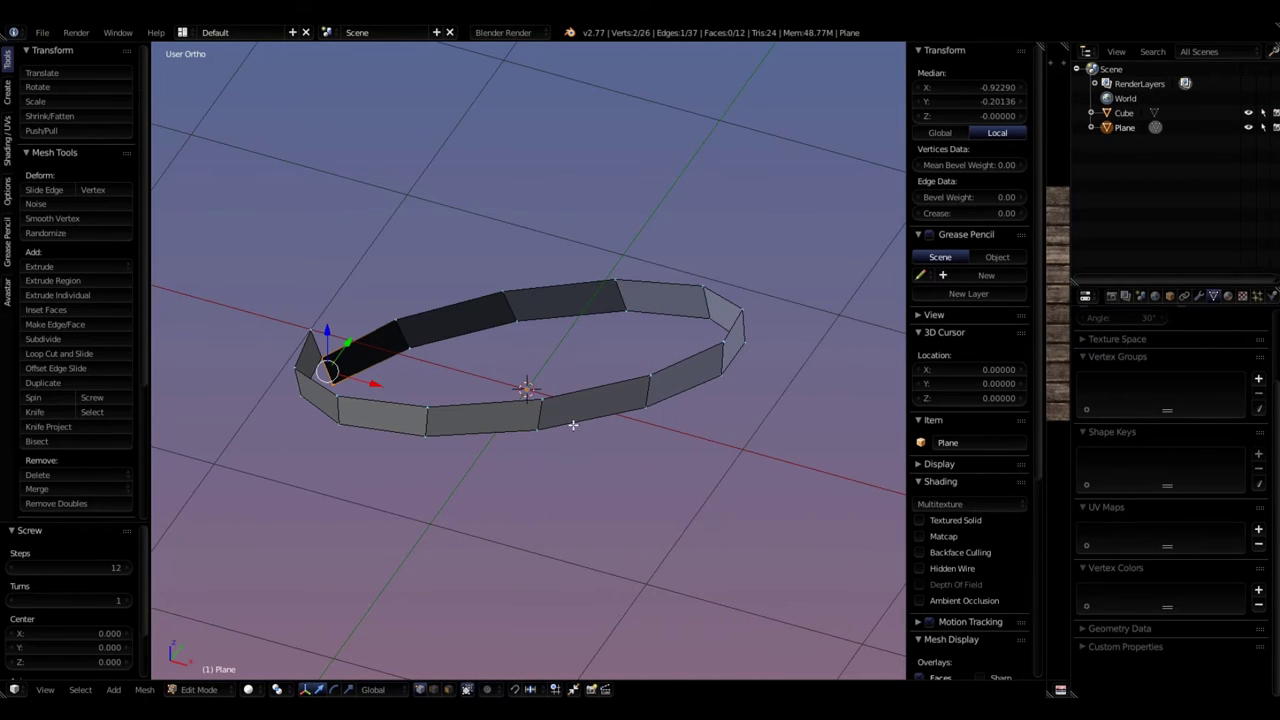
scroll(570, 432, down, 3)
middle_drag(566, 443, 577, 403)
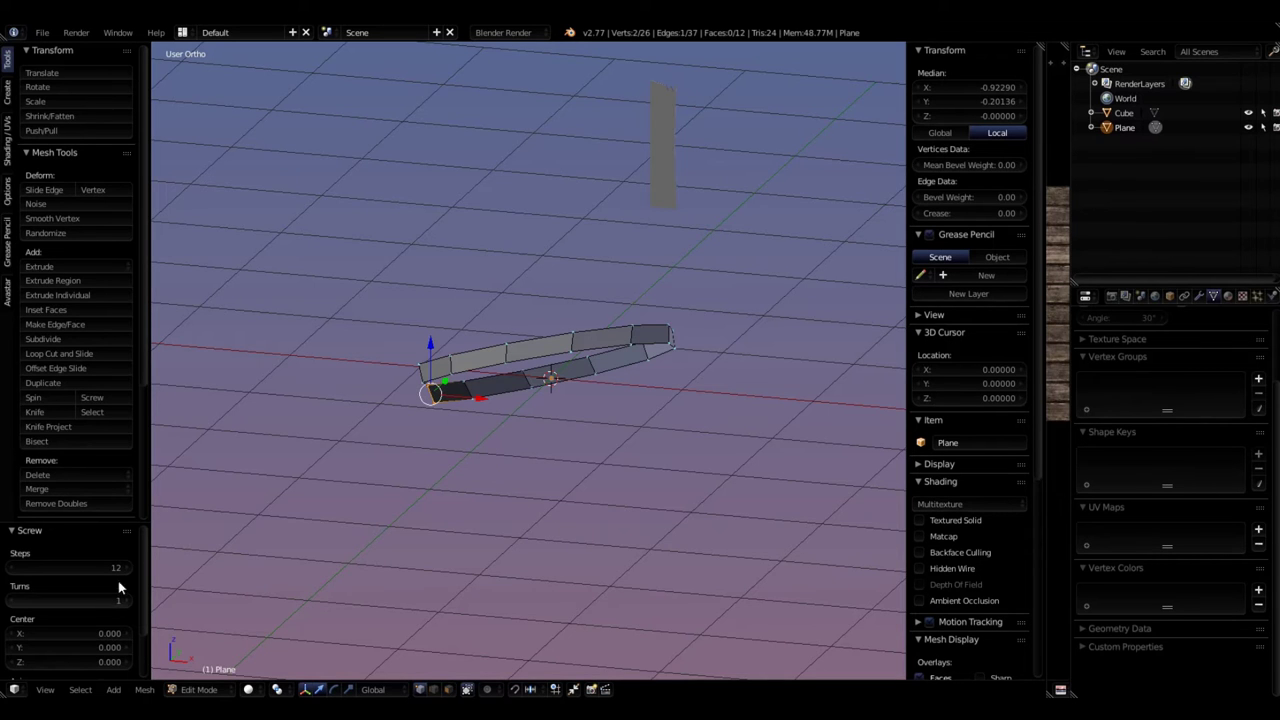
middle_drag(149, 557, 571, 463)
scroll(436, 422, up, 3)
scroll(436, 422, up, 2)
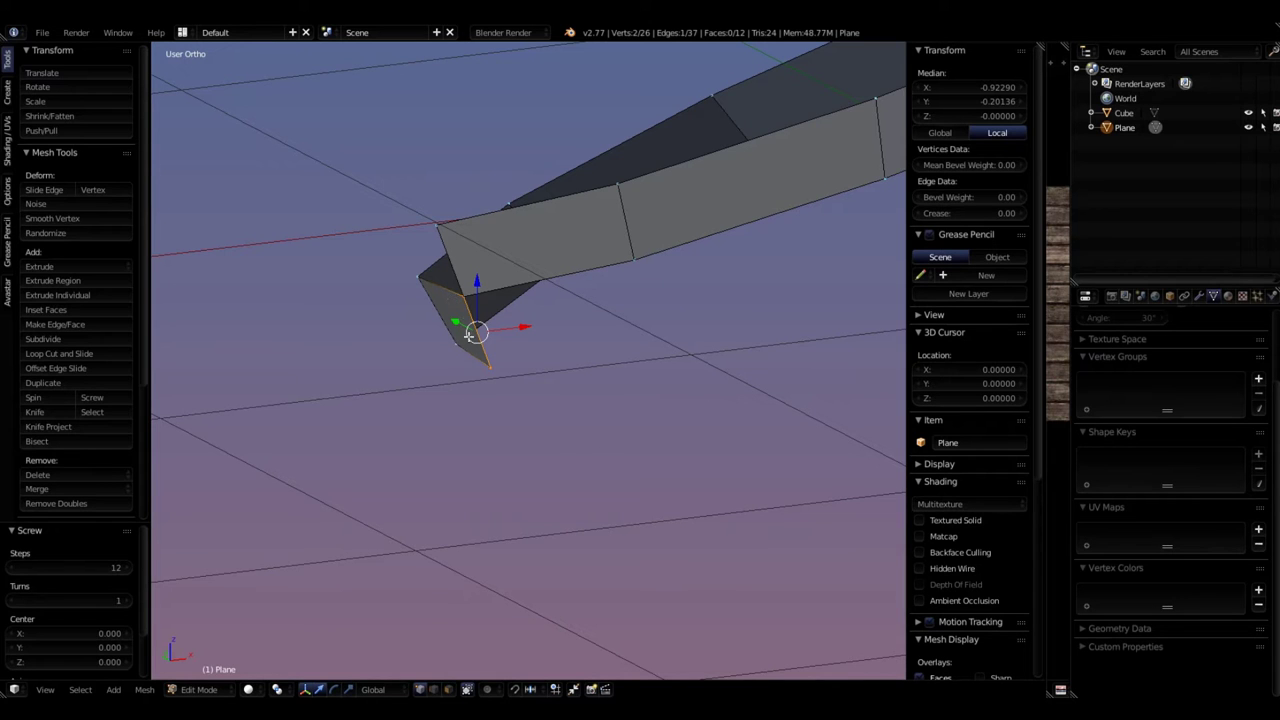
middle_drag(477, 361, 547, 490)
key(KP_1)
scroll(486, 362, down, 4)
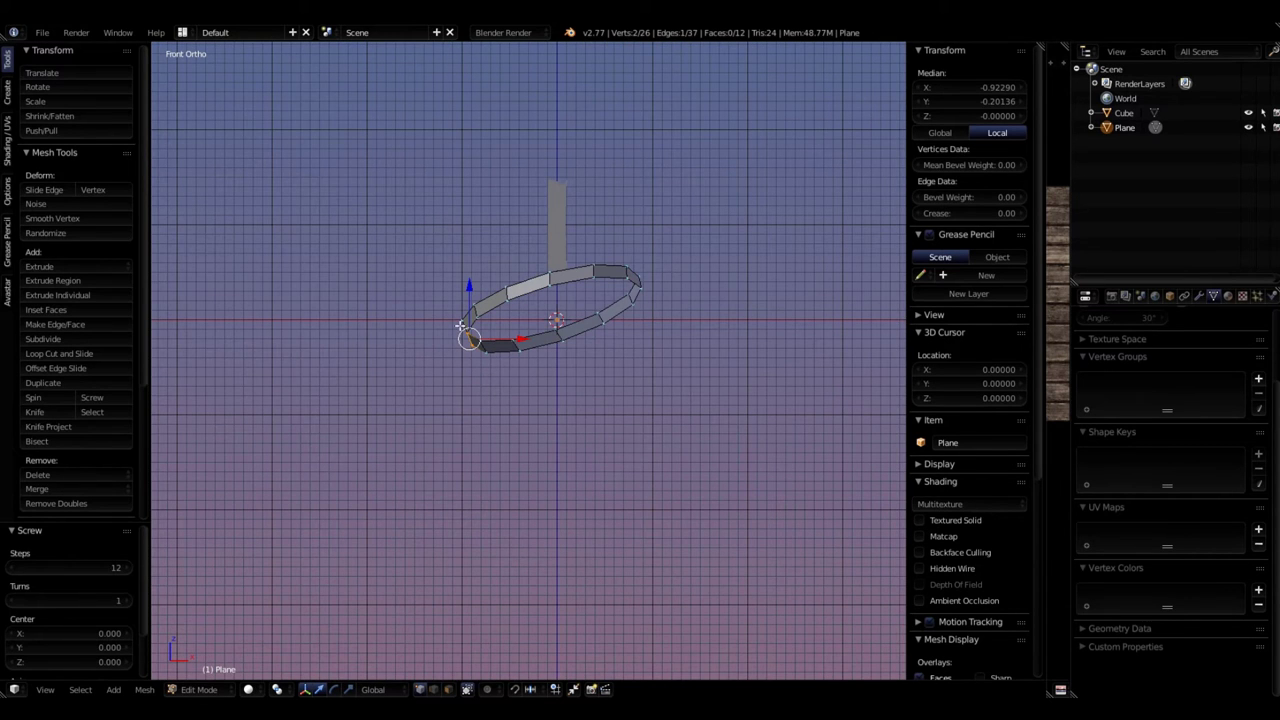
click(124, 600)
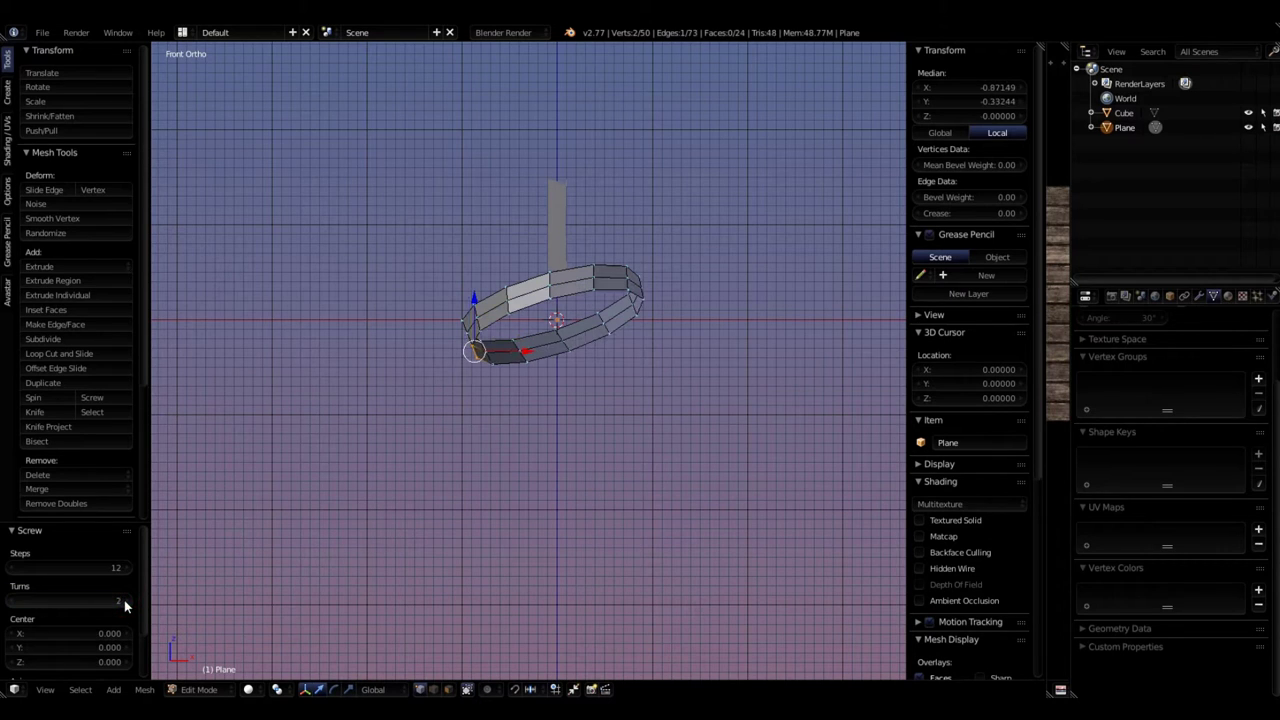
click(124, 600)
click(124, 600)
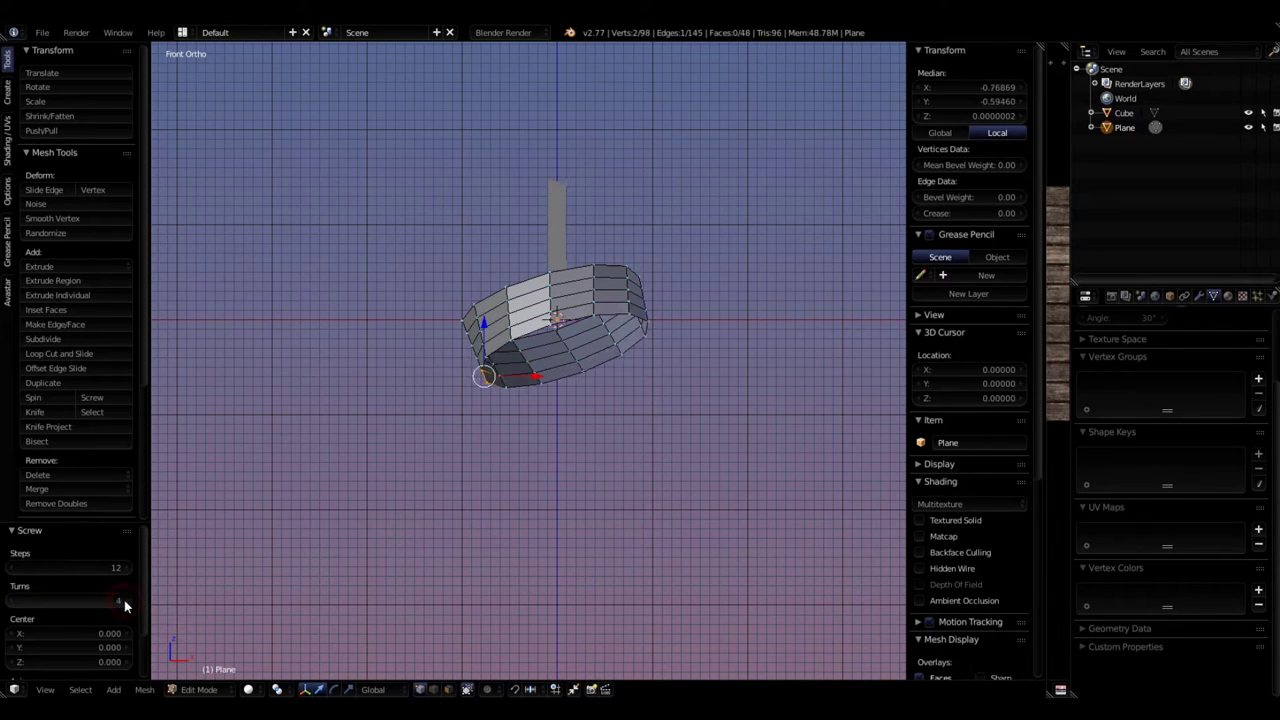
click(124, 600)
click(124, 600)
click(124, 600)
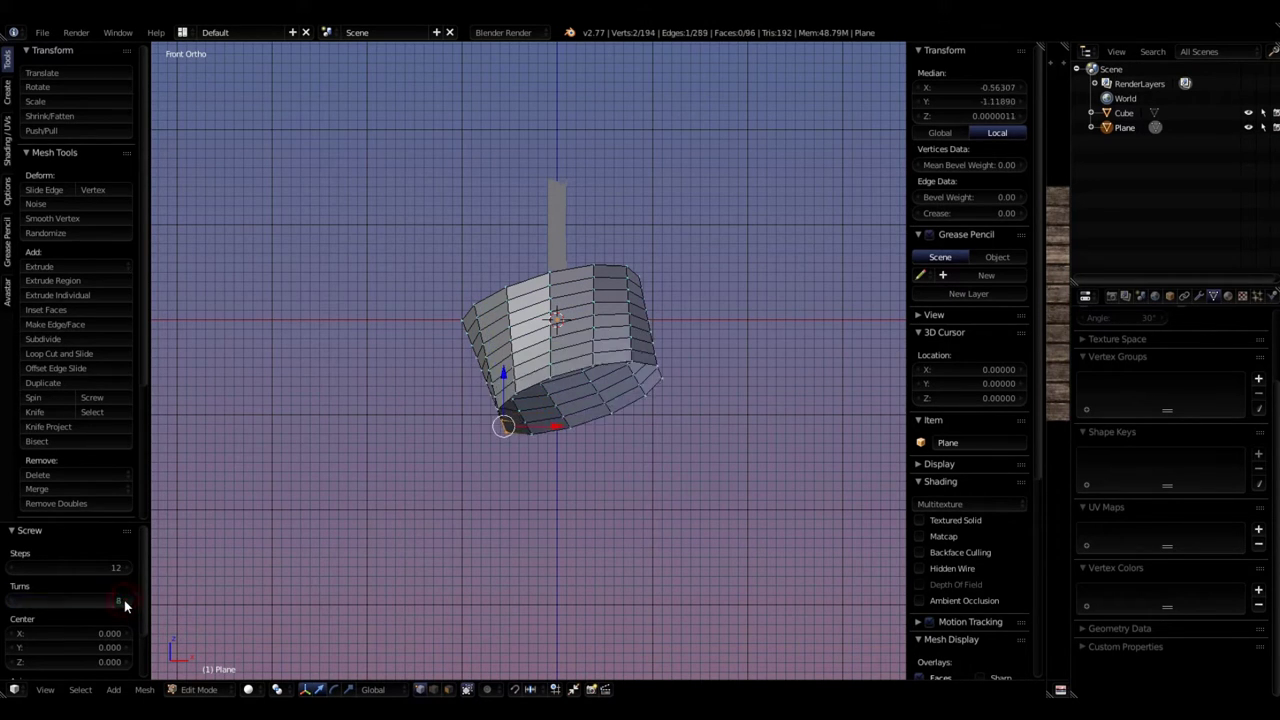
click(124, 600)
click(124, 600)
click(124, 600)
click(124, 600)
click(124, 600)
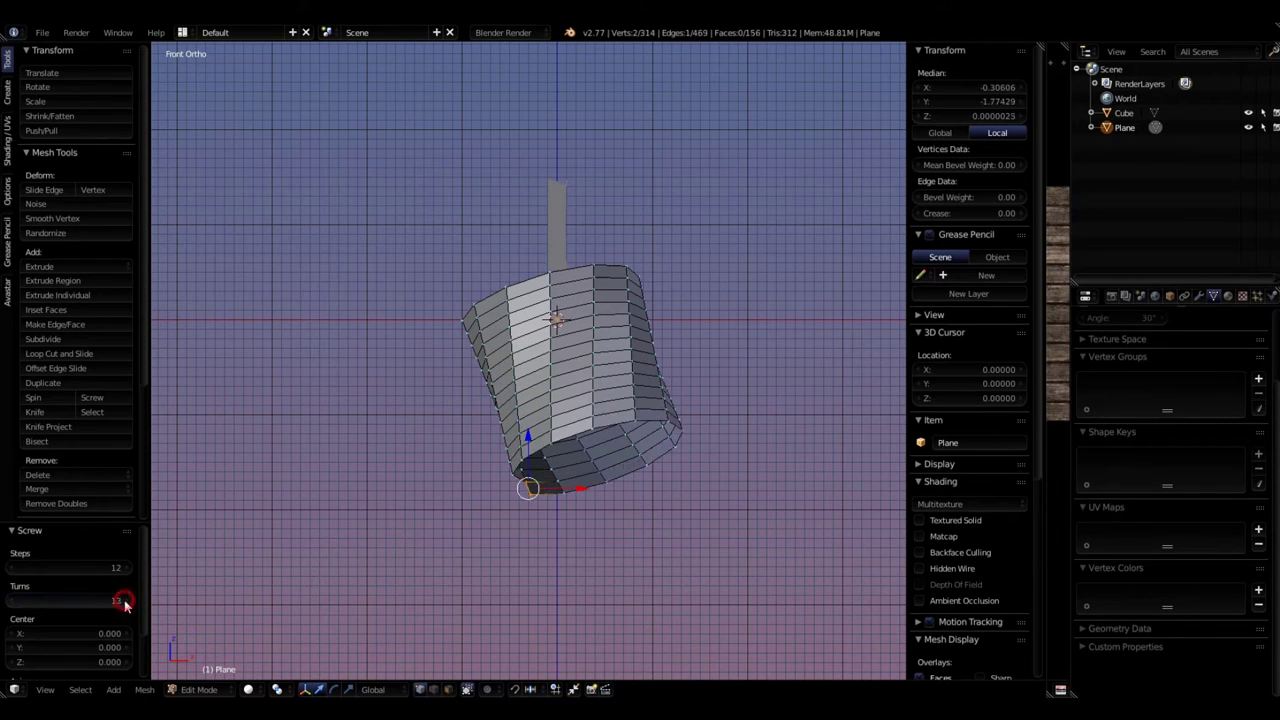
click(124, 600)
click(124, 600)
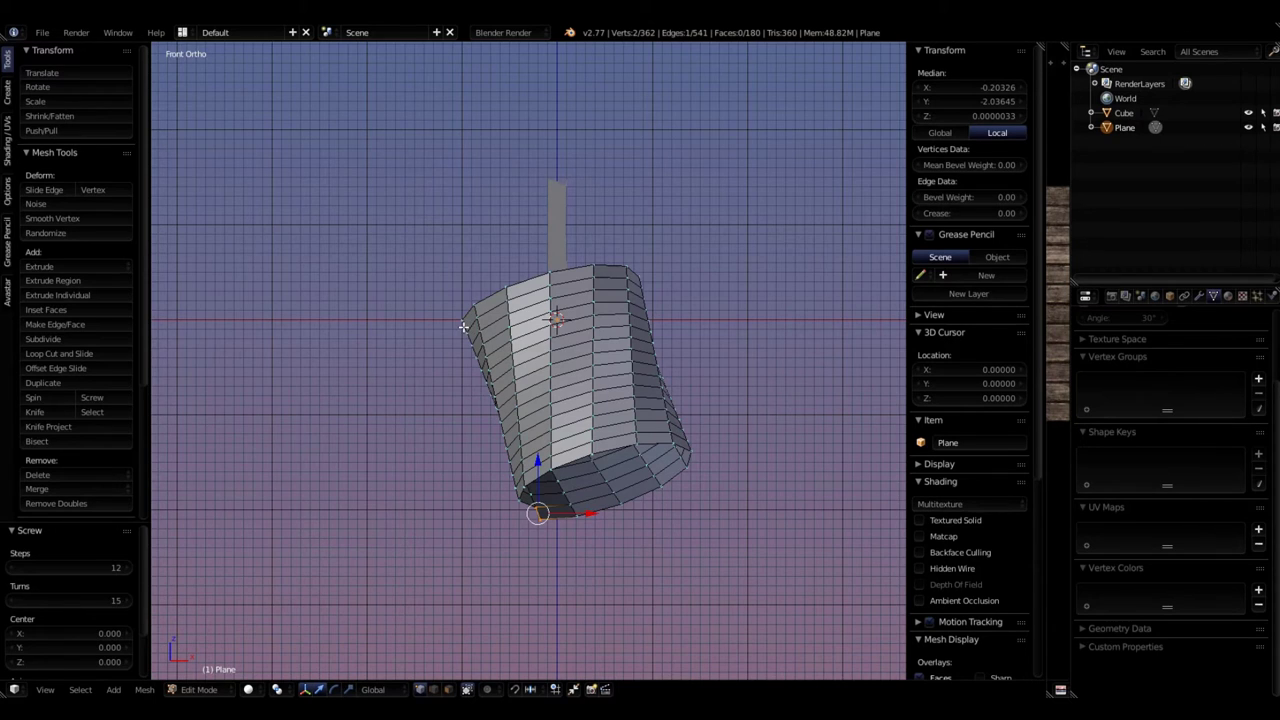
scroll(463, 325, up, 10)
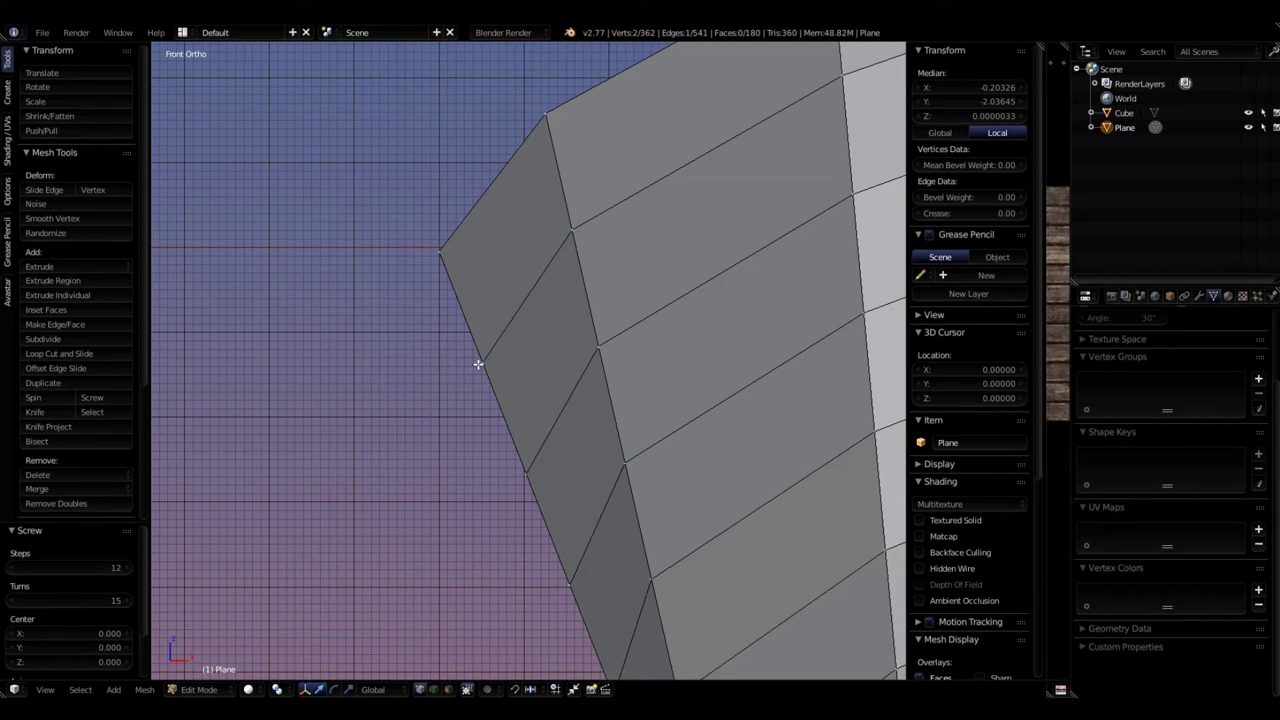
key(Home)
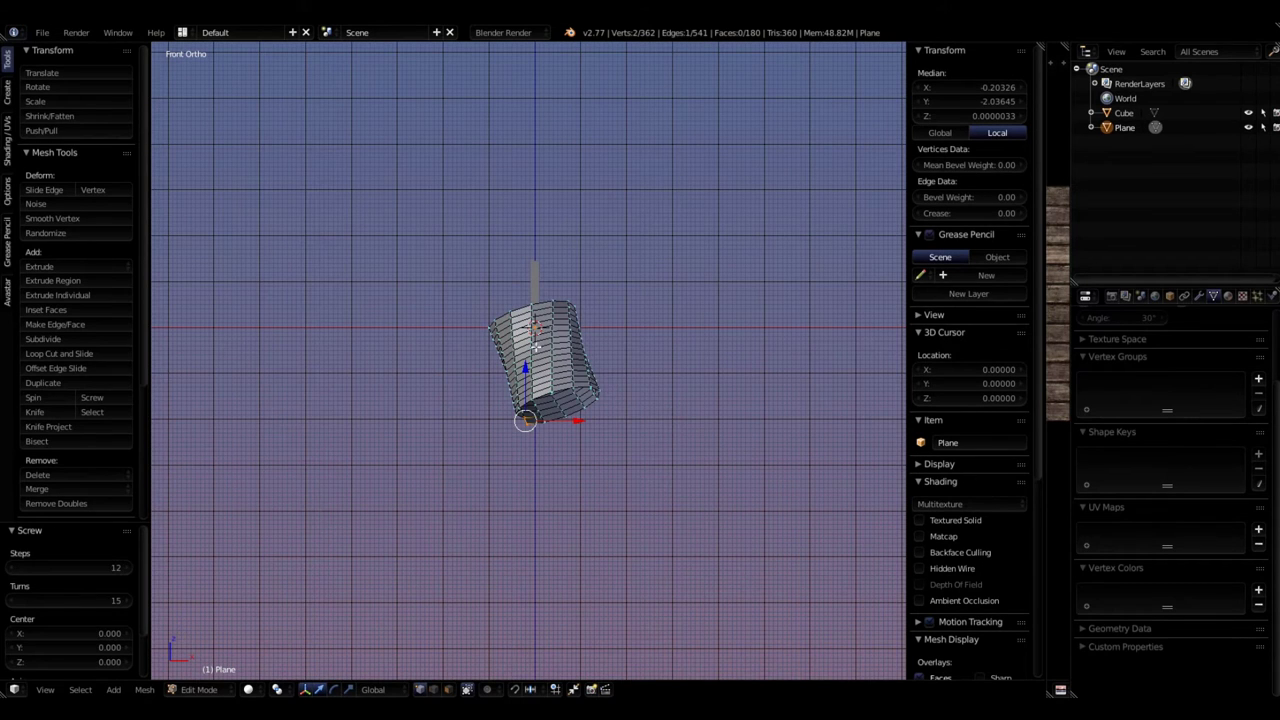
drag(68, 597, 25, 601)
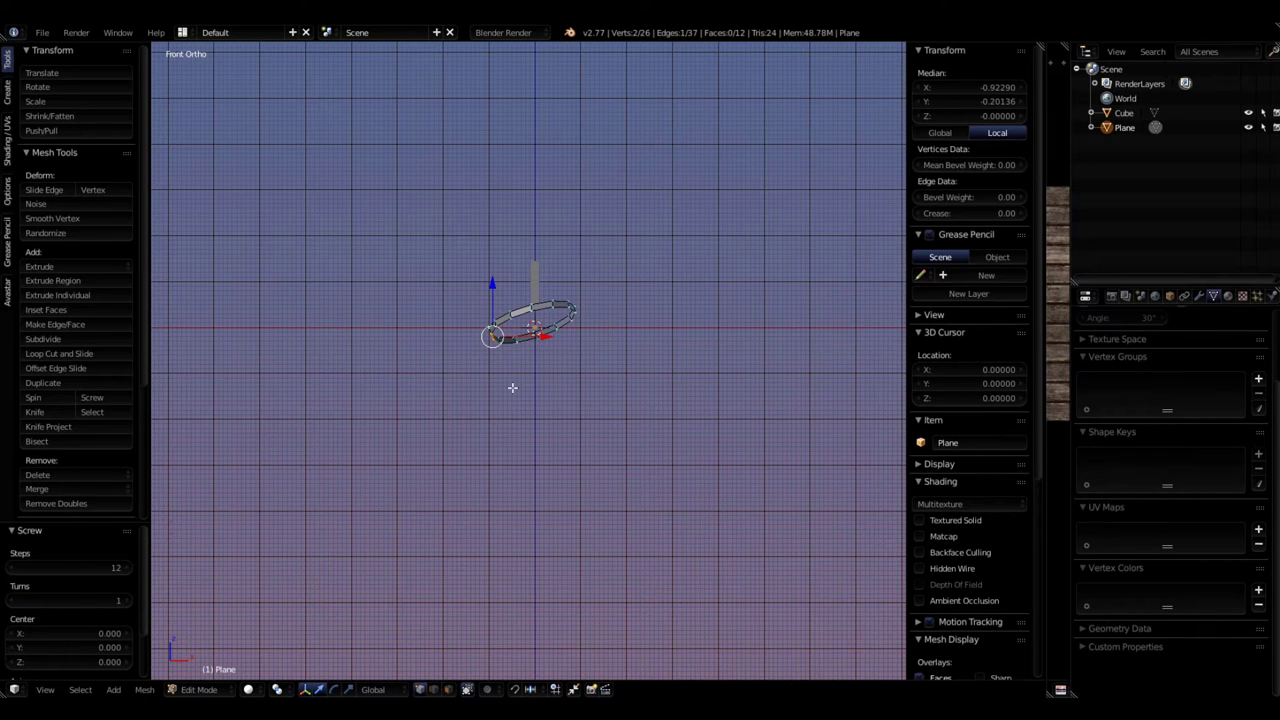
- Undo the screw, move the edge's lower vertex along X and down in Z, and select all
key(ctrl+z)
scroll(511, 383, up, 3)
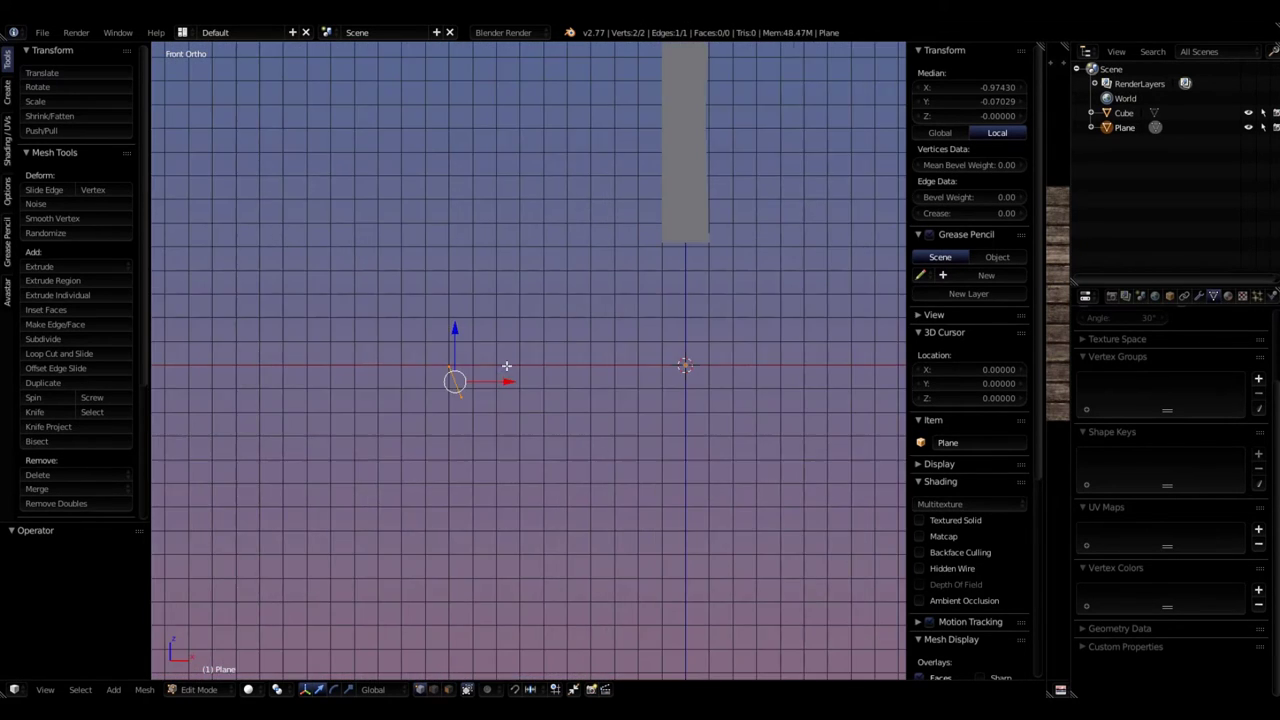
right_click(442, 372)
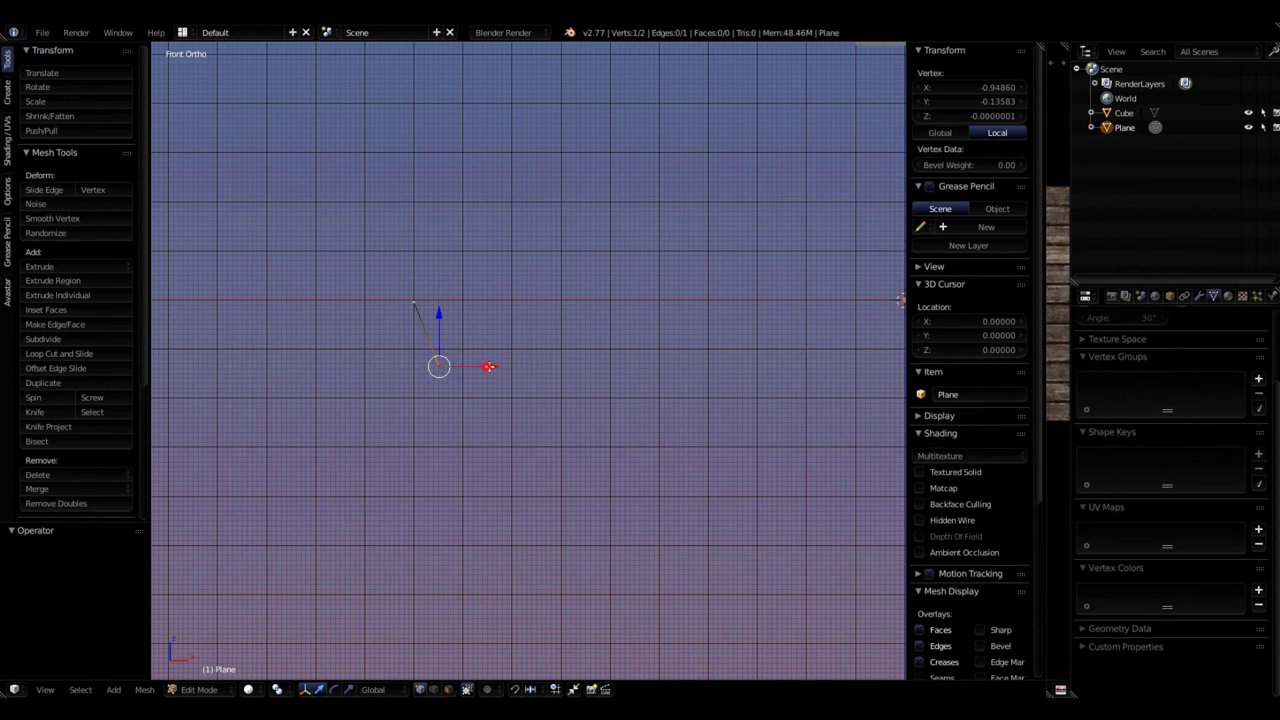
key(g)
key(x)
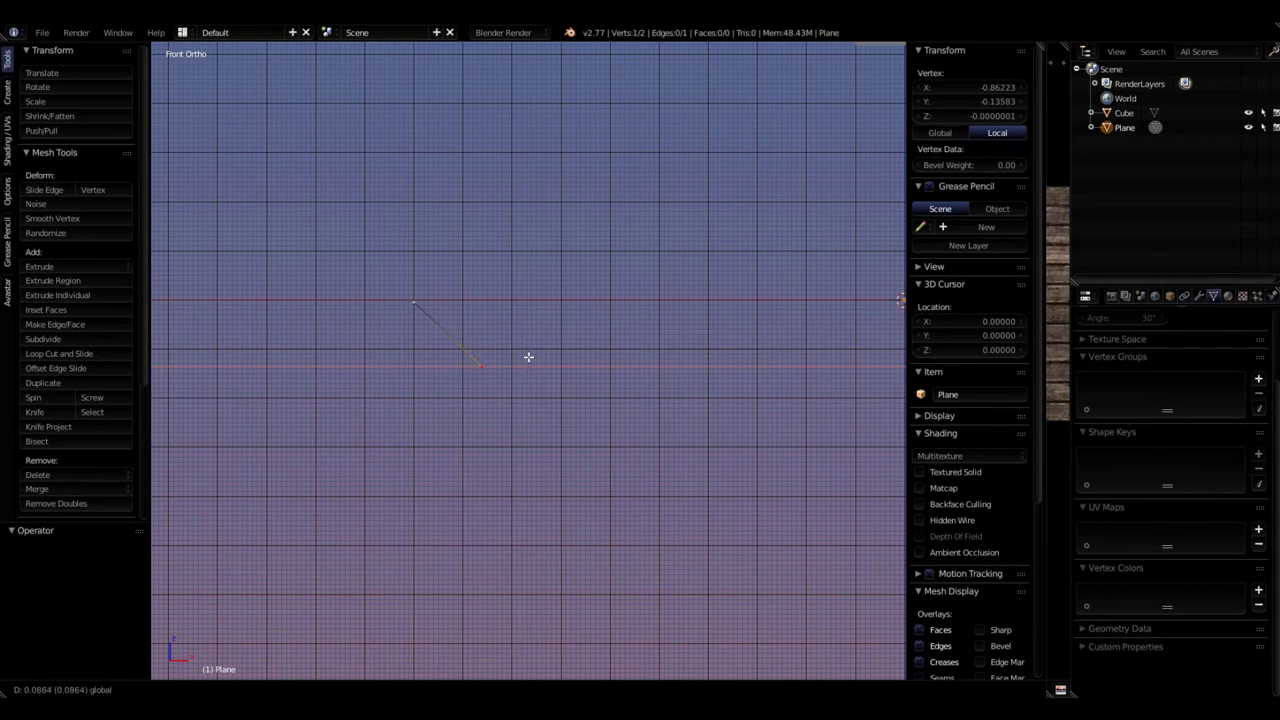
click(529, 357)
drag(485, 321, 490, 337)
drag(522, 381, 537, 381)
key(a)
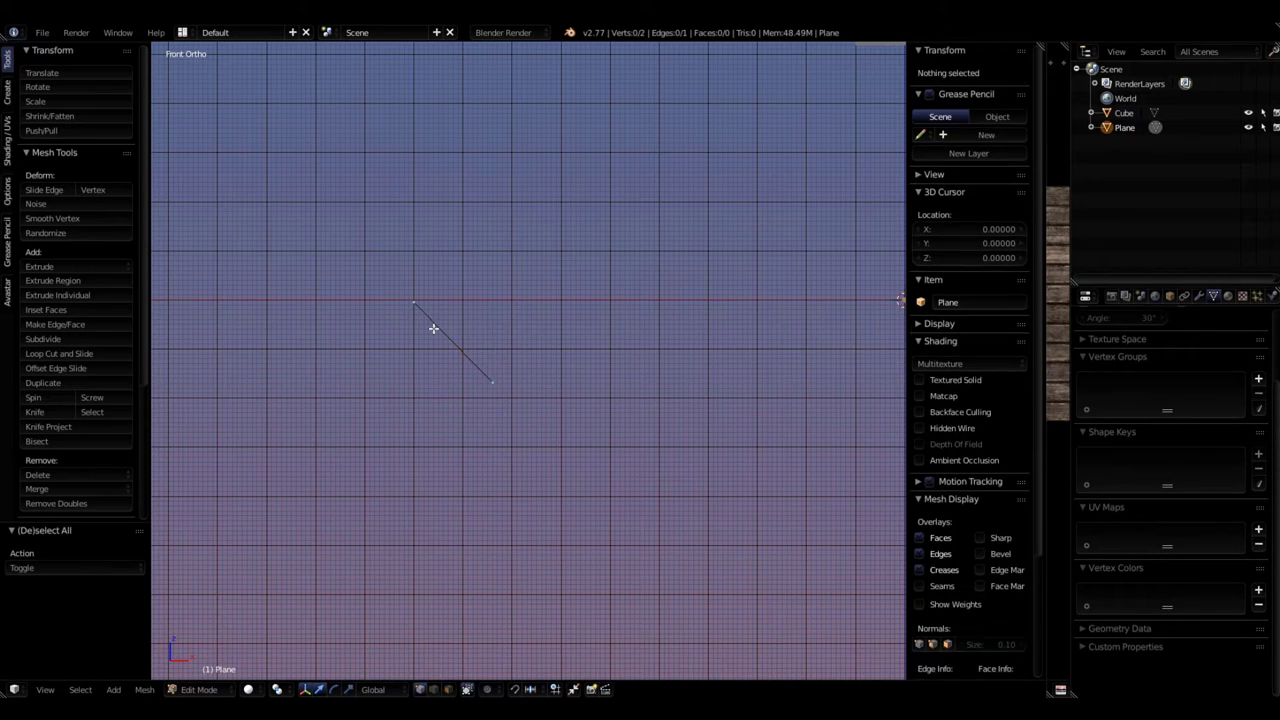
- Screw the tilted edge into a spiral, raising Turns to 6, then settling on 5
click(92, 398)
scroll(371, 380, down, 4)
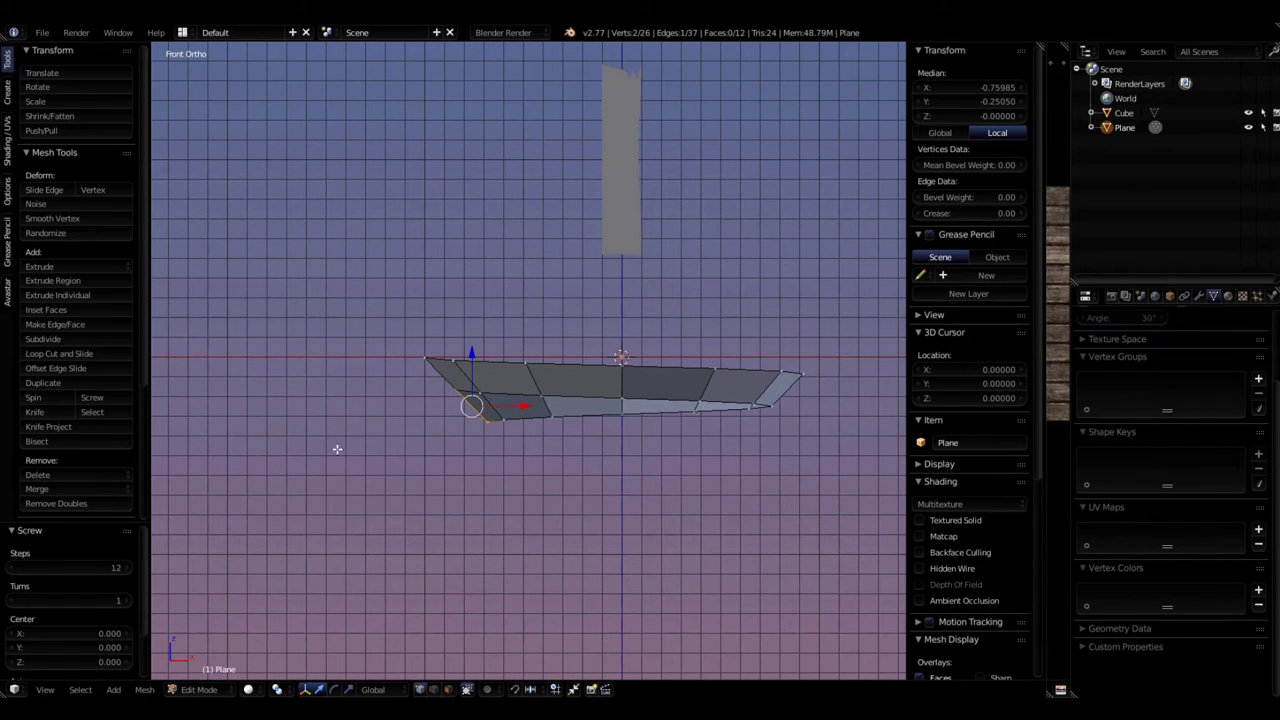
click(127, 602)
click(127, 602)
click(127, 602)
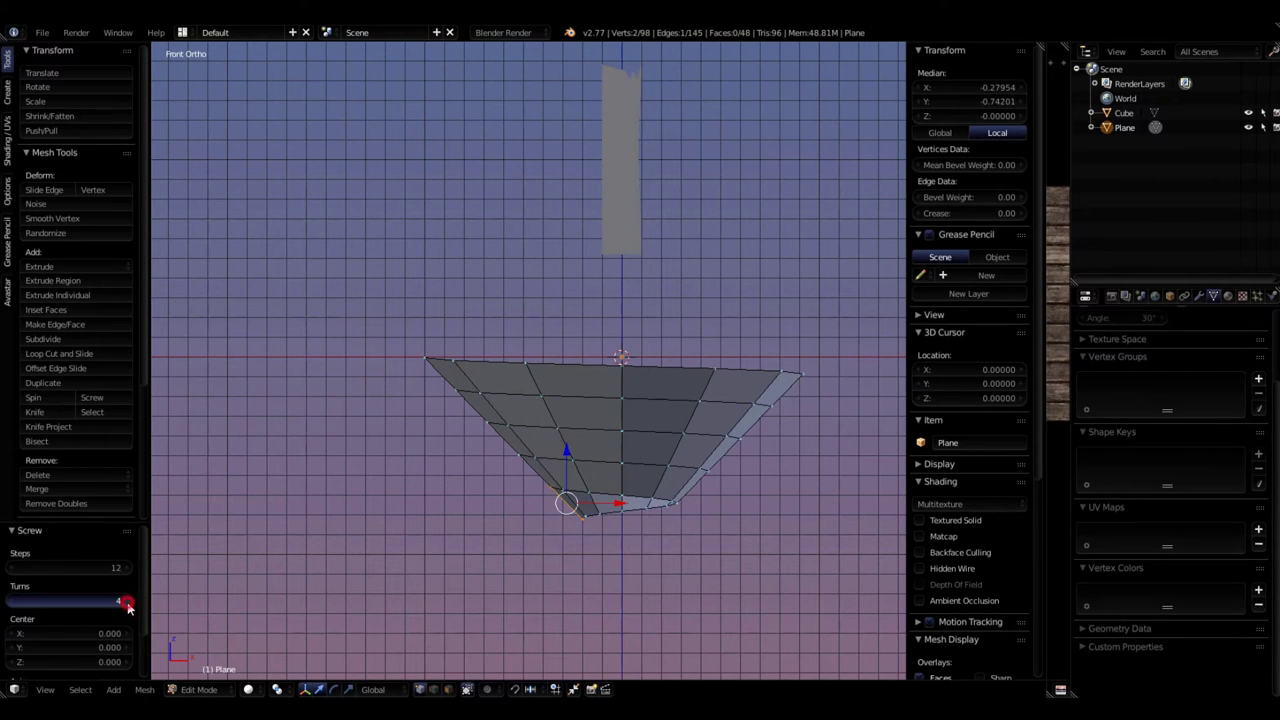
click(127, 602)
click(127, 602)
scroll(637, 562, up, 3)
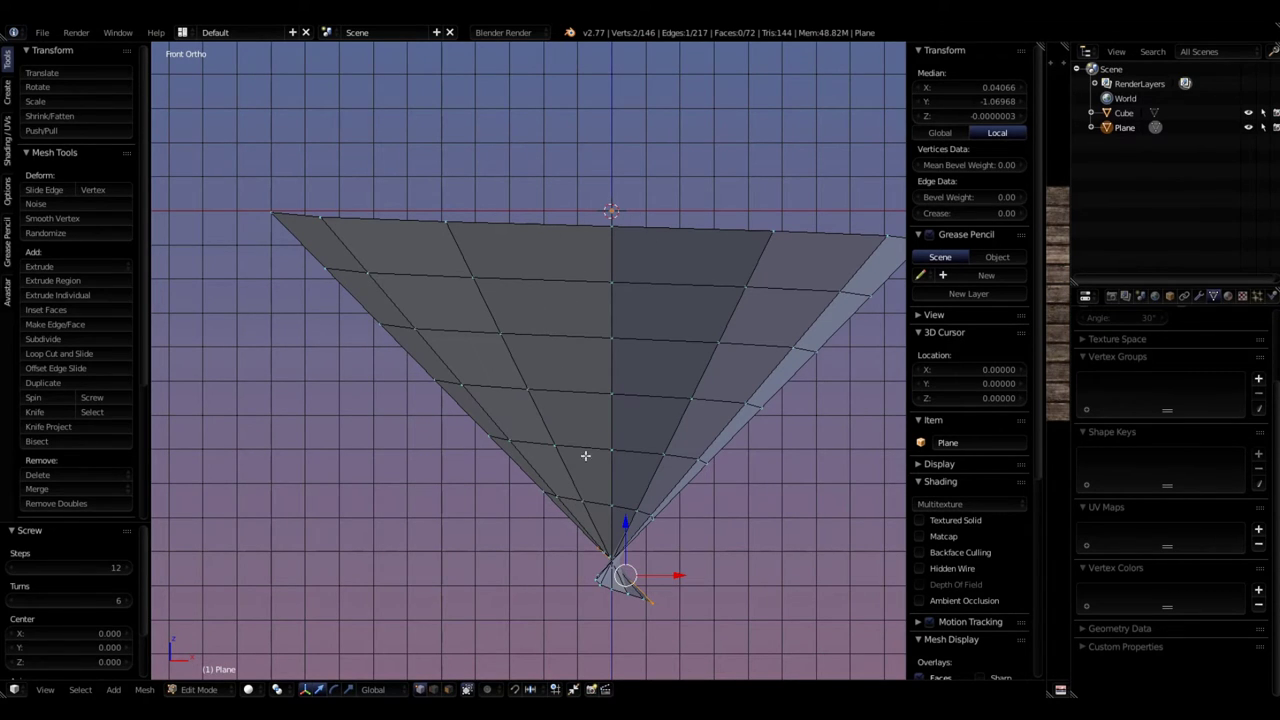
scroll(651, 610, up, 4)
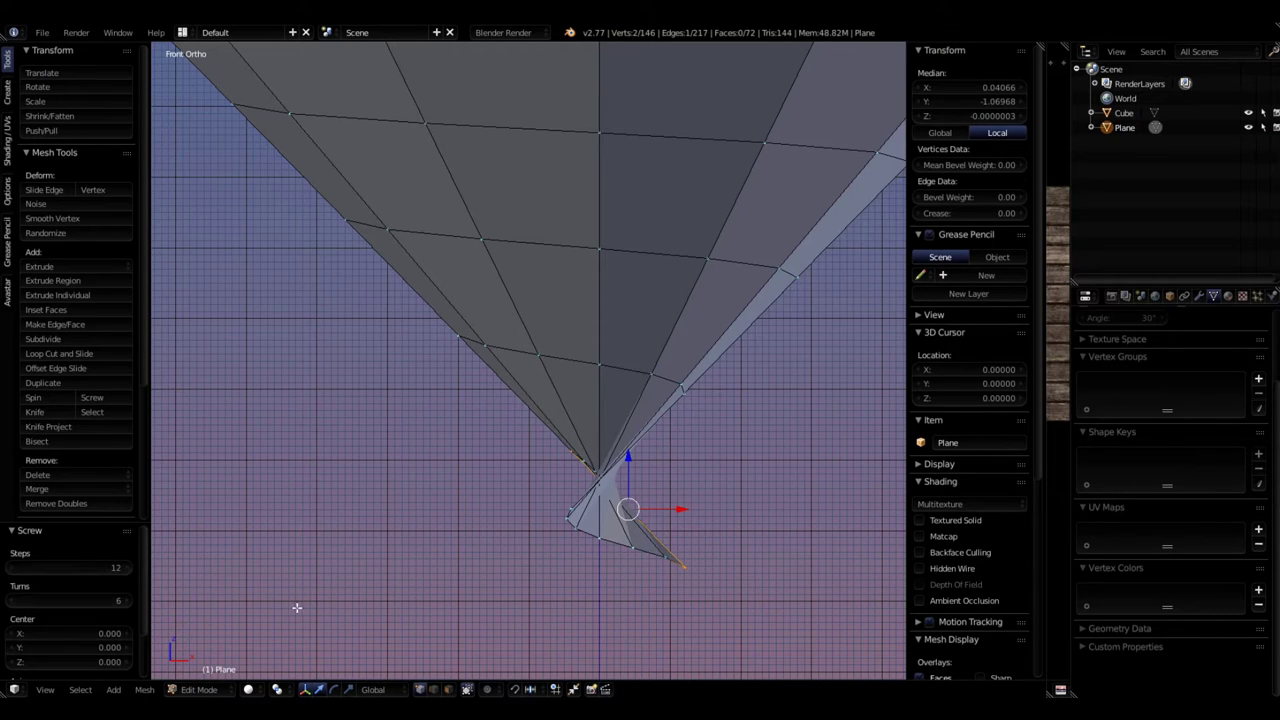
click(14, 606)
scroll(400, 491, down, 2)
scroll(545, 513, down, 2)
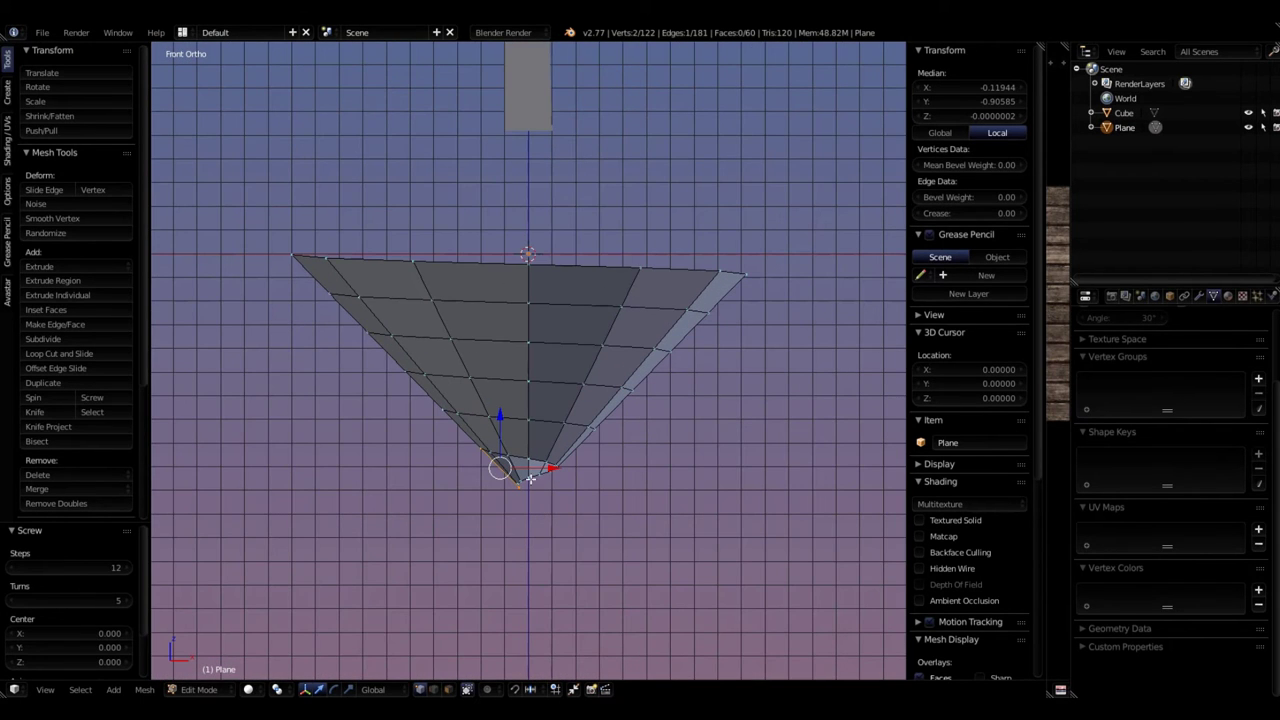
- Delete one spiral loop of the funnel's vertices, leaving a 61-vertex, 60-edge wire with no faces
key(a)
key(a)
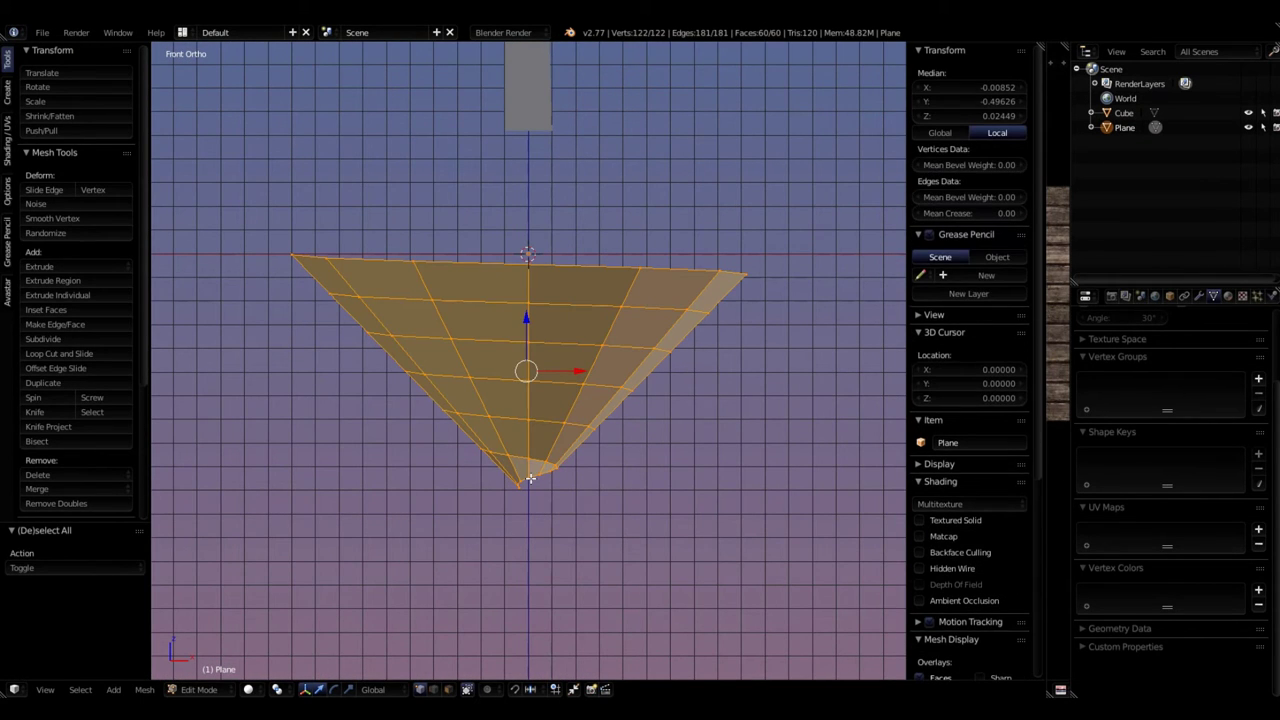
middle_drag(533, 504, 516, 556)
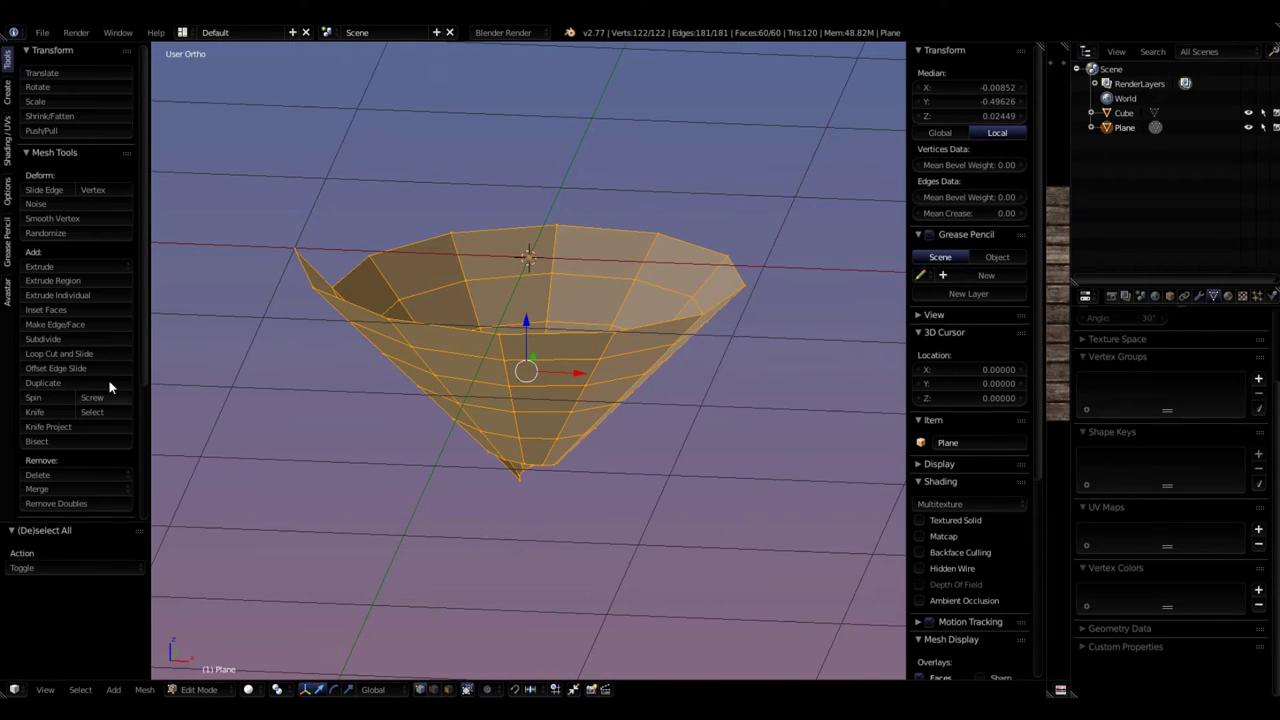
alt+right_click(500, 226)
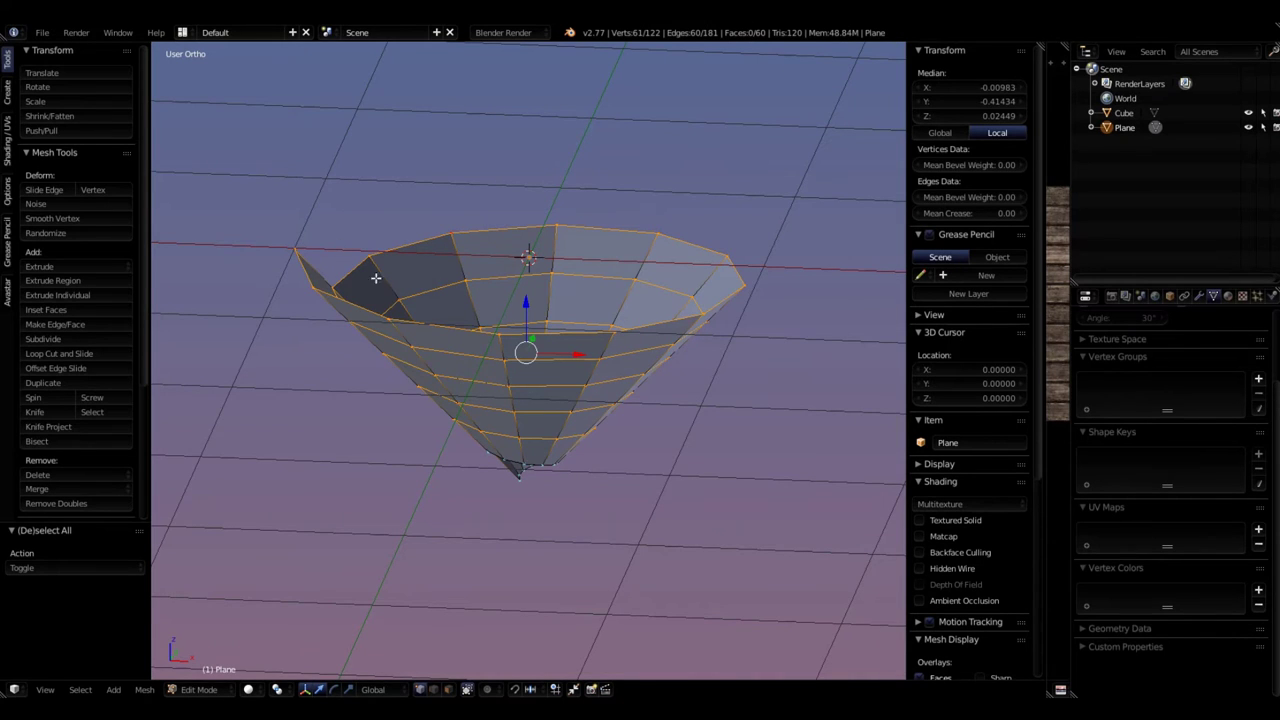
middle_drag(447, 393, 474, 422)
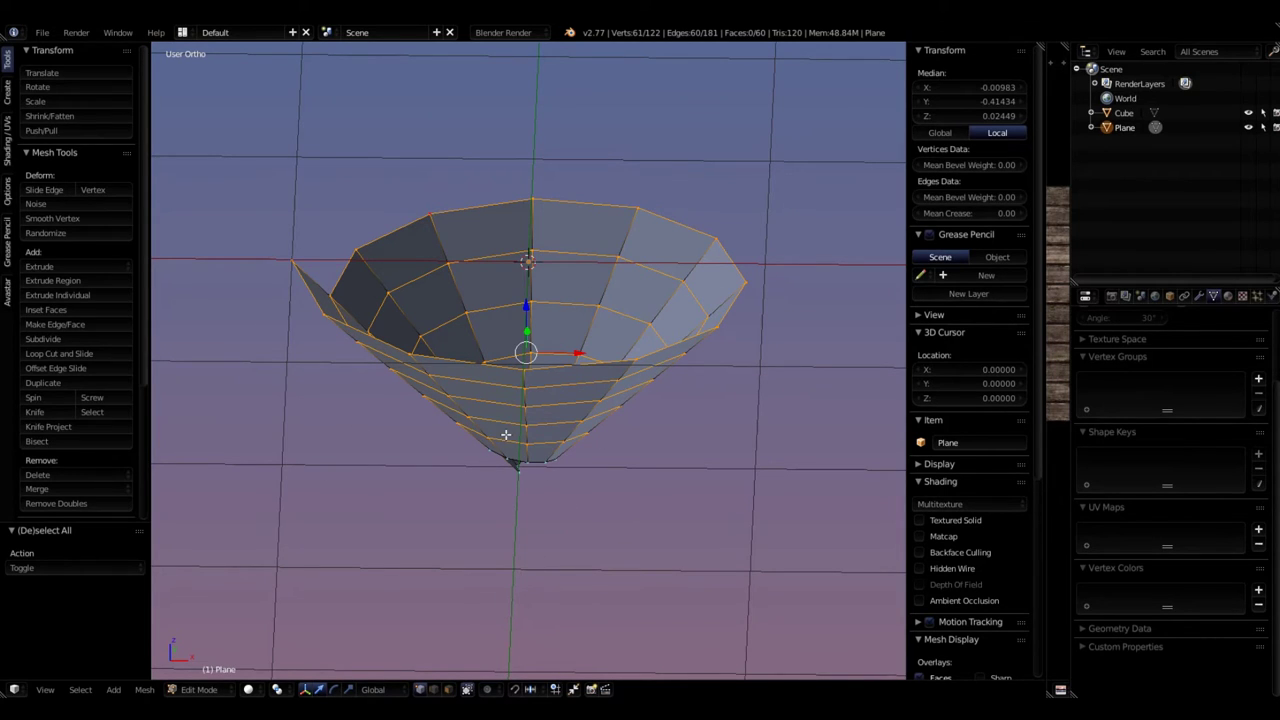
middle_drag(540, 469, 515, 428)
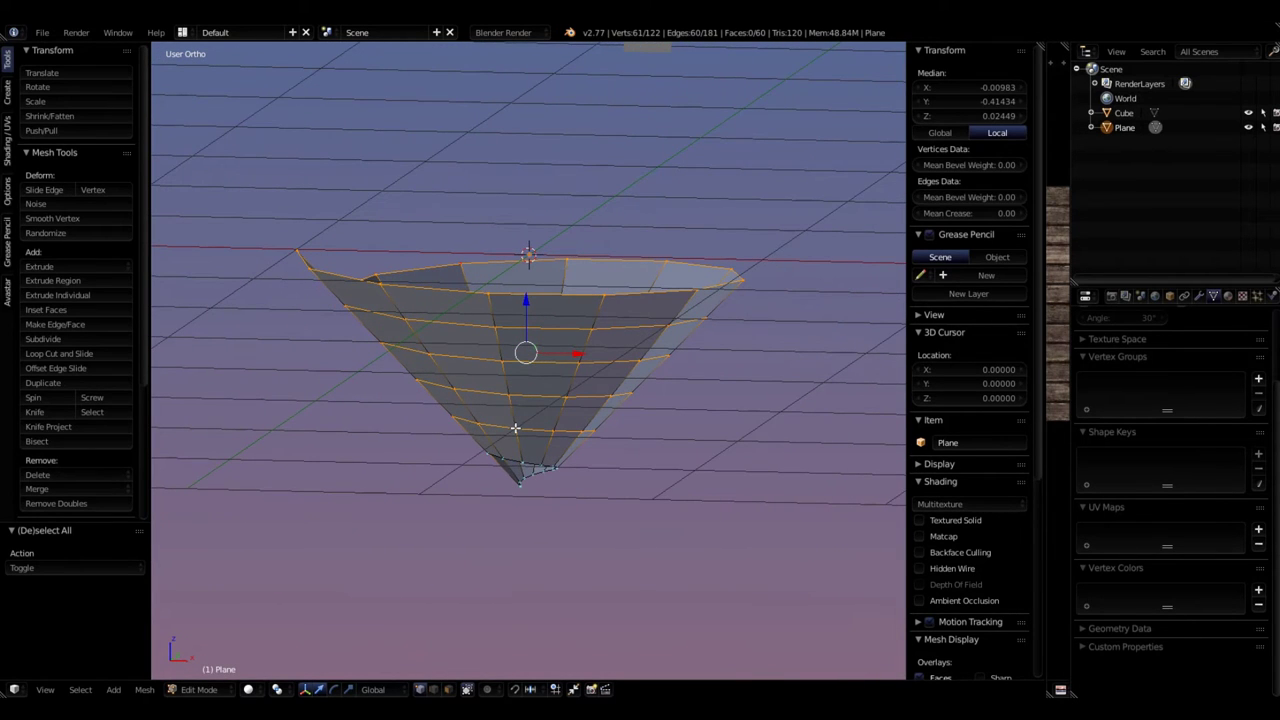
key(x)
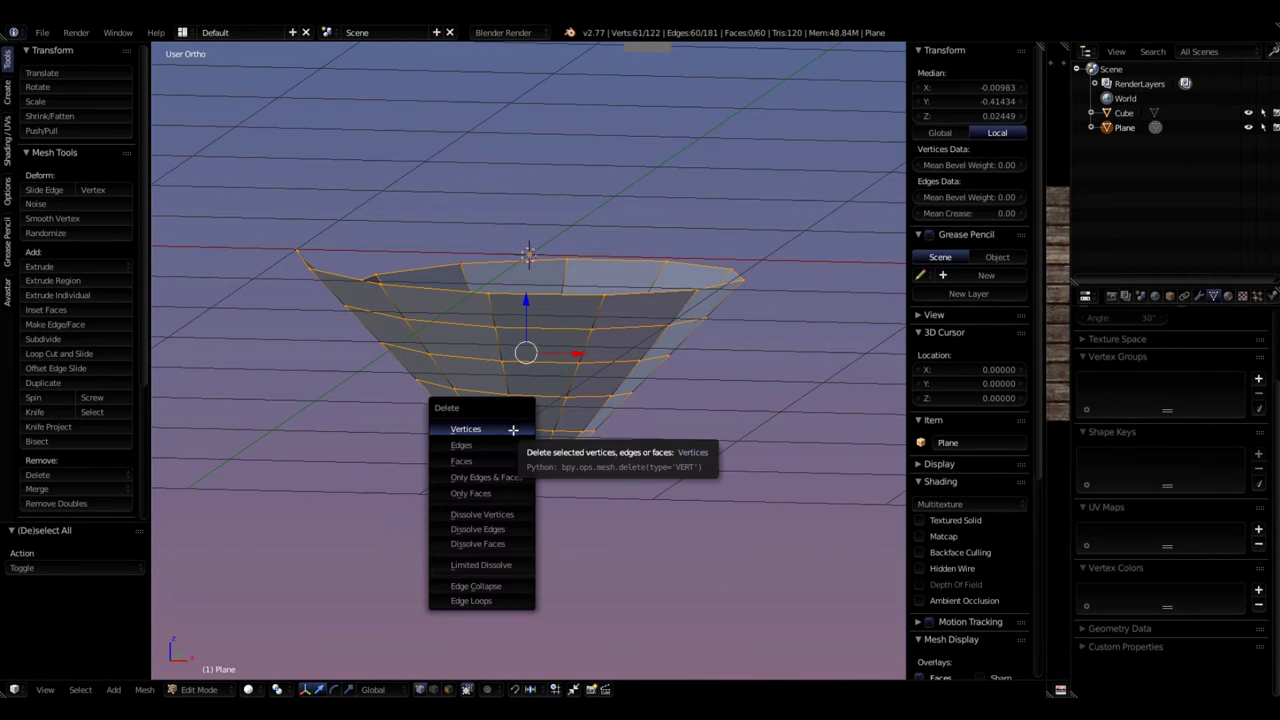
click(513, 429)
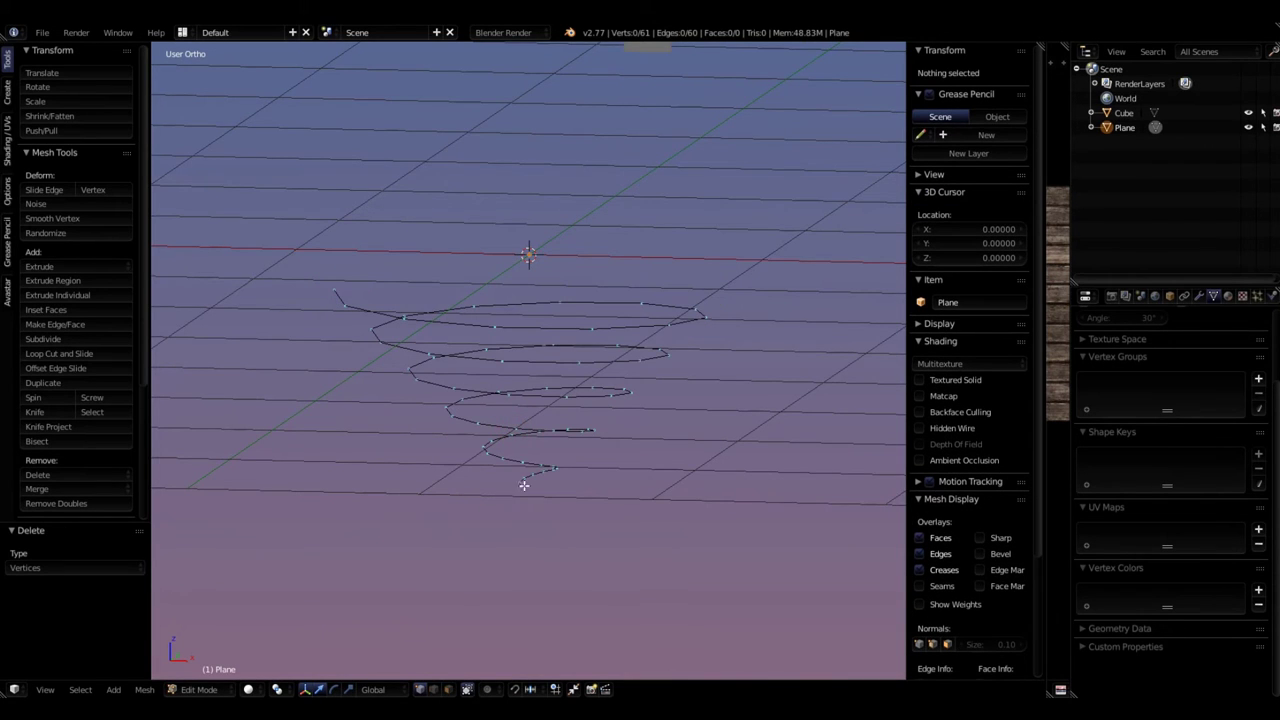
middle_drag(524, 484, 568, 497)
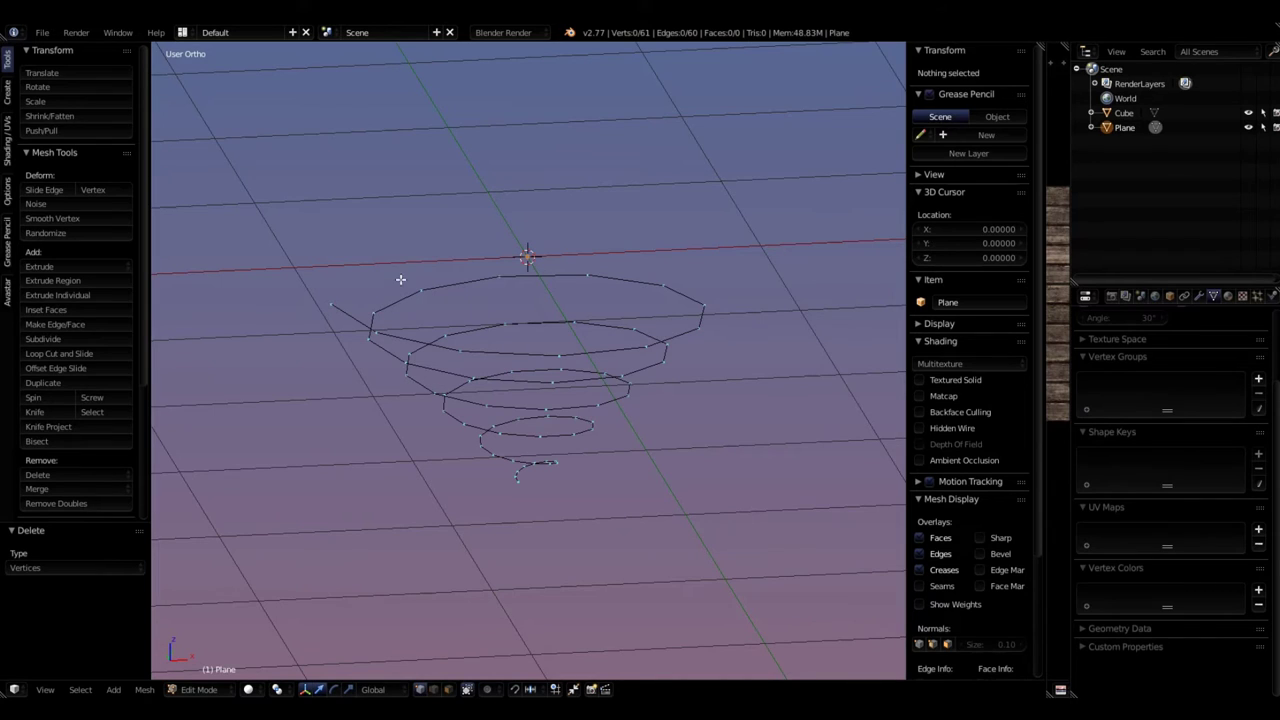
middle_drag(430, 326, 444, 345)
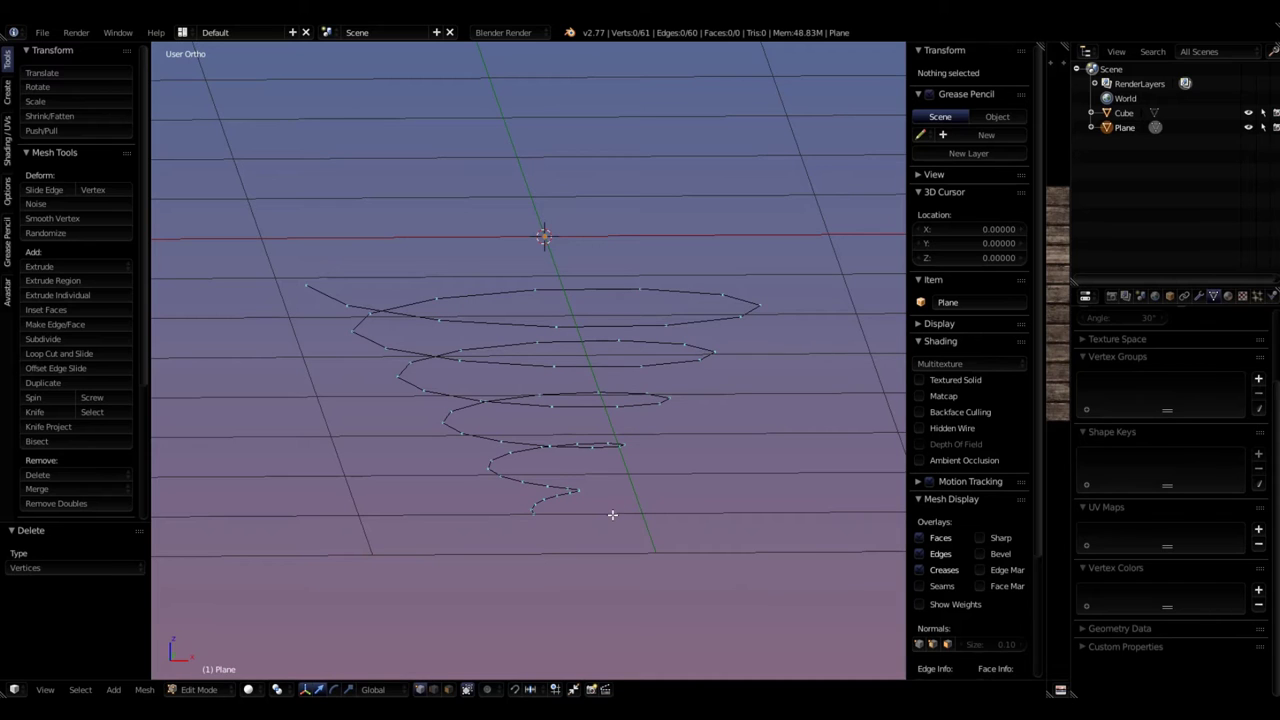
- Scale the whole spiral down to under half its size
scroll(612, 514, down, 4)
scroll(603, 520, up, 2)
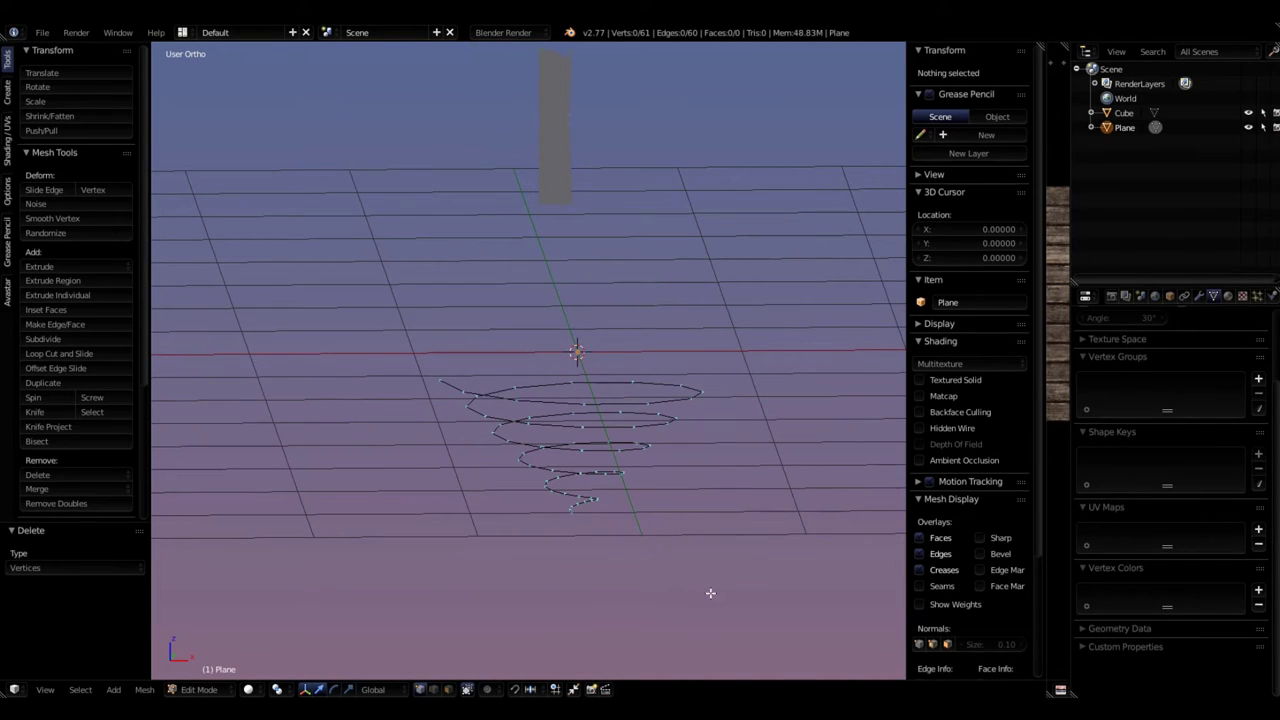
key(a)
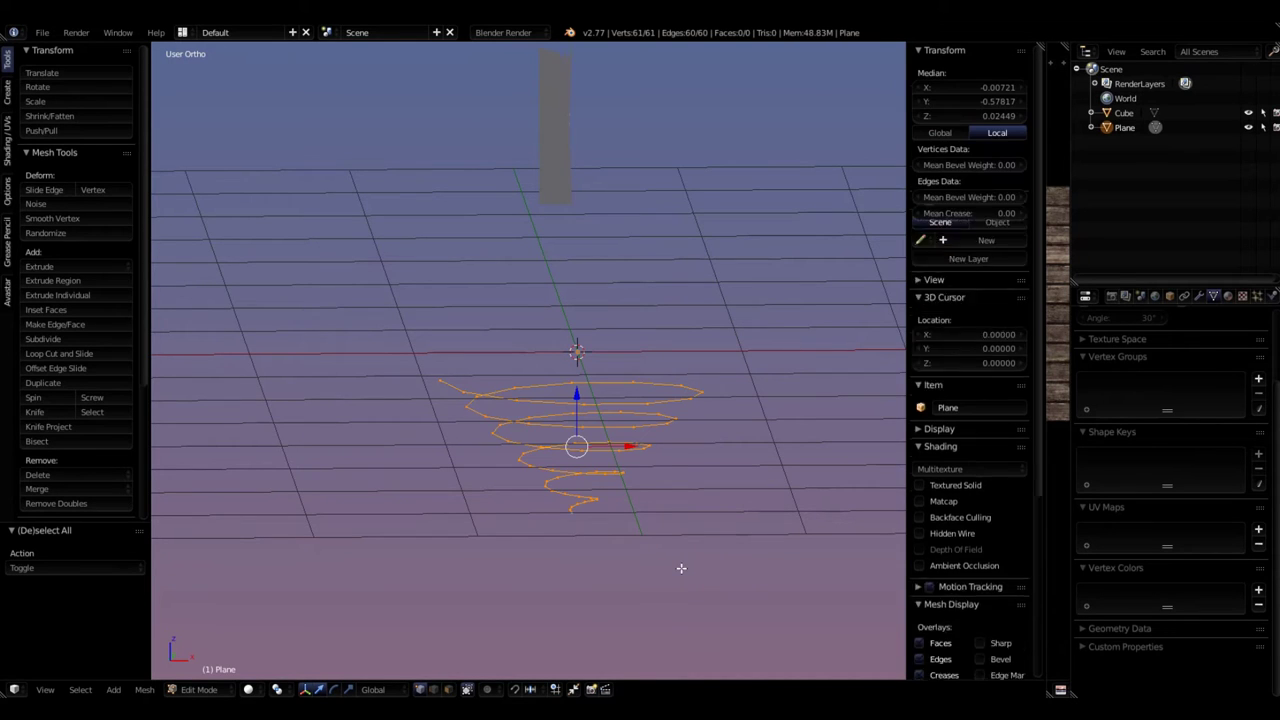
key(s)
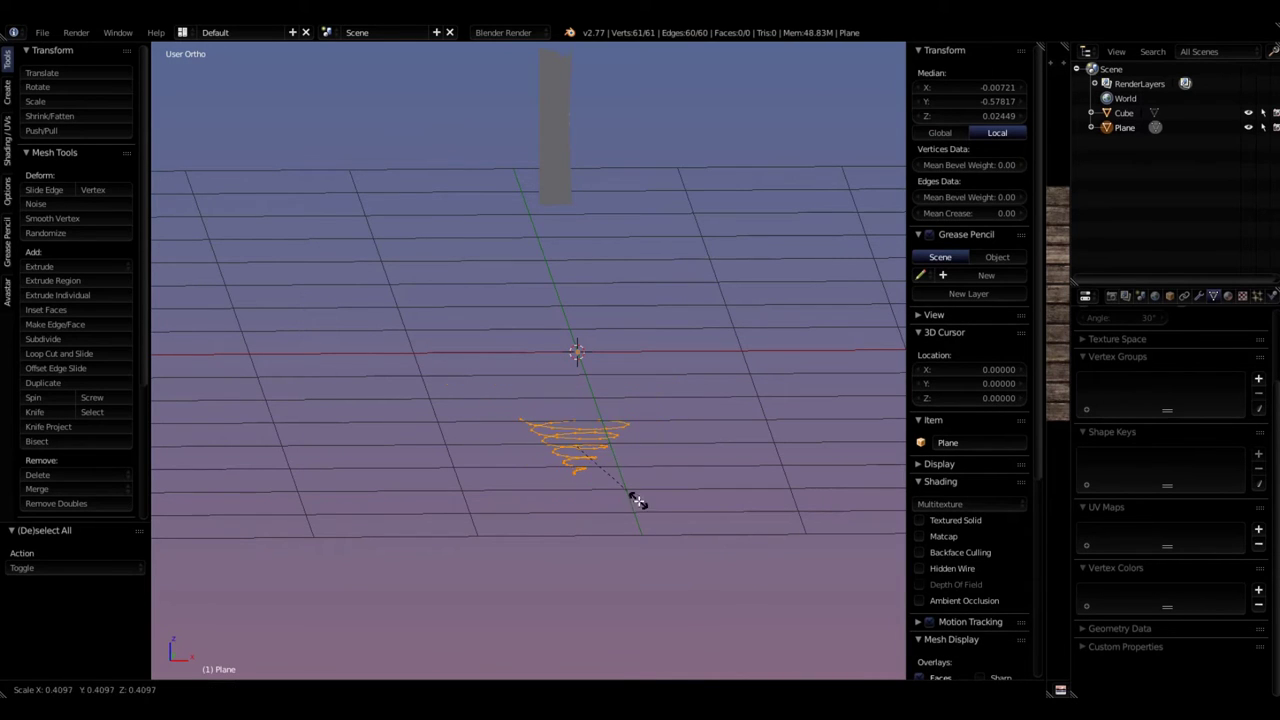
click(640, 510)
middle_drag(643, 514, 491, 436)
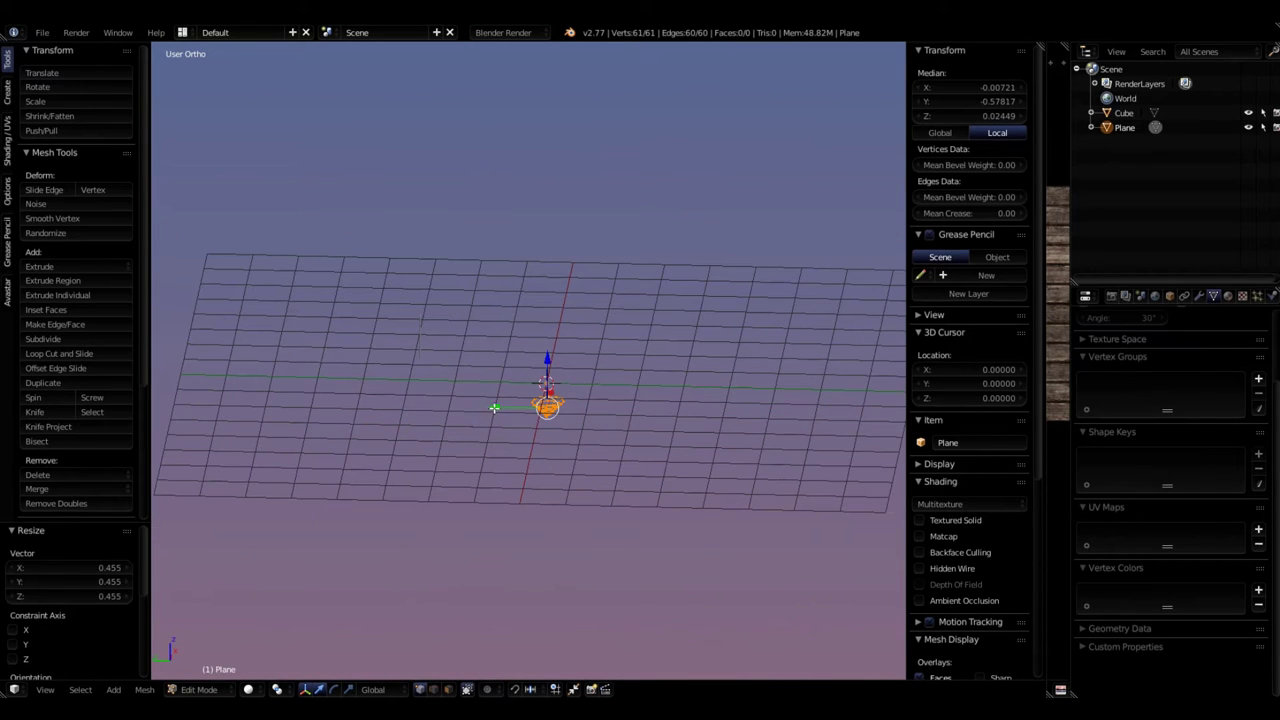
- Move the spiral along the Y and X axes toward the grey board
drag(495, 408, 376, 383)
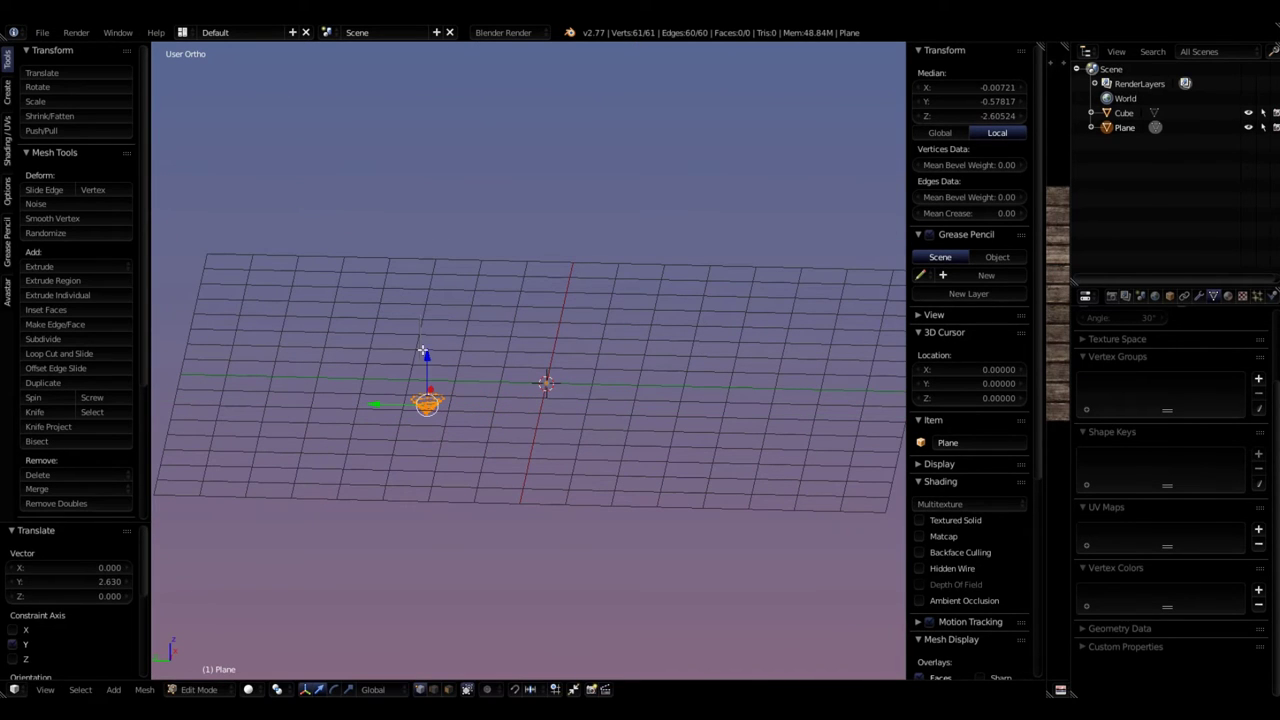
middle_drag(491, 432, 363, 479)
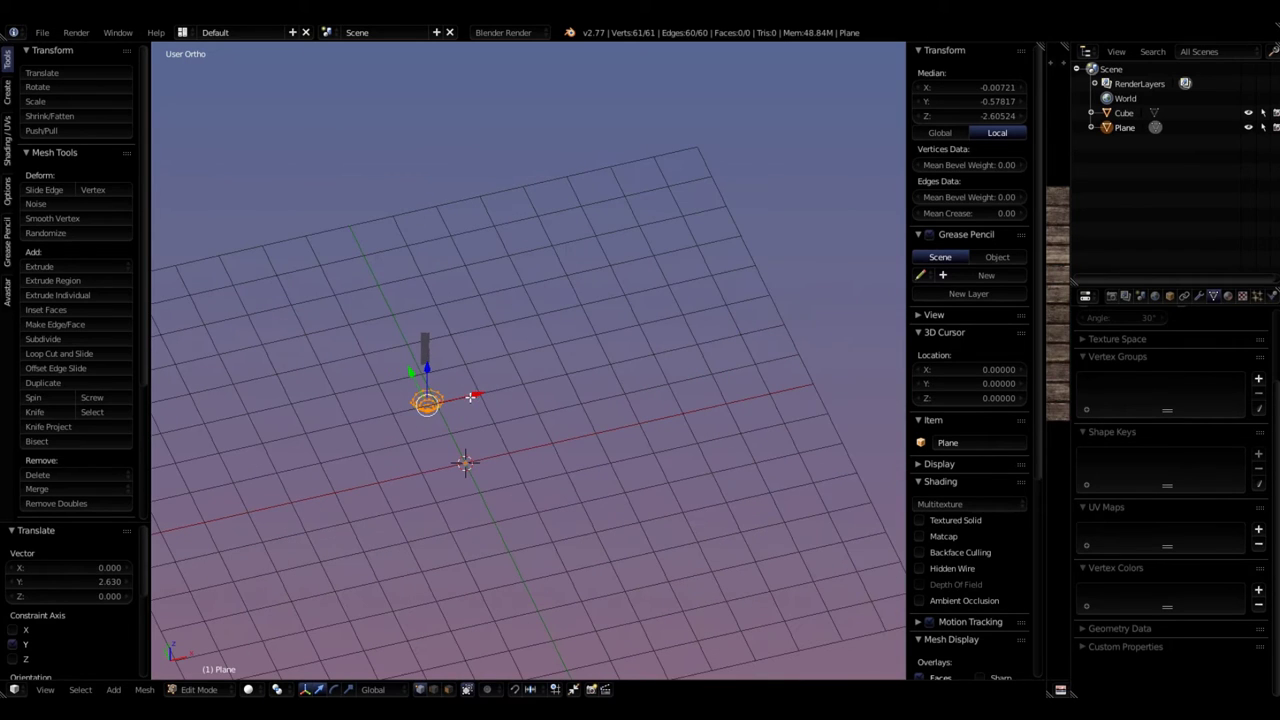
drag(470, 397, 406, 354)
scroll(406, 354, up, 5)
middle_drag(522, 458, 630, 395)
scroll(632, 393, down, 3)
scroll(636, 414, up, 2)
- In right side view, slide the spiral along Y, raise it 1.697 on Z, and scale to 0.540
key(KP_3)
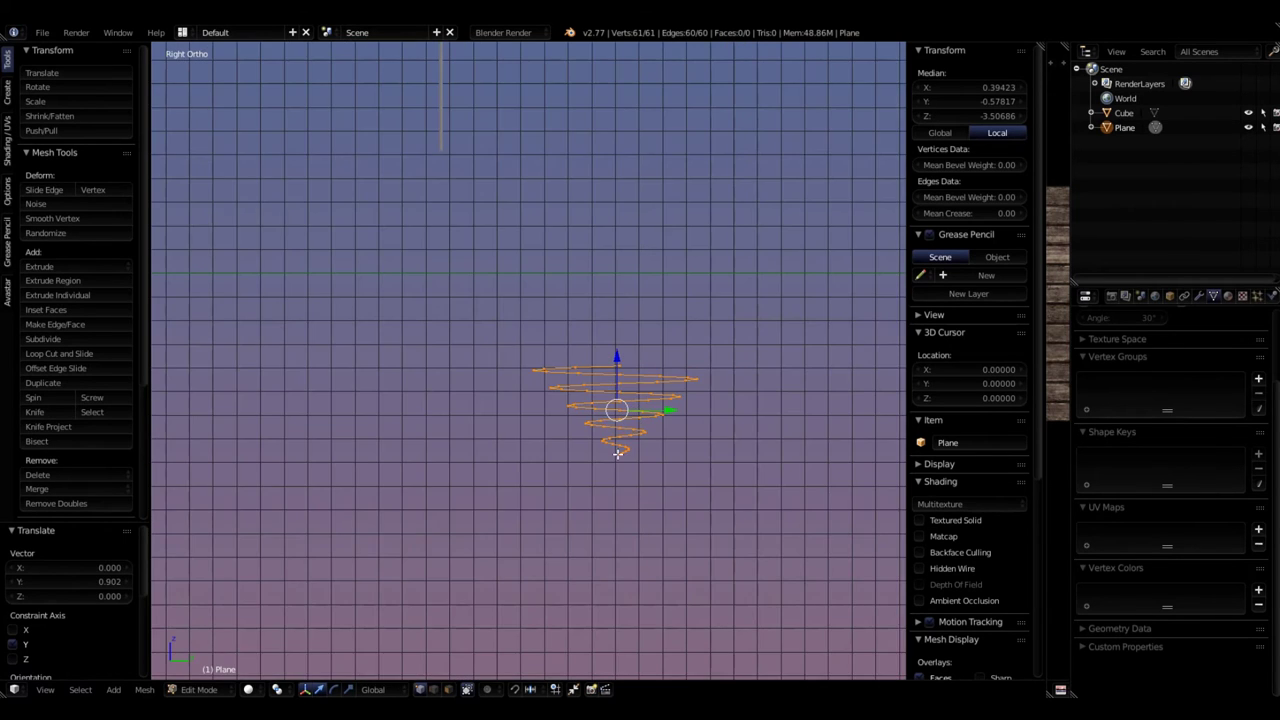
scroll(600, 452, down, 3)
scroll(586, 453, up, 3)
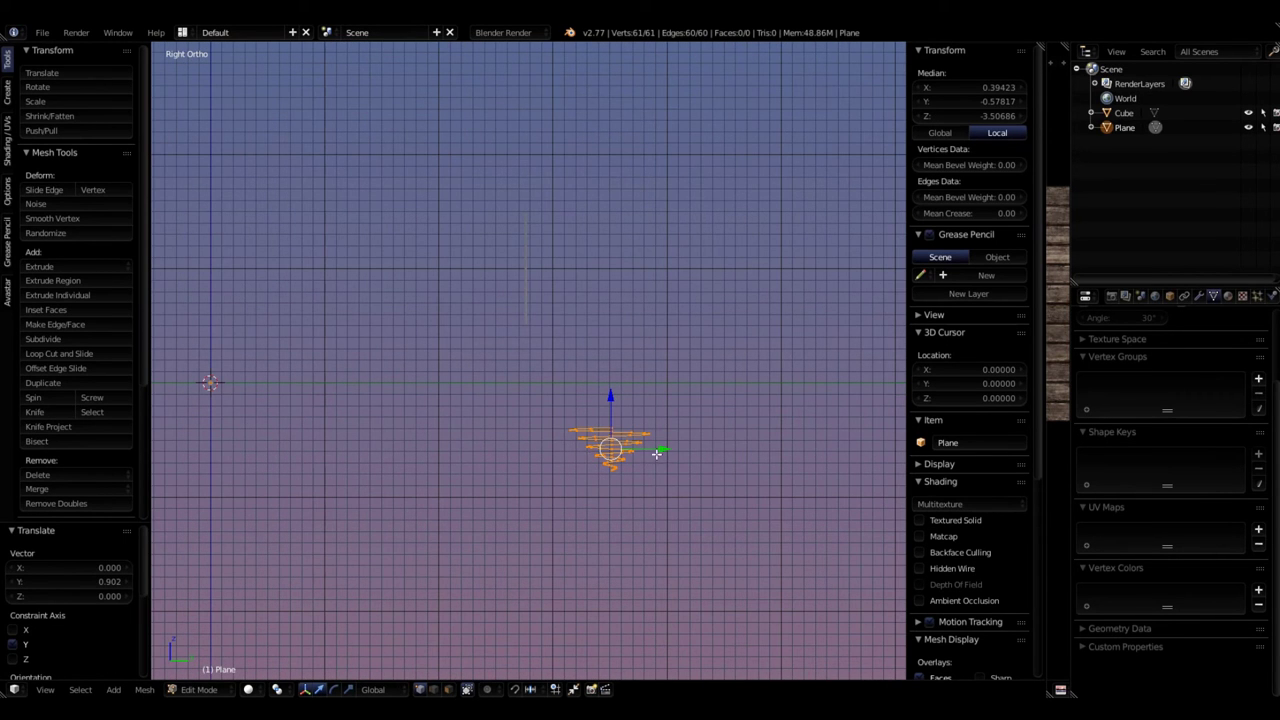
drag(660, 452, 546, 452)
drag(497, 402, 445, 205)
scroll(552, 306, up, 3)
shift+middle_drag(557, 409, 634, 562)
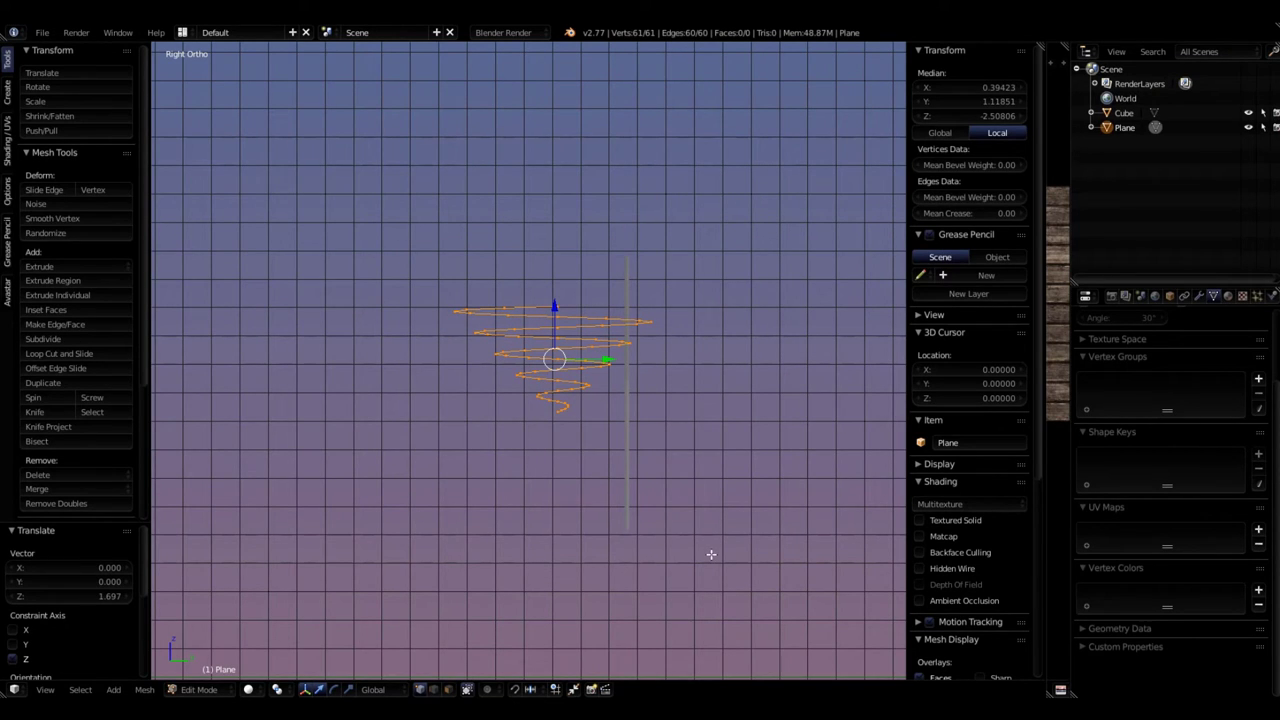
key(s)
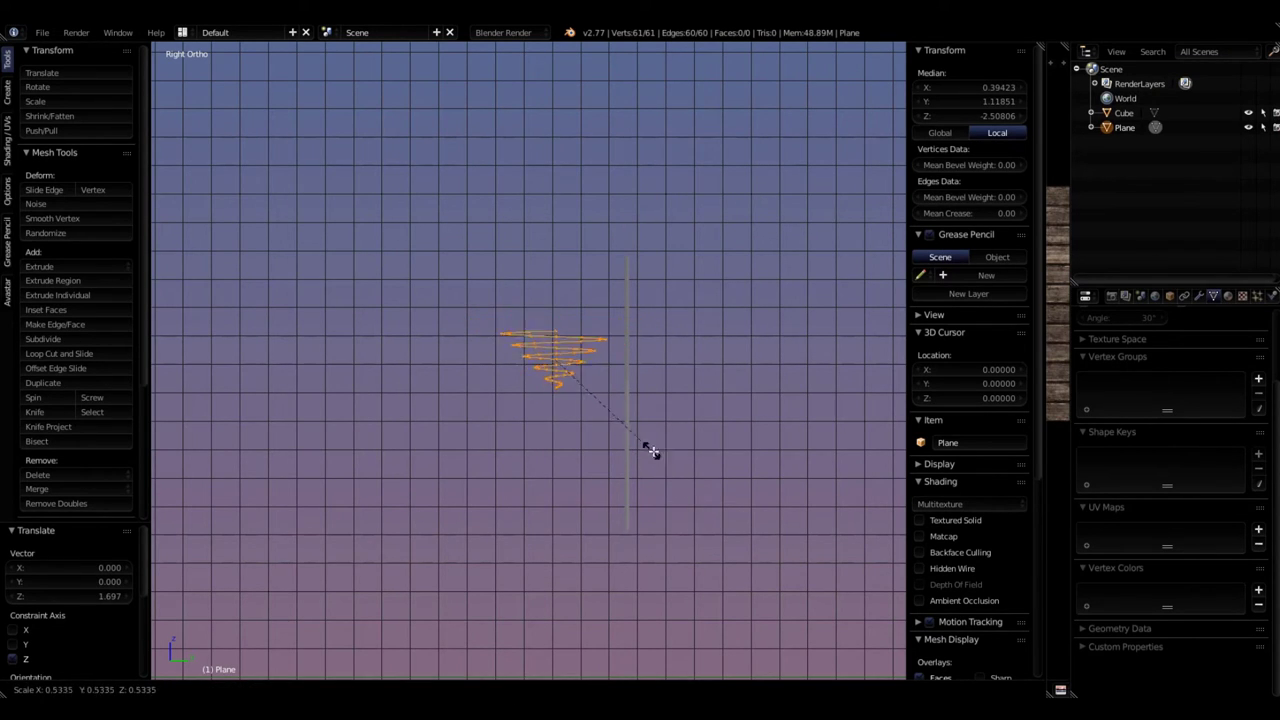
click(652, 452)
- In front view, move the spiral left along X and shrink it to 0.483
key(KP_1)
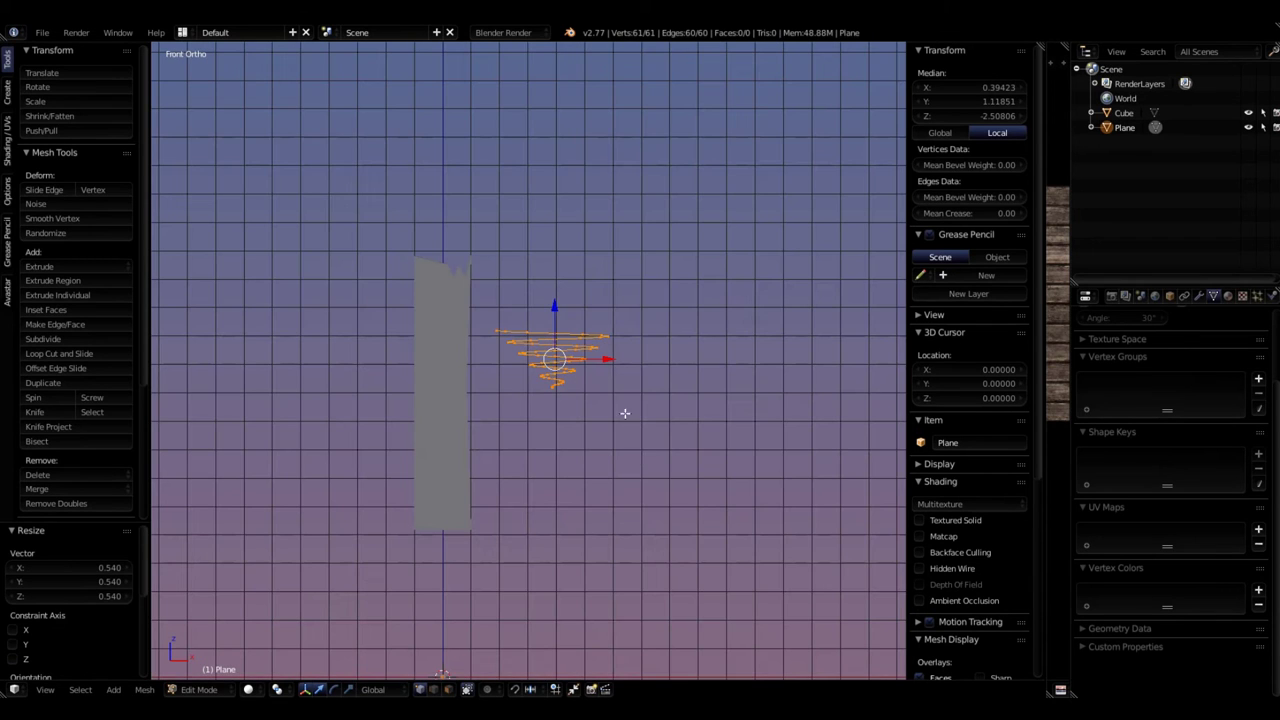
drag(609, 364, 490, 374)
scroll(490, 374, up, 3)
key(s)
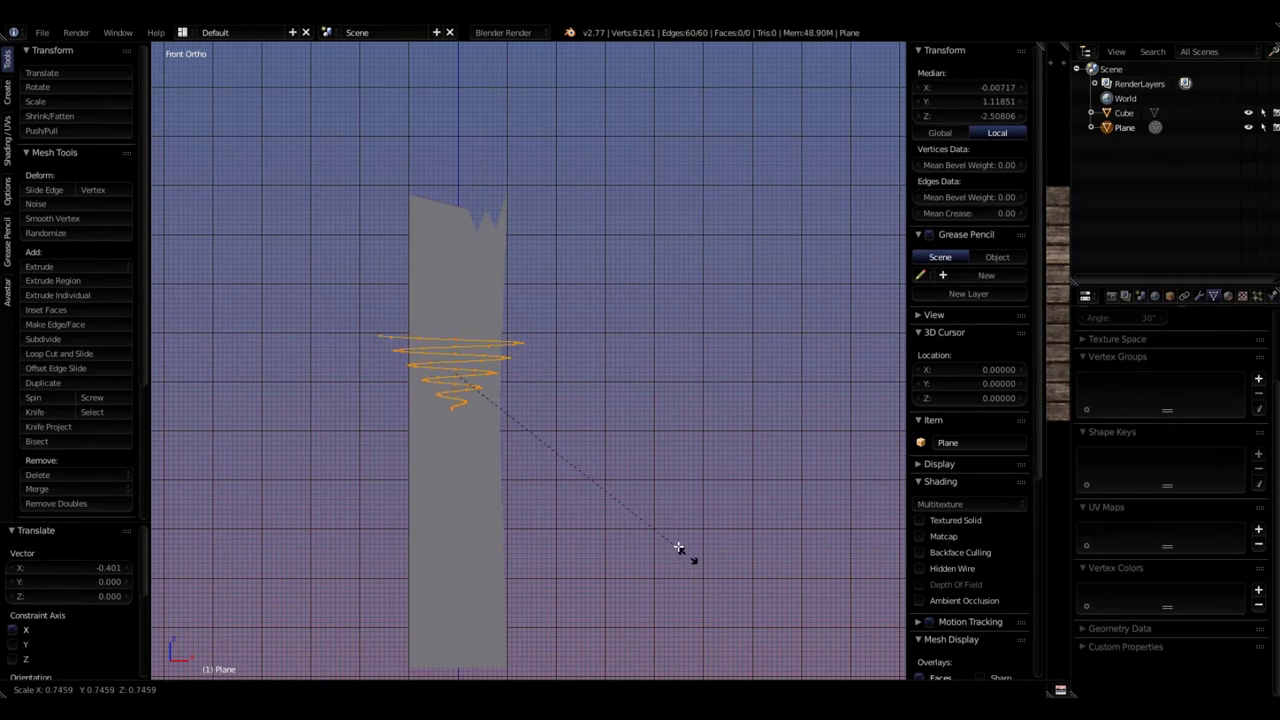
click(607, 489)
- Stretch the spiral taller along Z by 1.919
scroll(377, 420, up, 4)
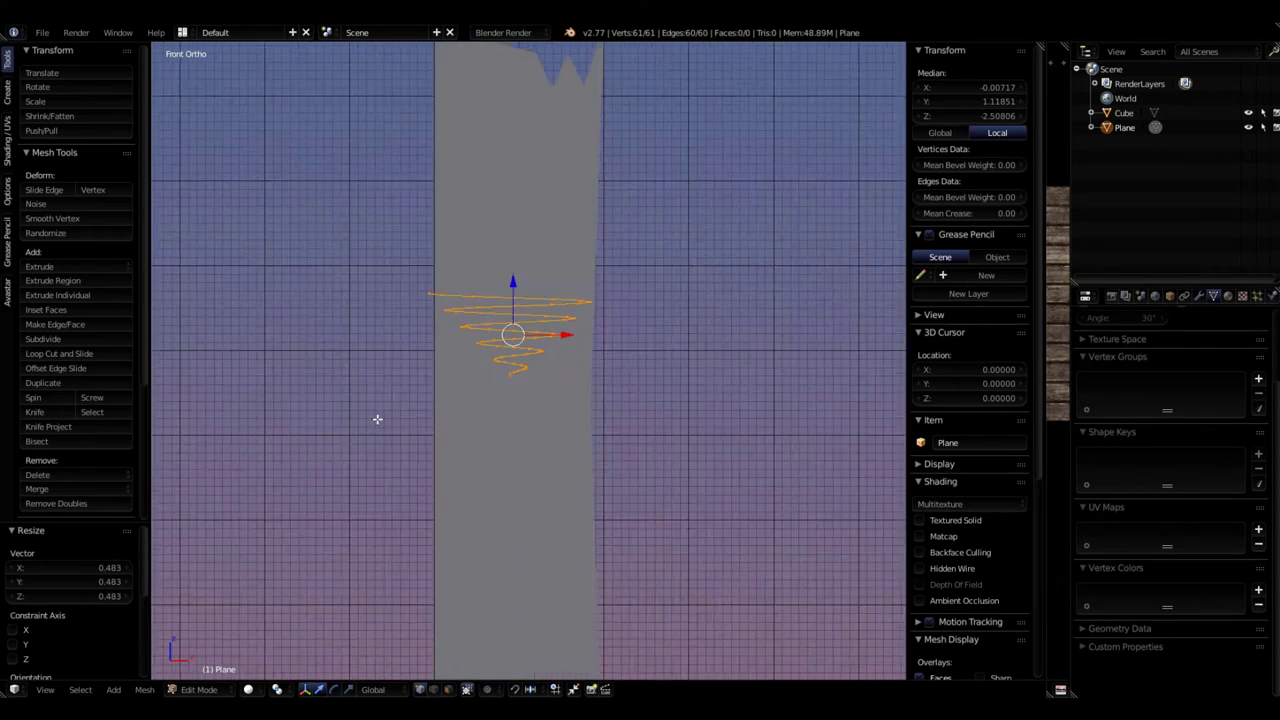
scroll(487, 413, down, 2)
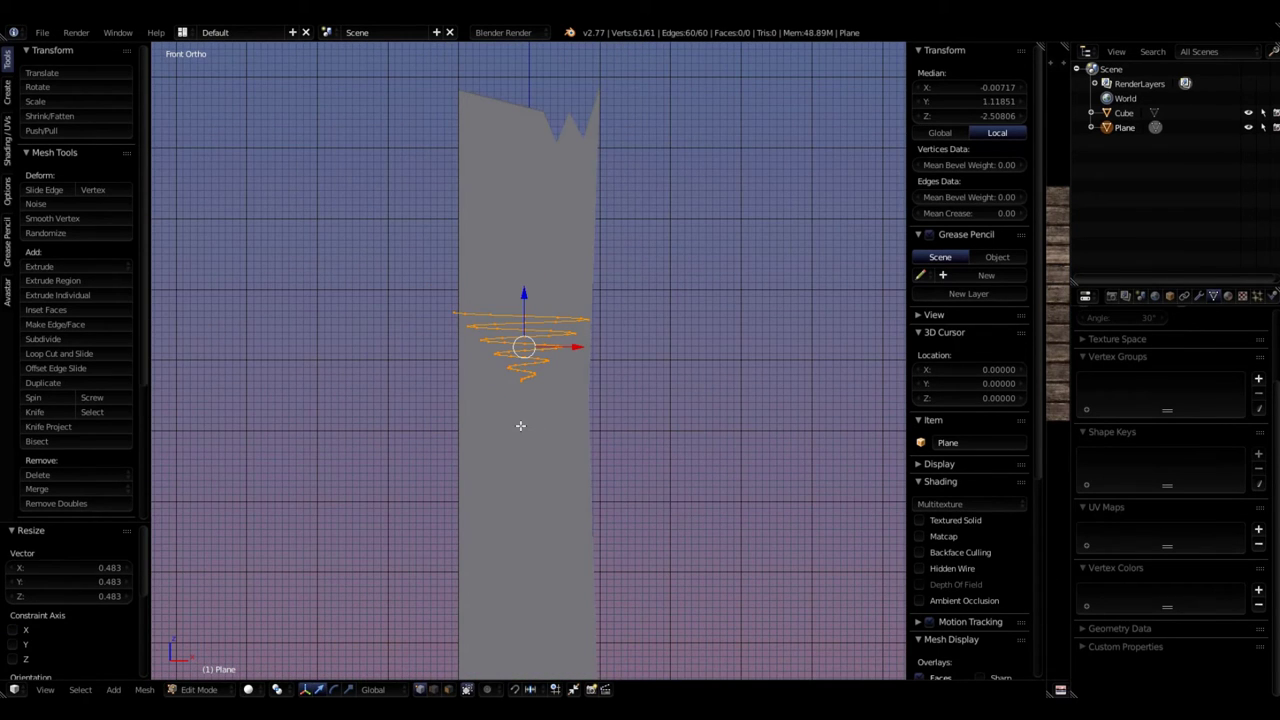
scroll(520, 426, down, 4)
scroll(514, 455, up, 4)
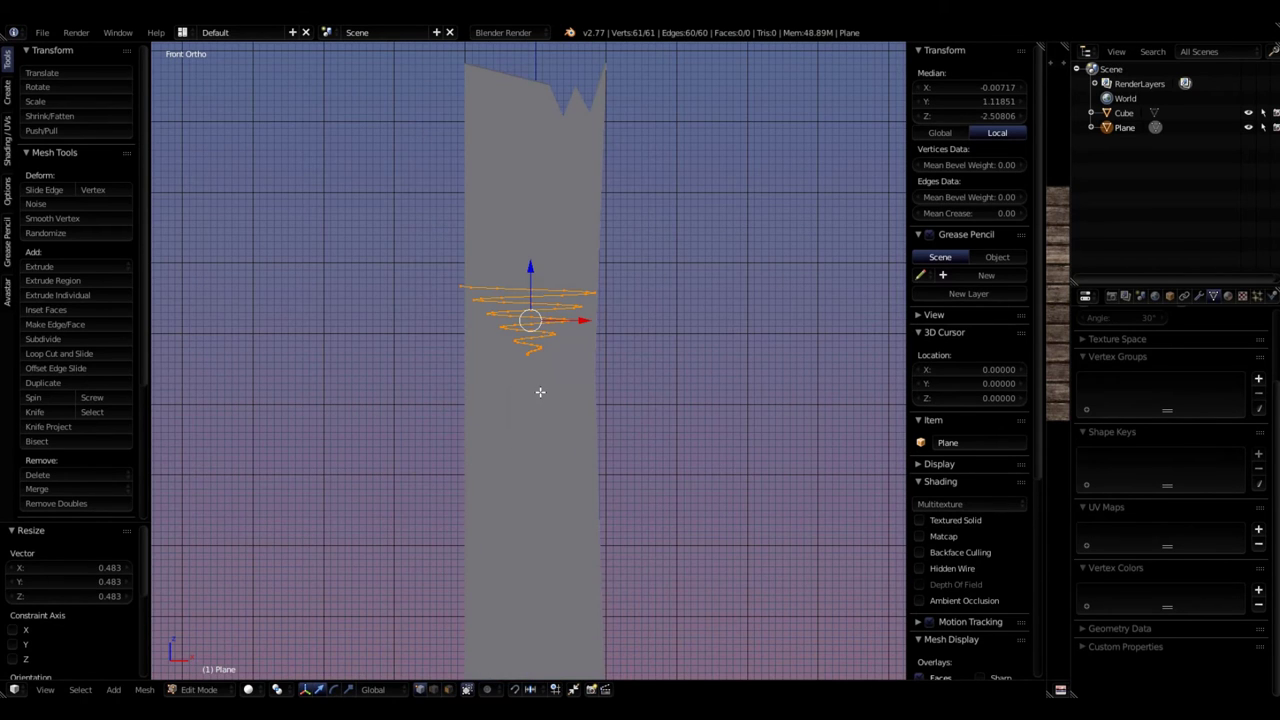
key(s)
key(z)
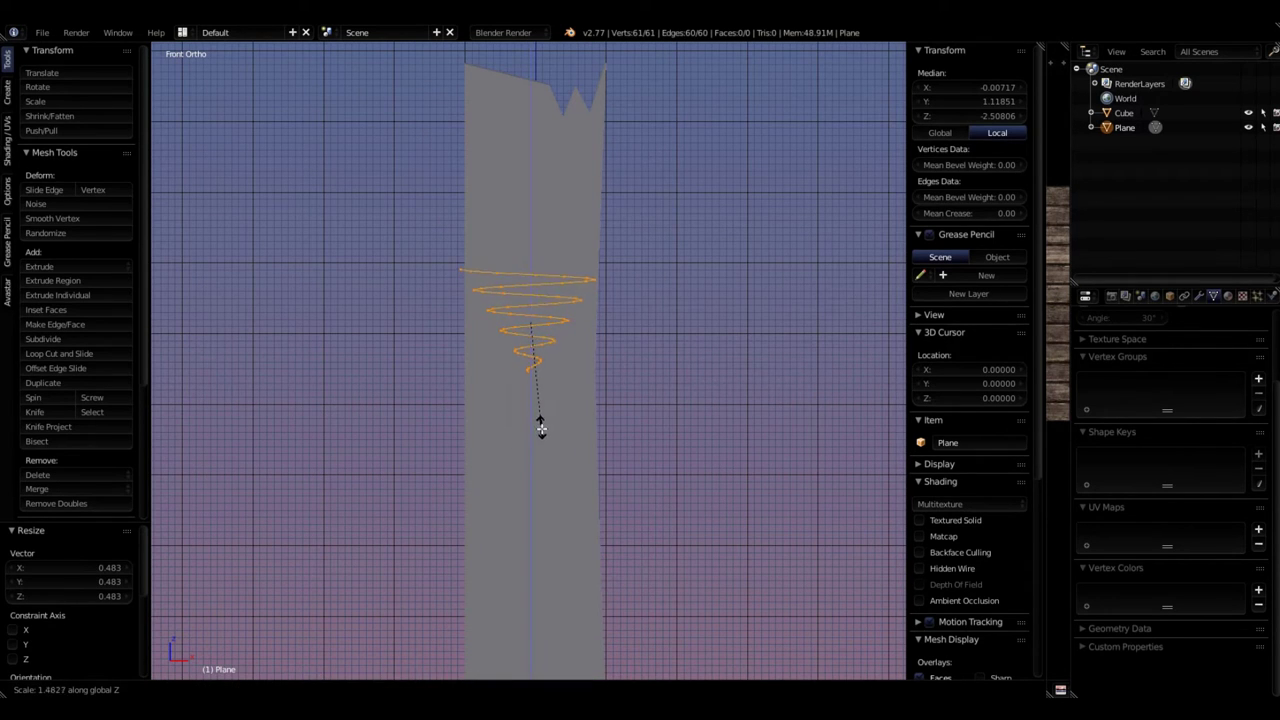
click(543, 457)
- Scale the spiral uniformly to 0.825
key(s)
click(606, 466)
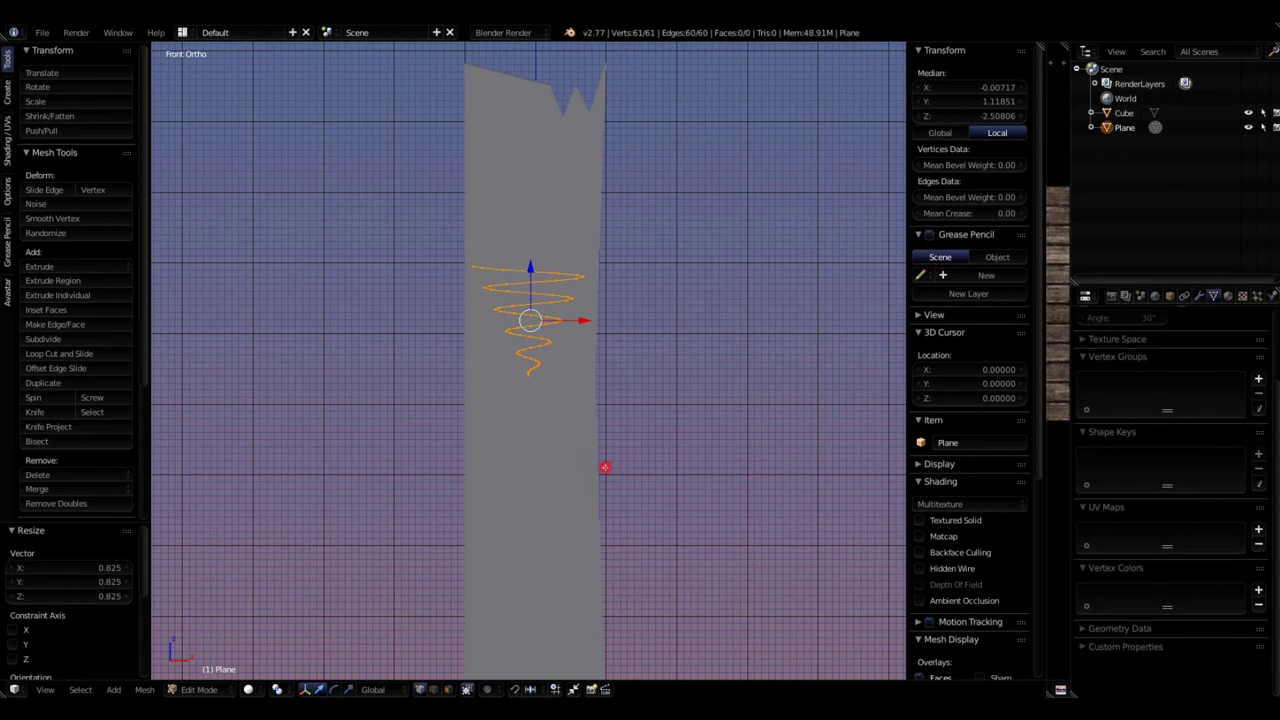
scroll(627, 401, up, 4)
middle_drag(627, 401, 410, 320)
scroll(470, 342, down, 3)
- Move the spiral along Y back near its start, then nudge it a further 0.012
key(g)
key(y)
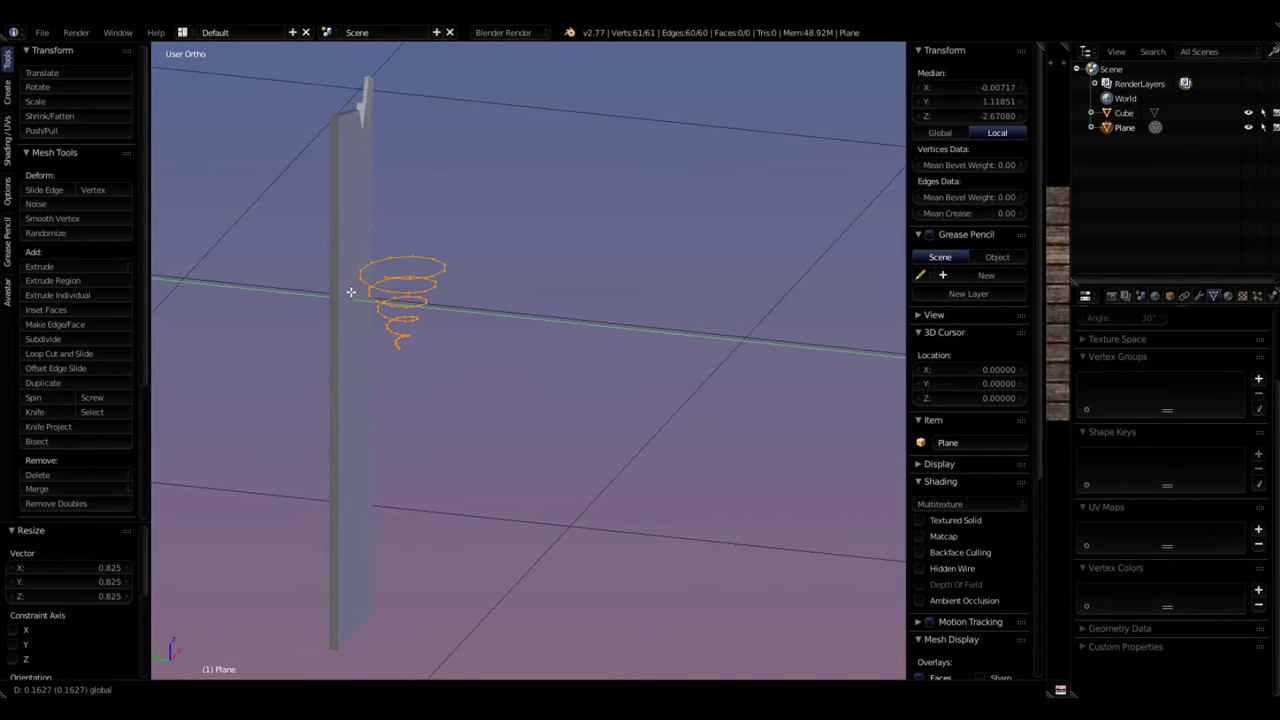
click(342, 296)
middle_drag(338, 297, 450, 300)
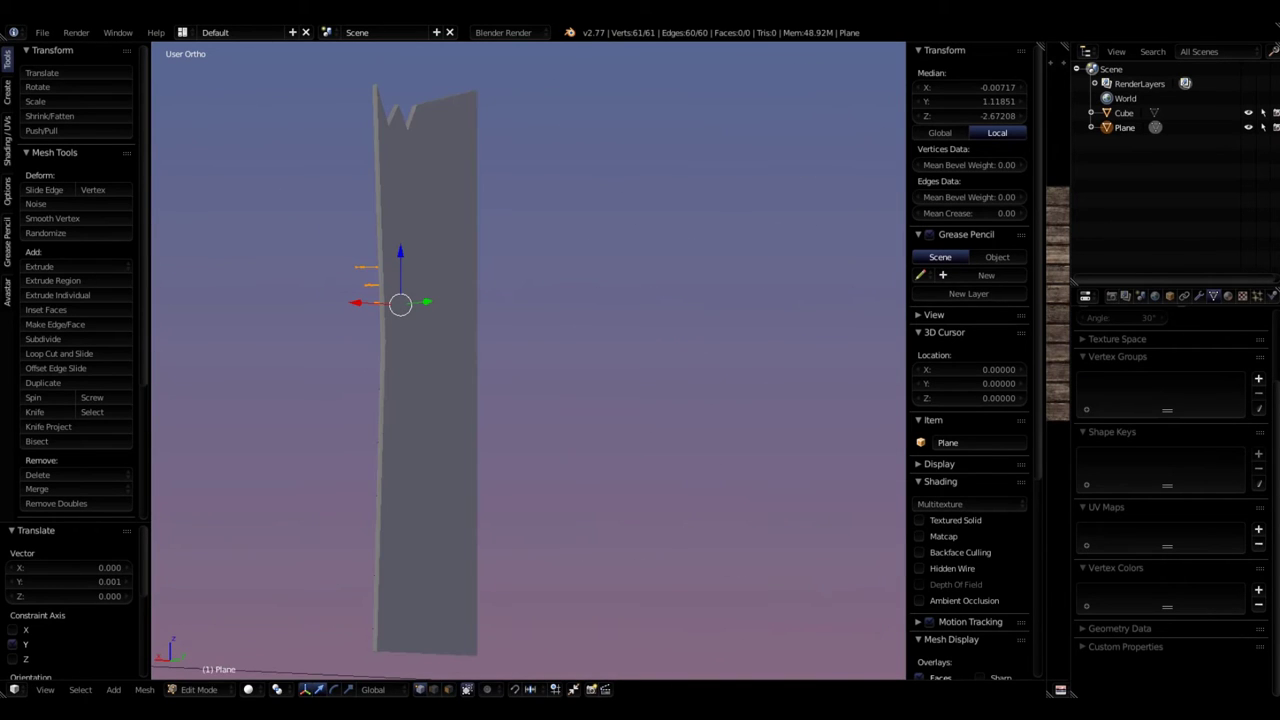
key(KP_1)
scroll(221, 296, up, 1)
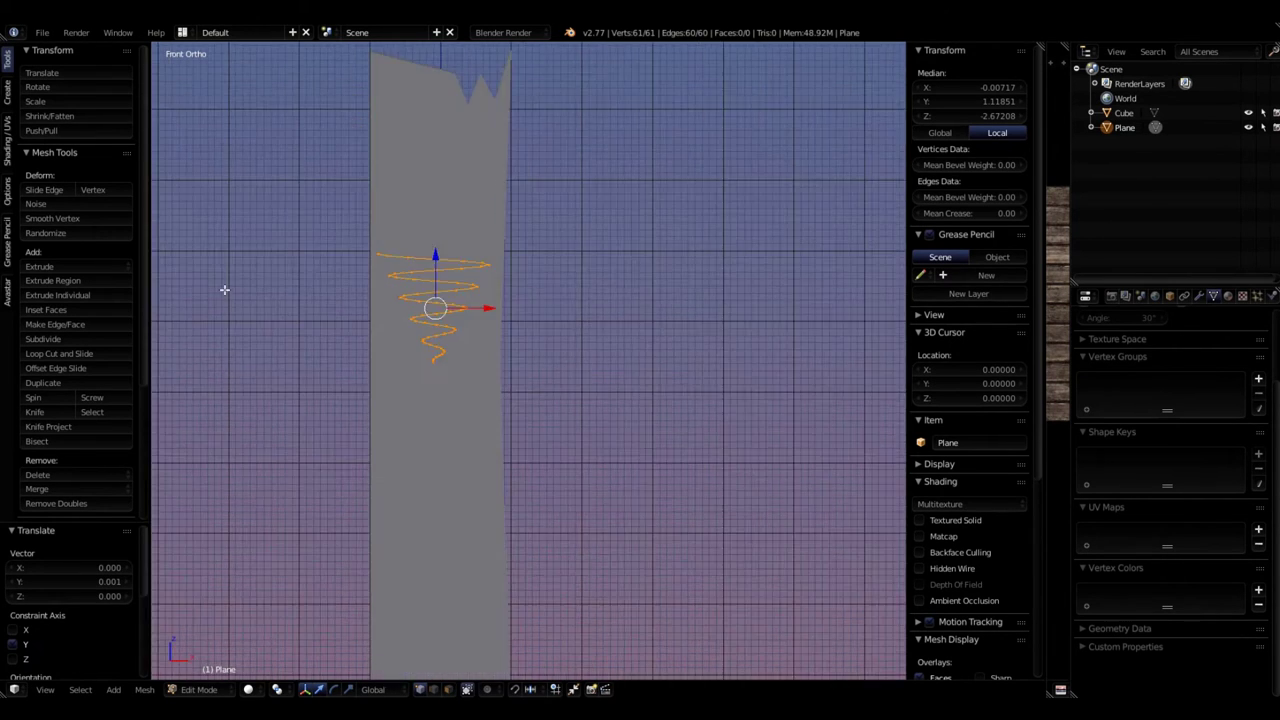
scroll(221, 296, up, 1)
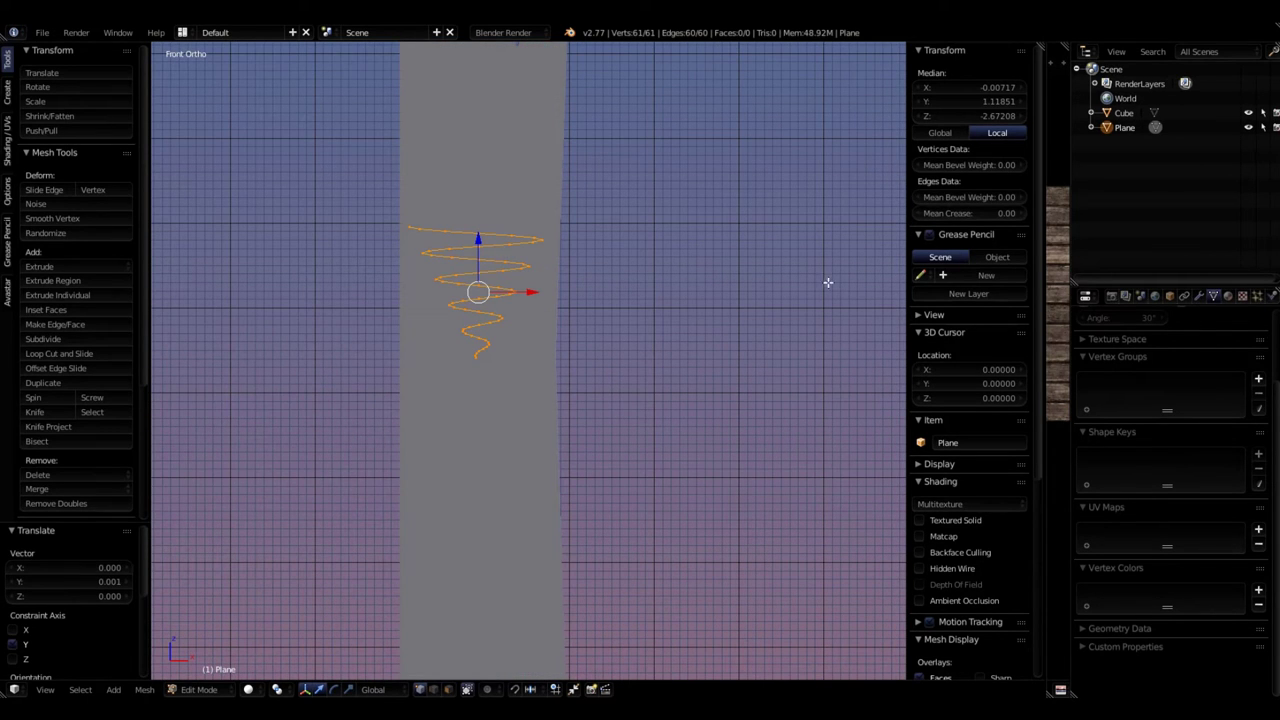
shift+middle_drag(546, 414, 460, 668)
scroll(572, 500, up, 2)
scroll(496, 608, up, 5)
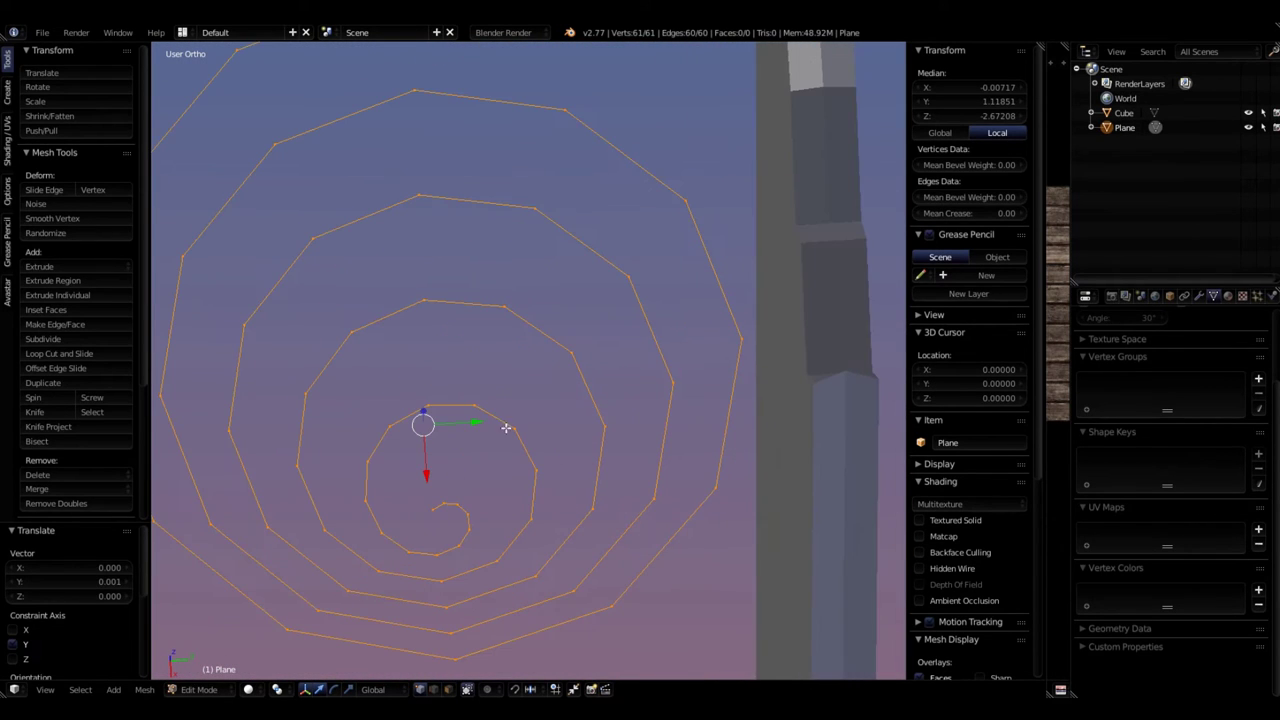
drag(478, 420, 522, 415)
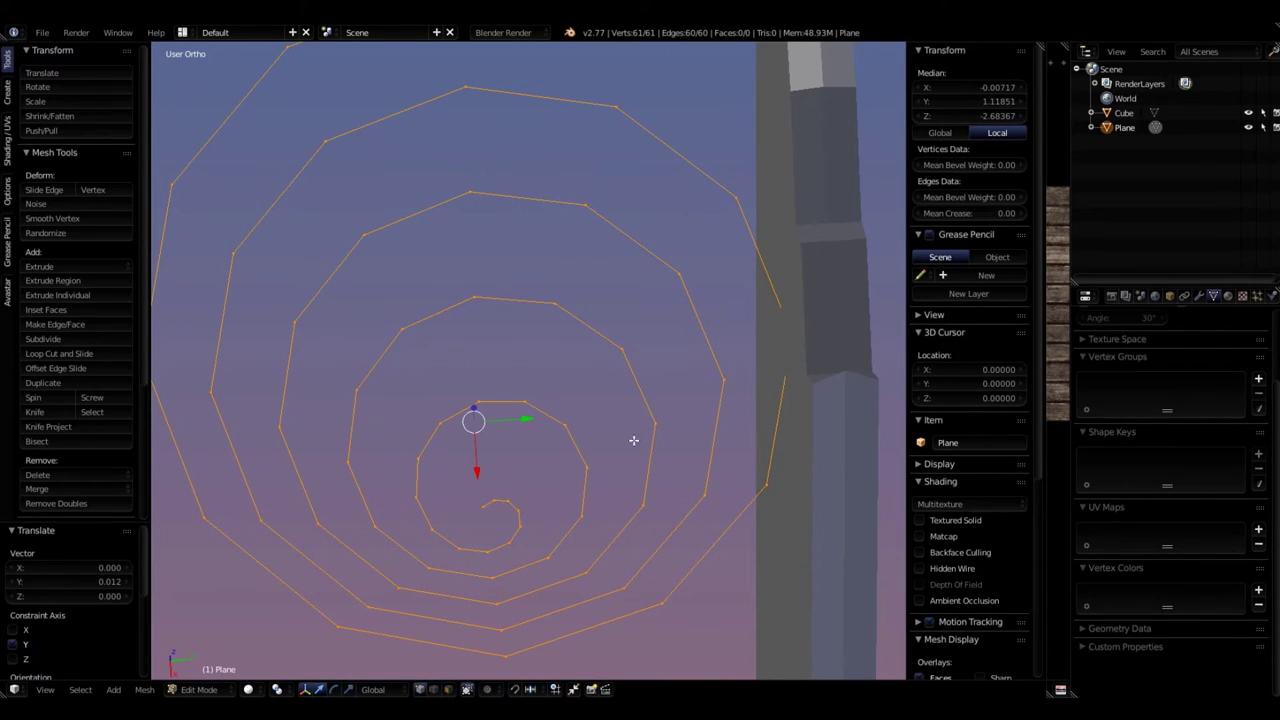
- From top view, rotate the spiral 166.09° about its vertical axis
key(KP_7)
scroll(525, 310, down, 2)
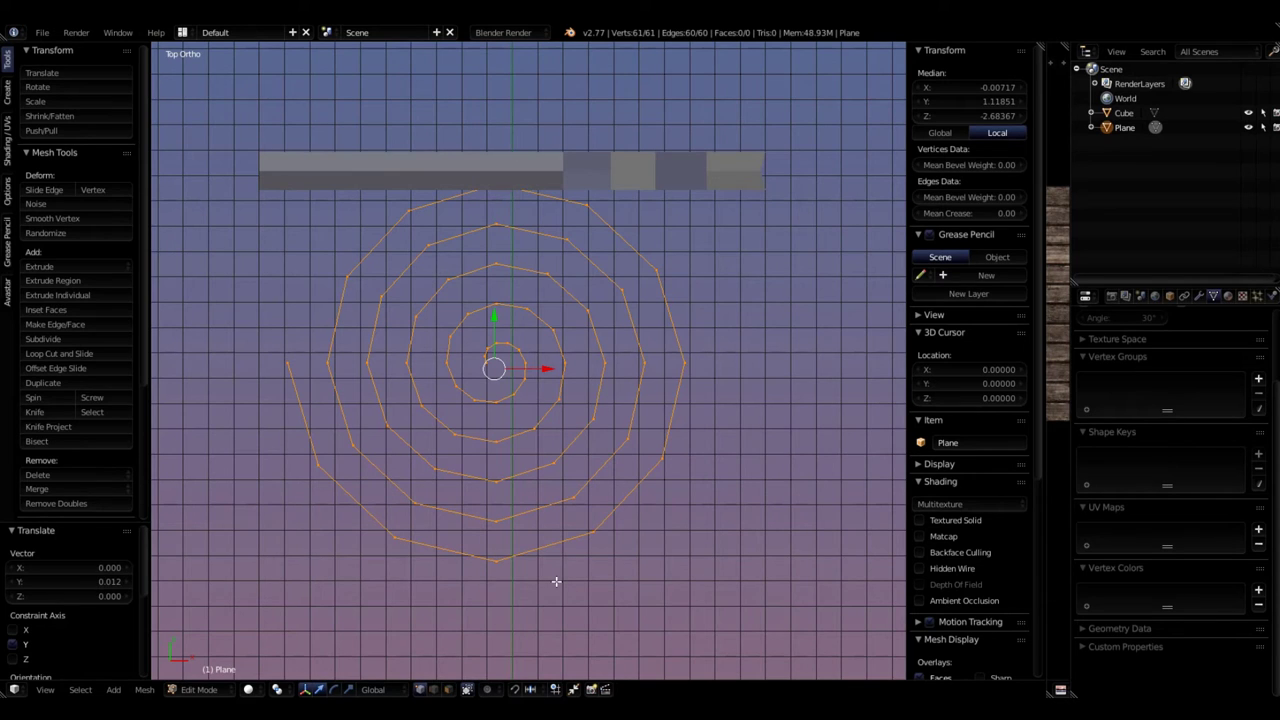
key(r)
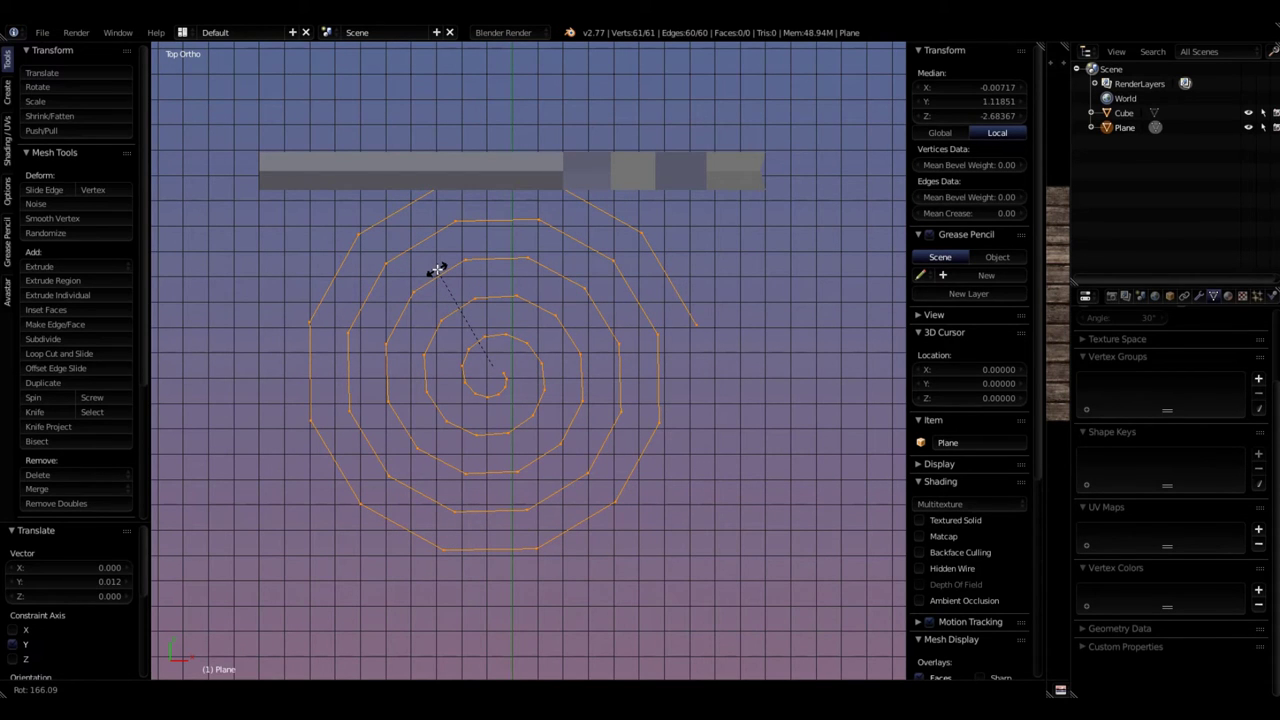
click(437, 270)
scroll(443, 329, down, 4)
middle_drag(443, 340, 381, 327)
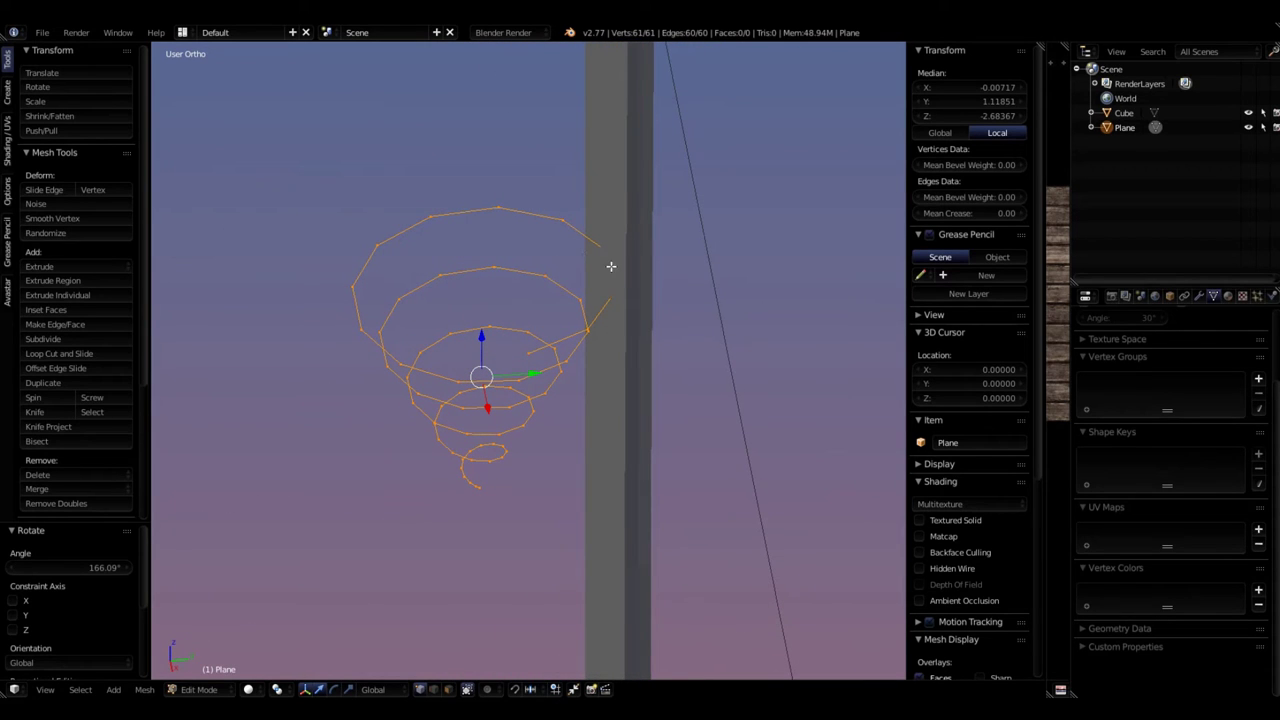
middle_drag(621, 423, 577, 393)
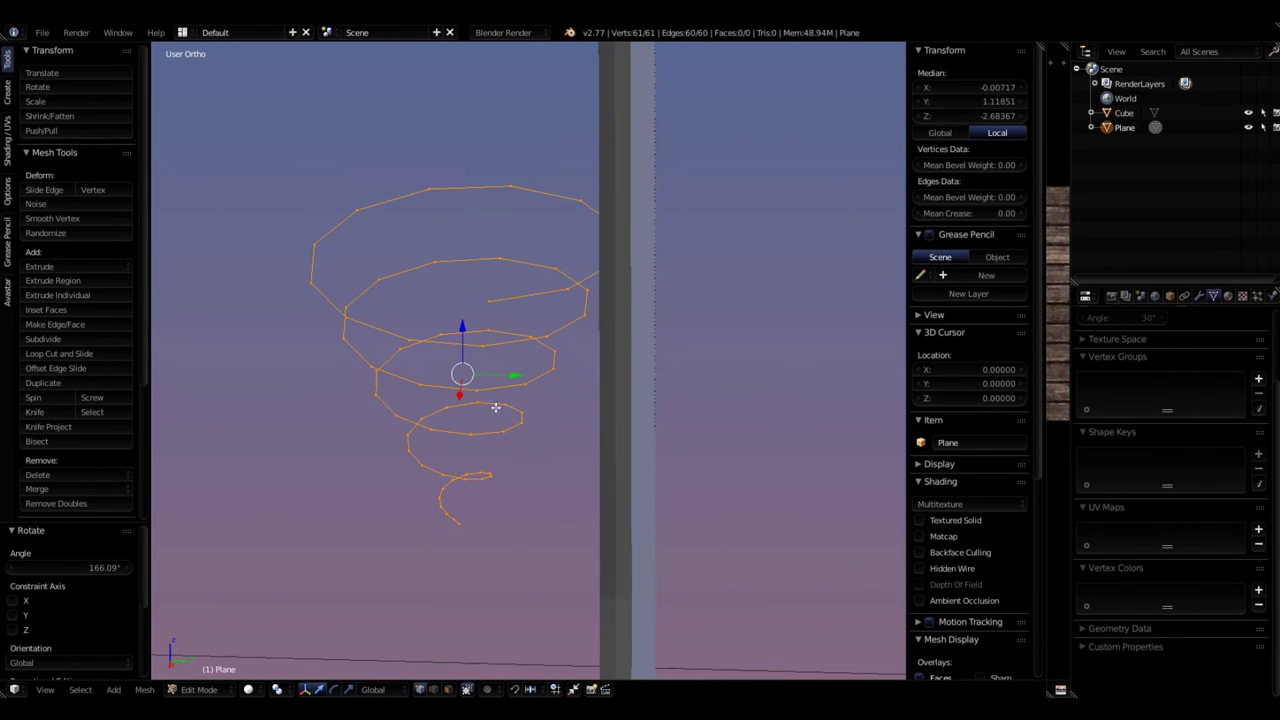
- Shift the spiral 0.004 back along Y, closer to the board
key(g)
key(y)
click(530, 370)
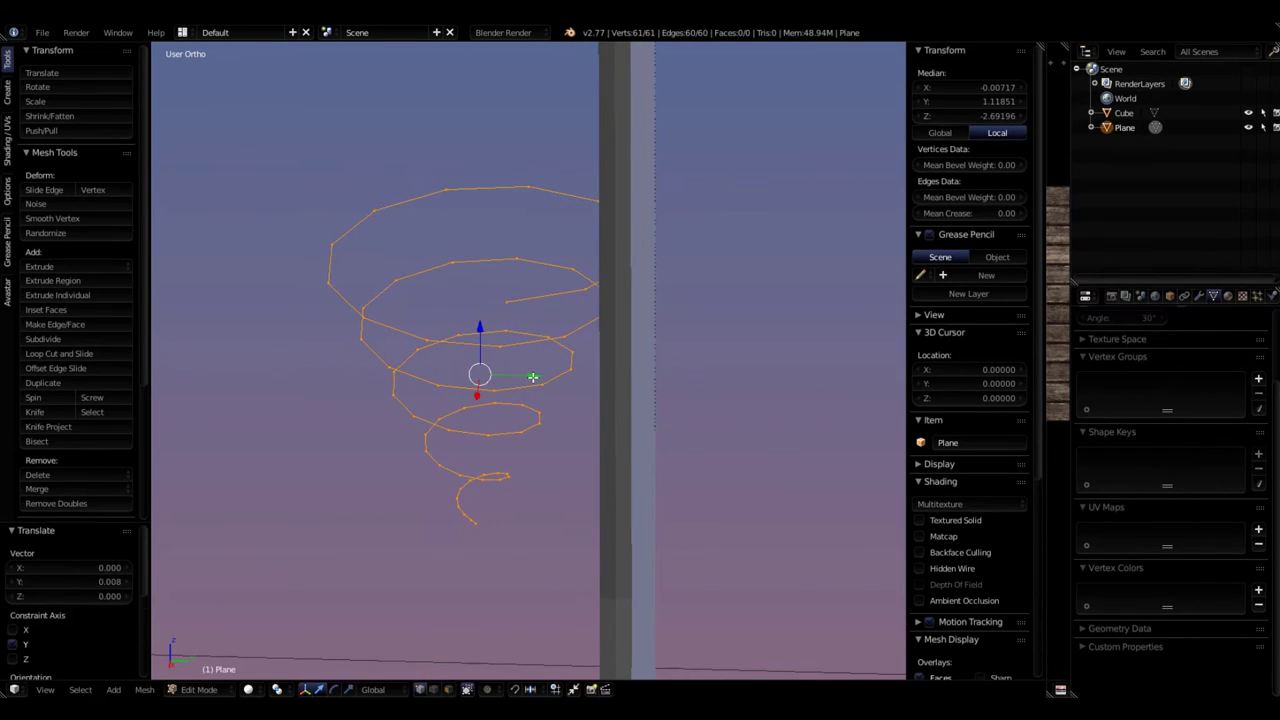
middle_drag(570, 383, 657, 266)
middle_drag(420, 250, 392, 243)
drag(440, 363, 448, 363)
middle_drag(448, 363, 602, 231)
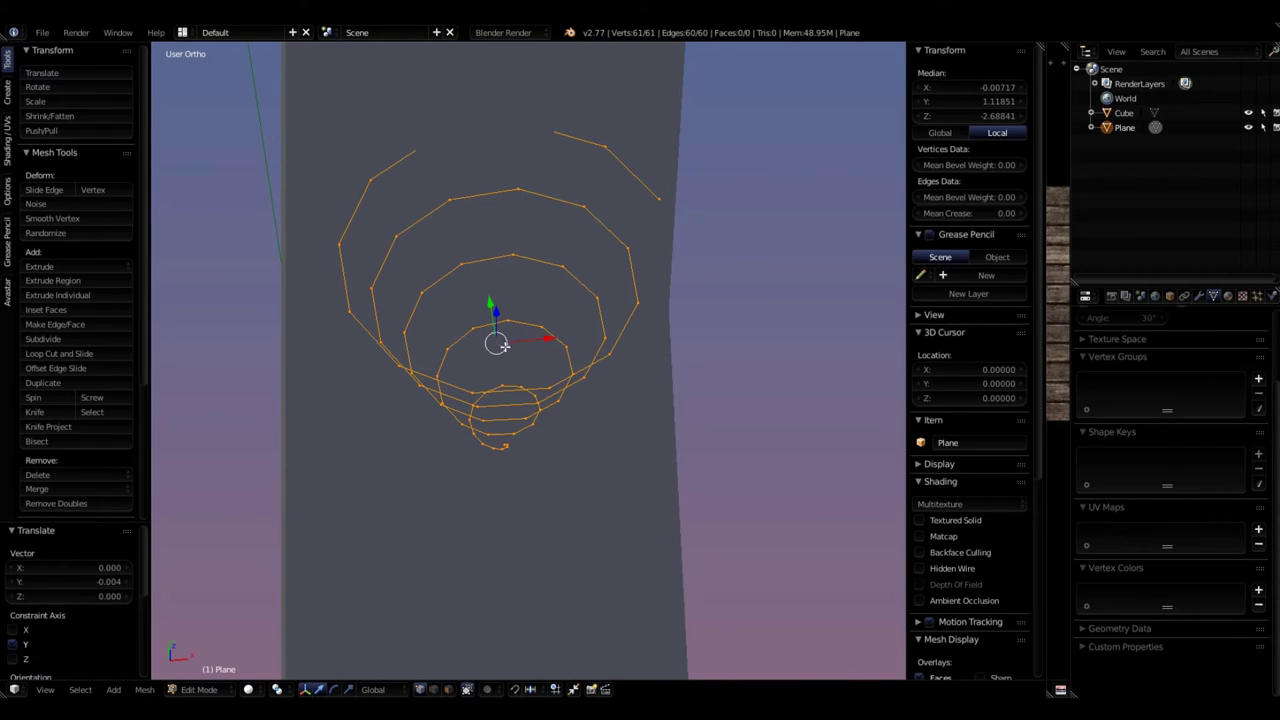
middle_drag(466, 411, 475, 290)
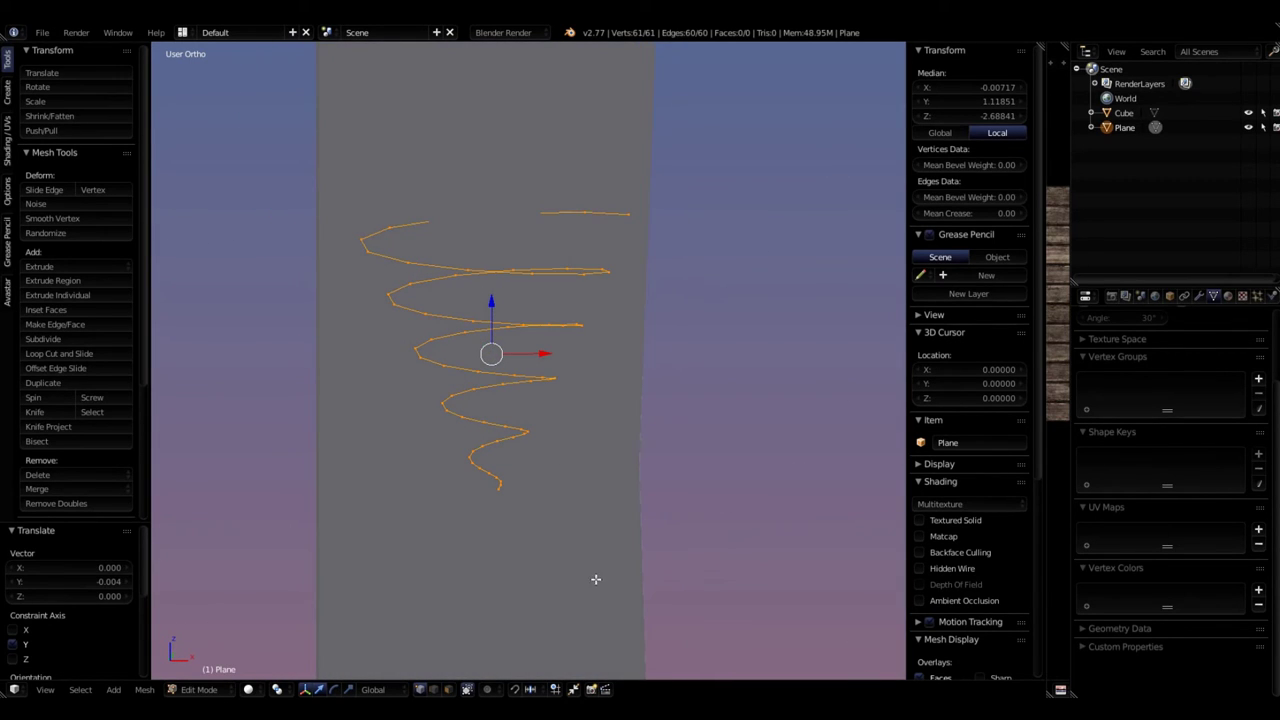
- In front view, rotate the spiral 44.746°
key(KP_1)
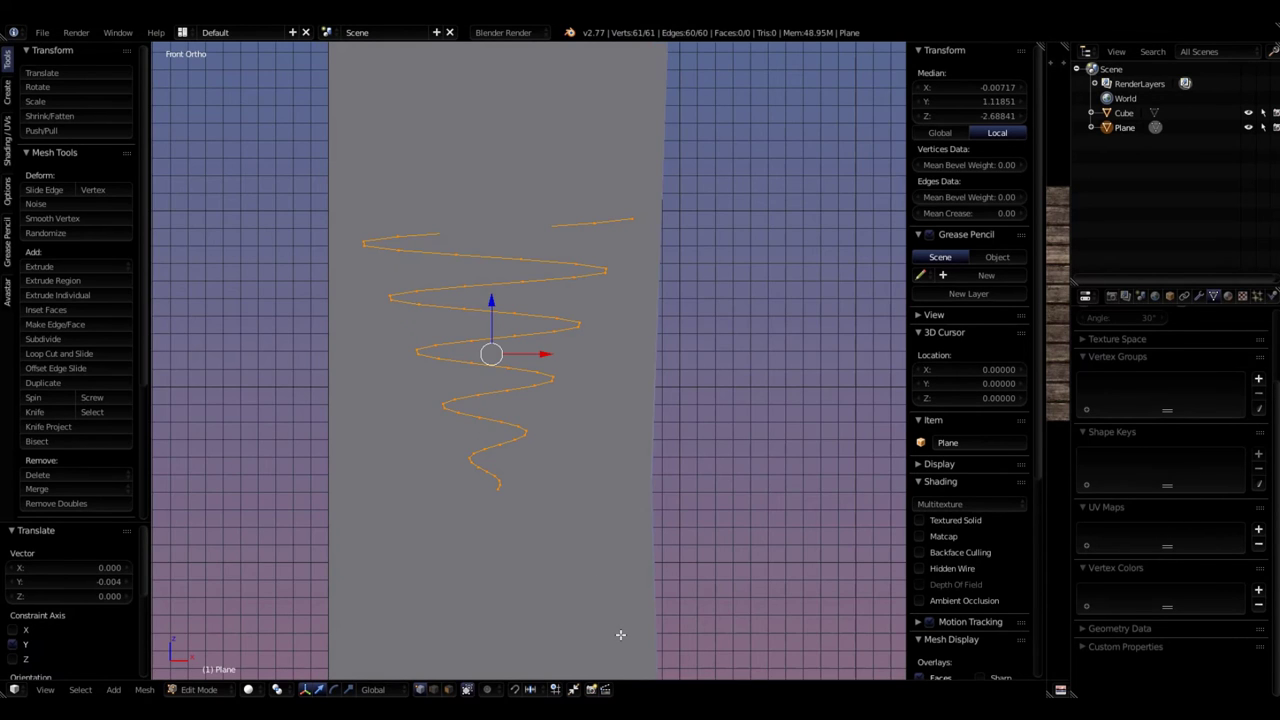
scroll(620, 630, down, 3)
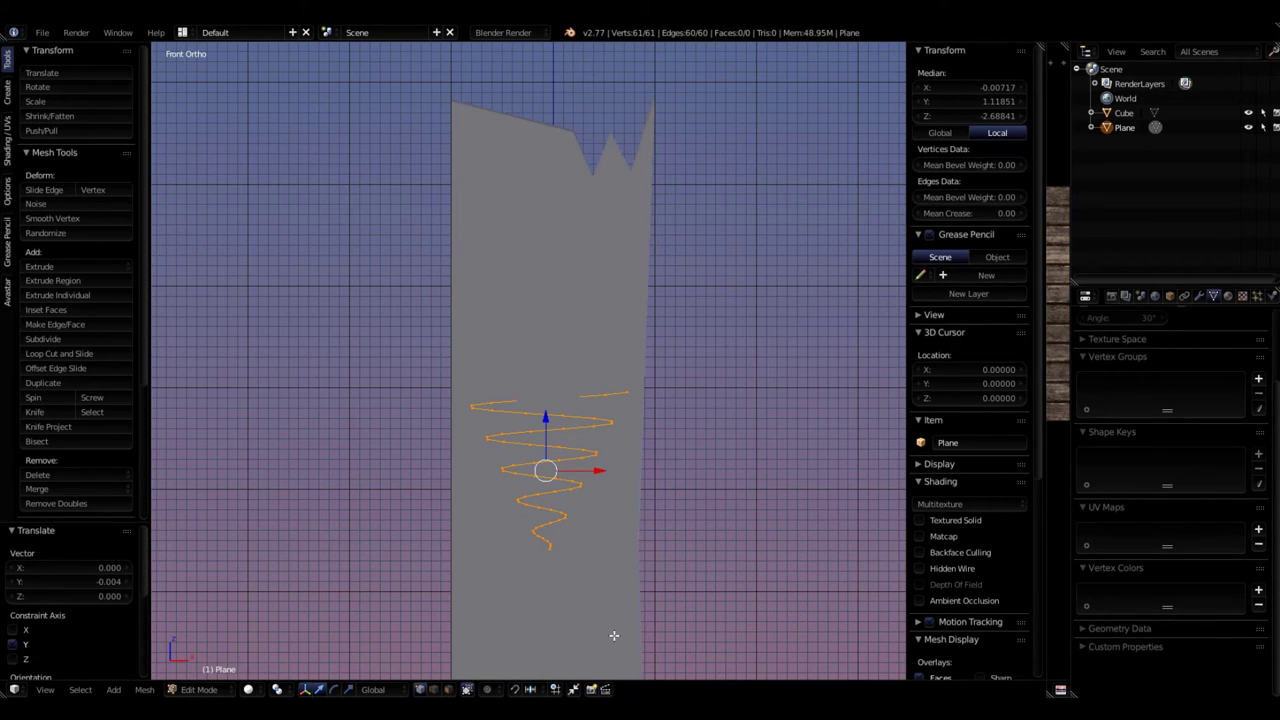
key(r)
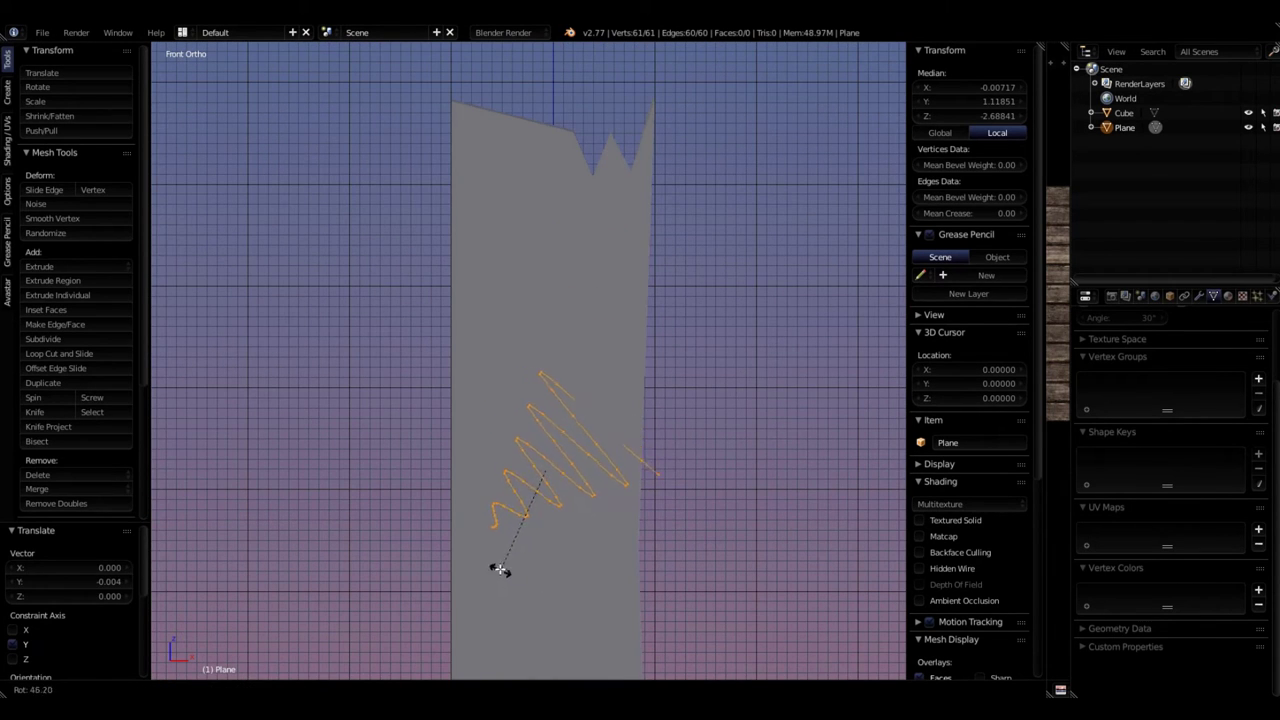
click(501, 569)
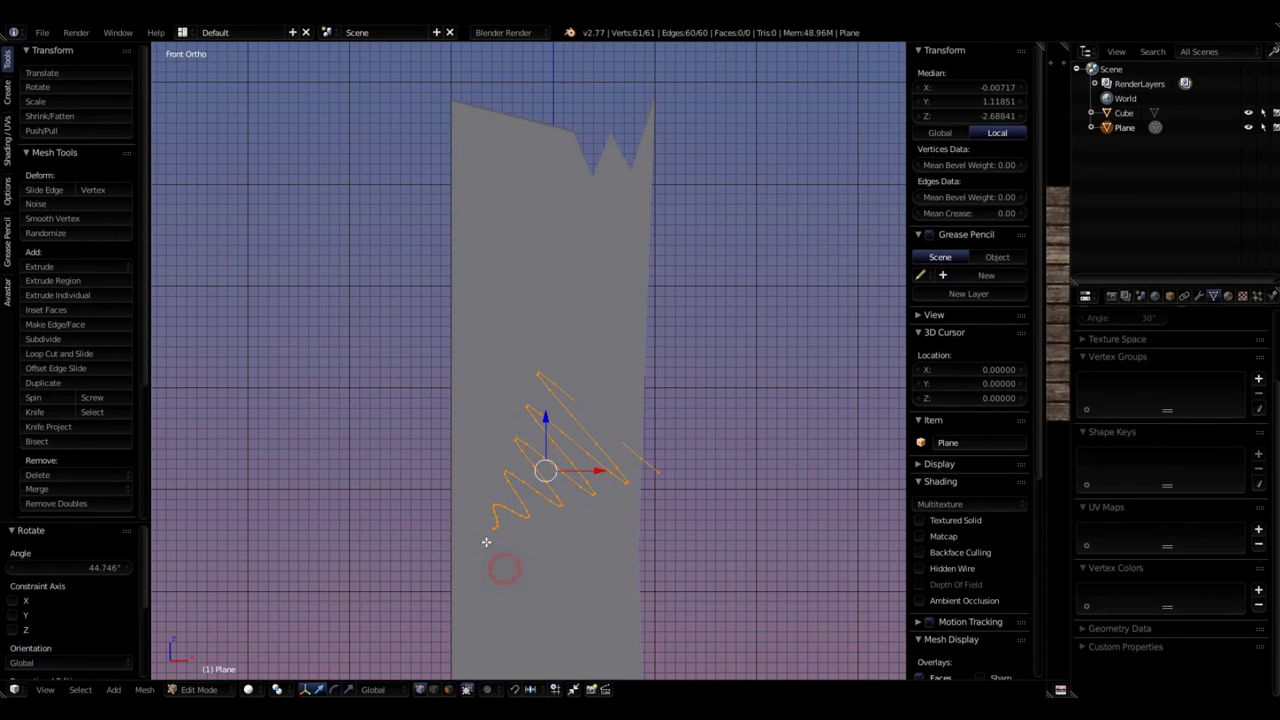
middle_drag(486, 541, 433, 571)
key(KP_1)
- Adjust the spiral's height along Z and shift it −0.021 along X
drag(549, 421, 539, 257)
scroll(538, 257, down, 3)
drag(536, 207, 537, 232)
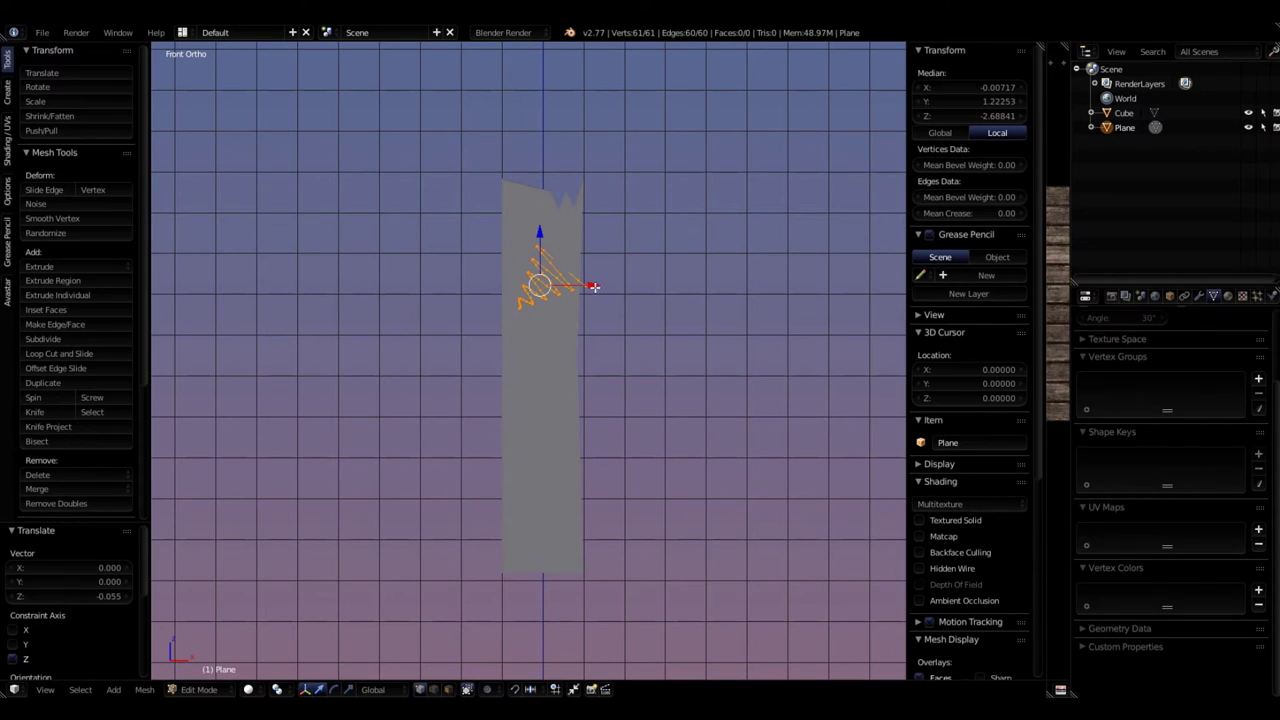
key(g)
key(x)
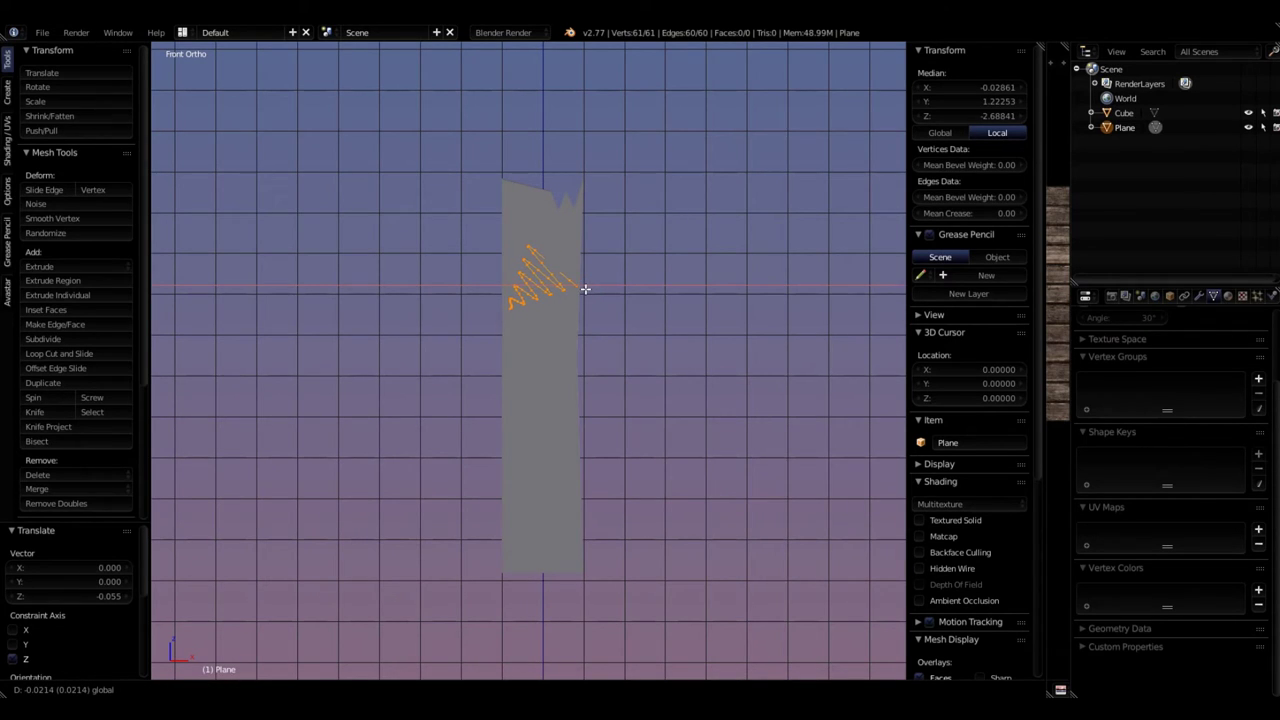
click(585, 289)
- Deselect all, return to Object Mode, and convert the Plane mesh to a curve with Alt+C
key(KP_Decimal)
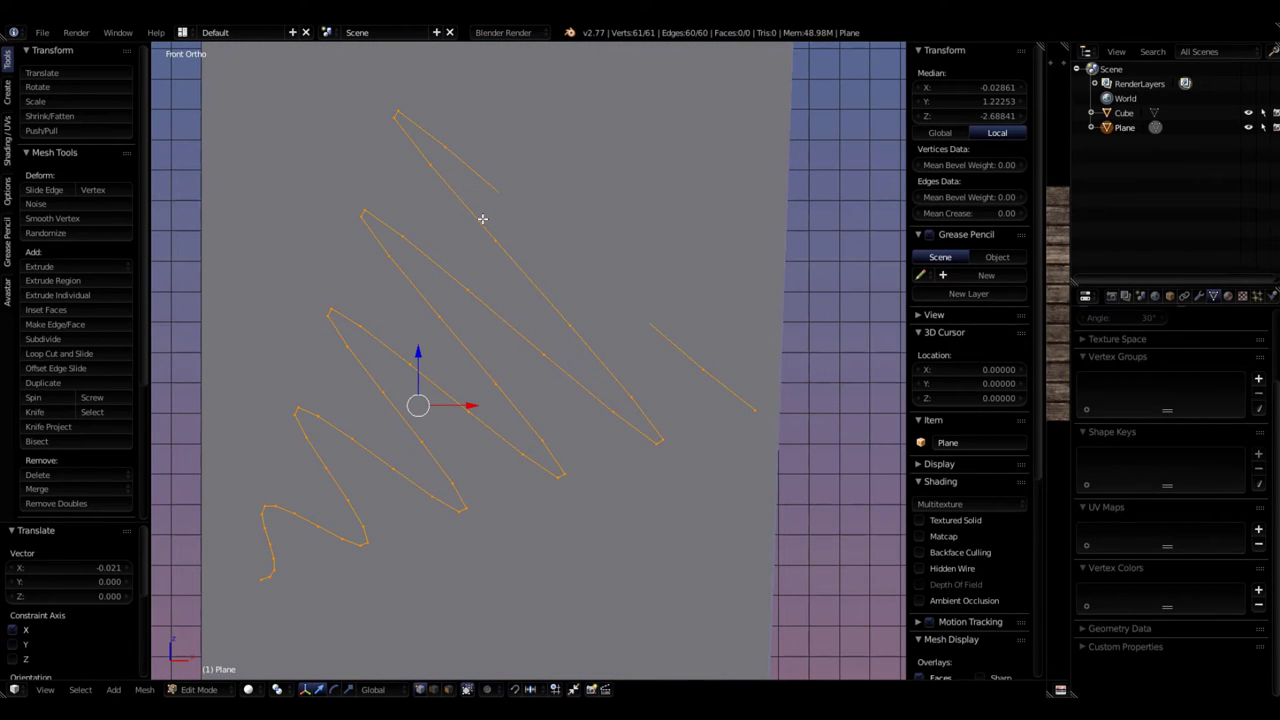
key(a)
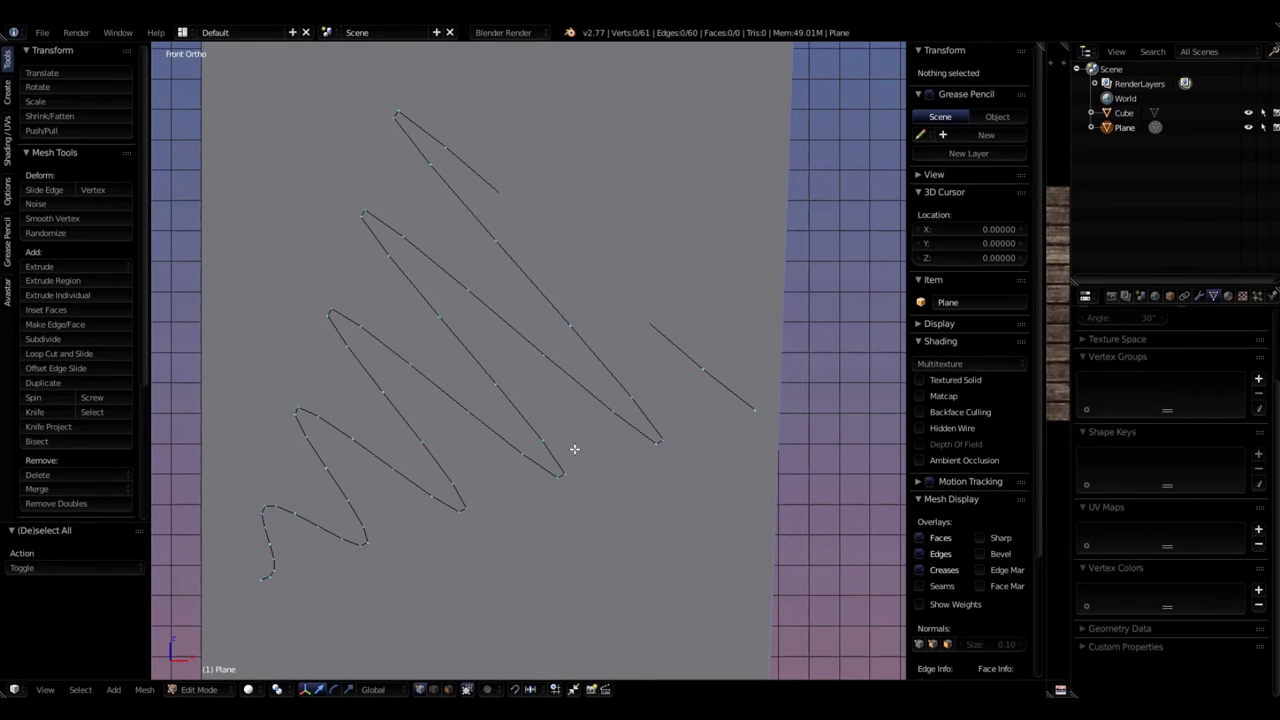
key(Tab)
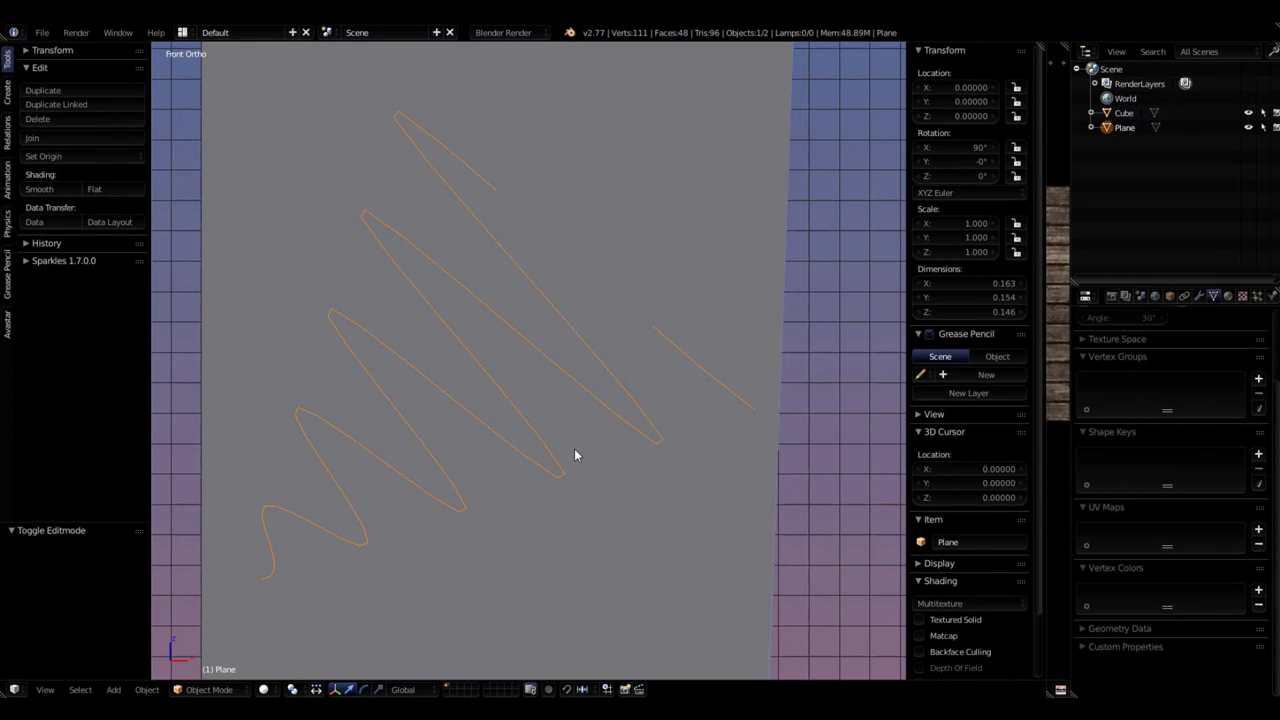
key(alt+c)
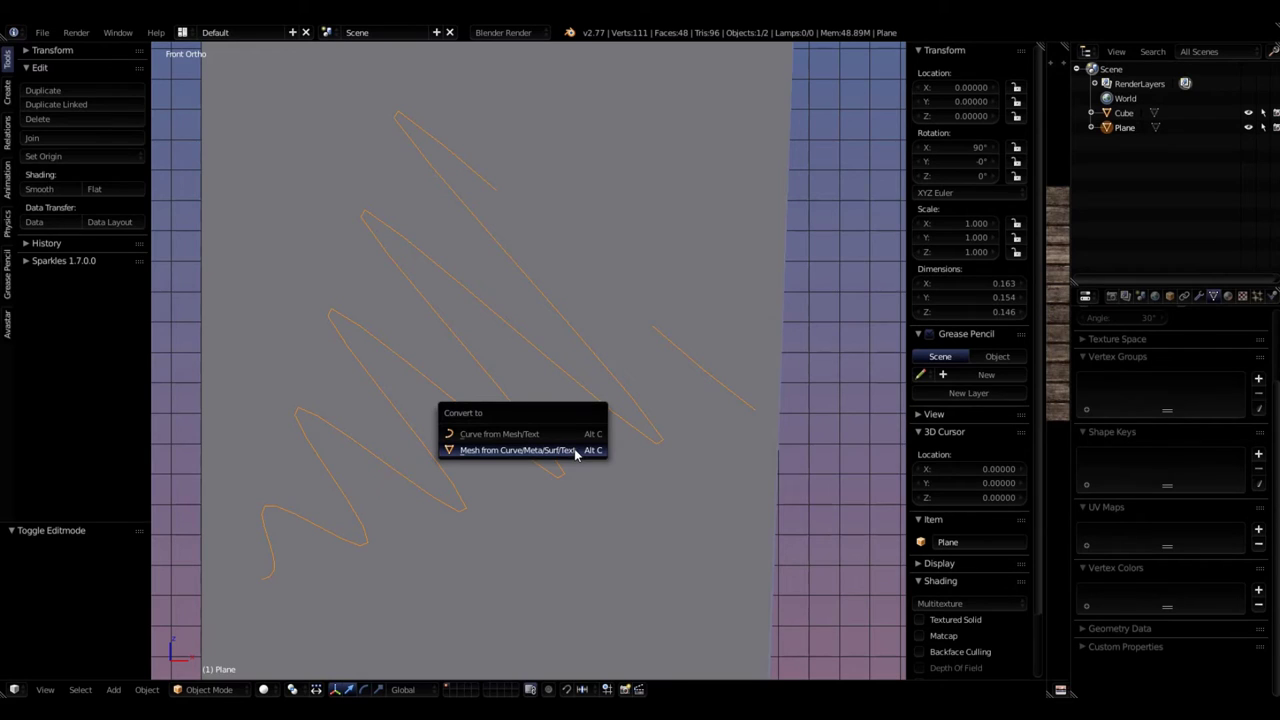
click(476, 436)
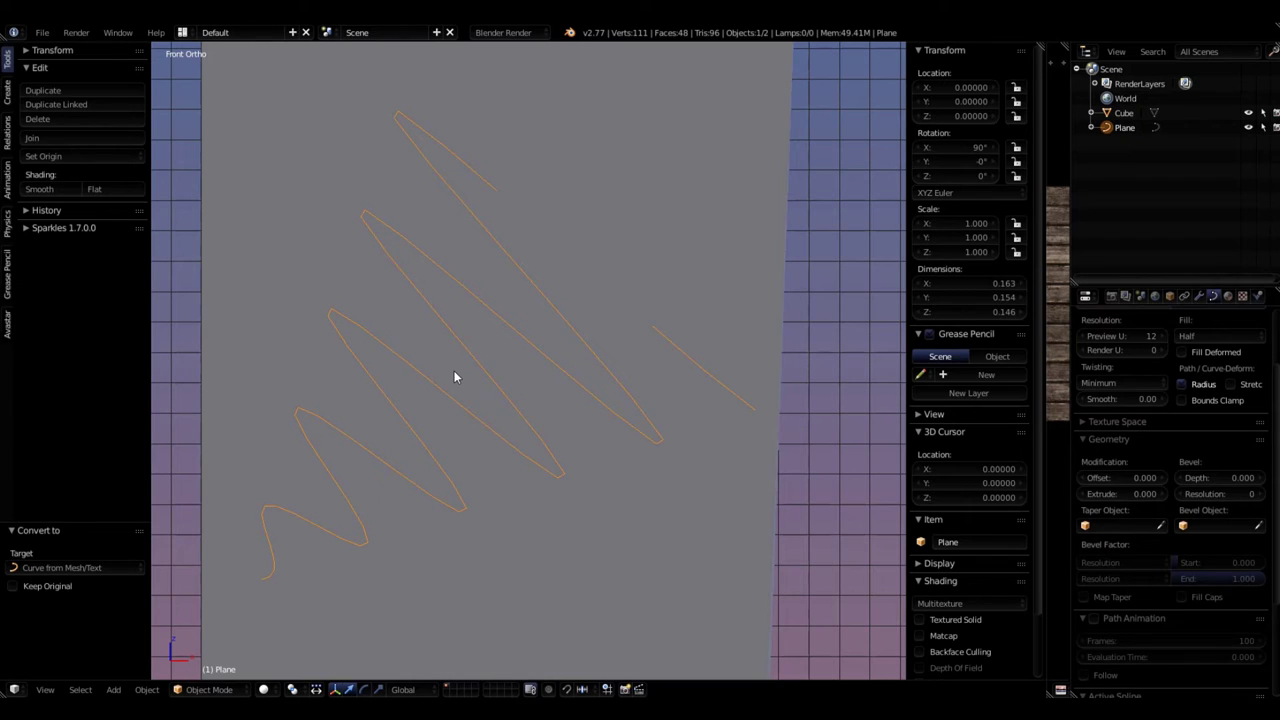
- Inspect the curve's points in Edit Mode, then set its Fill mode to Full
key(Tab)
scroll(493, 325, down, 2)
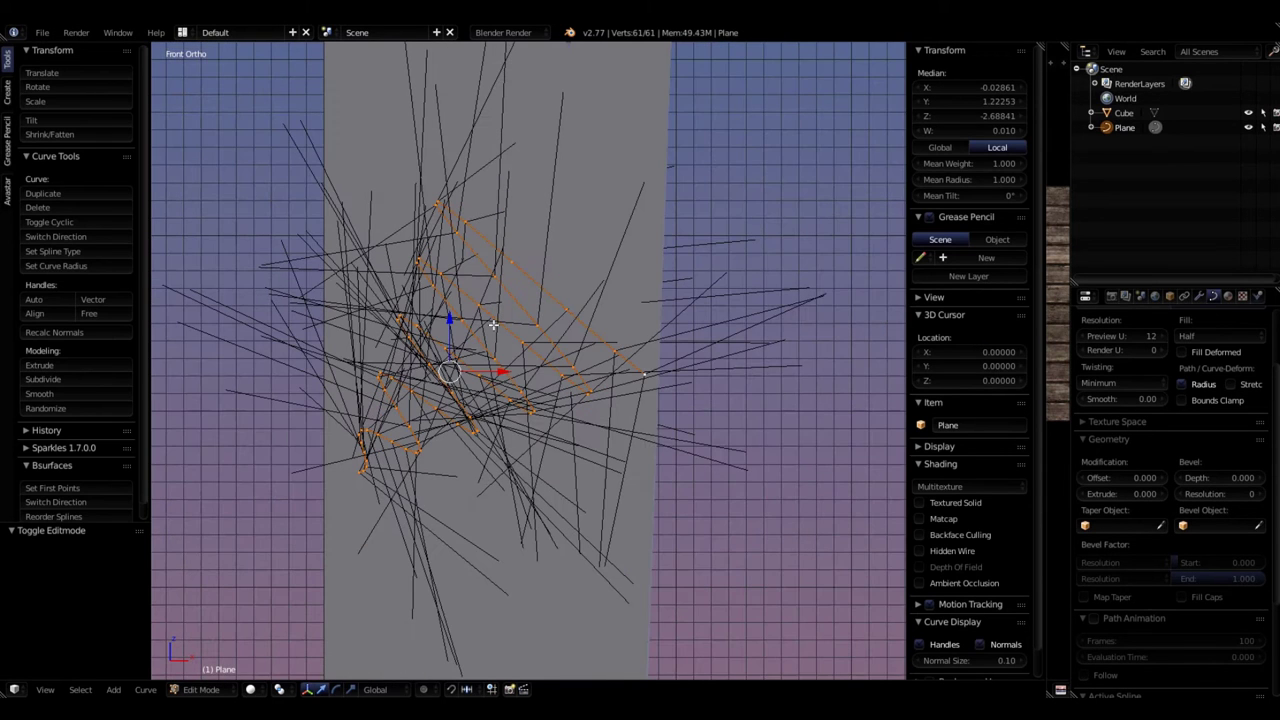
scroll(493, 325, up, 3)
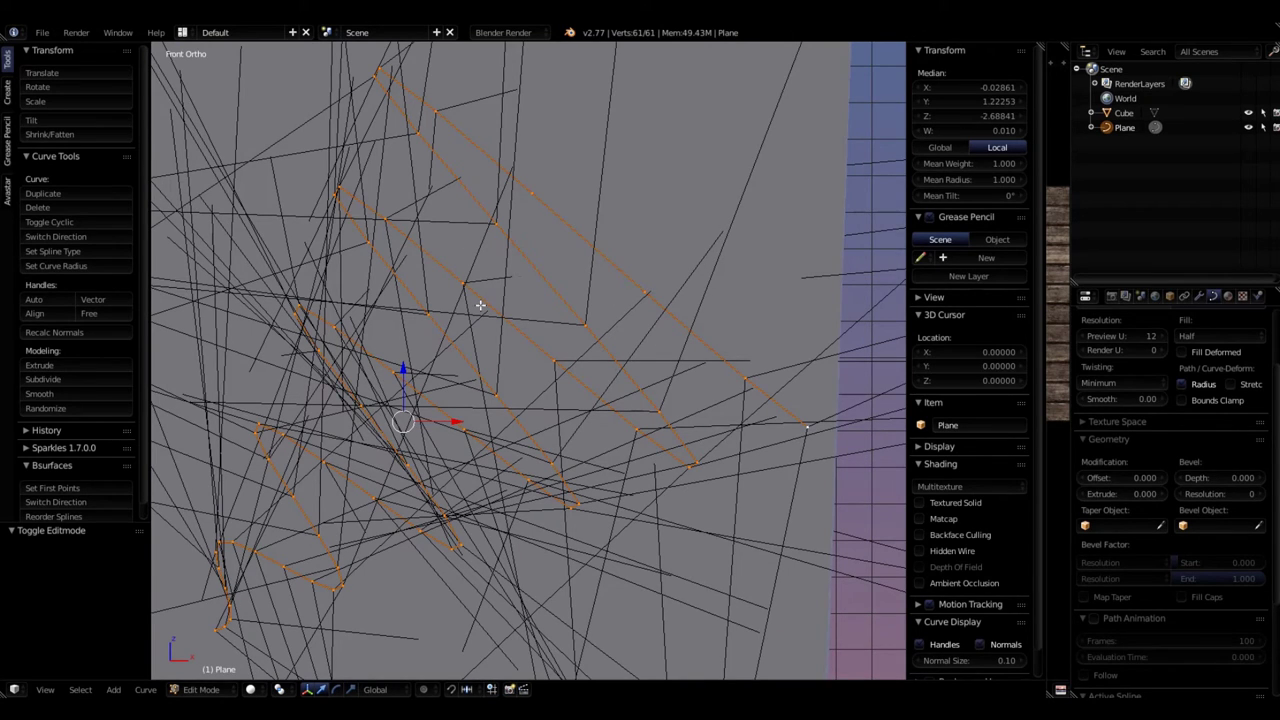
key(Tab)
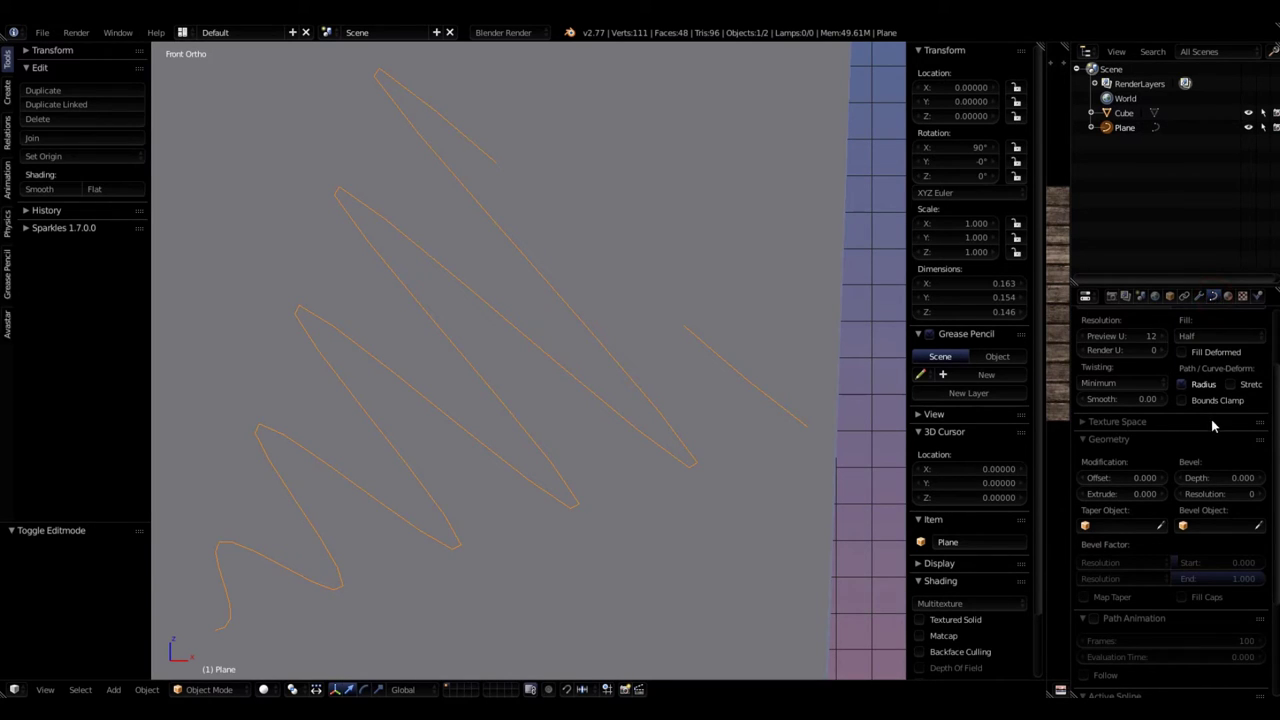
click(1185, 338)
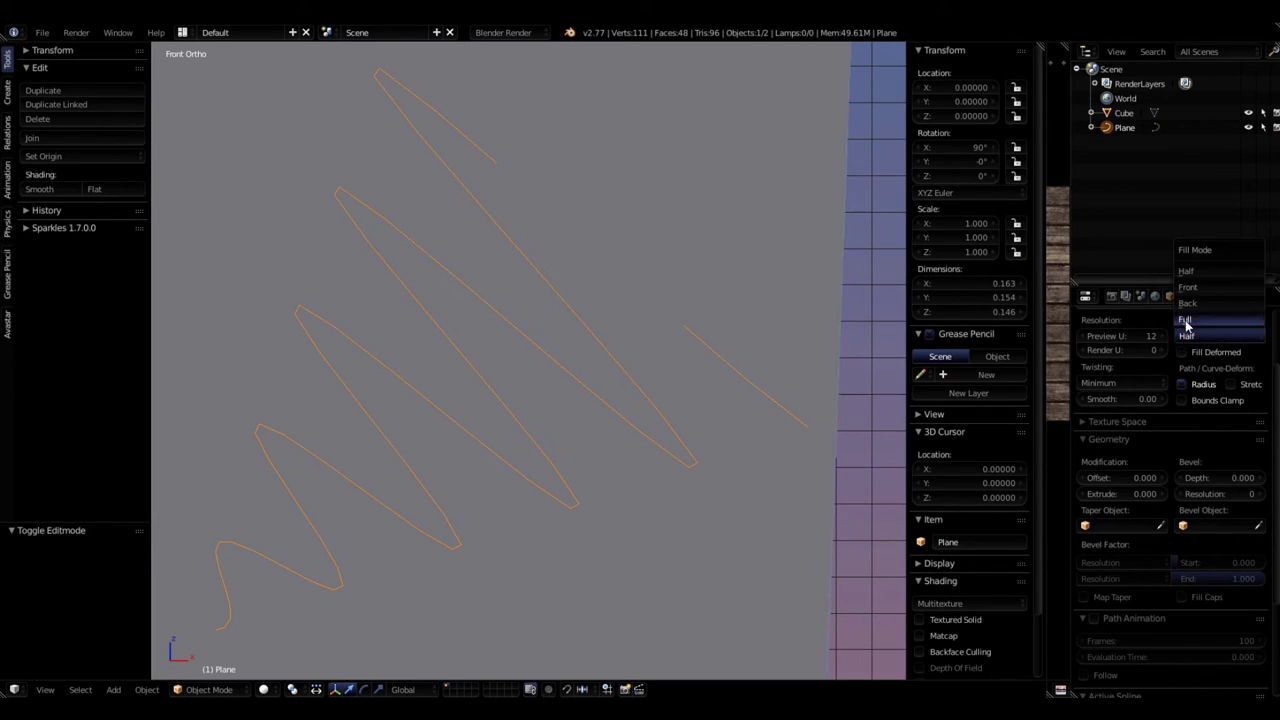
click(1186, 320)
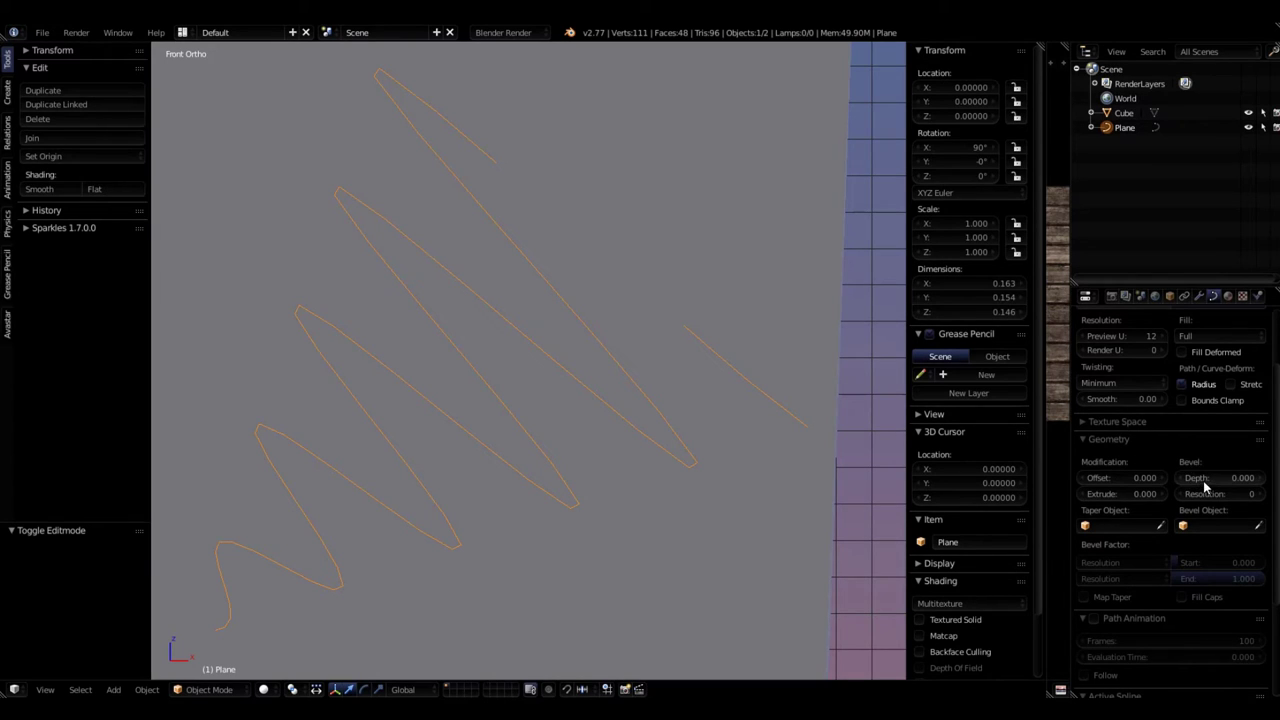
- Set the curve's Bevel Depth to 0.003 and inspect the thickened wire
drag(1259, 486, 1259, 486)
click(1259, 486)
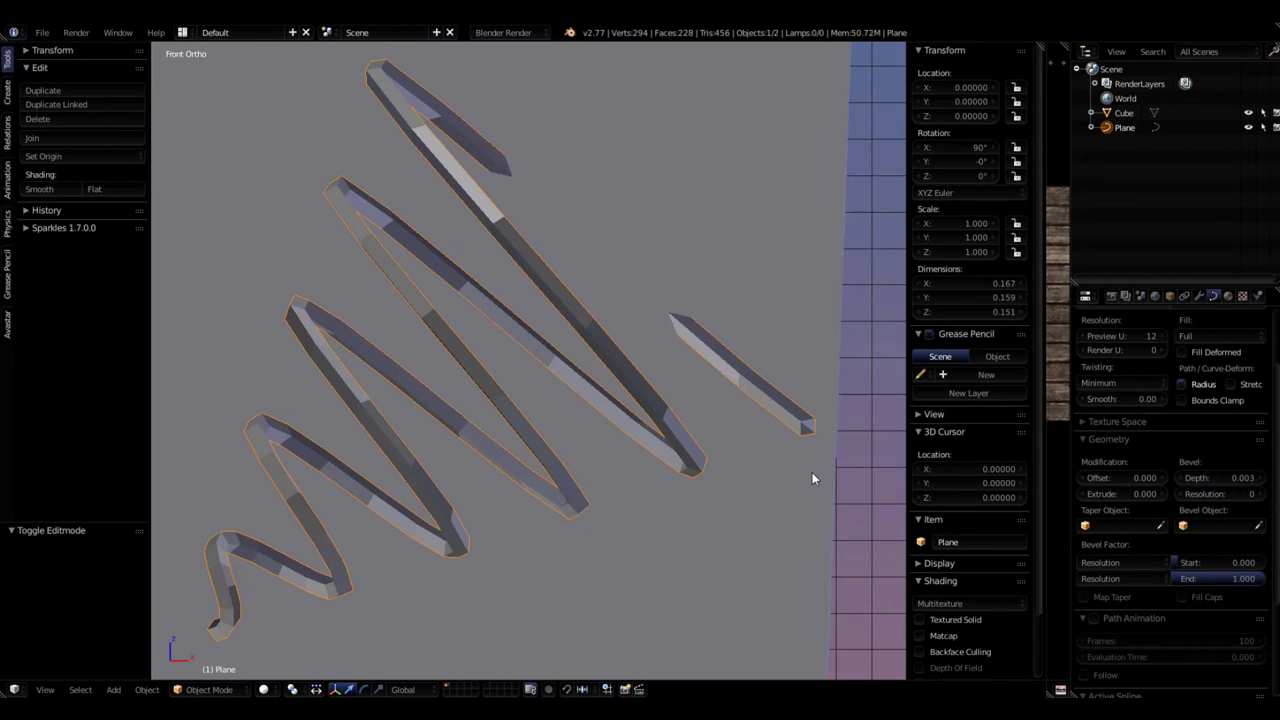
middle_drag(810, 472, 747, 456)
scroll(790, 392, up, 3)
scroll(790, 398, up, 2)
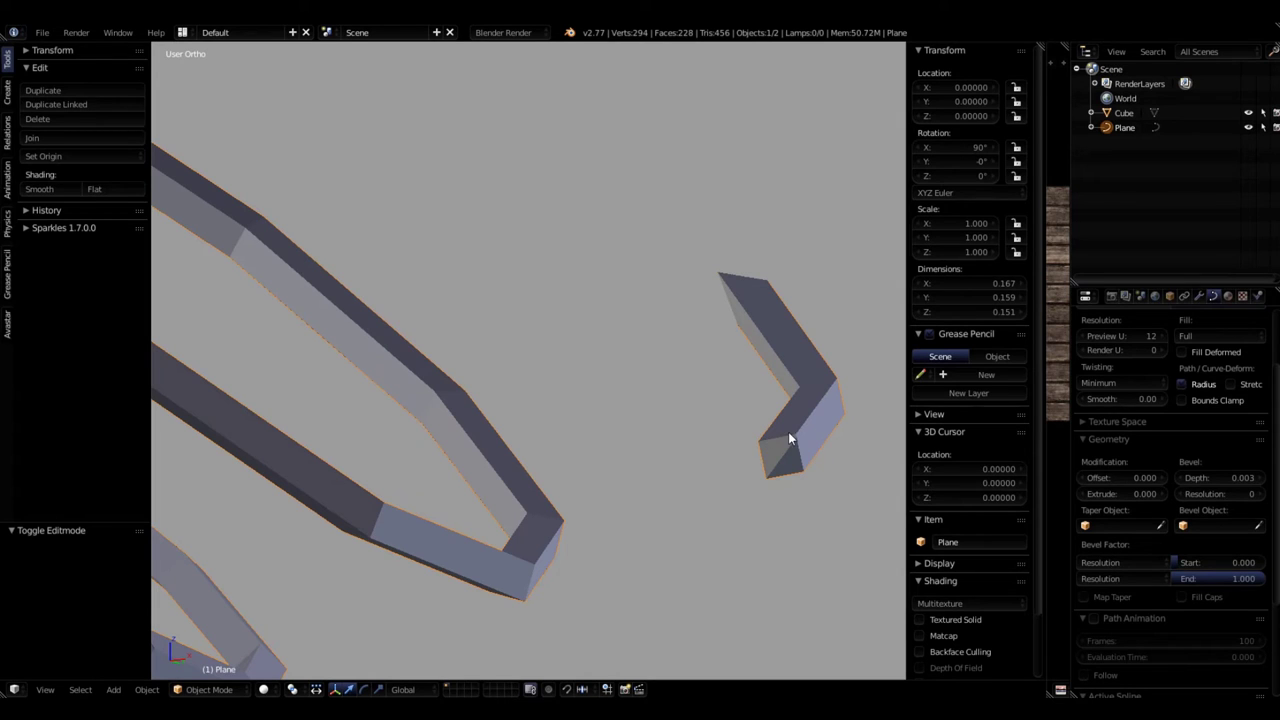
middle_drag(787, 474, 815, 504)
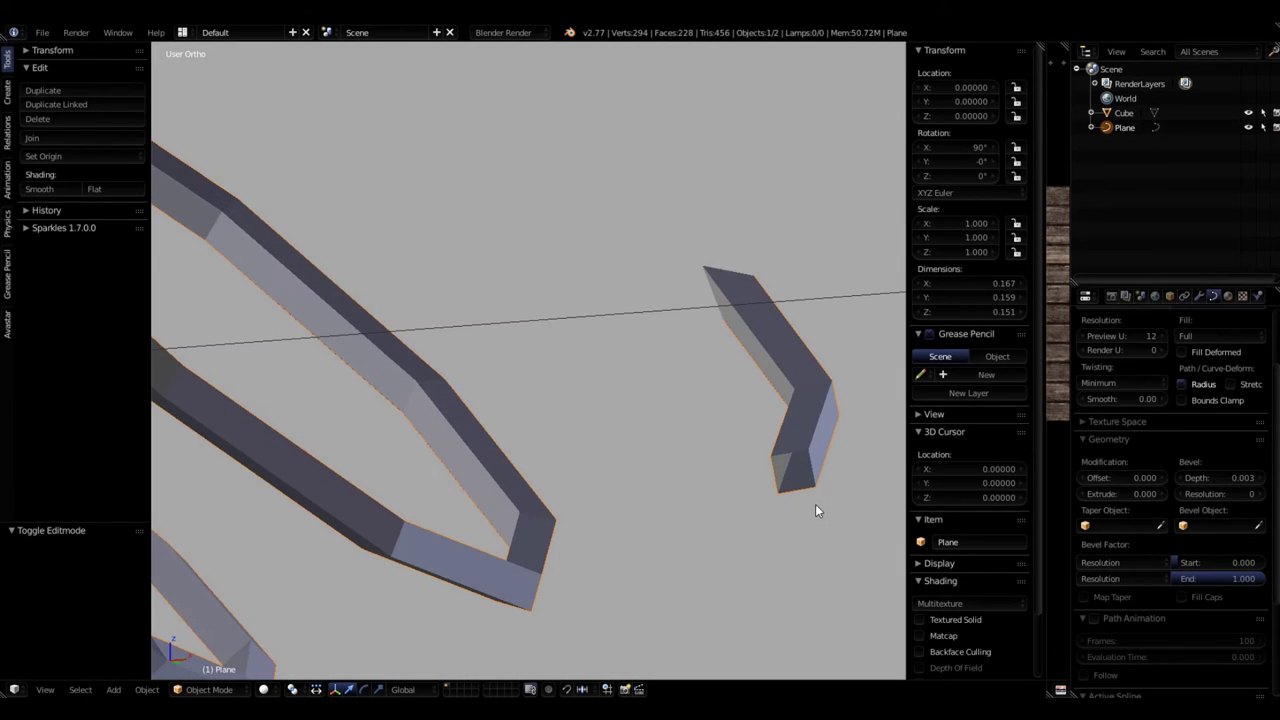
- Try the Half, Back and Front fill modes, then restore Full
click(1203, 340)
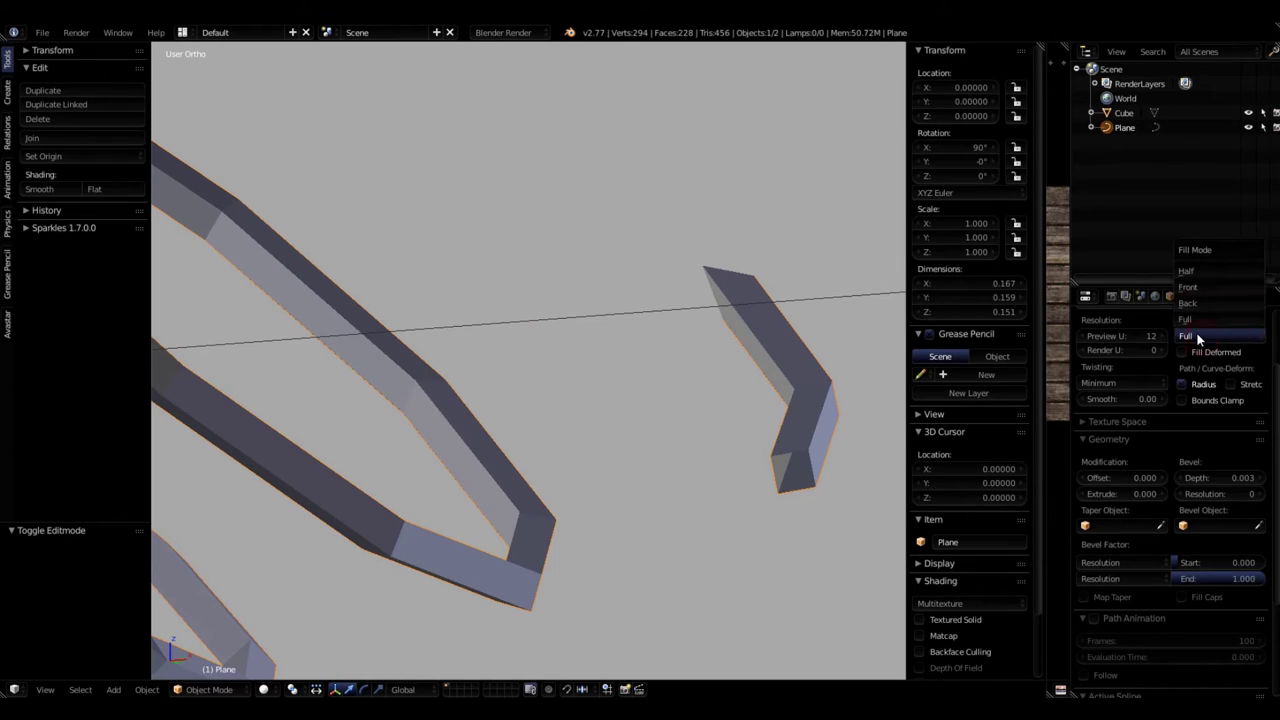
click(1183, 272)
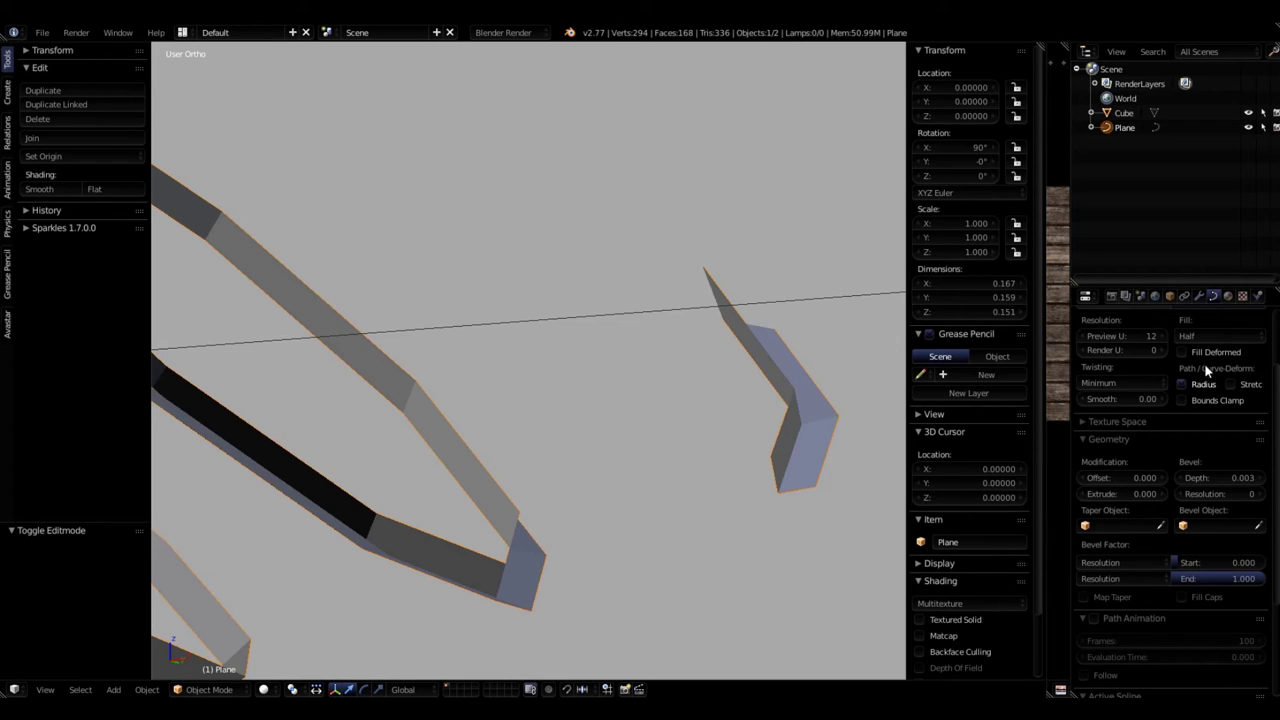
click(1201, 337)
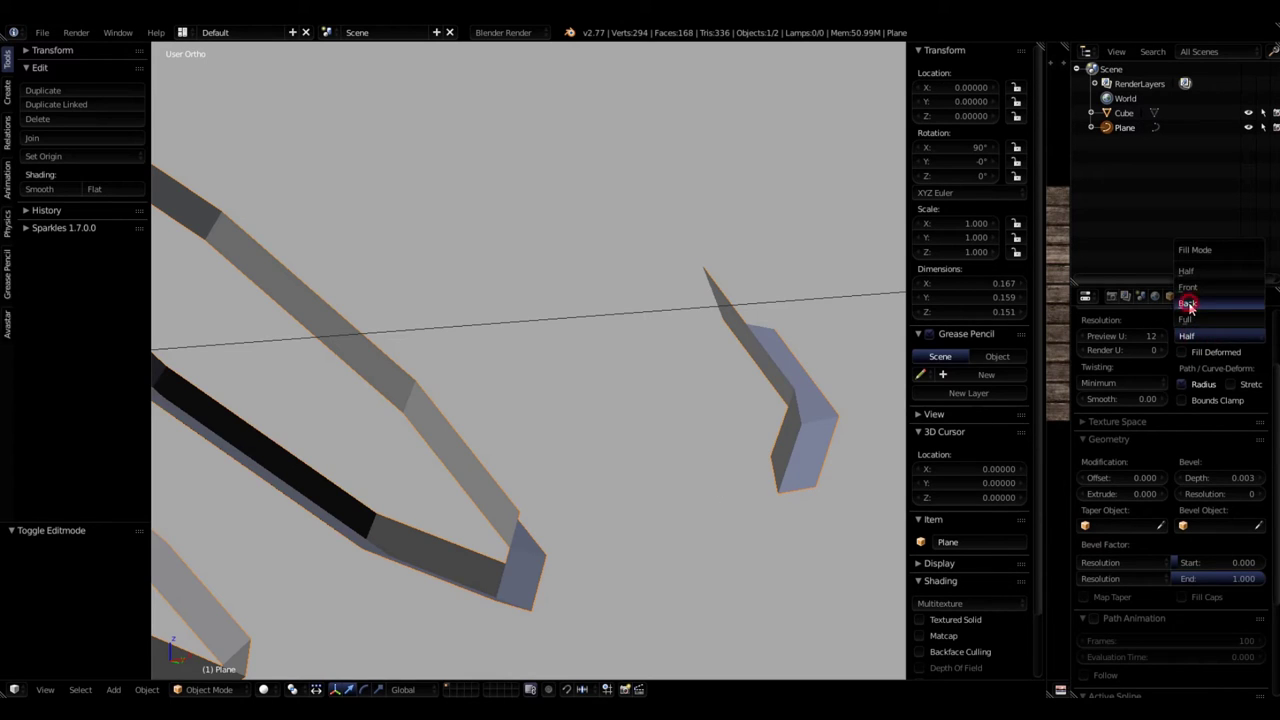
click(1190, 303)
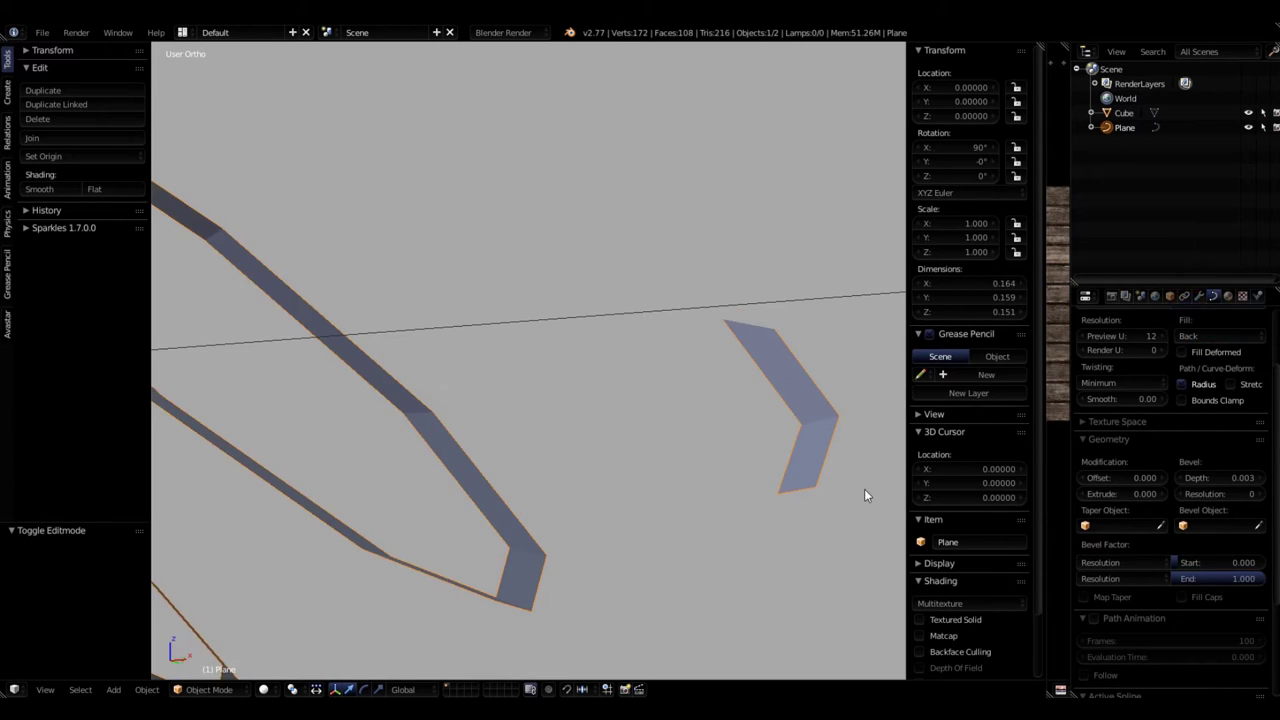
click(1191, 335)
click(1185, 285)
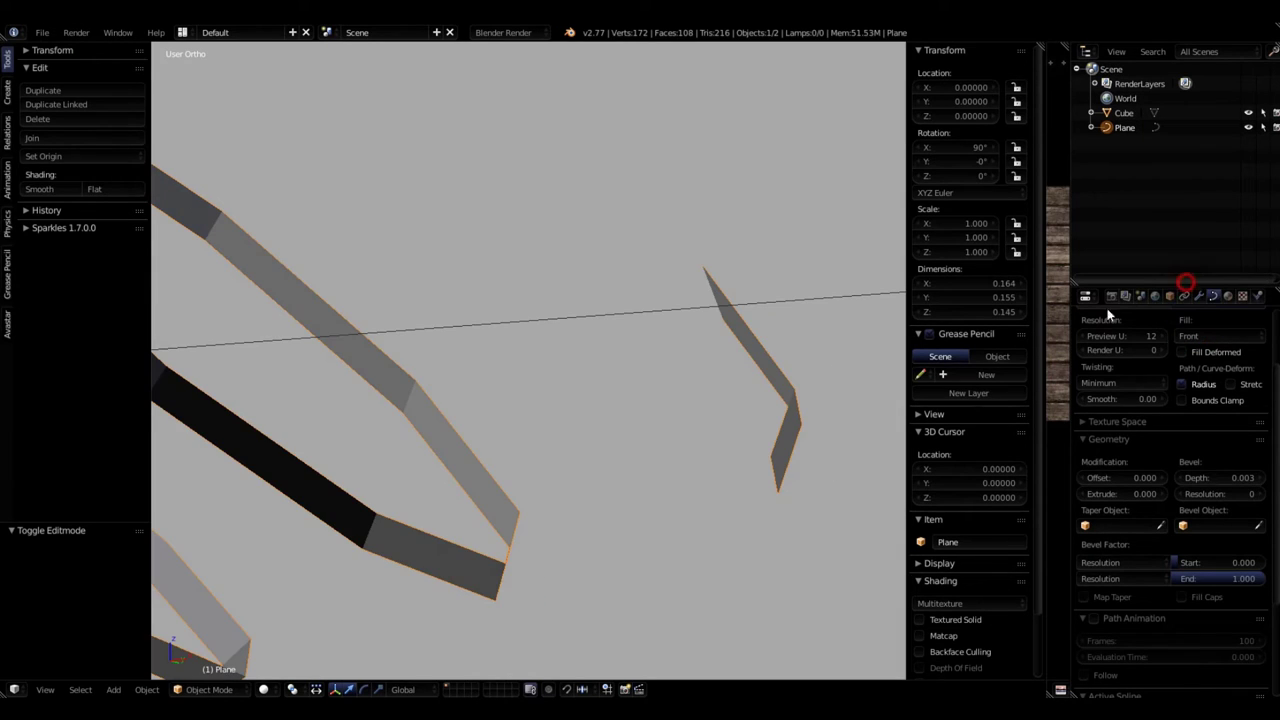
click(1192, 337)
click(1192, 320)
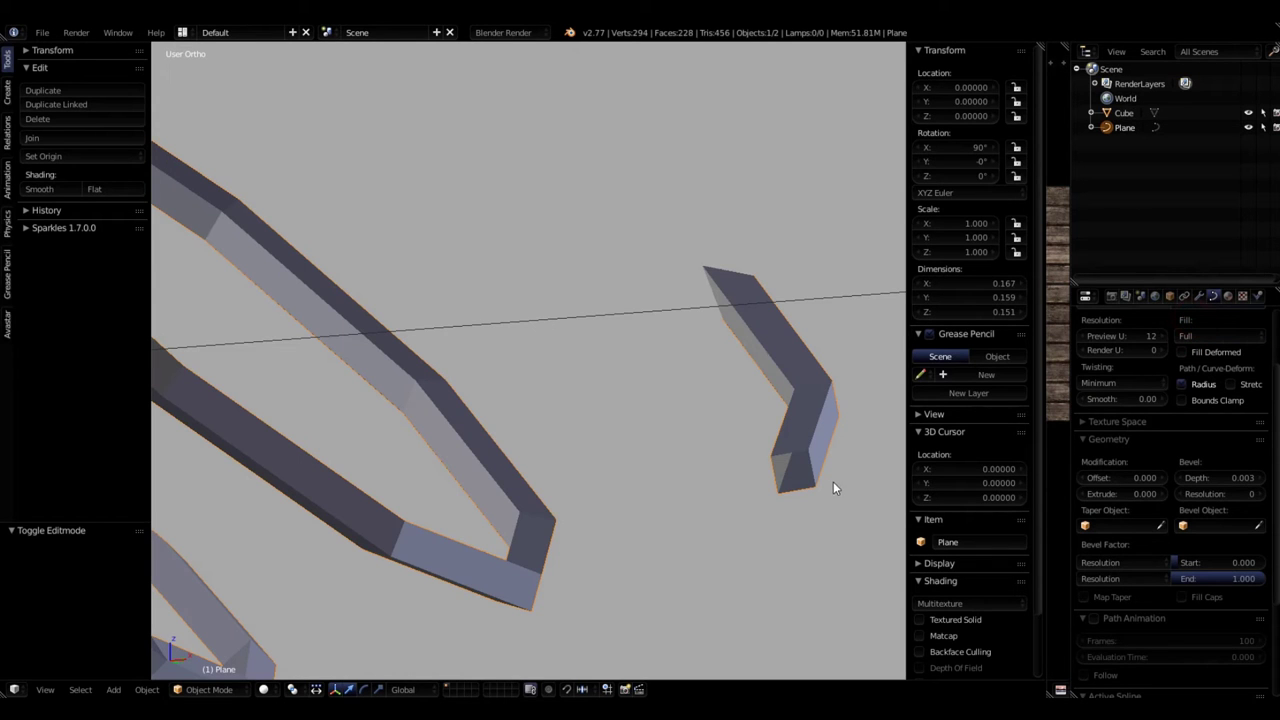
scroll(831, 479, down, 8)
scroll(758, 510, up, 2)
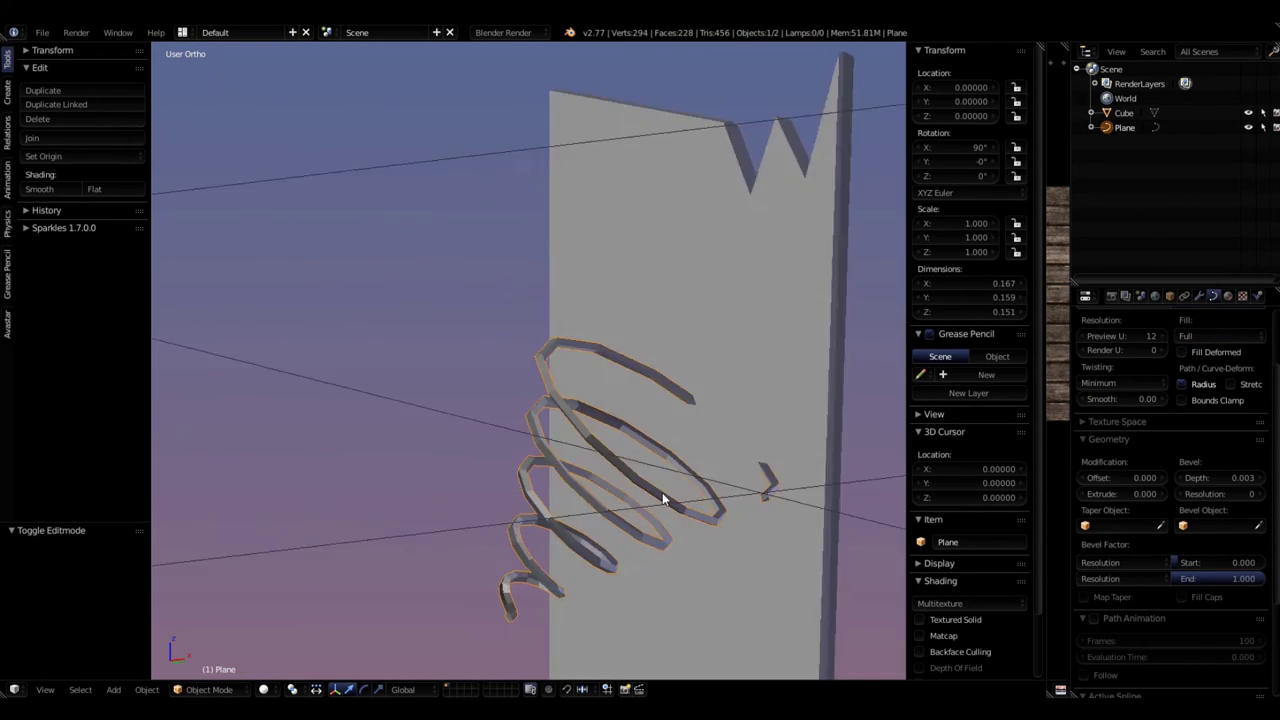
middle_drag(656, 490, 735, 526)
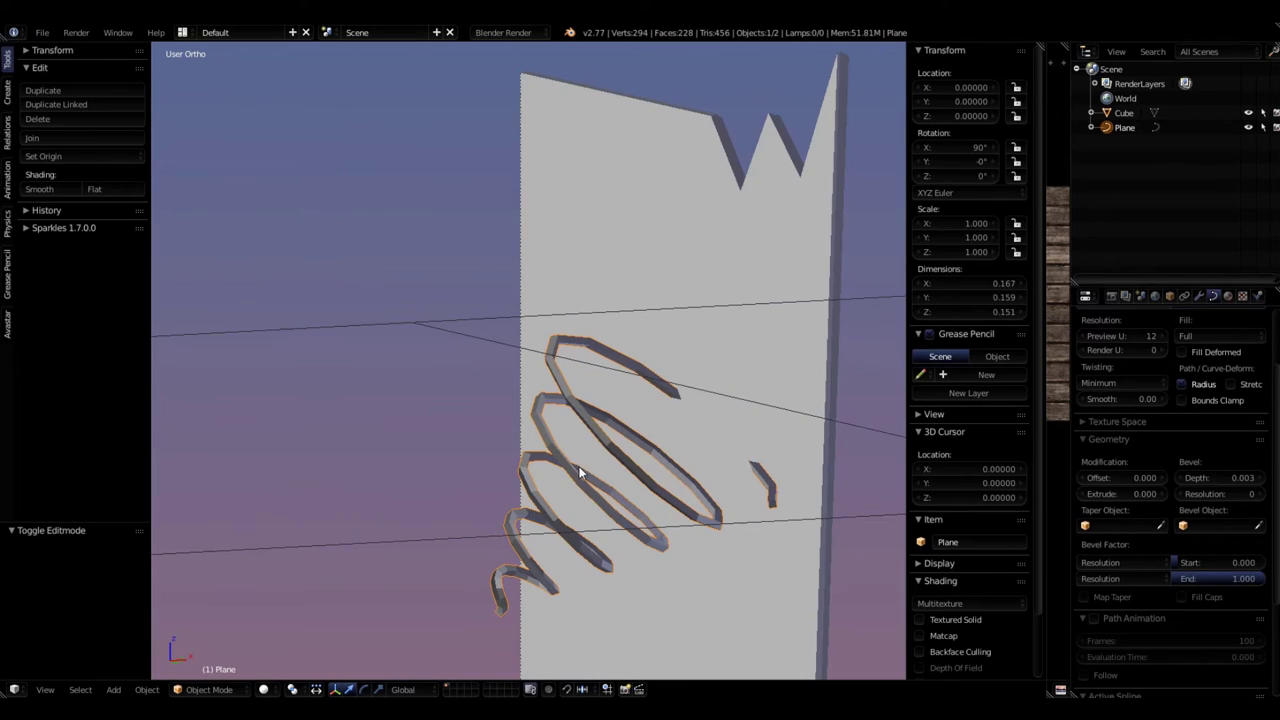
scroll(580, 440, up, 5)
scroll(774, 469, down, 6)
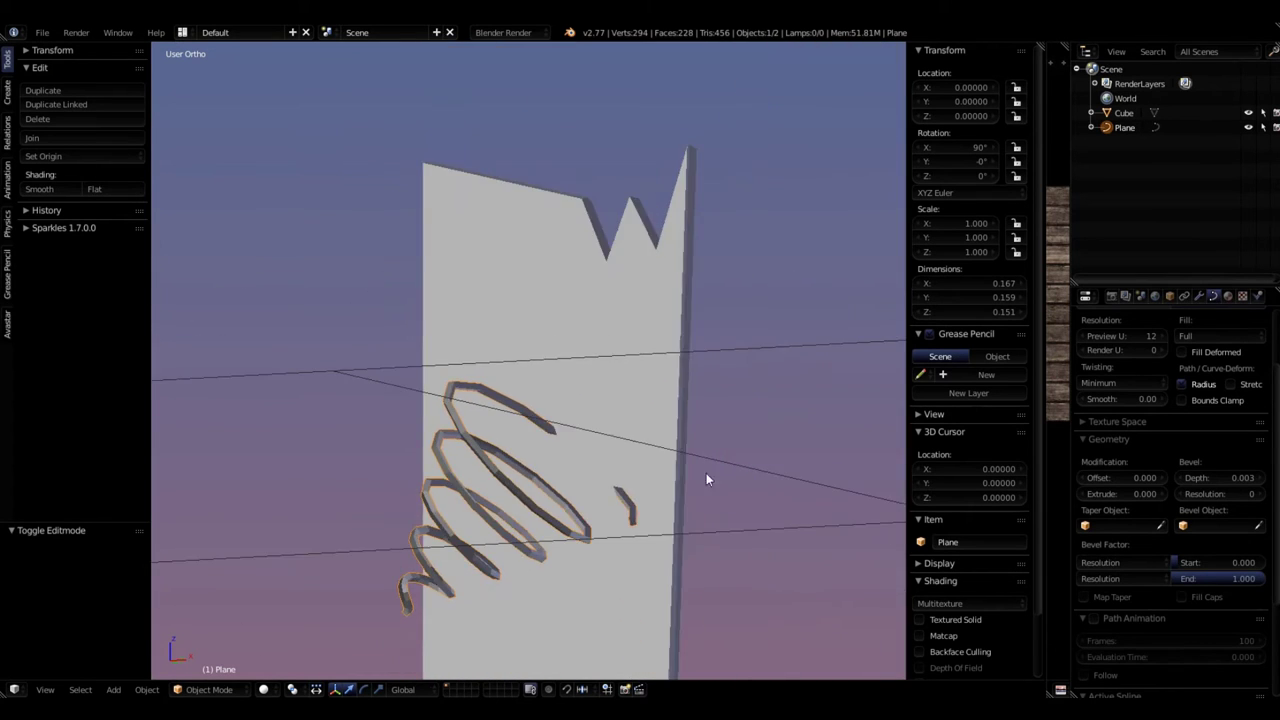
scroll(351, 583, up, 5)
scroll(594, 506, down, 4)
scroll(506, 557, up, 6)
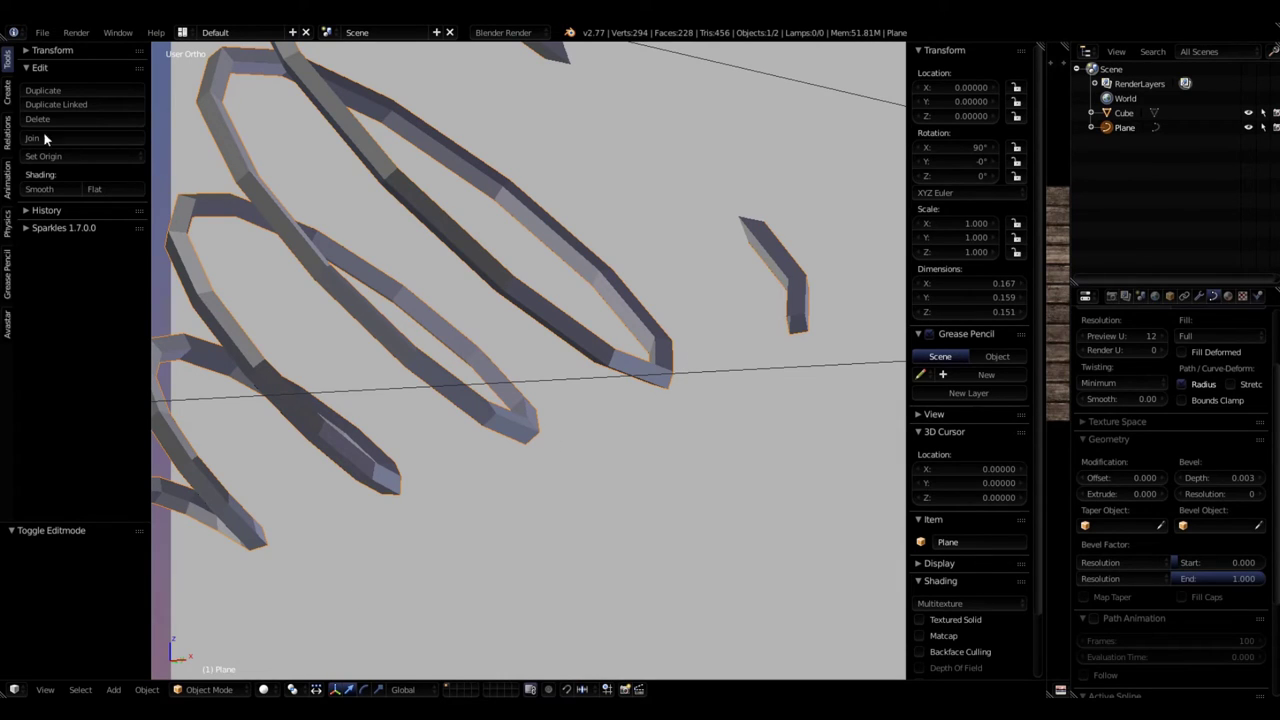
click(40, 190)
scroll(475, 275, down, 4)
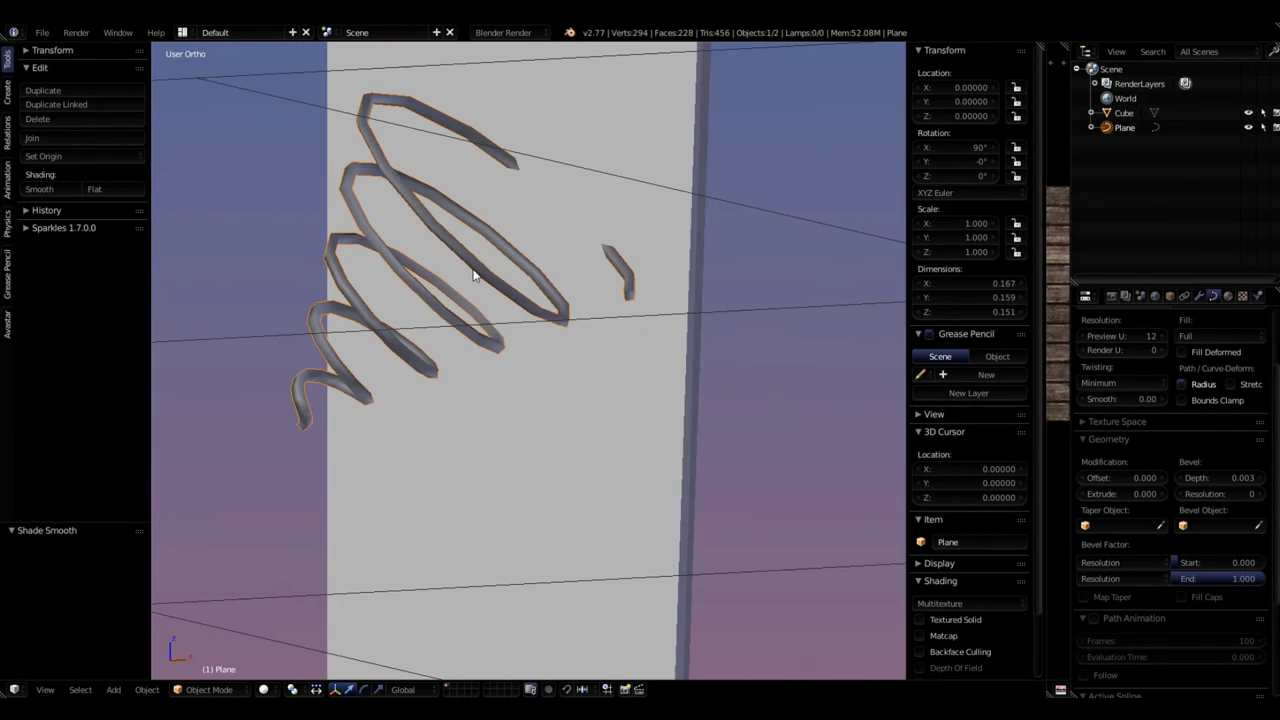
scroll(563, 240, up, 6)
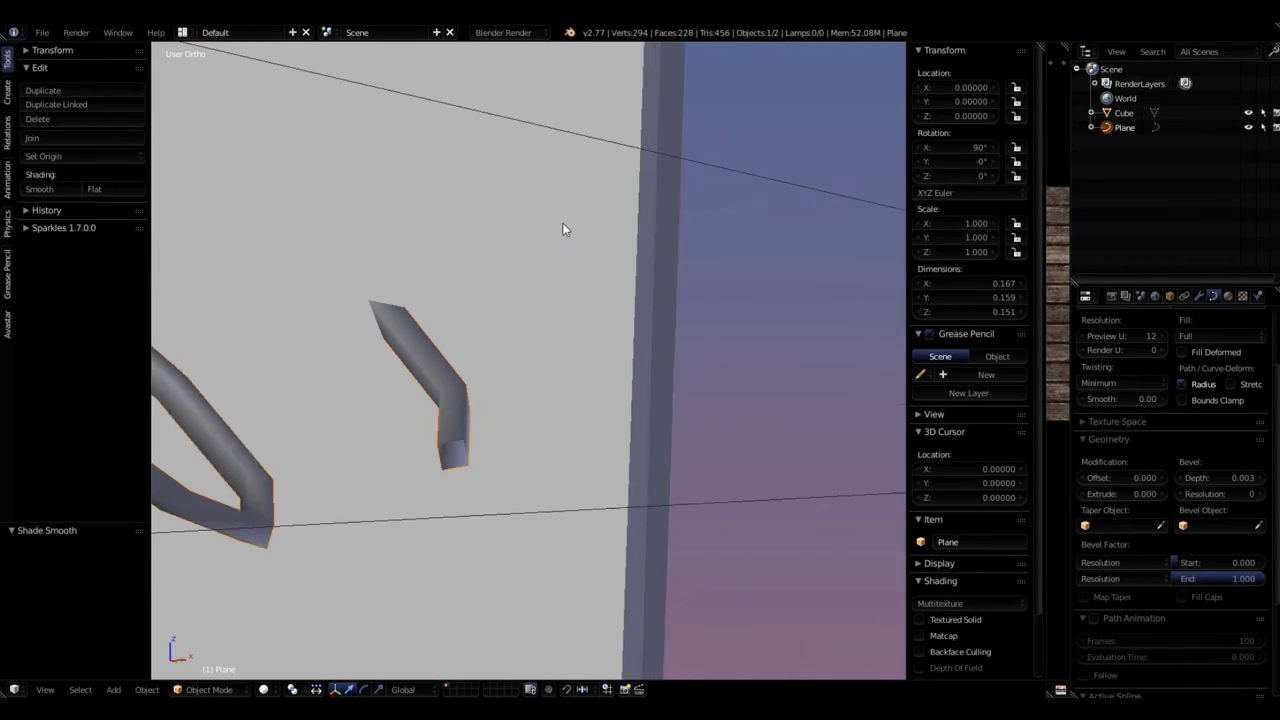
click(90, 189)
scroll(576, 271, down, 3)
scroll(288, 474, up, 5)
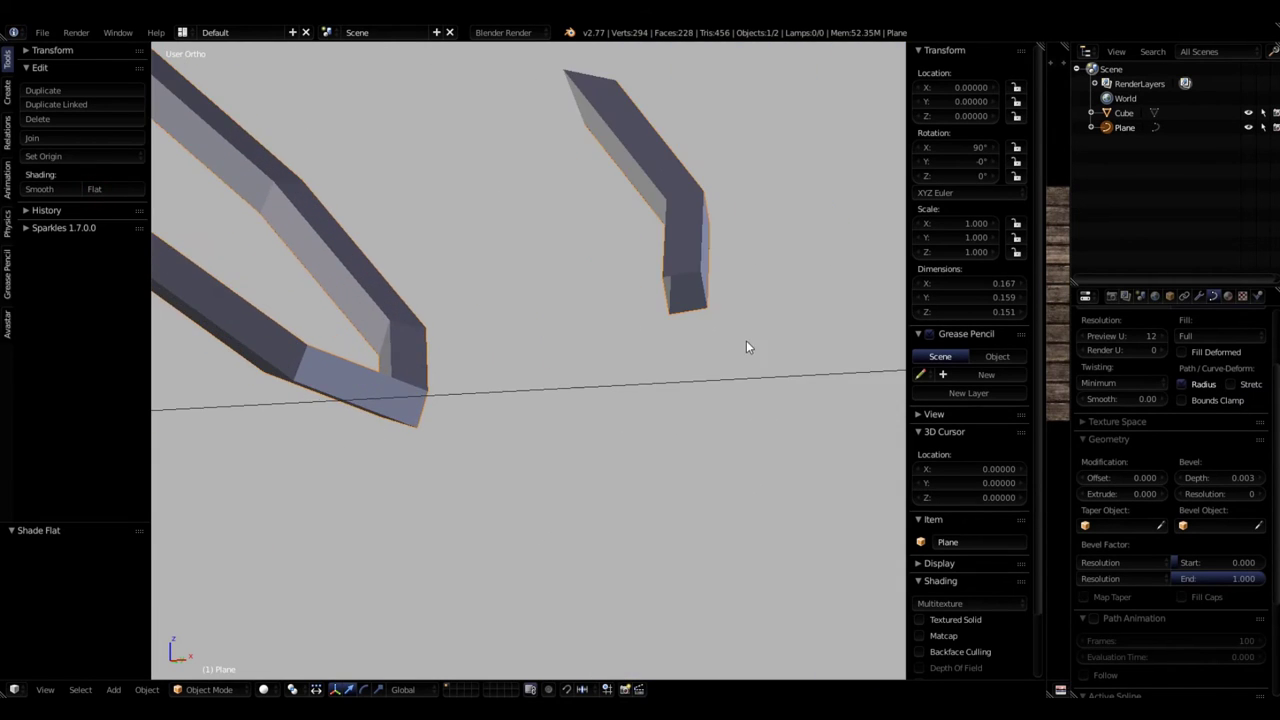
middle_drag(741, 327, 726, 300)
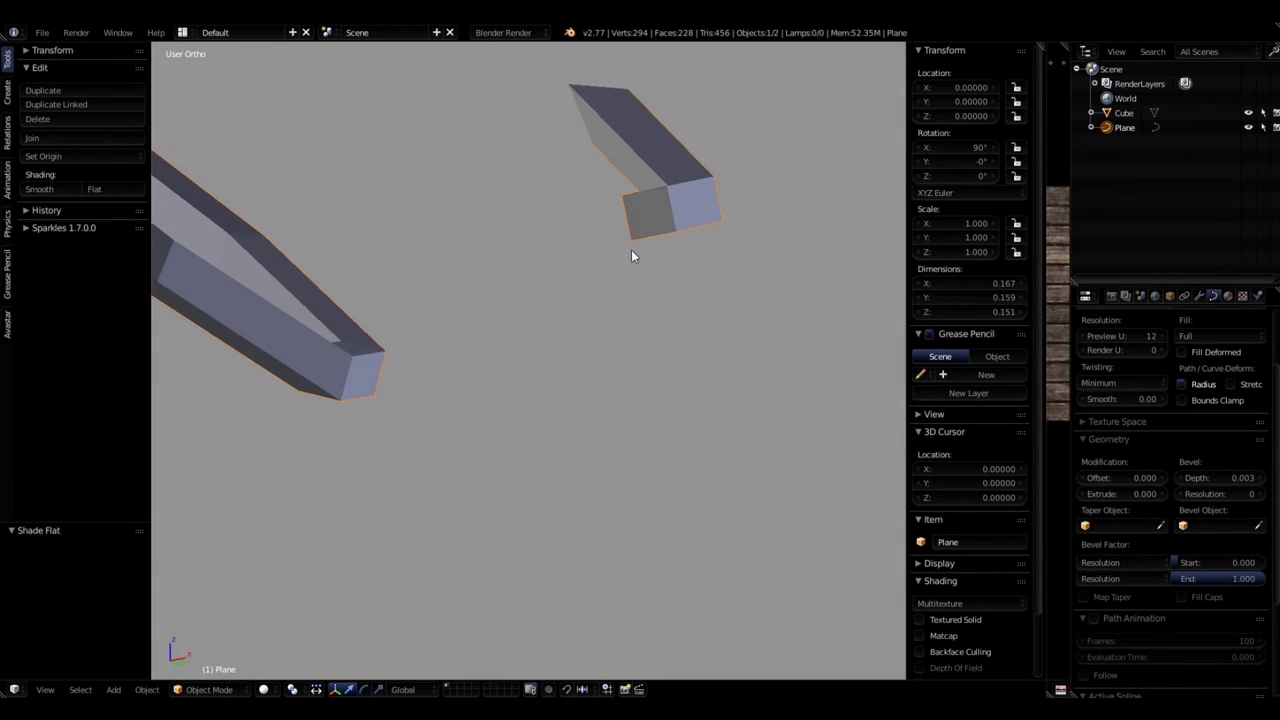
middle_drag(631, 256, 633, 258)
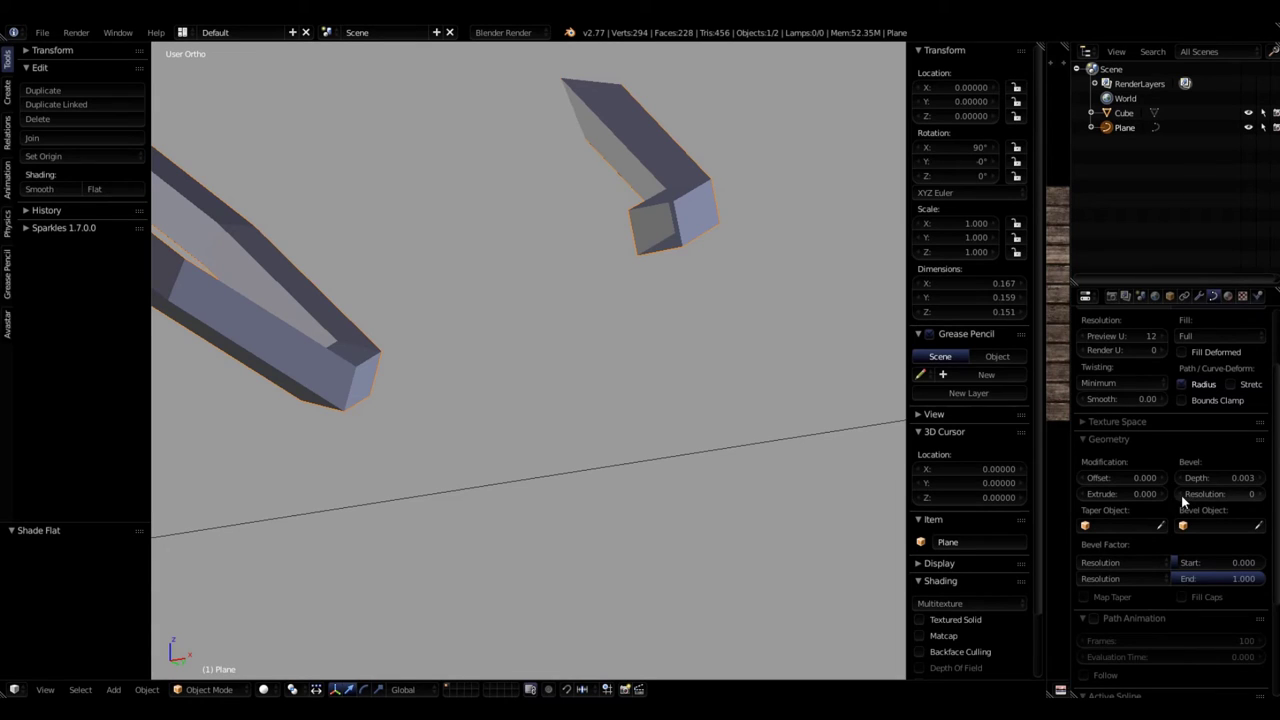
- Raise the Bevel Resolution to 2 and inspect the rounded spring wire
click(1260, 497)
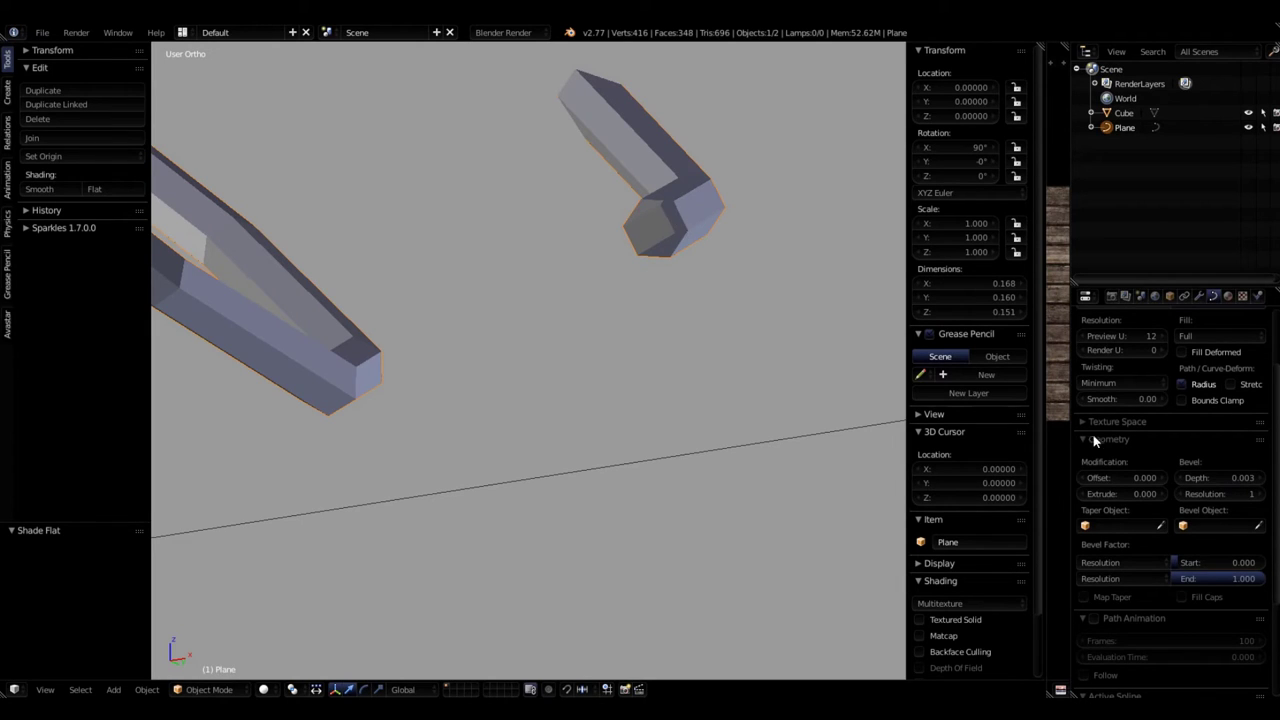
click(1257, 494)
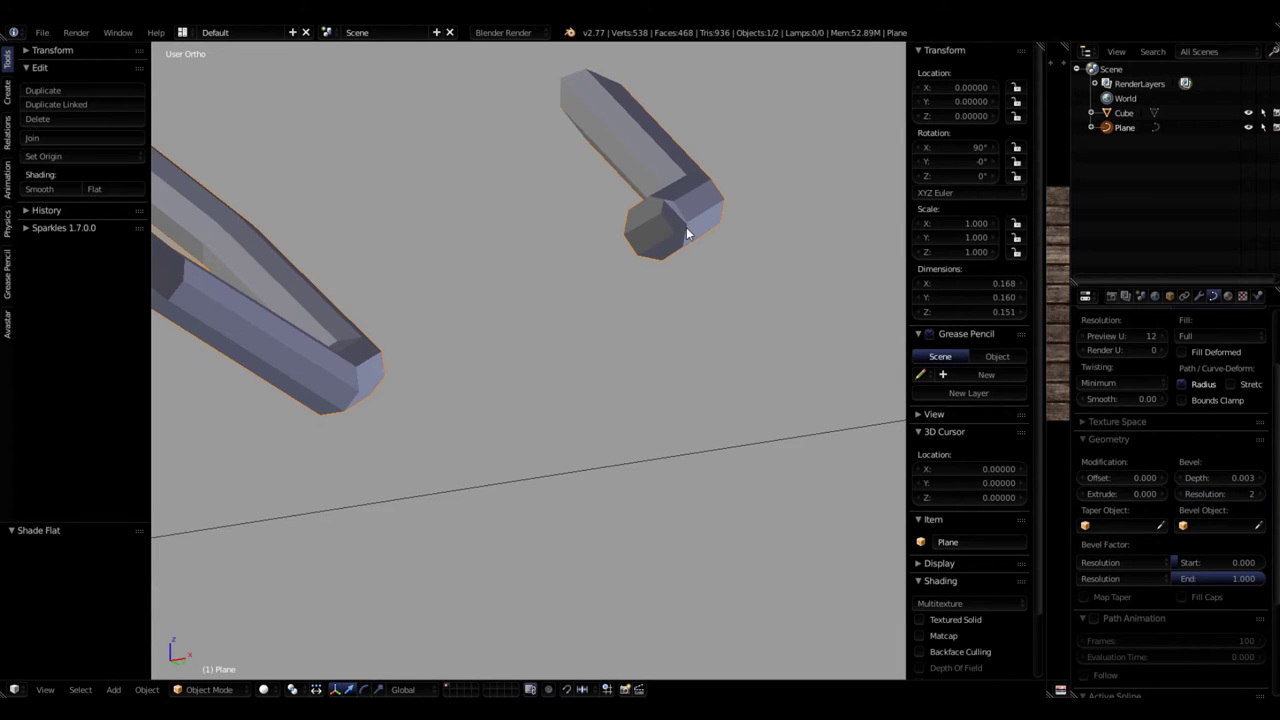
middle_drag(633, 276, 665, 303)
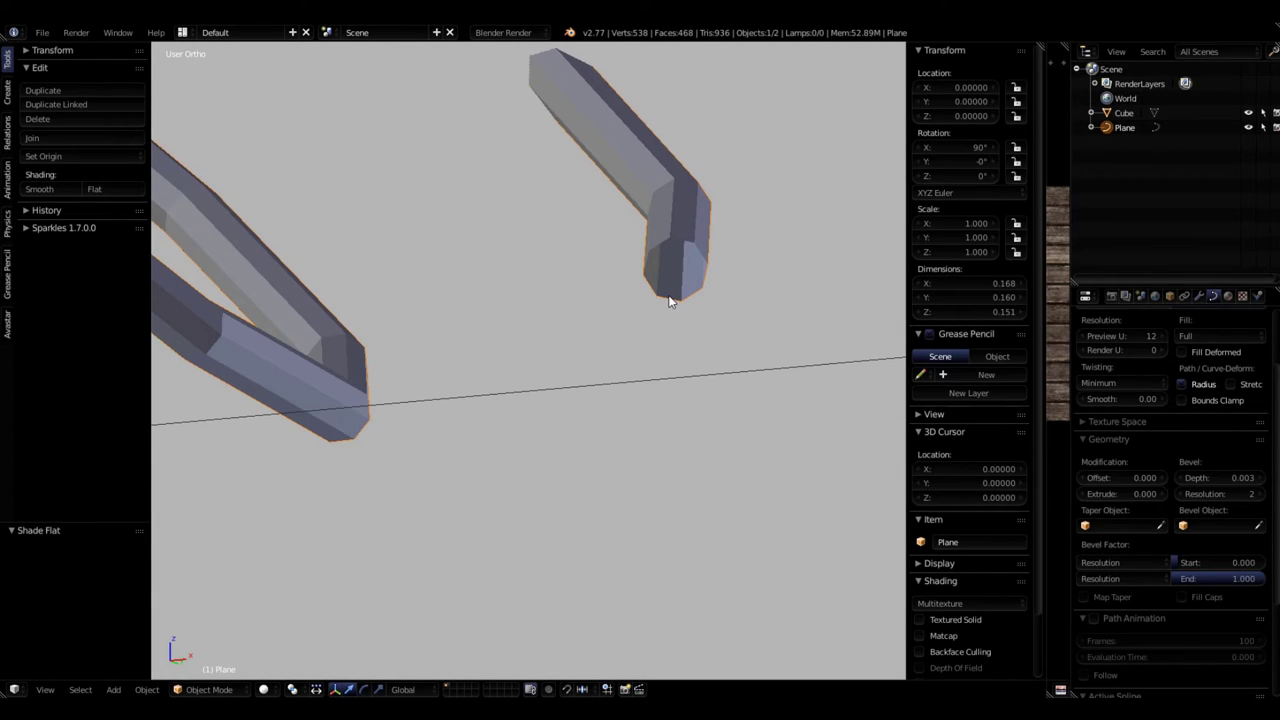
scroll(670, 302, down, 8)
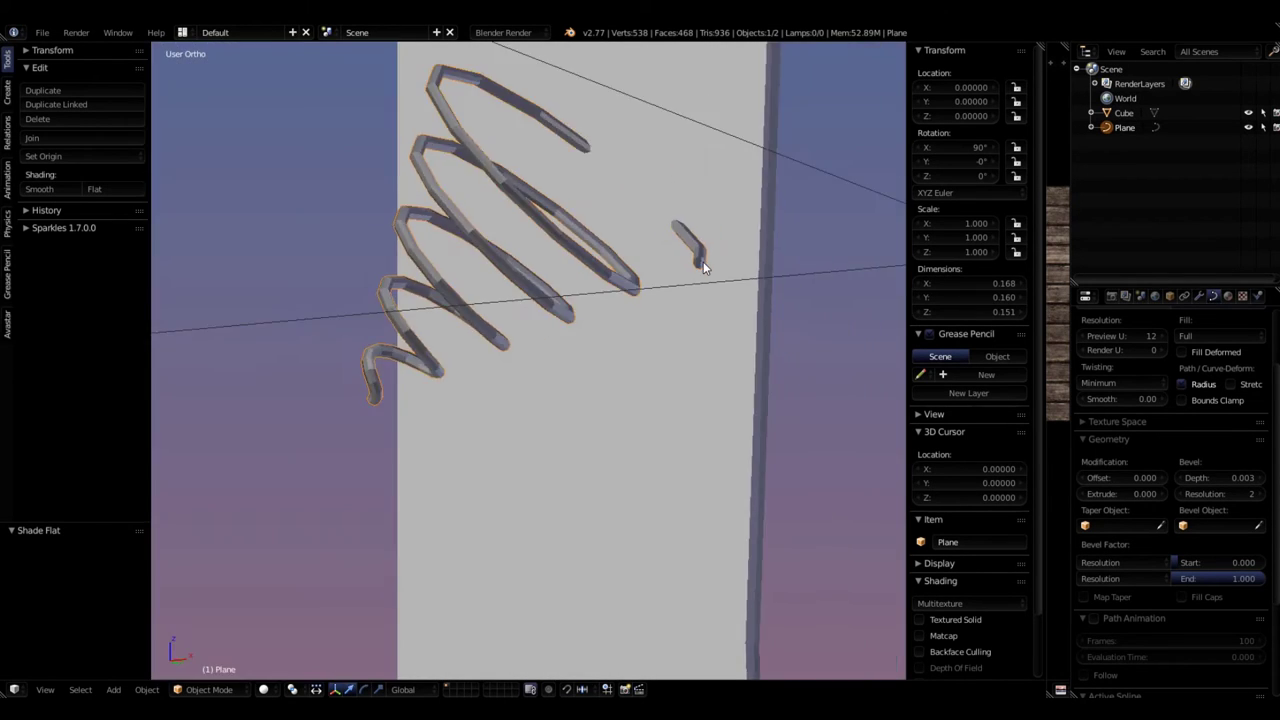
scroll(685, 258, up, 6)
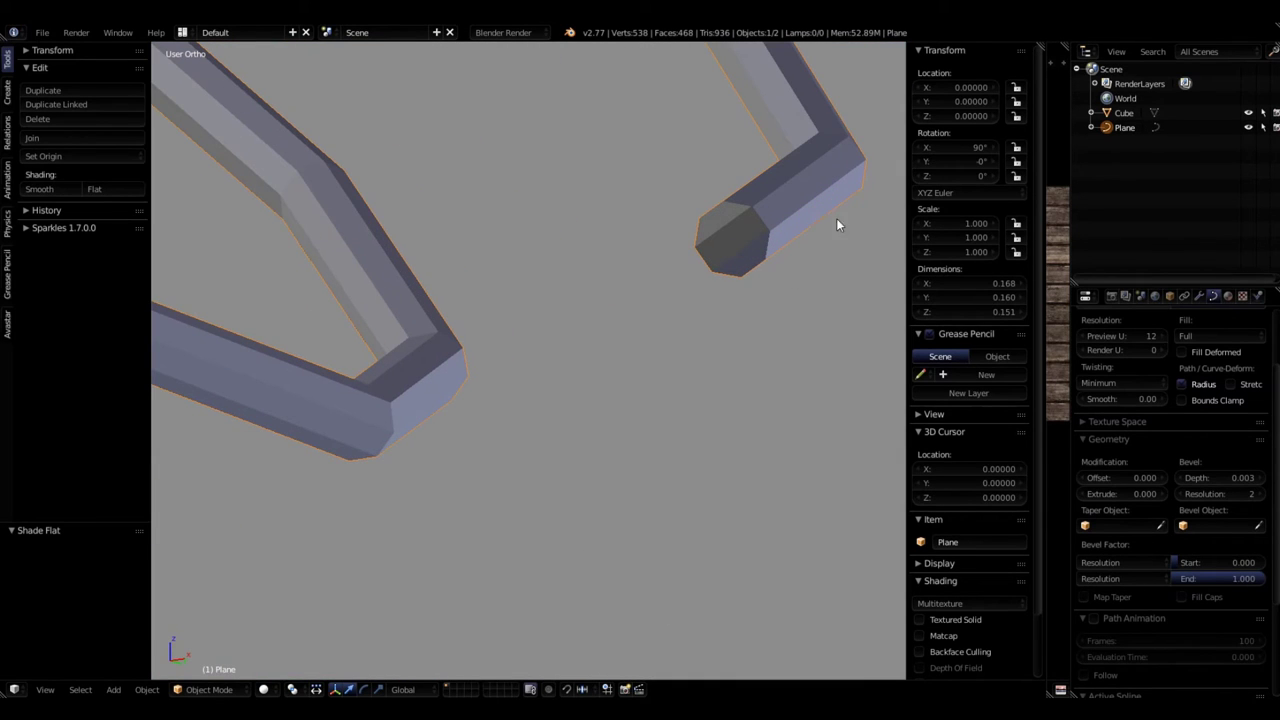
scroll(717, 248, down, 2)
scroll(700, 265, down, 5)
middle_drag(680, 281, 668, 318)
scroll(680, 295, up, 10)
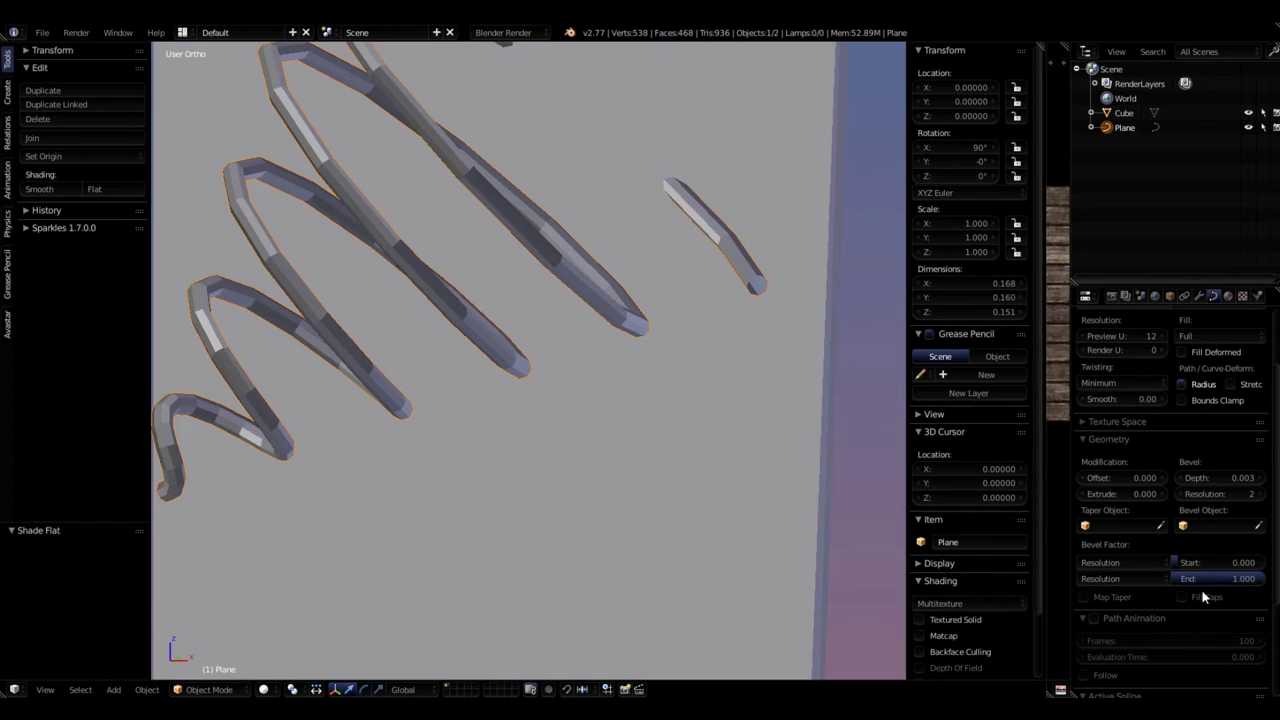
- Reduce the Bevel Resolution to 1, leaving 416 vertices and 348 faces
click(1186, 494)
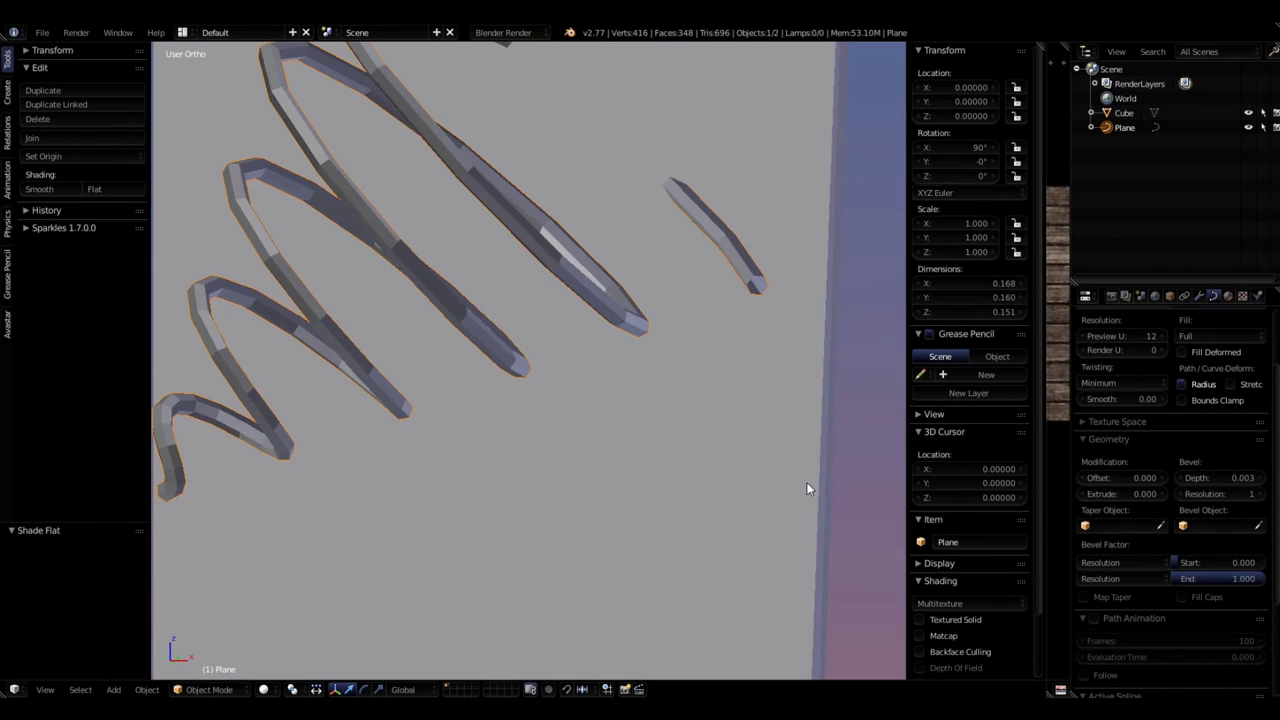
scroll(770, 478, down, 5)
middle_drag(741, 474, 615, 430)
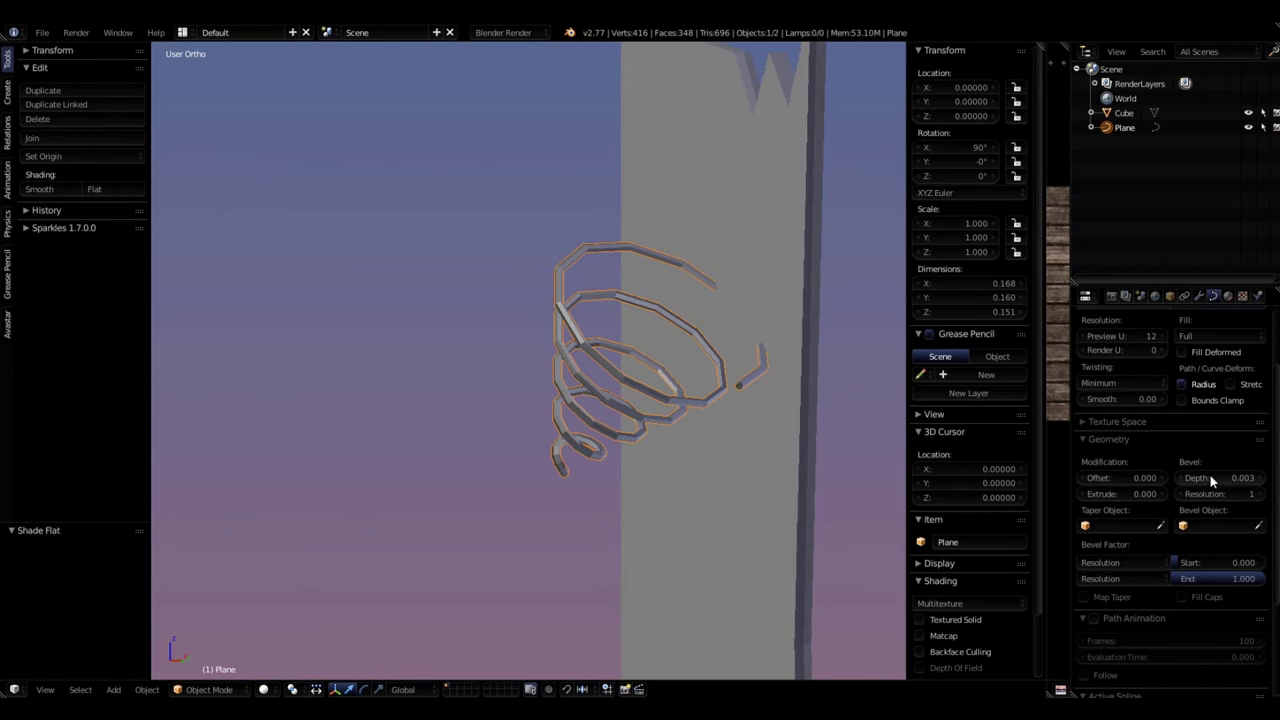
- Apply smooth shading to the spring curve
scroll(700, 405, up, 4)
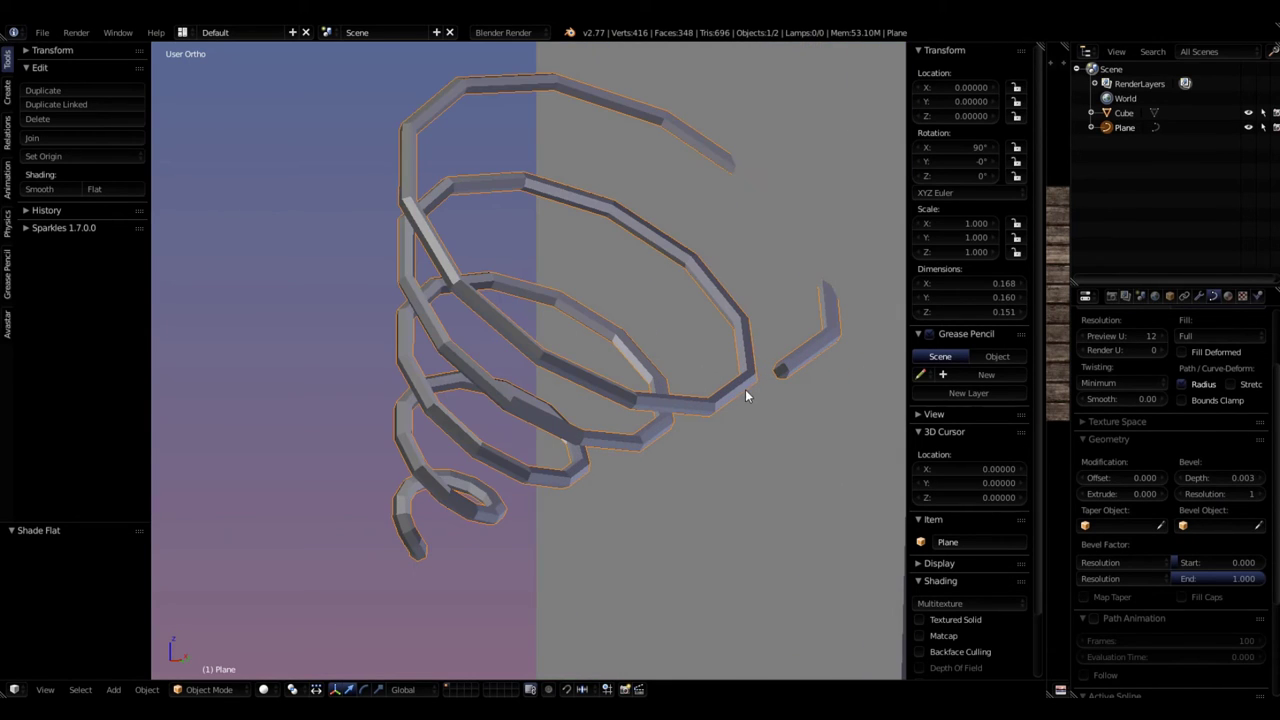
click(38, 189)
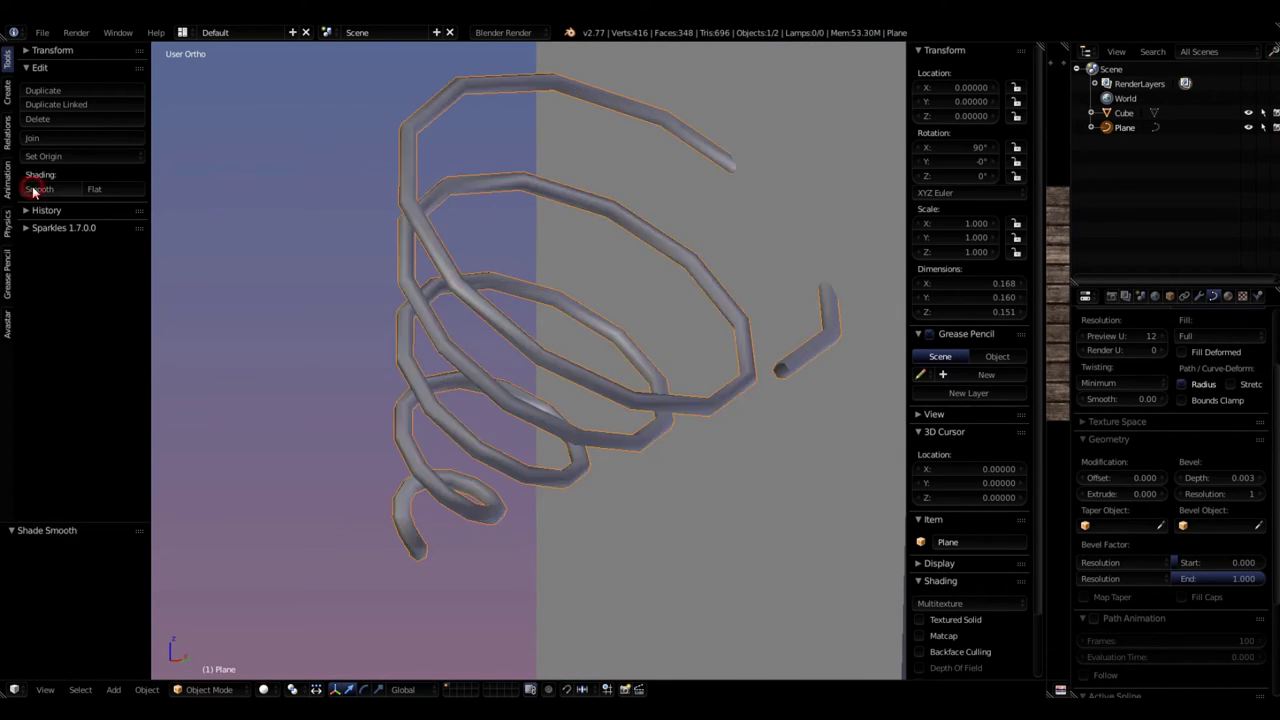
scroll(580, 280, down, 3)
middle_drag(591, 308, 676, 315)
scroll(682, 317, up, 3)
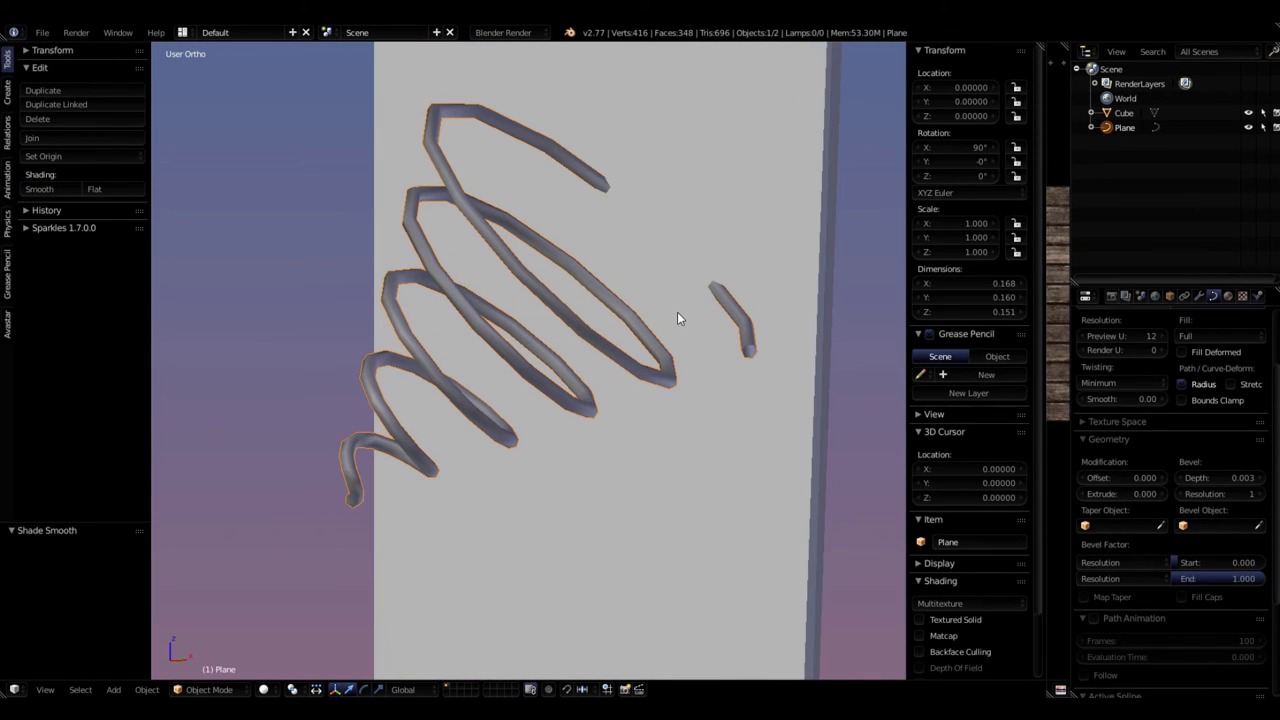
- Convert the spring curve to a mesh with Alt+C and enter Edit Mode
key(alt+c)
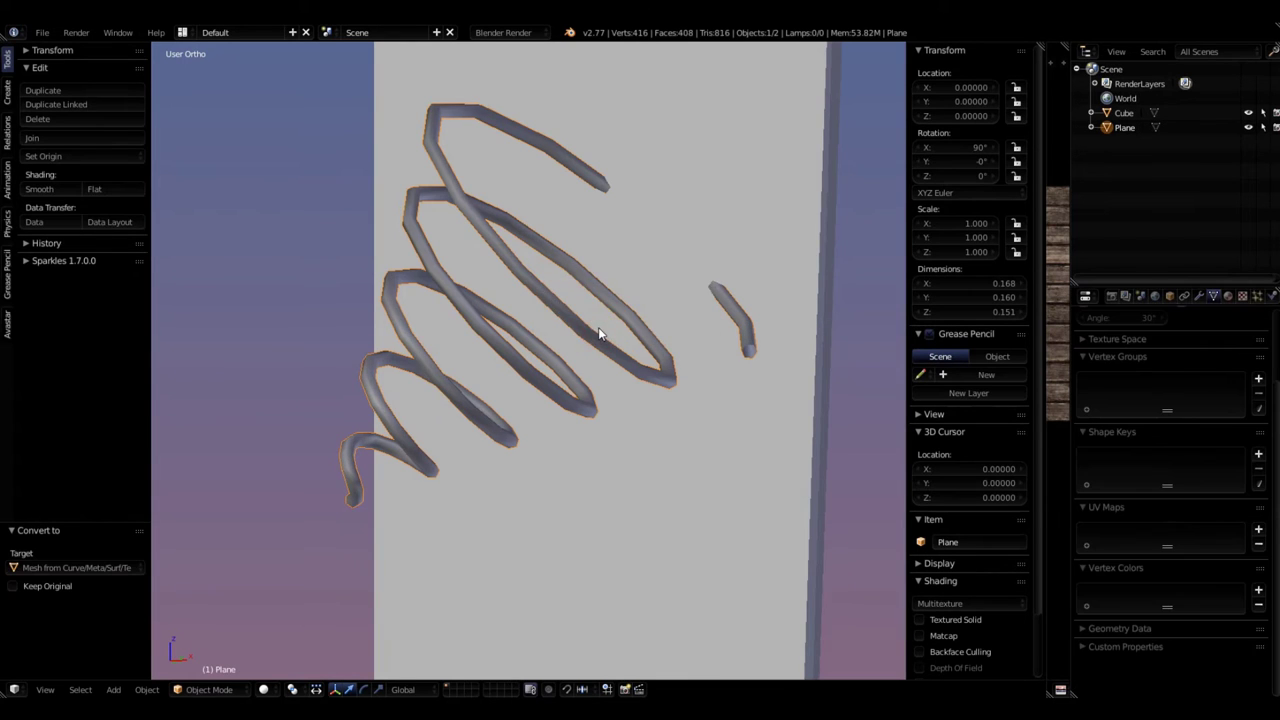
click(598, 330)
scroll(599, 332, down, 2)
scroll(590, 370, down, 4)
middle_drag(586, 400, 588, 329)
scroll(620, 345, up, 4)
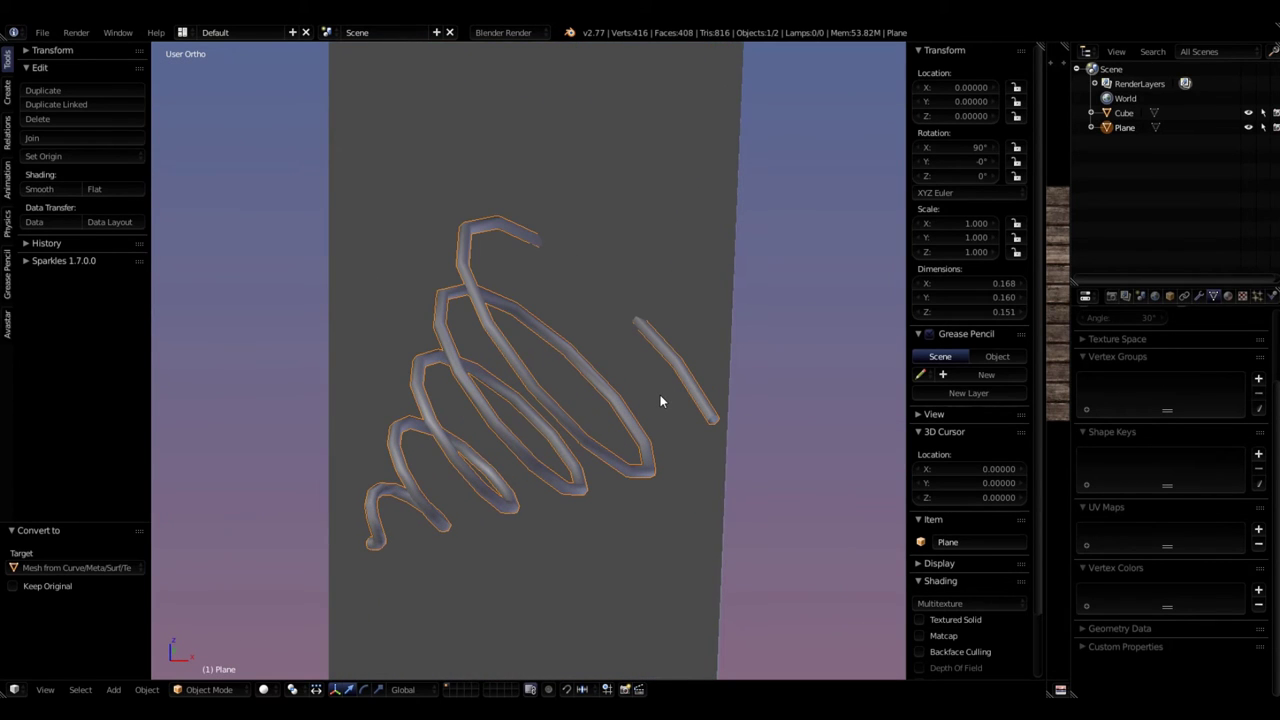
key(Tab)
- Select the whole spring mesh and run Remove Doubles at 0.0001 merge distance, keeping 366 vertices
scroll(660, 395, up, 5)
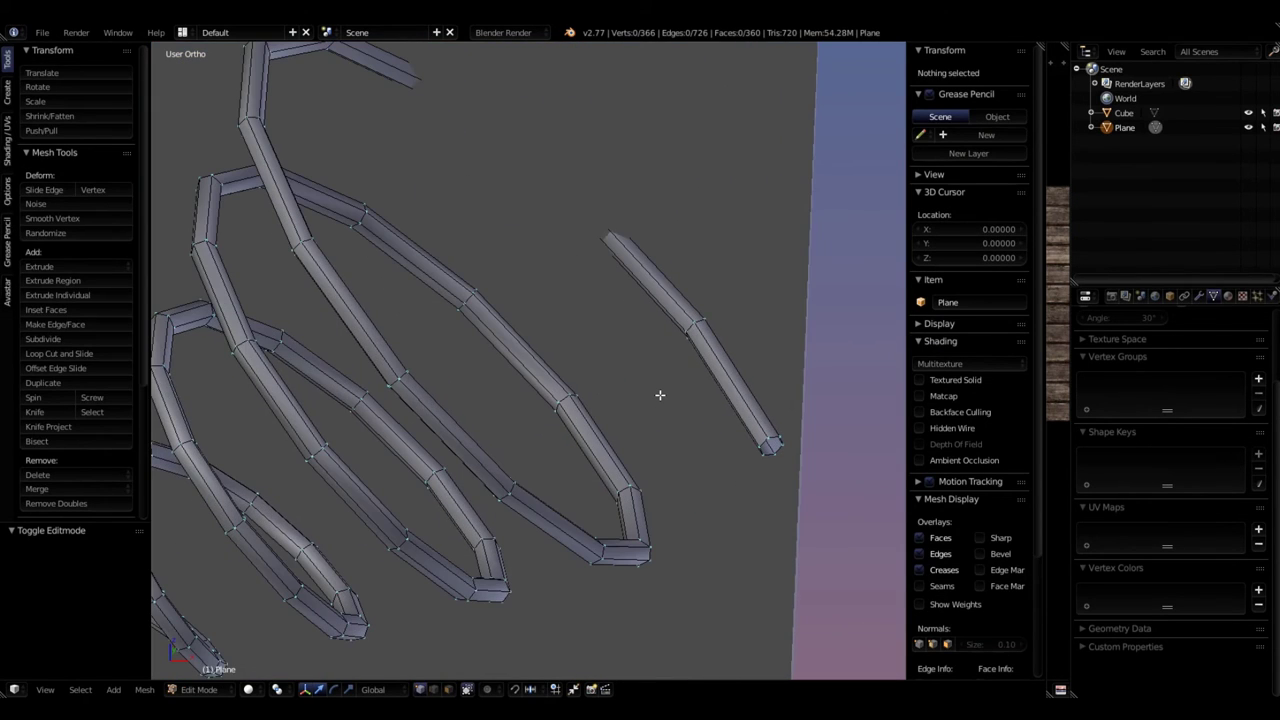
key(a)
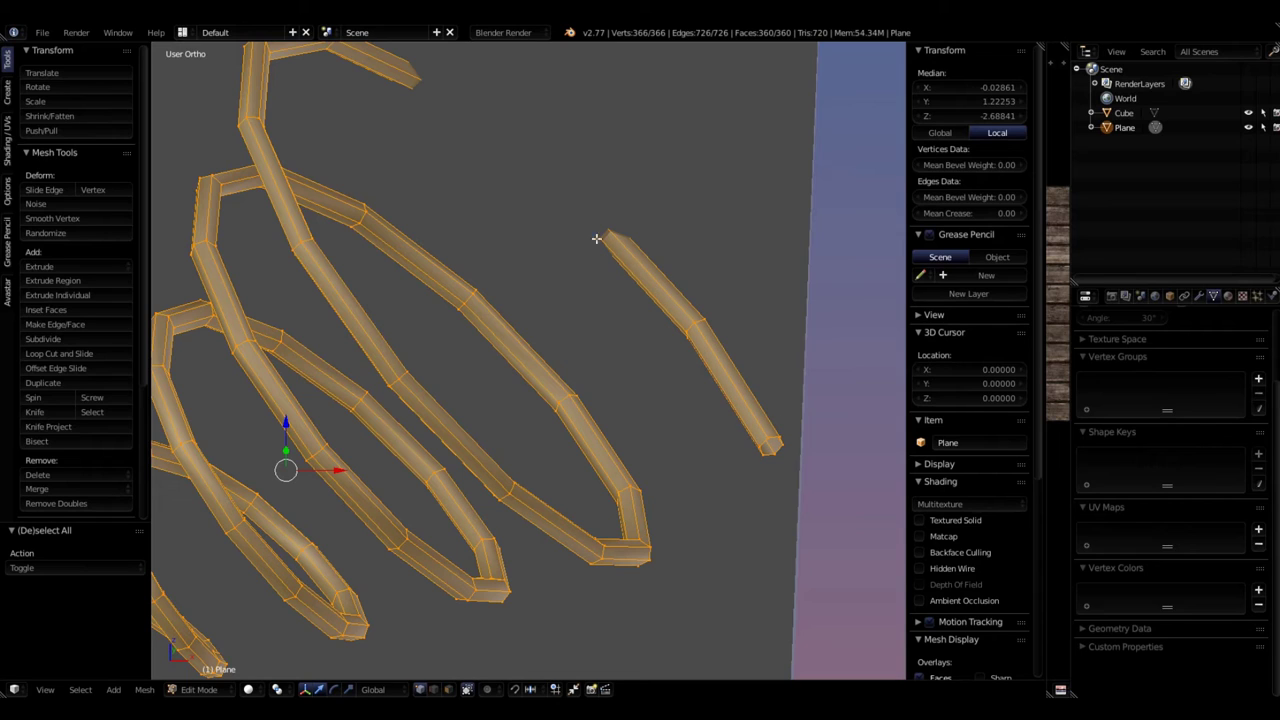
click(52, 504)
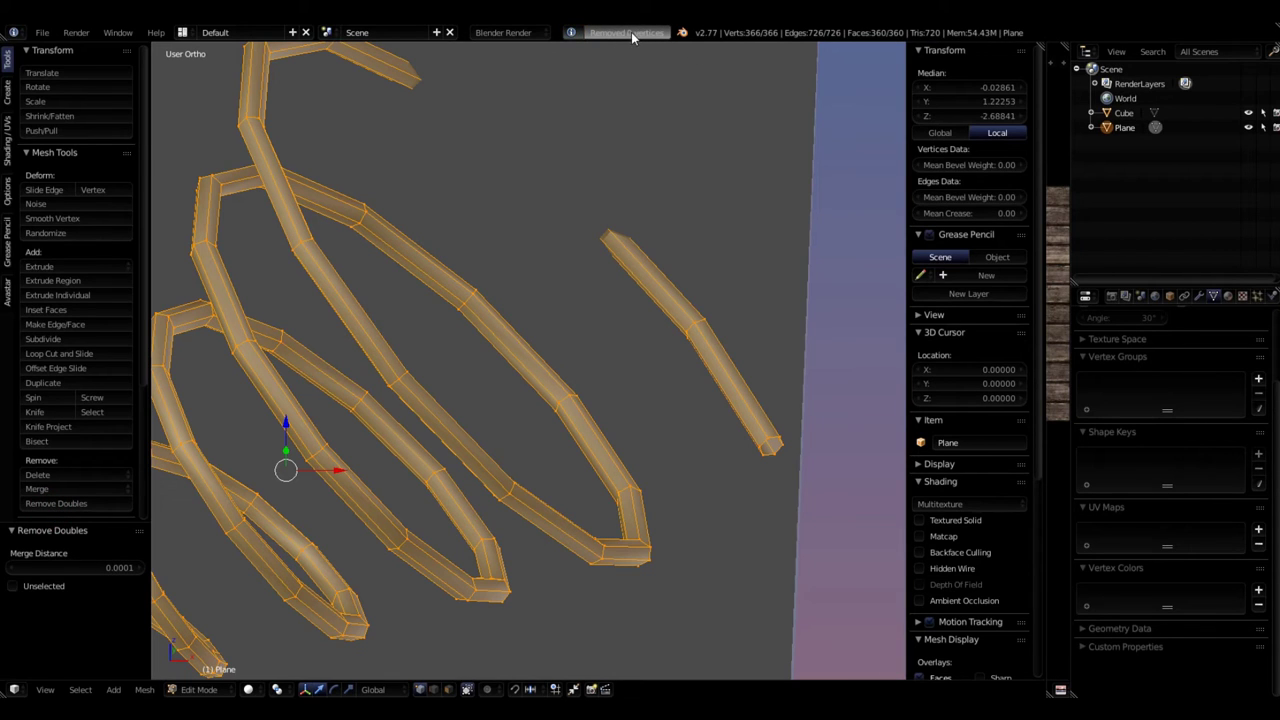
scroll(662, 327, down, 3)
middle_drag(662, 327, 595, 339)
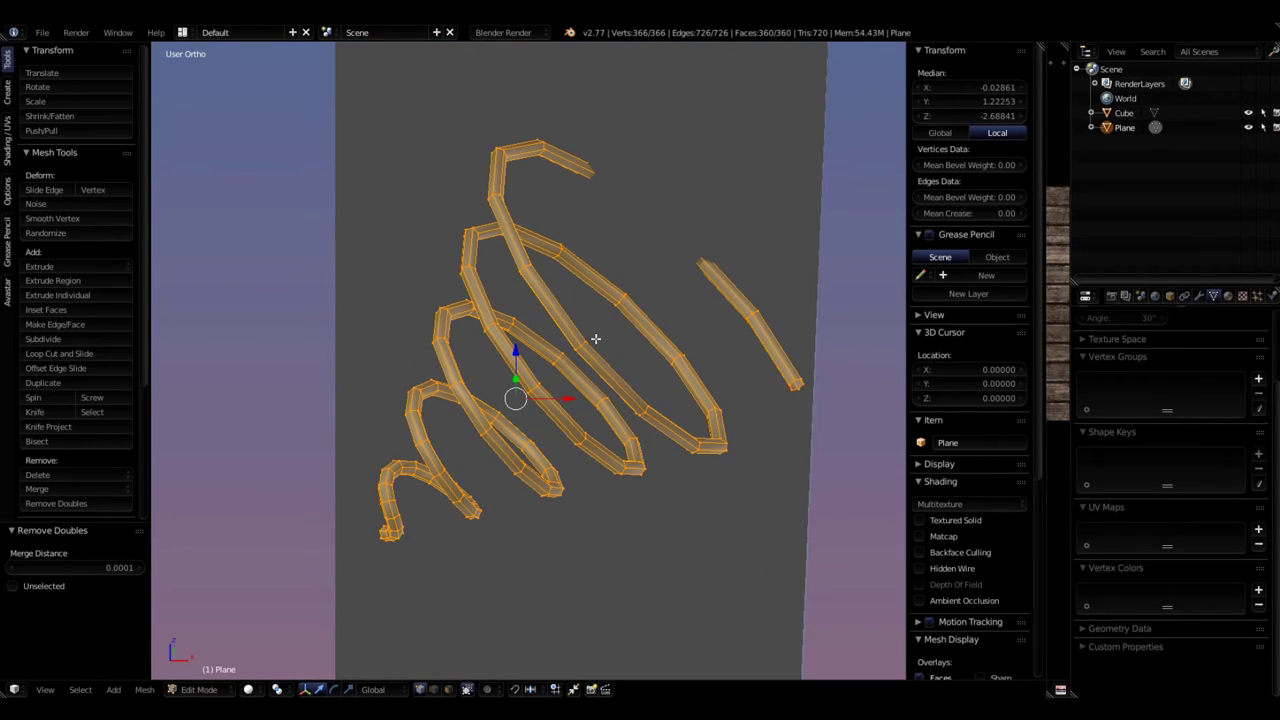
click(70, 504)
scroll(620, 445, down, 2)
scroll(640, 465, up, 4)
scroll(649, 431, down, 3)
mouse_move(649, 431)
middle_down()
mouse_move(686, 420)
mouse_move(823, 429)
mouse_move(765, 439)
mouse_move(654, 422)
middle_up()
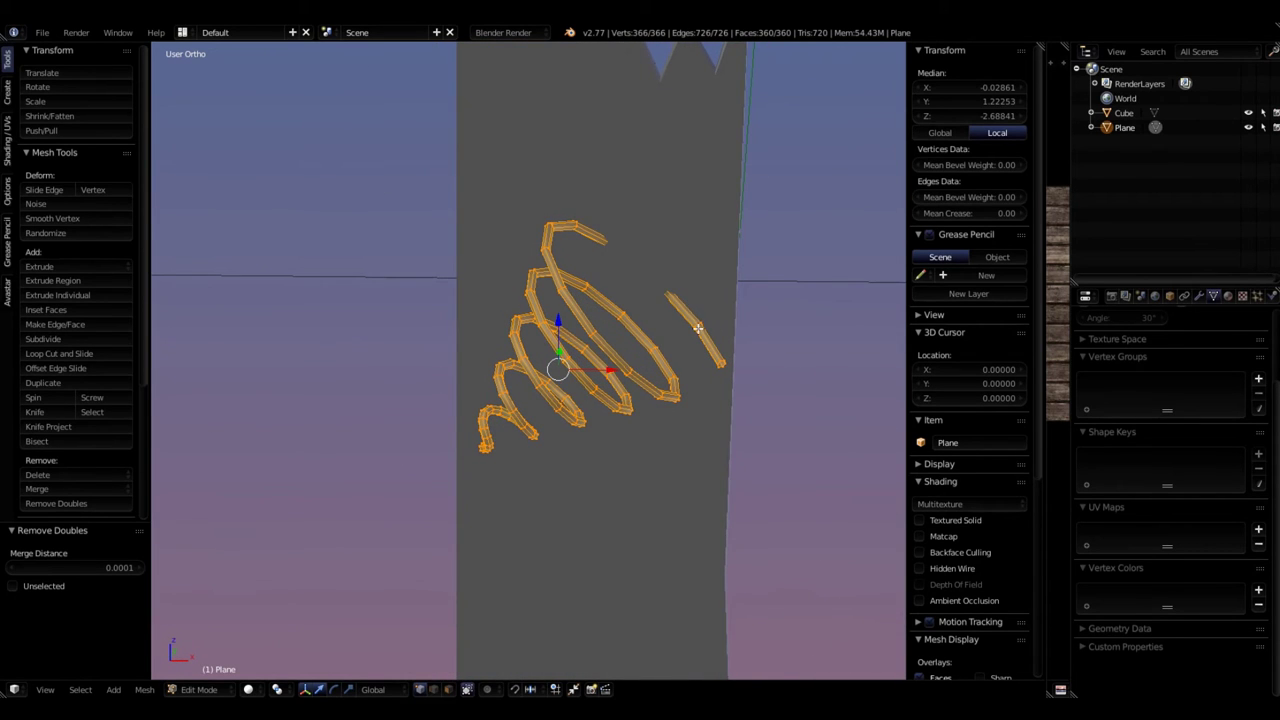
scroll(698, 330, up, 6)
scroll(723, 385, up, 2)
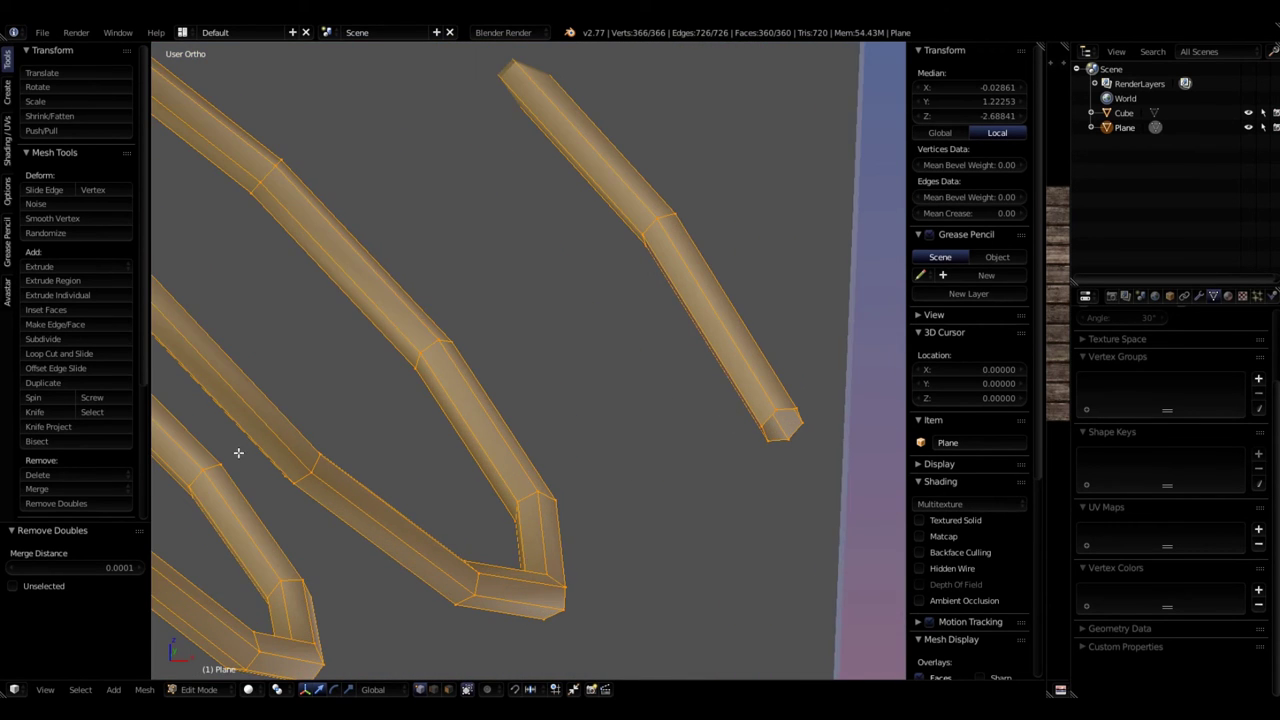
- Mark a lengthwise edge loop of the tube as a seam, then reselect the whole mesh
alt+right_click(767, 393)
scroll(767, 395, down, 6)
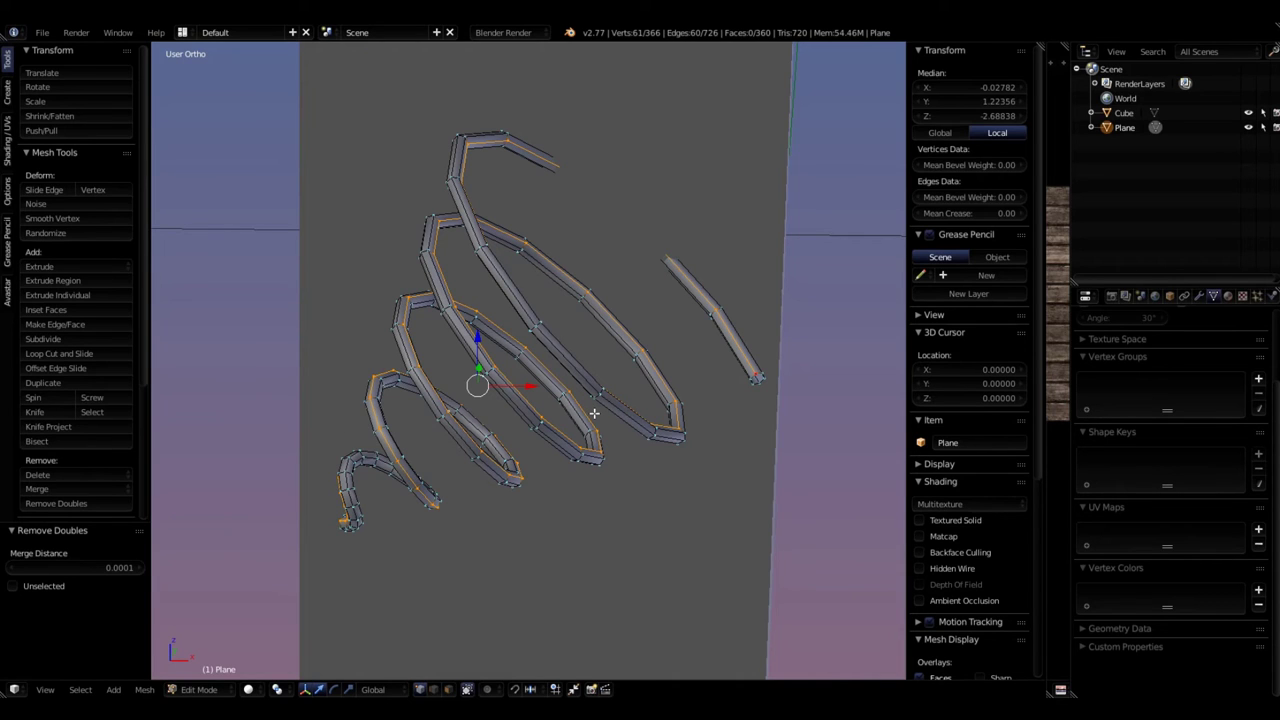
key(ctrl+e)
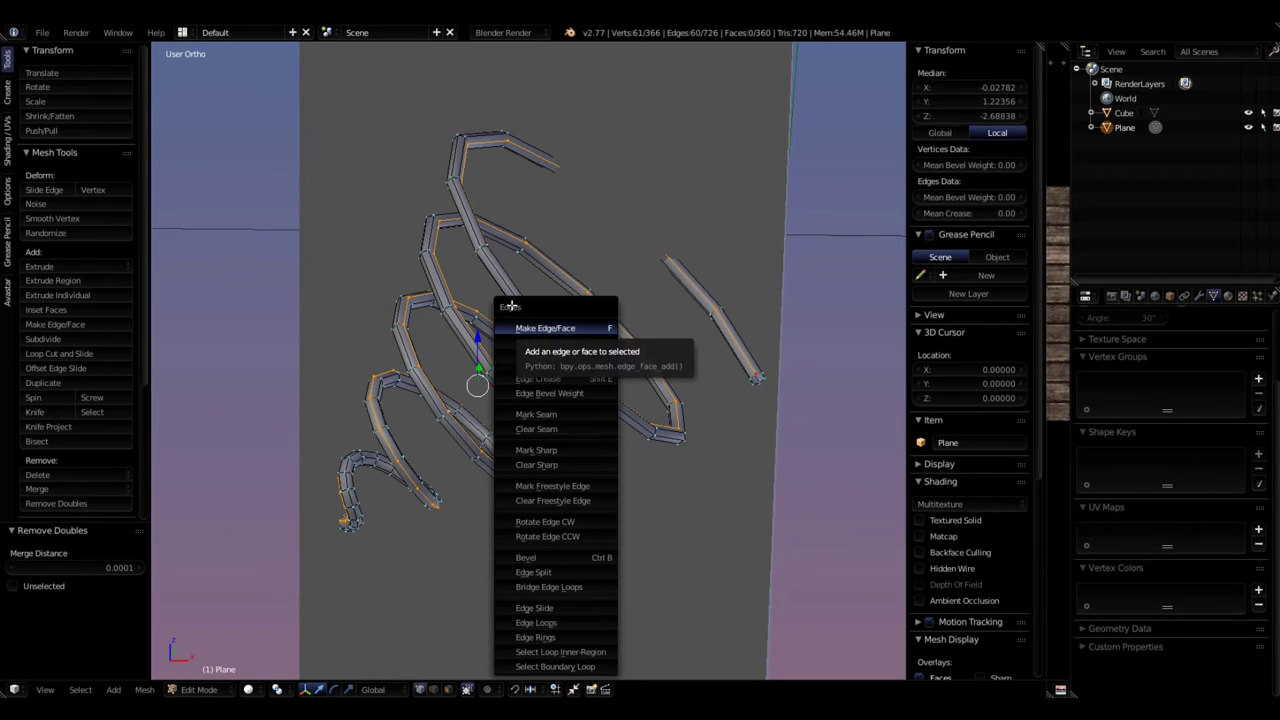
click(540, 414)
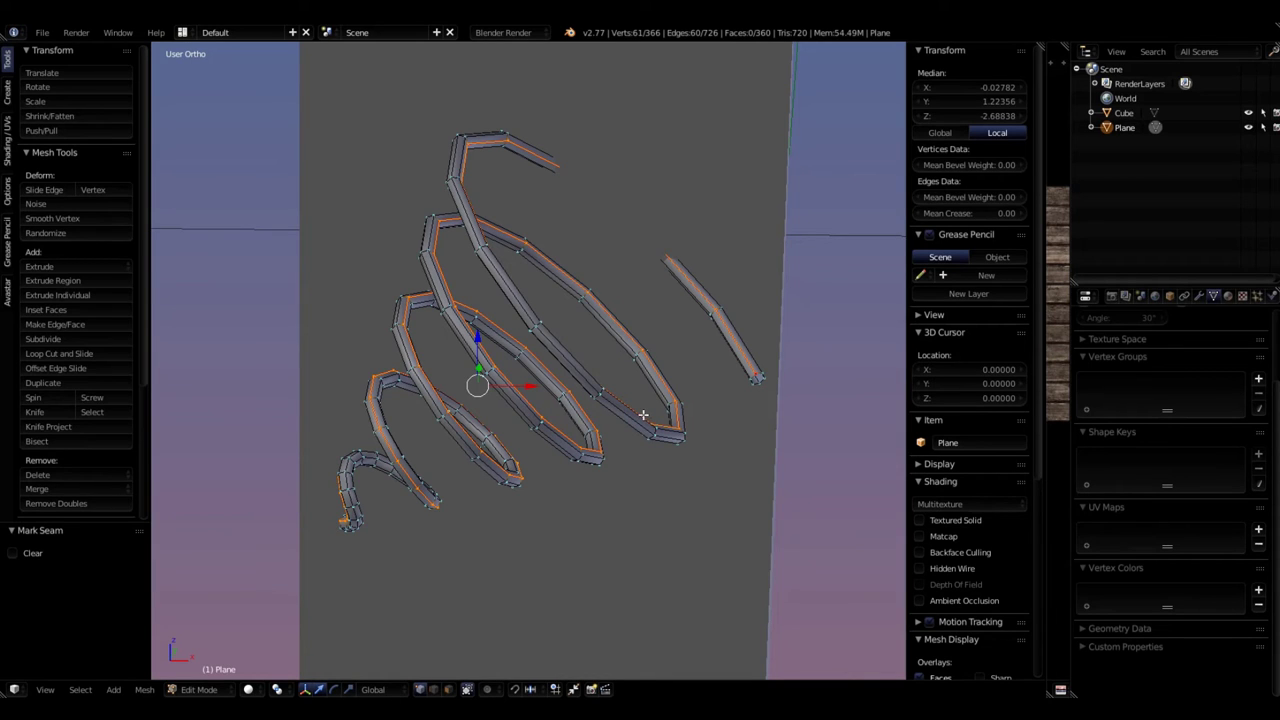
key(a)
key(a)
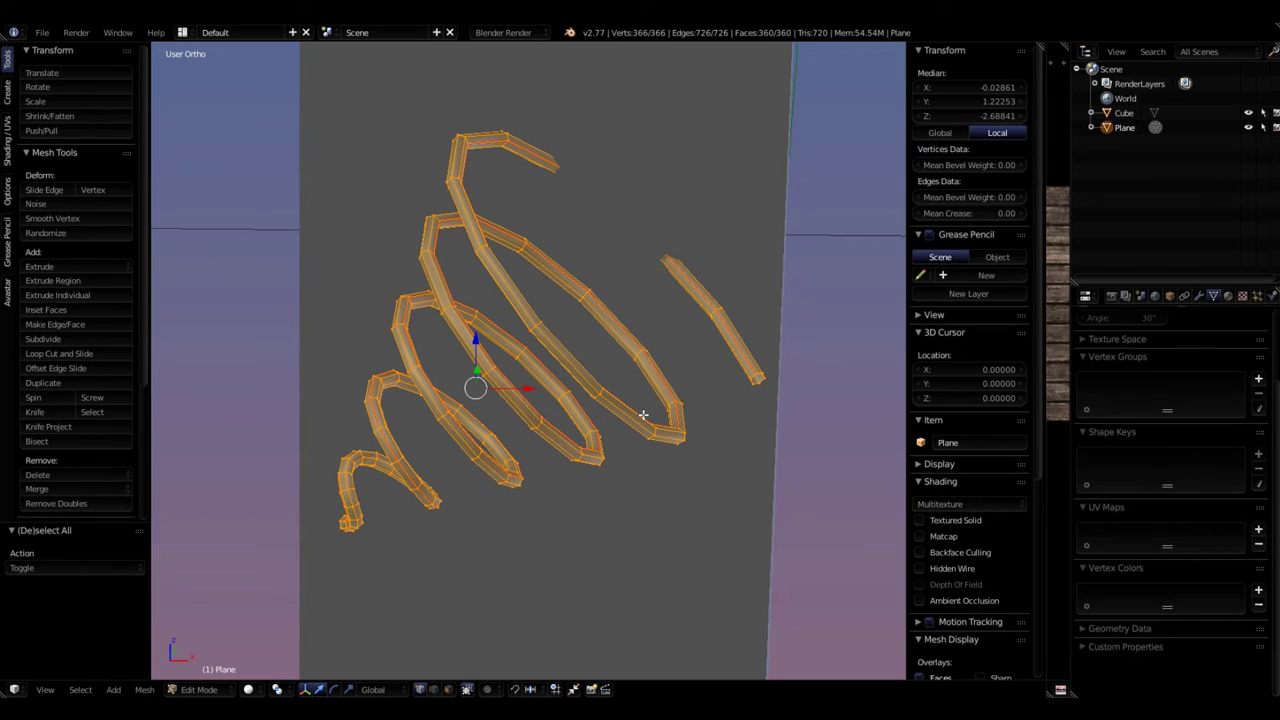
key(u)
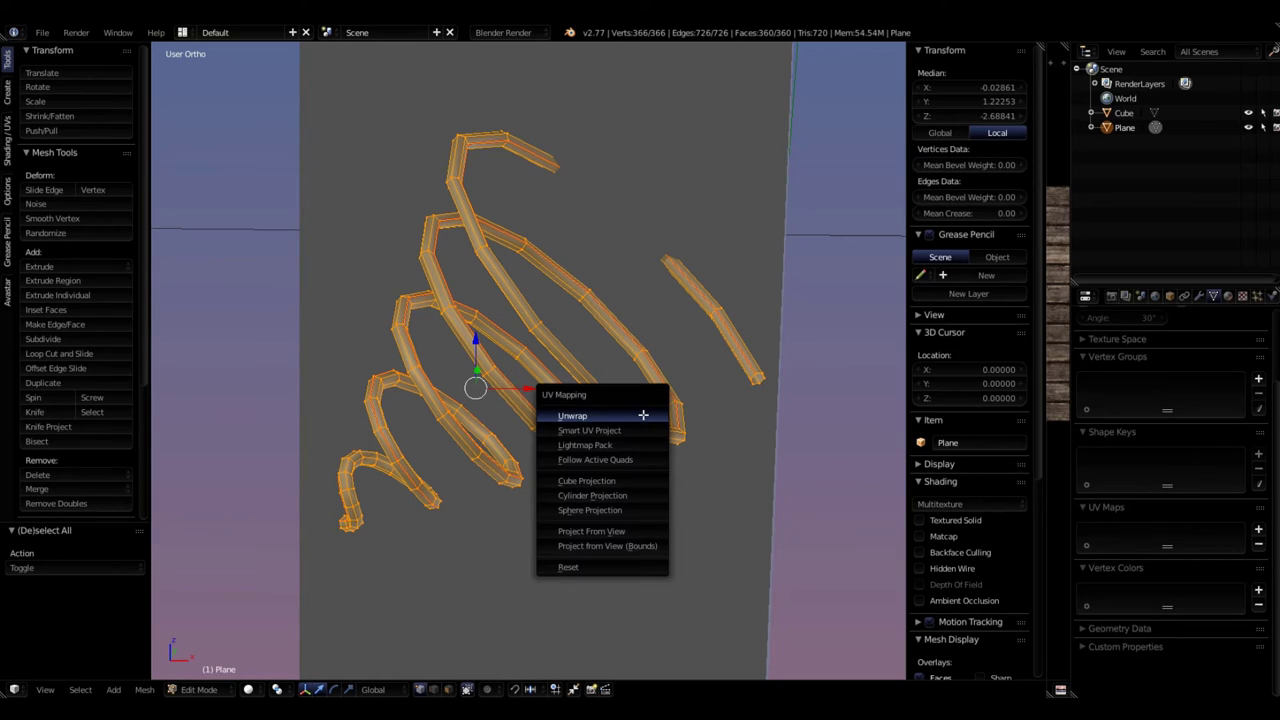
- Unwrap the spring into a new UVMap and widen the UV editor to show its strip on Old Wood
click(573, 416)
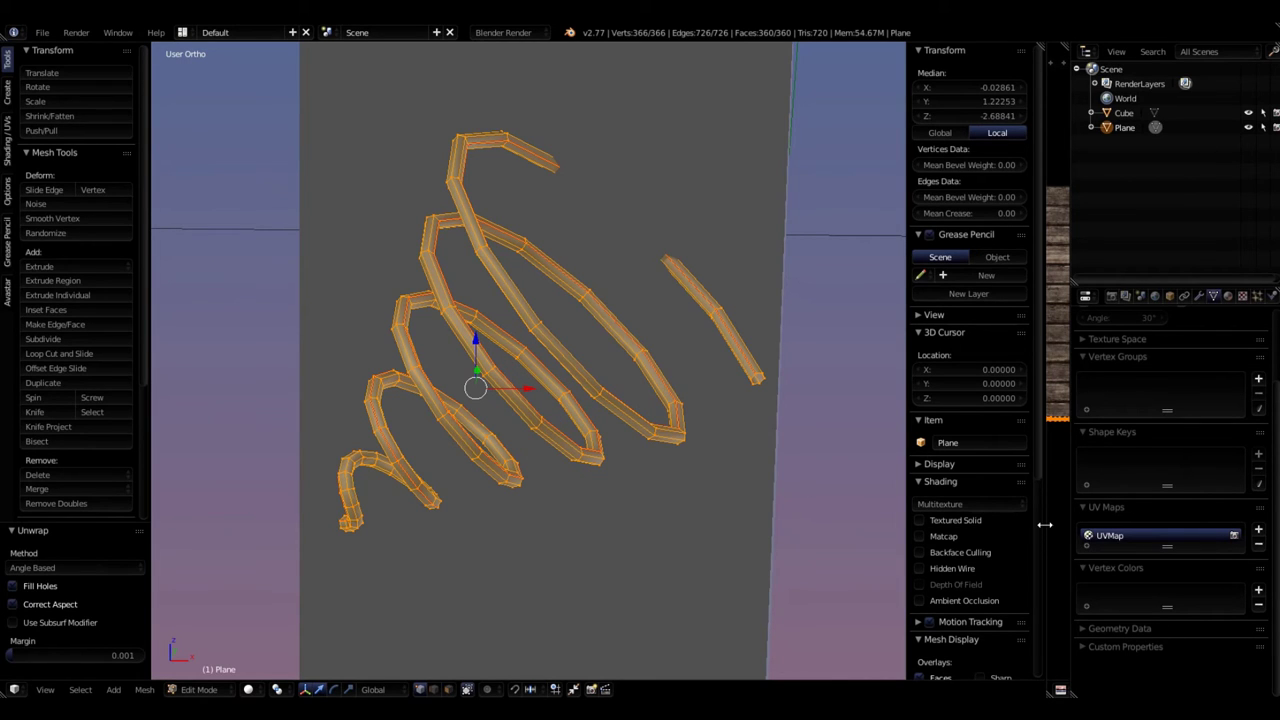
drag(1046, 524, 664, 513)
scroll(916, 436, up, 5)
scroll(934, 400, down, 4)
middle_drag(851, 417, 560, 453)
scroll(560, 423, down, 1)
scroll(785, 408, up, 2)
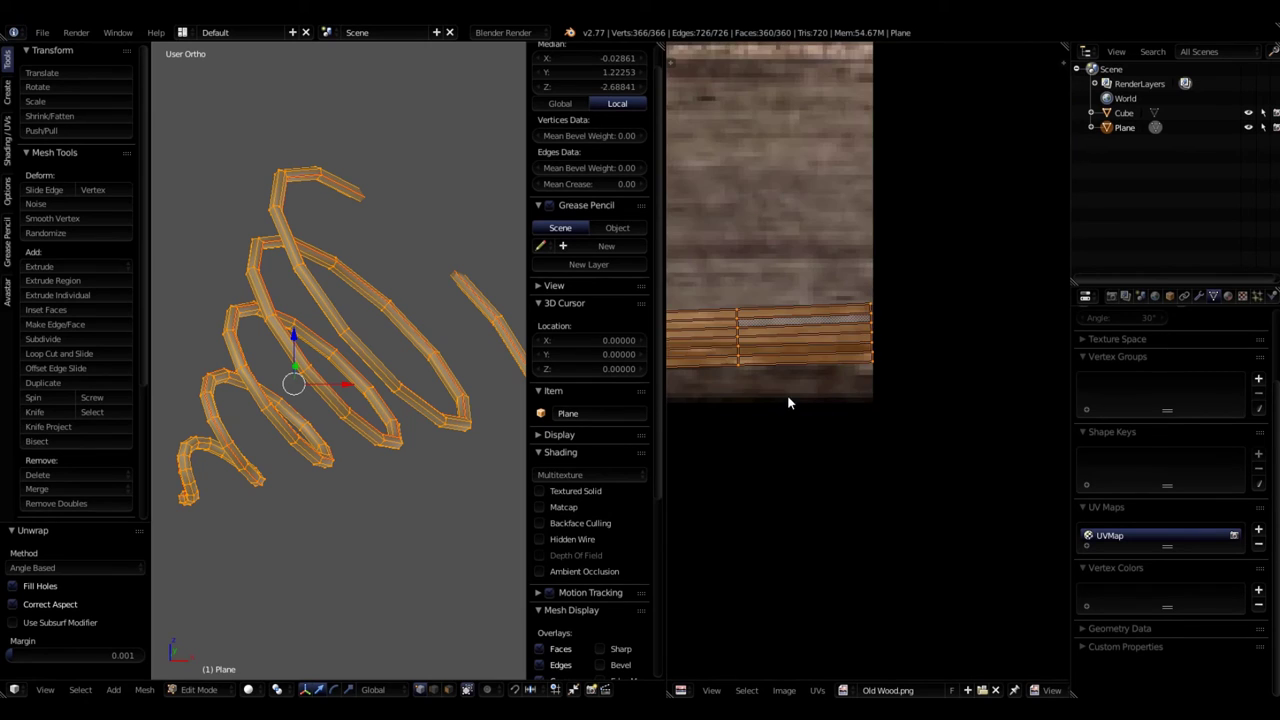
scroll(790, 390, up, 2)
- Select the bottom UV edge of the strip and flatten it with Align Y
right_click(802, 338)
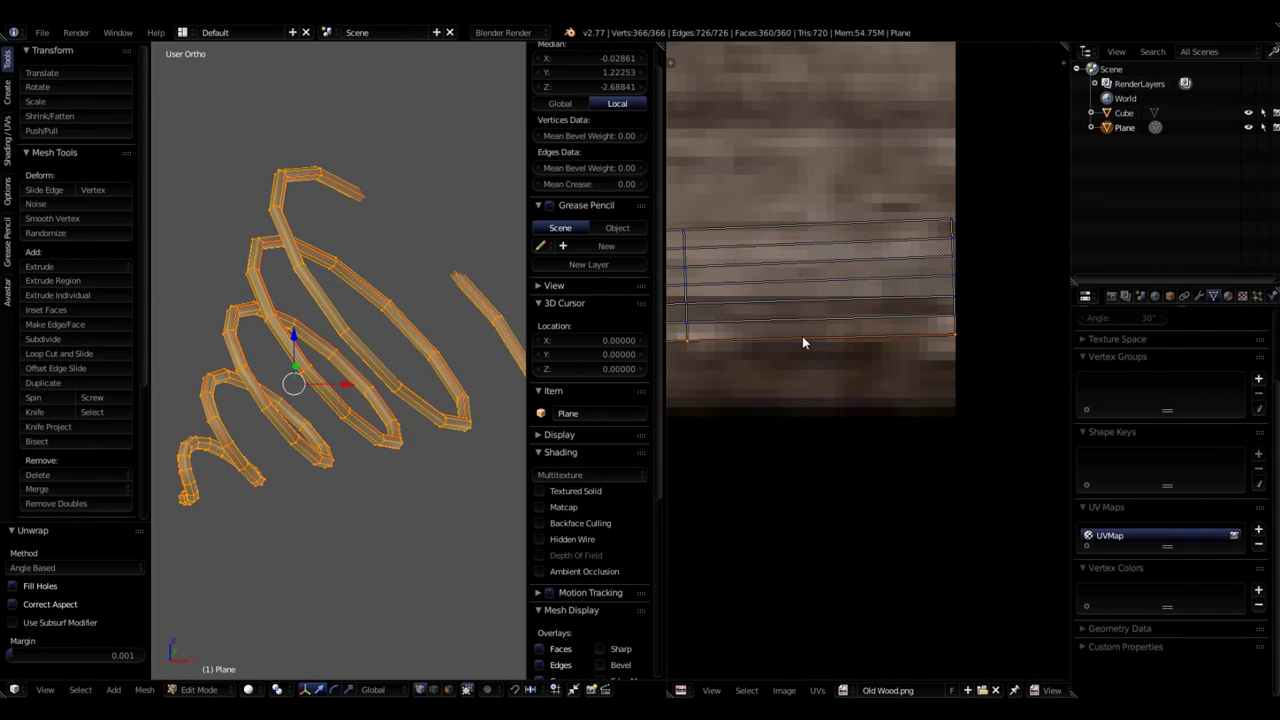
scroll(802, 346, down, 3)
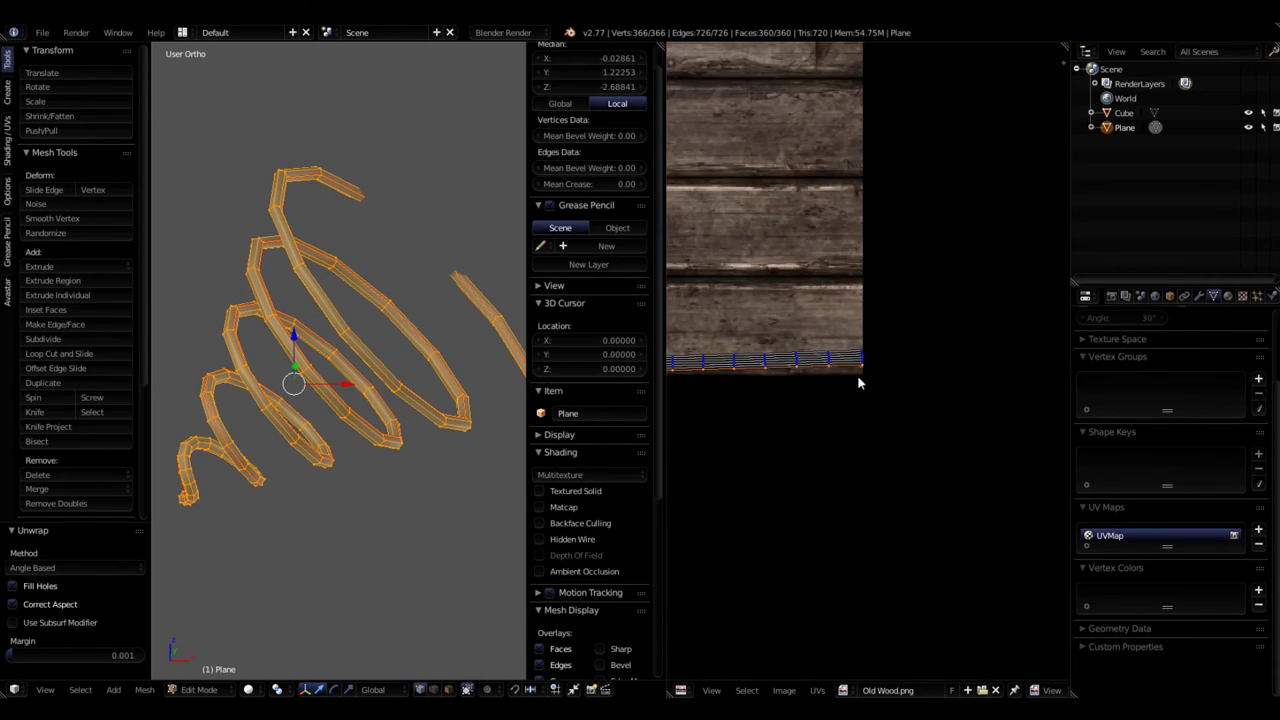
scroll(702, 396, down, 2)
scroll(836, 376, up, 5)
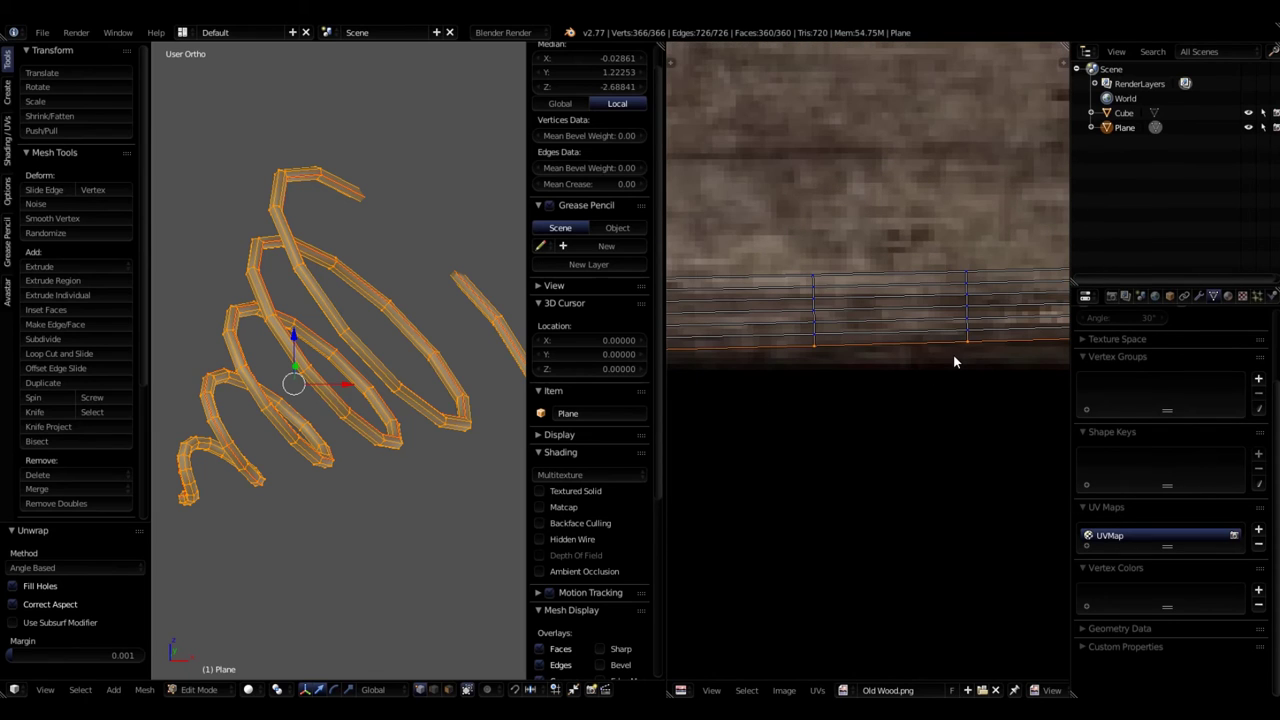
key(w)
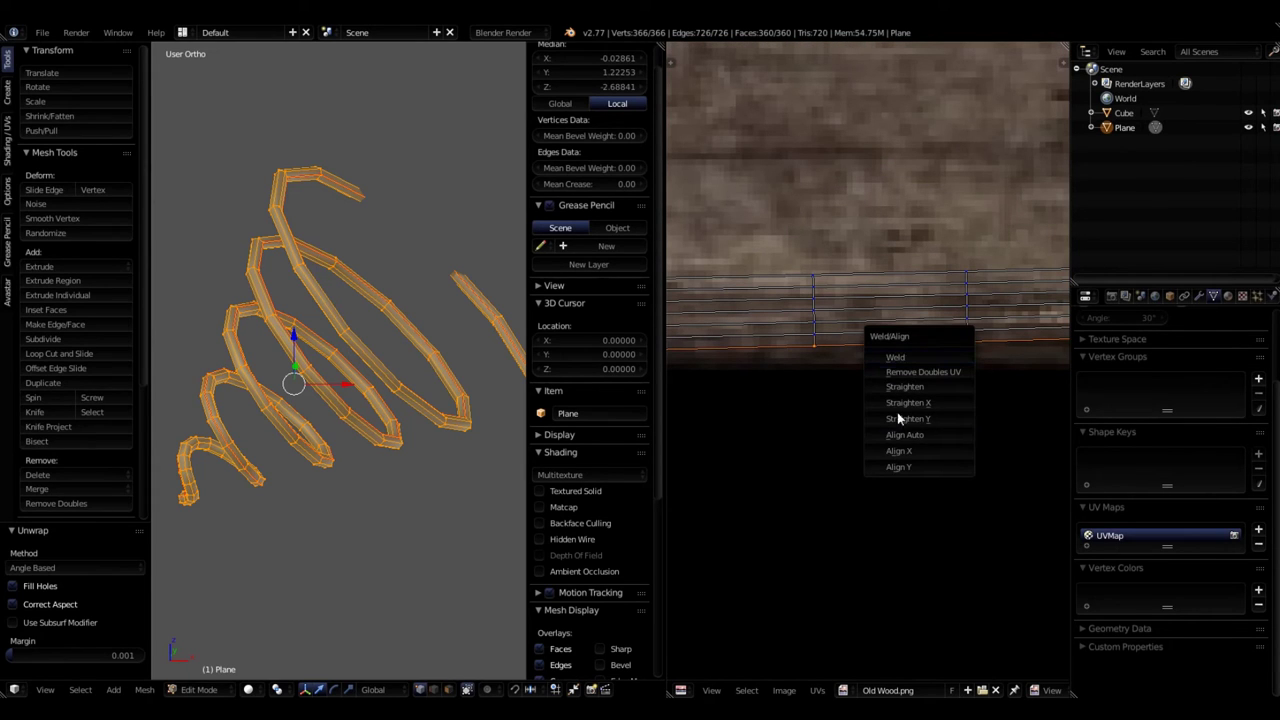
click(893, 467)
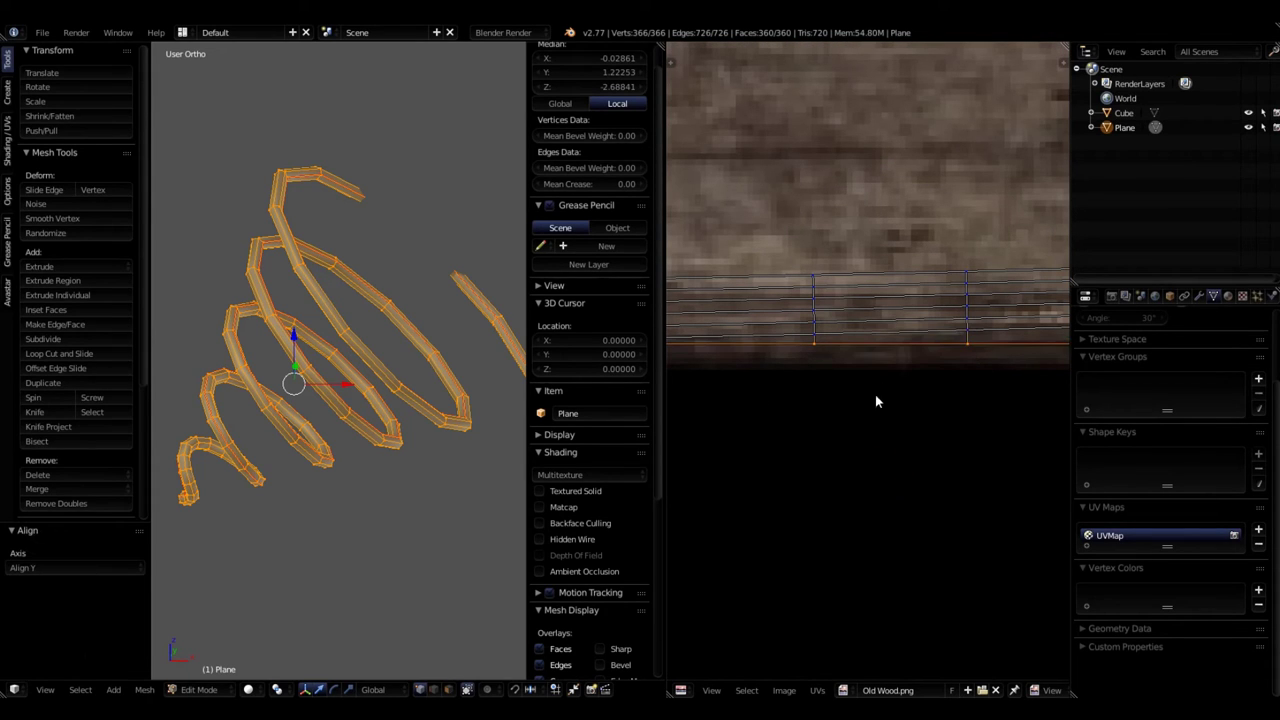
key(w)
click(892, 340)
- Repeat Align Y on the remaining strip edges up to the top edge
key(w)
click(899, 318)
key(w)
click(906, 310)
key(w)
click(914, 291)
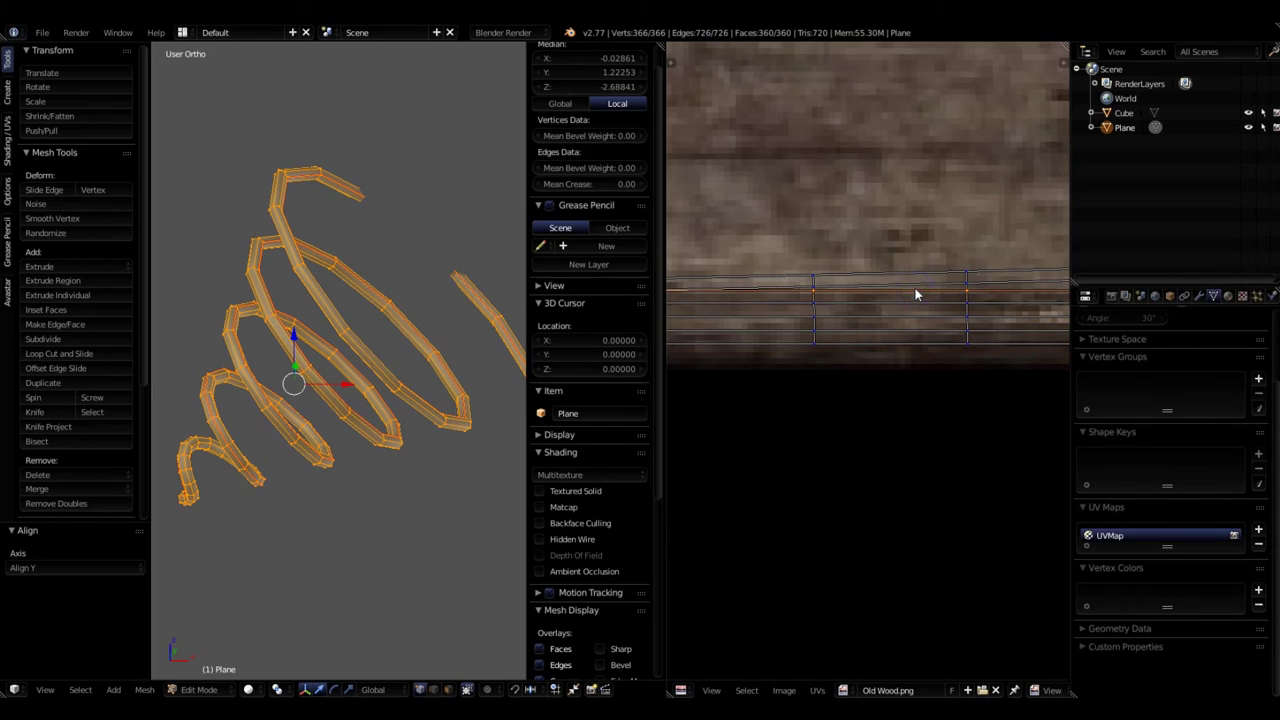
key(w)
click(916, 283)
click(926, 271)
scroll(926, 271, down, 8)
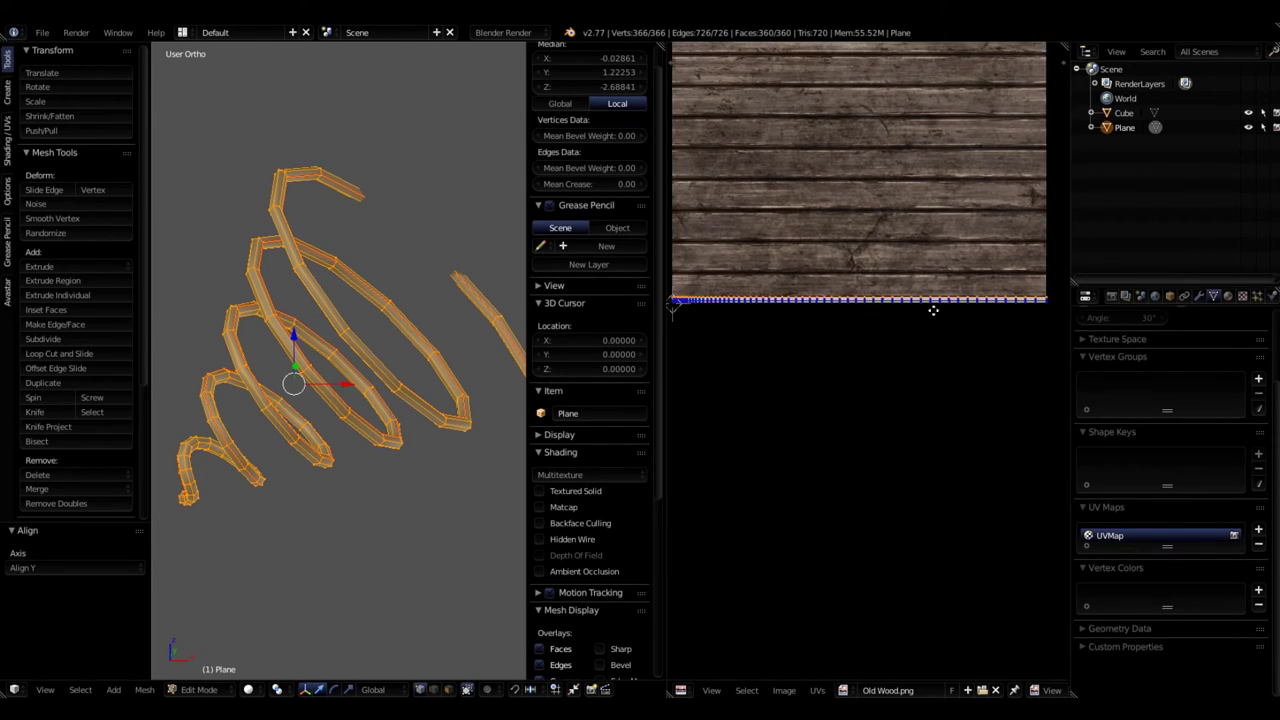
scroll(950, 300, up, 5)
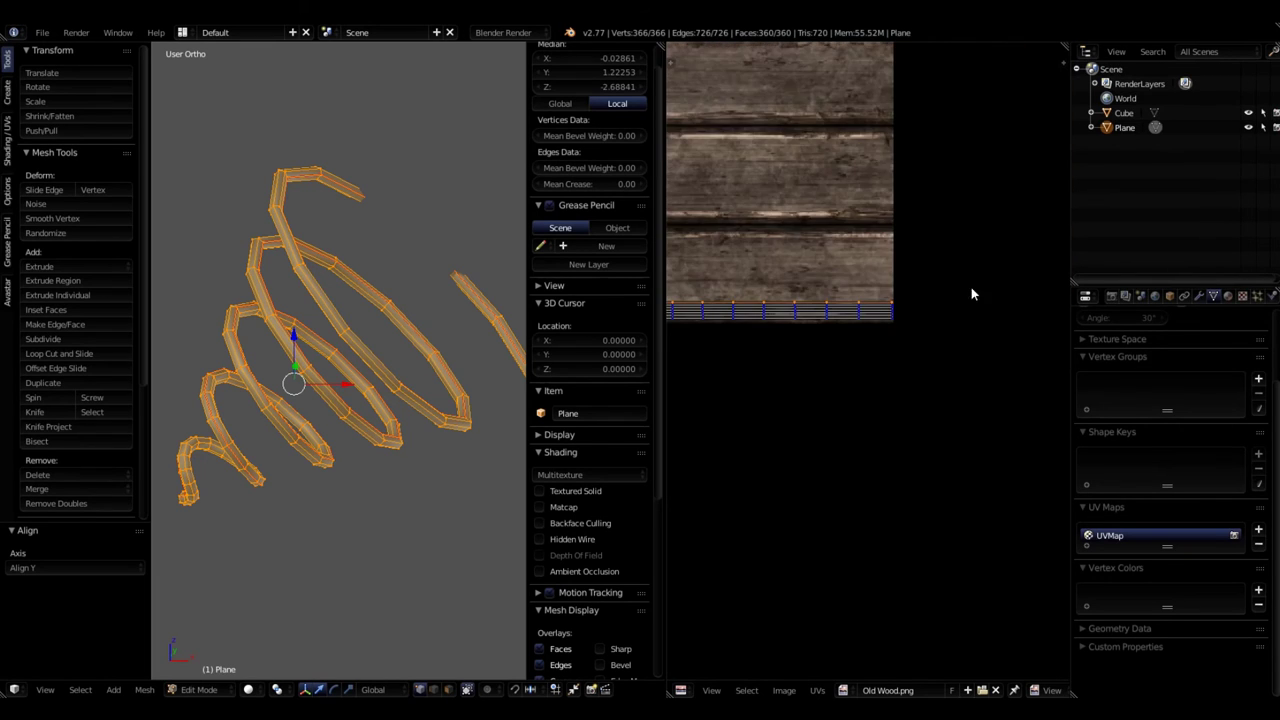
scroll(841, 296, up, 3)
scroll(830, 316, down, 2)
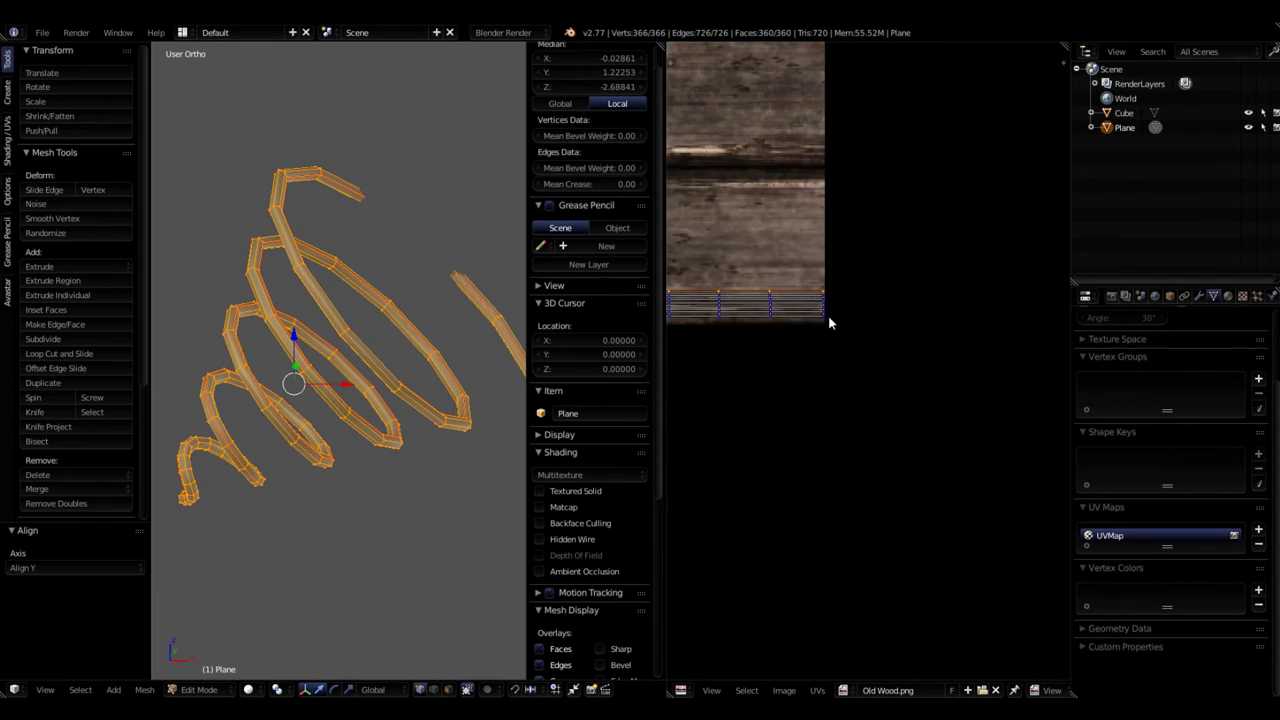
middle_drag(798, 253, 1041, 418)
scroll(931, 375, down, 4)
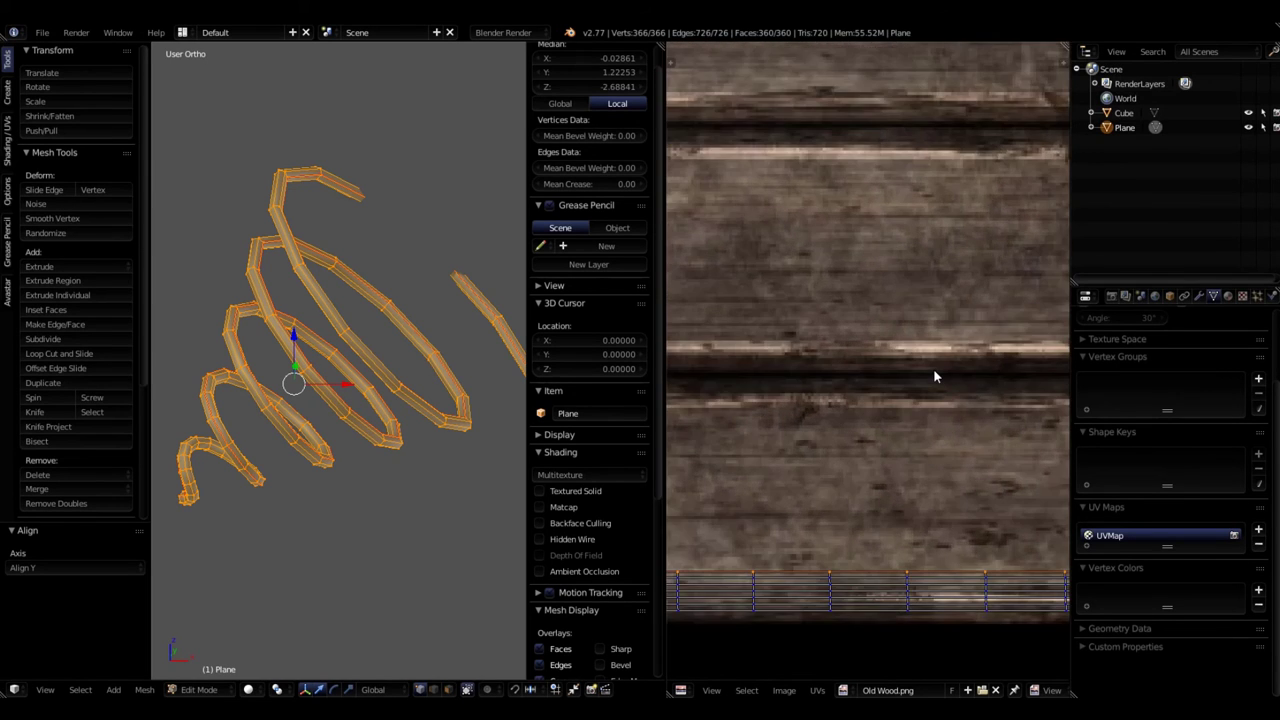
middle_drag(952, 391, 1030, 415)
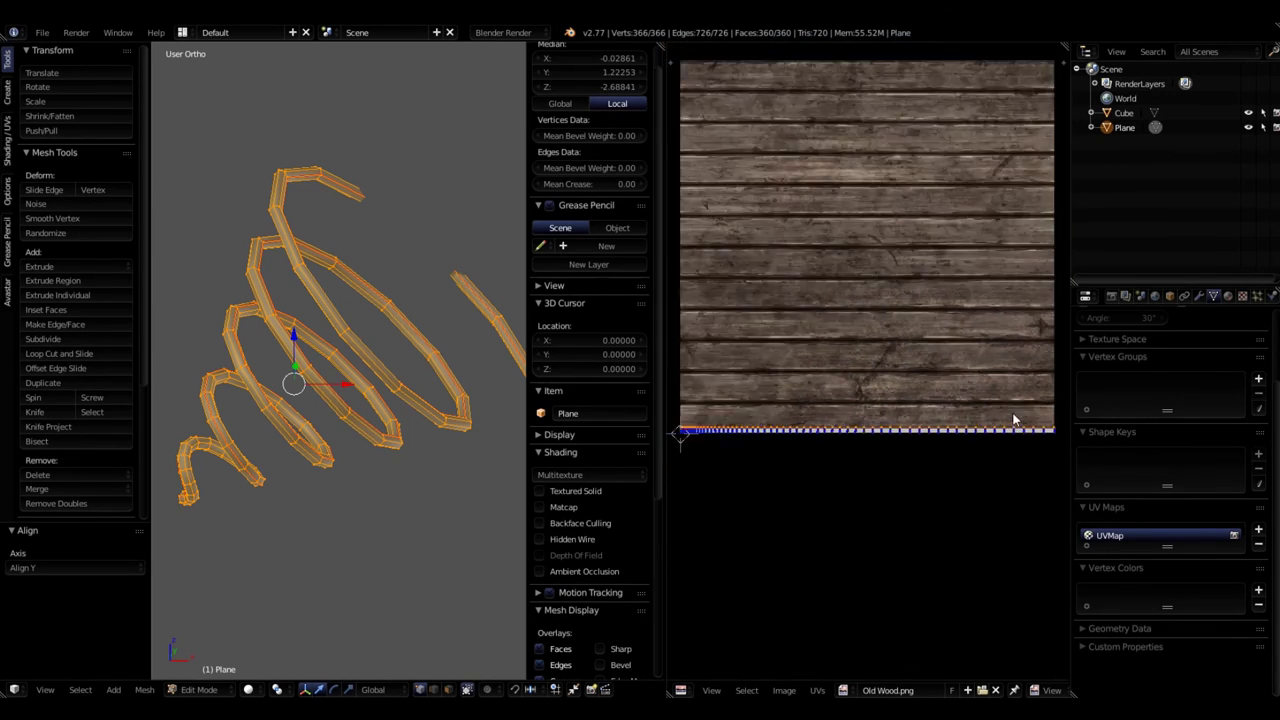
scroll(1008, 415, down, 3)
key(a)
scroll(910, 430, up, 8)
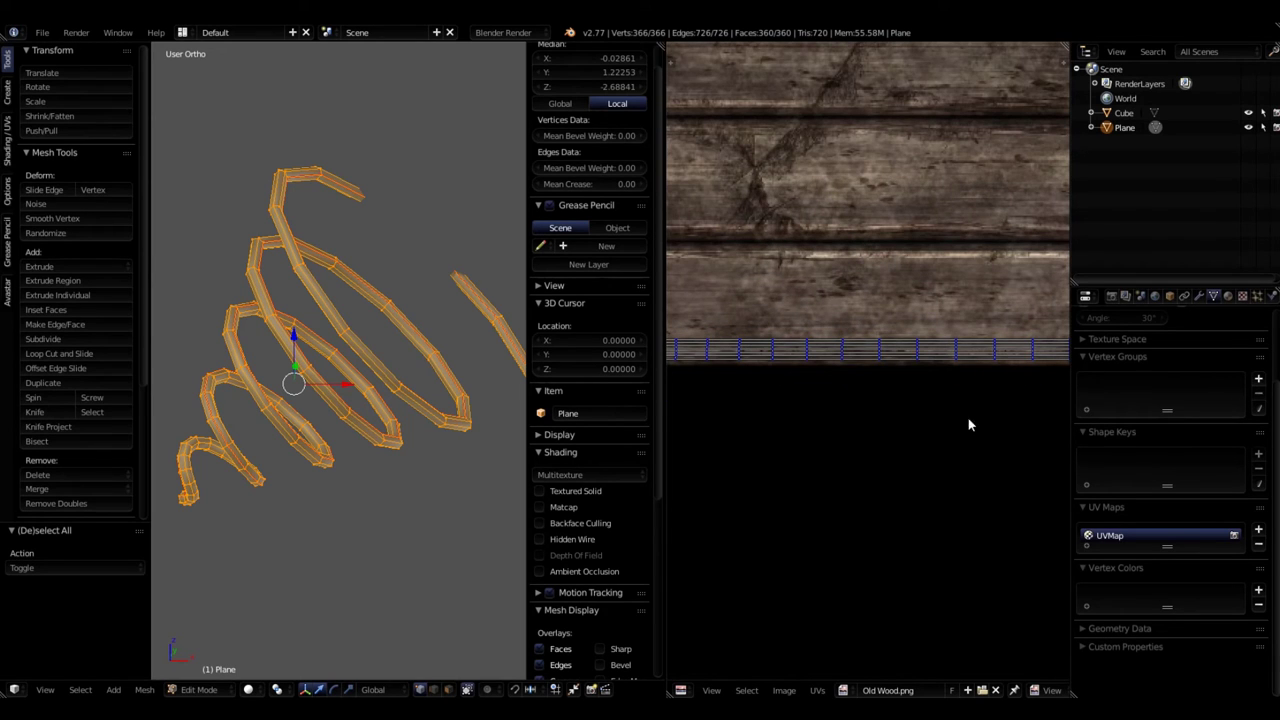
middle_drag(420, 380, 478, 400)
scroll(478, 400, down, 2)
scroll(478, 400, up, 2)
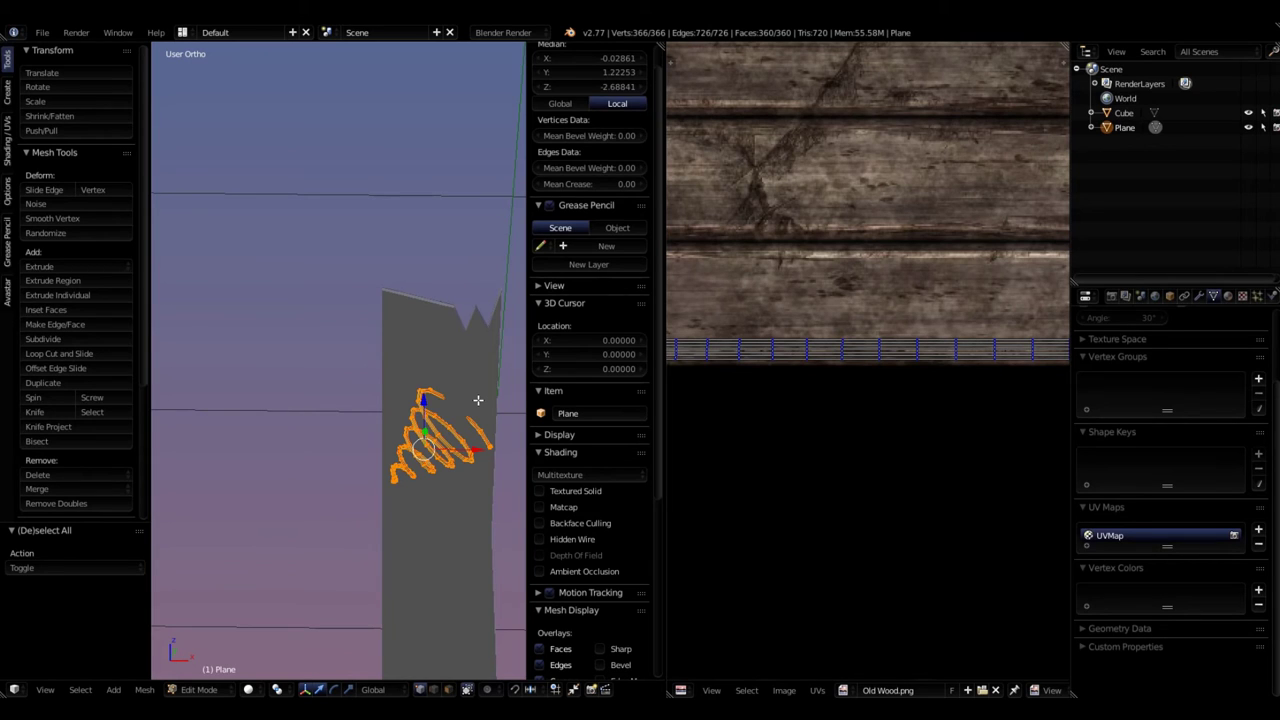
- Leave the spiral's Edit Mode, edit the Cube wall, and show its 48-face UV layout over the wood
key(Tab)
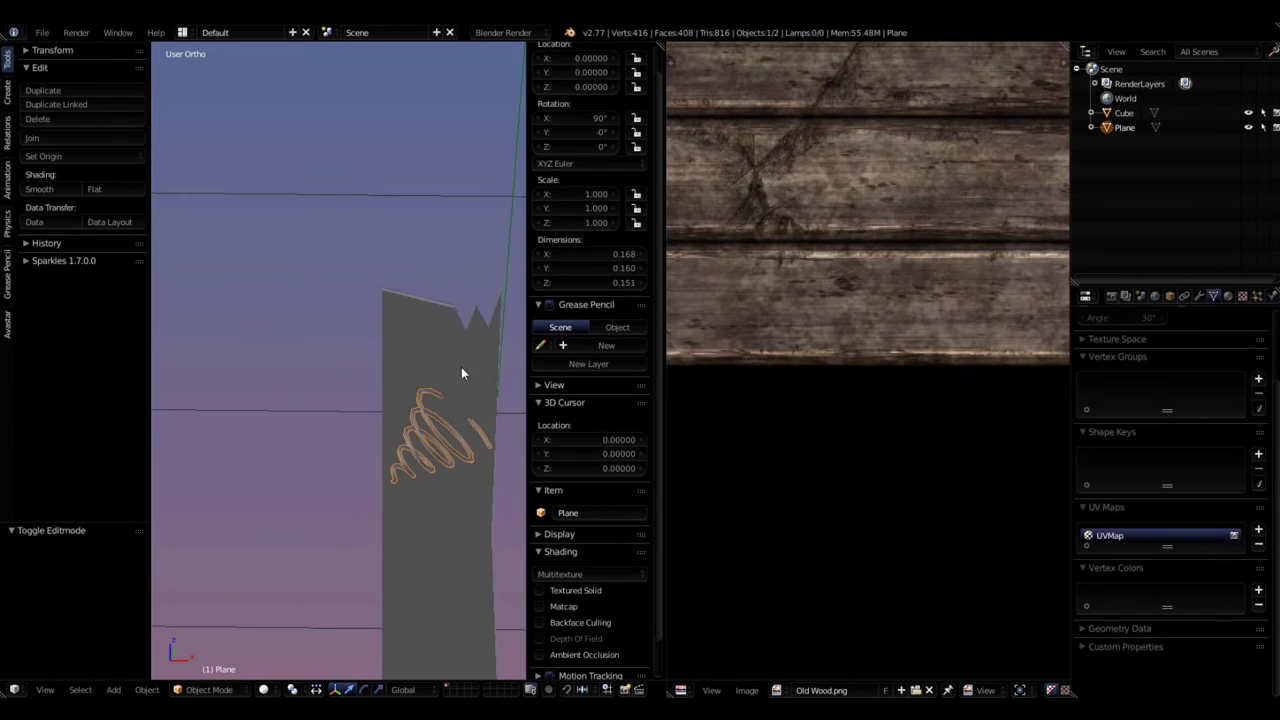
right_click(463, 365)
key(Tab)
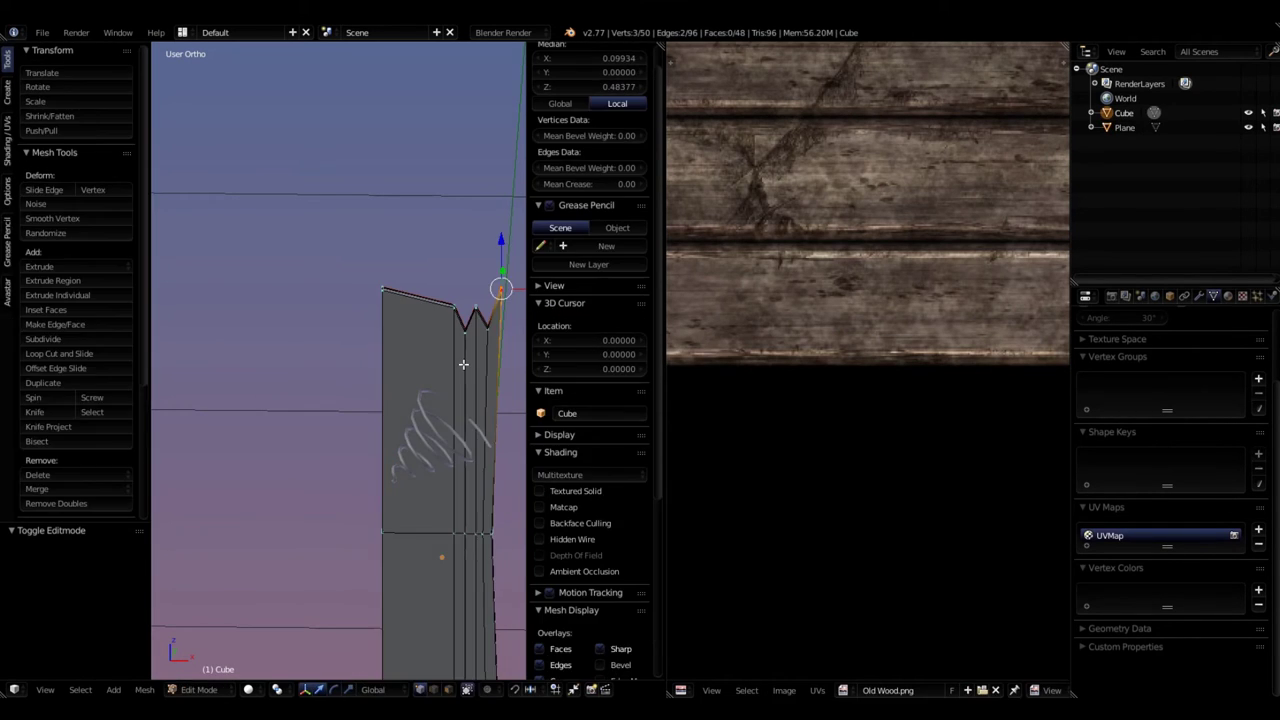
key(a)
key(a)
scroll(927, 218, down, 3)
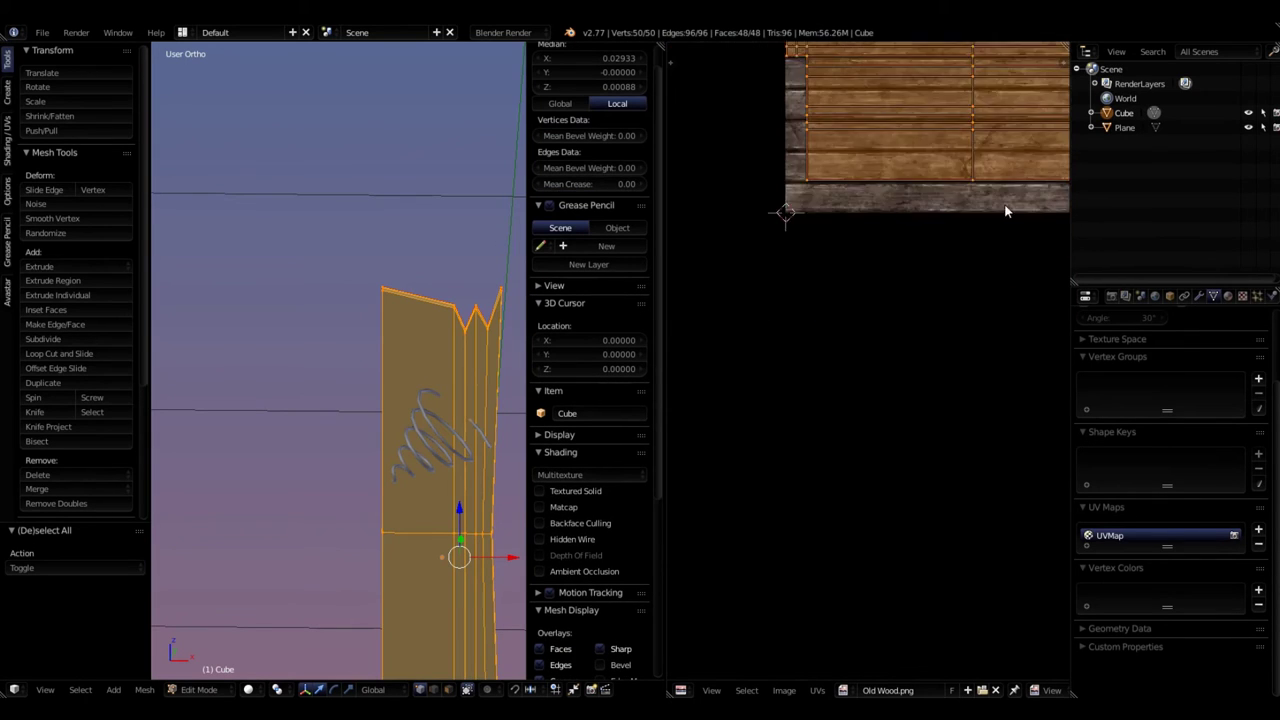
middle_drag(927, 218, 802, 378)
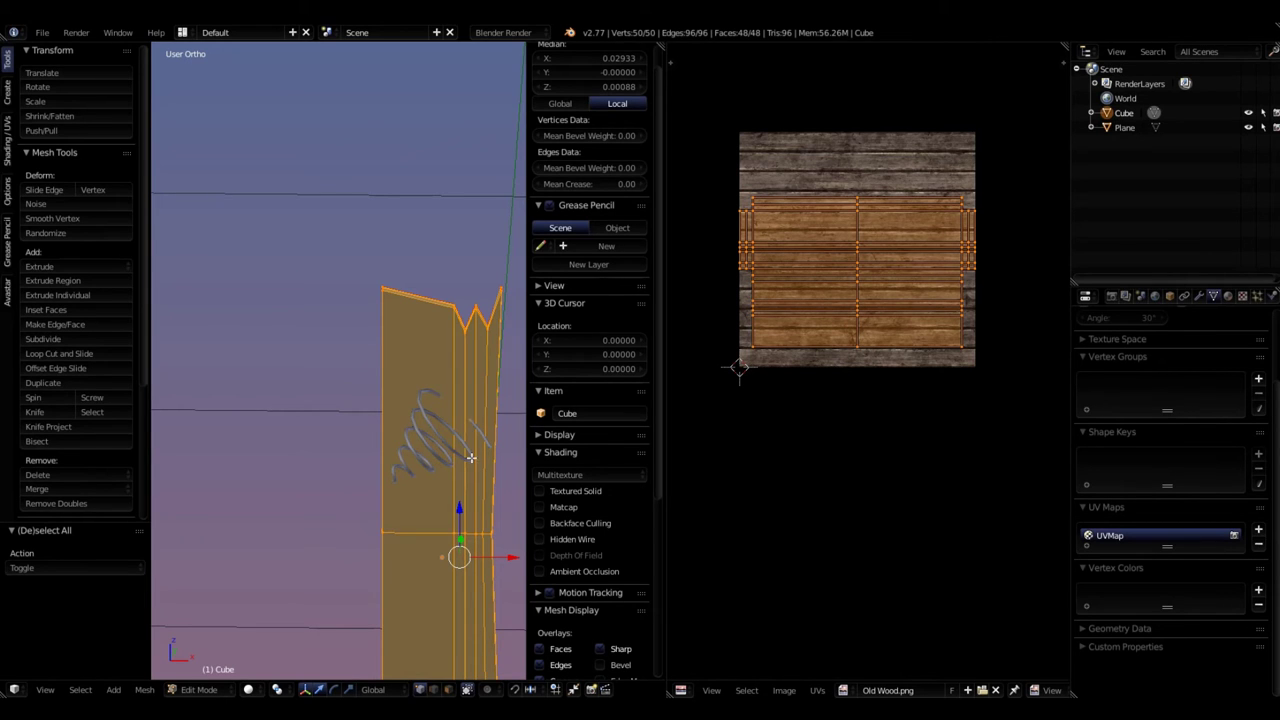
- Leave the wall's Edit Mode and widen the 3D view
scroll(472, 456, up, 4)
key(Tab)
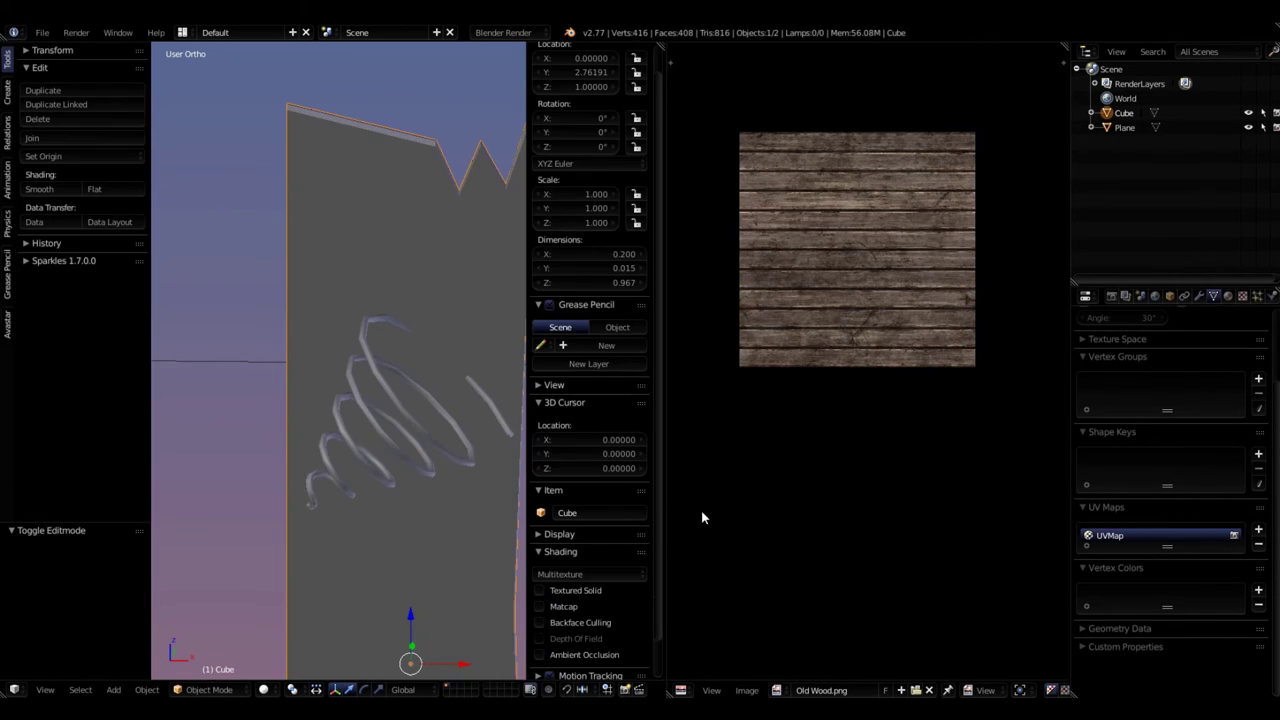
drag(667, 505, 1045, 495)
scroll(659, 457, down, 4)
scroll(659, 463, up, 8)
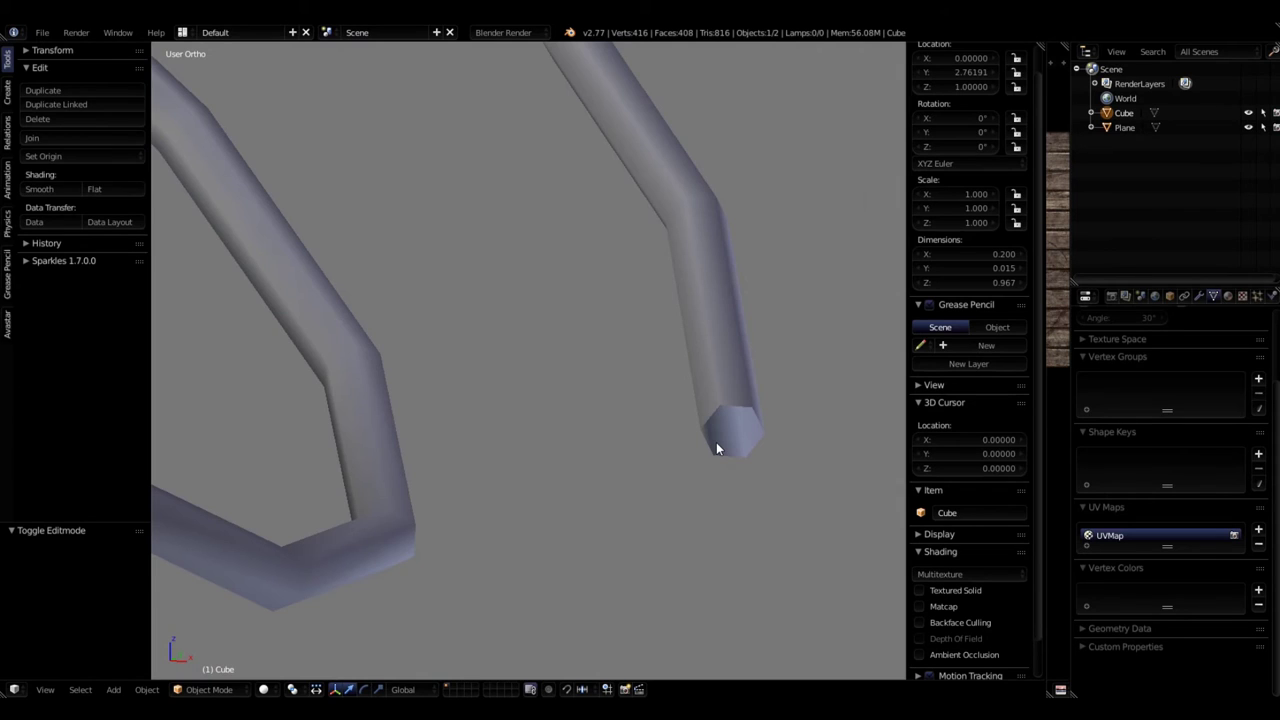
scroll(716, 441, down, 5)
scroll(724, 426, up, 3)
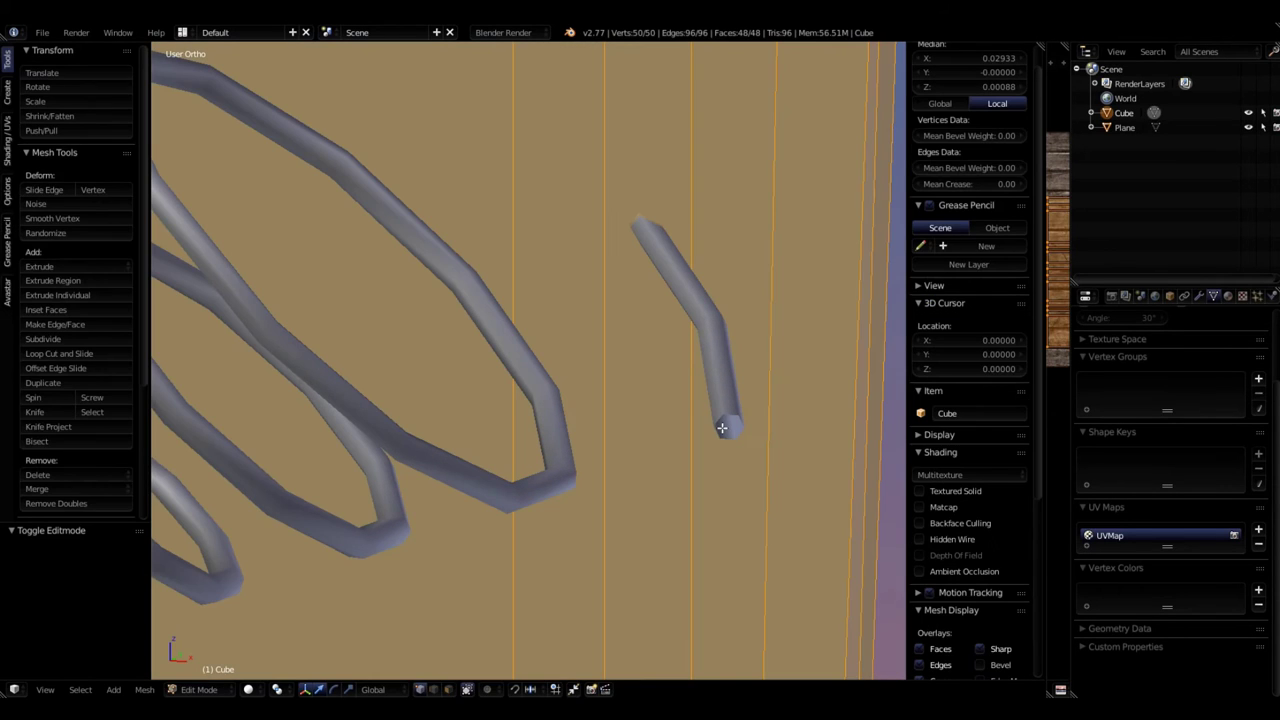
- Select the spiral's open end loop and fill it with a cap face, giving 361 faces
key(Tab)
right_click(722, 427)
key(Tab)
scroll(722, 427, up, 5)
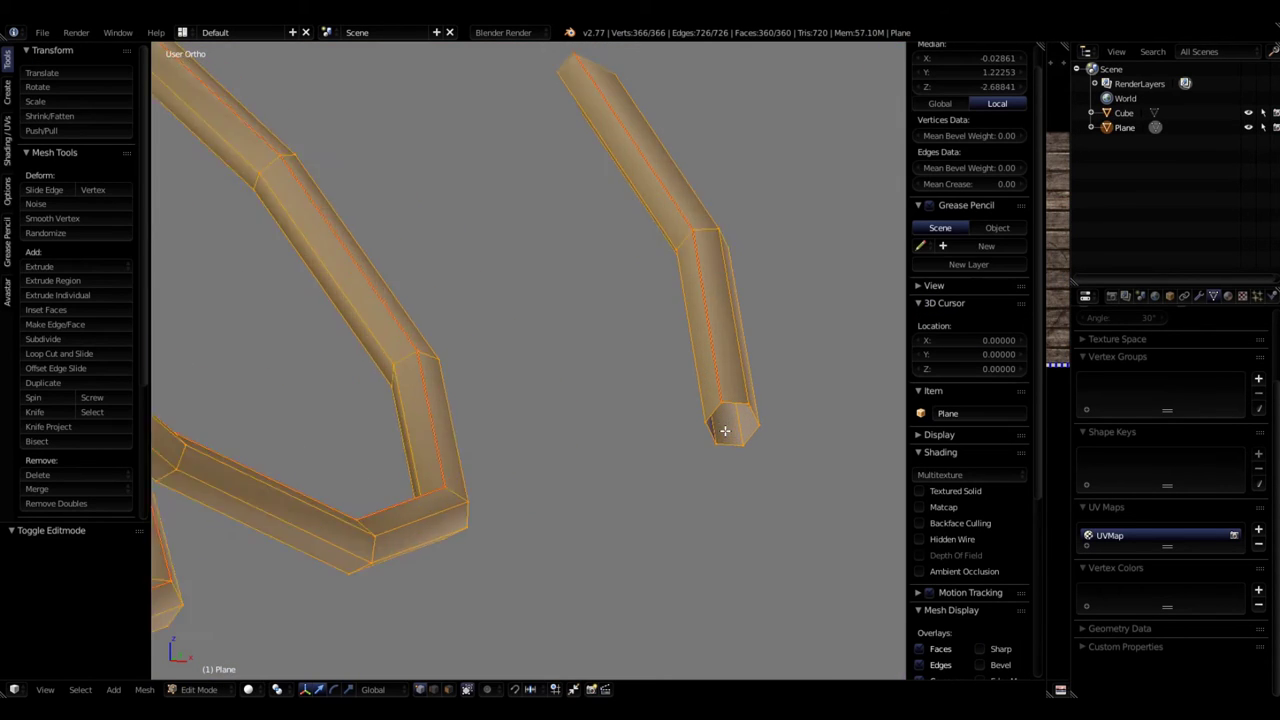
alt+right_click(736, 455)
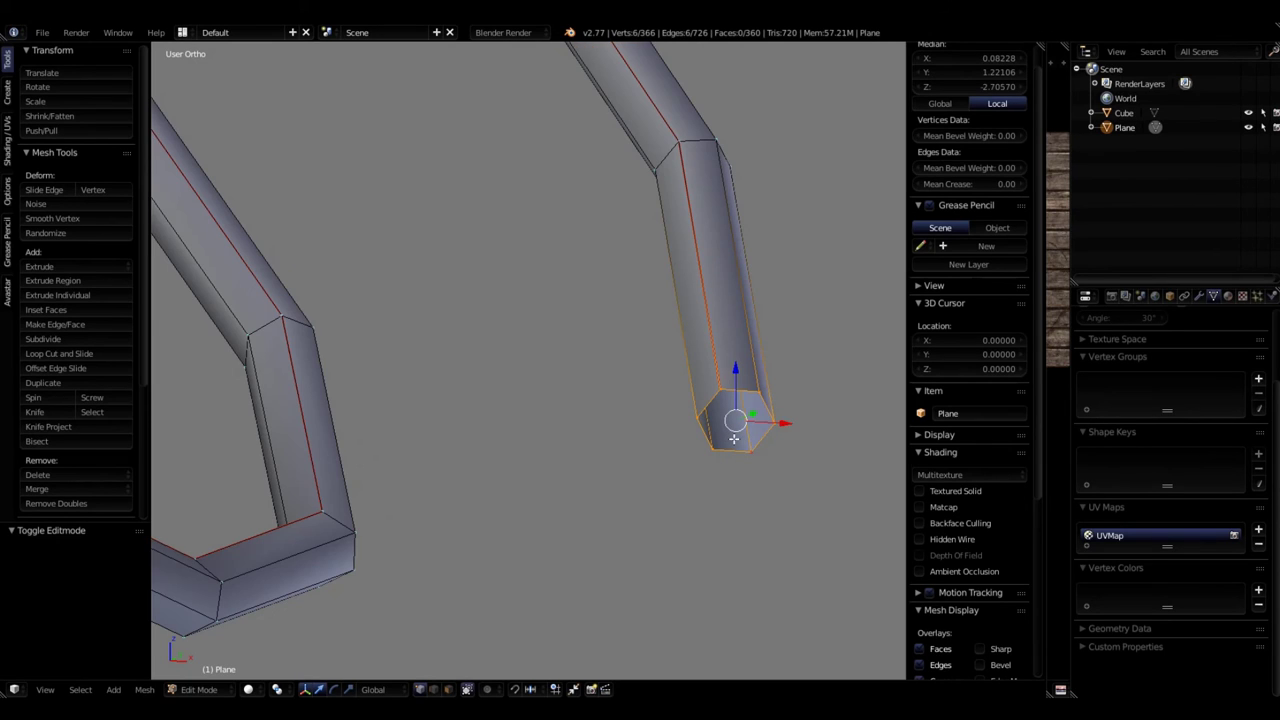
key(f)
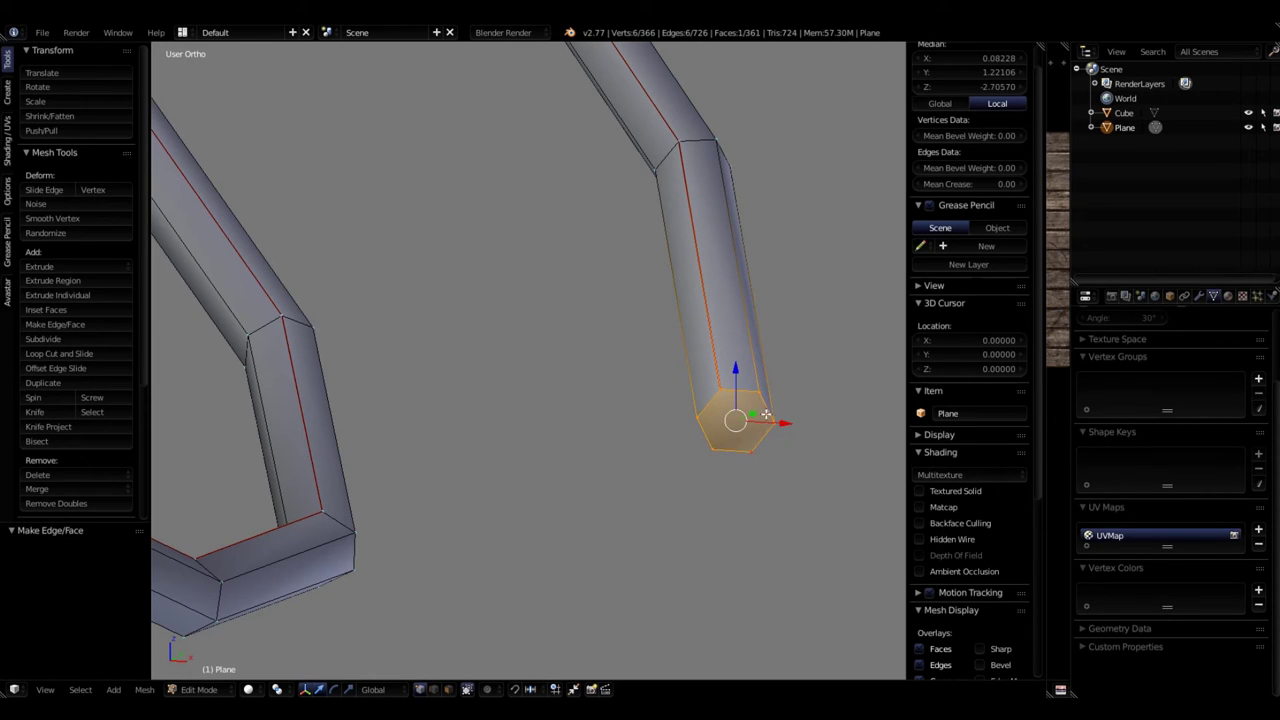
key(ctrl+z)
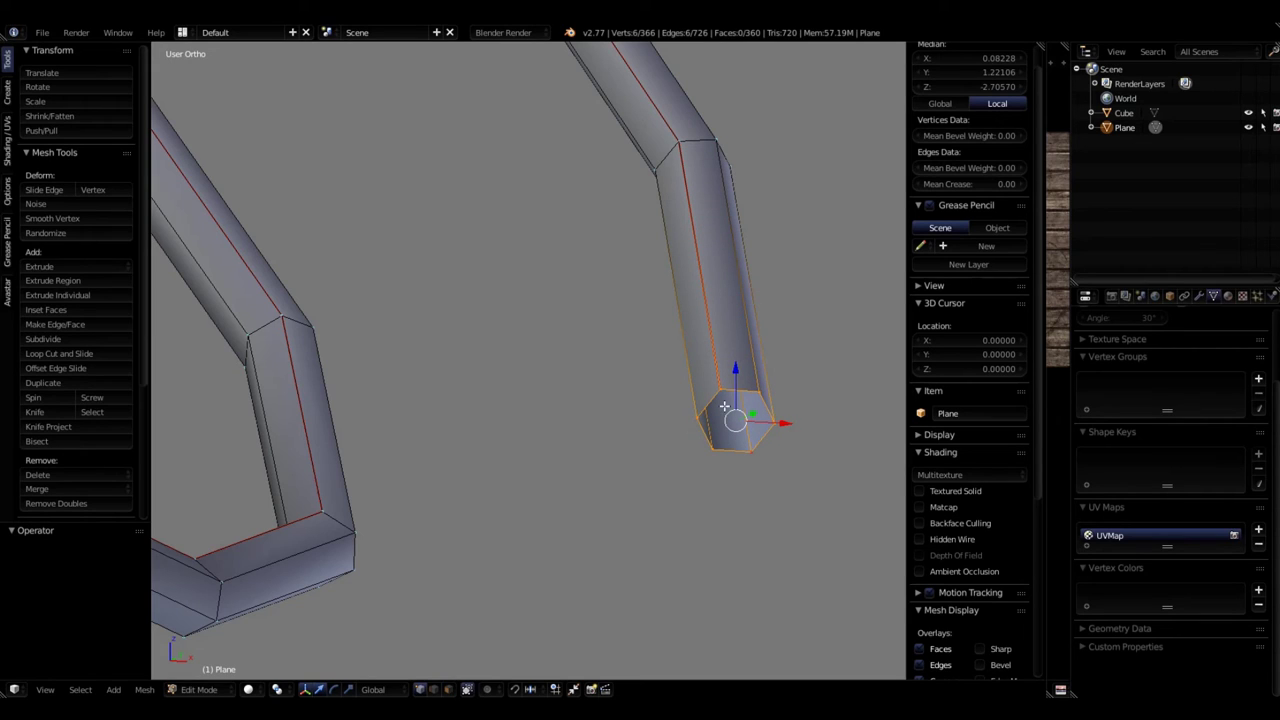
key(f)
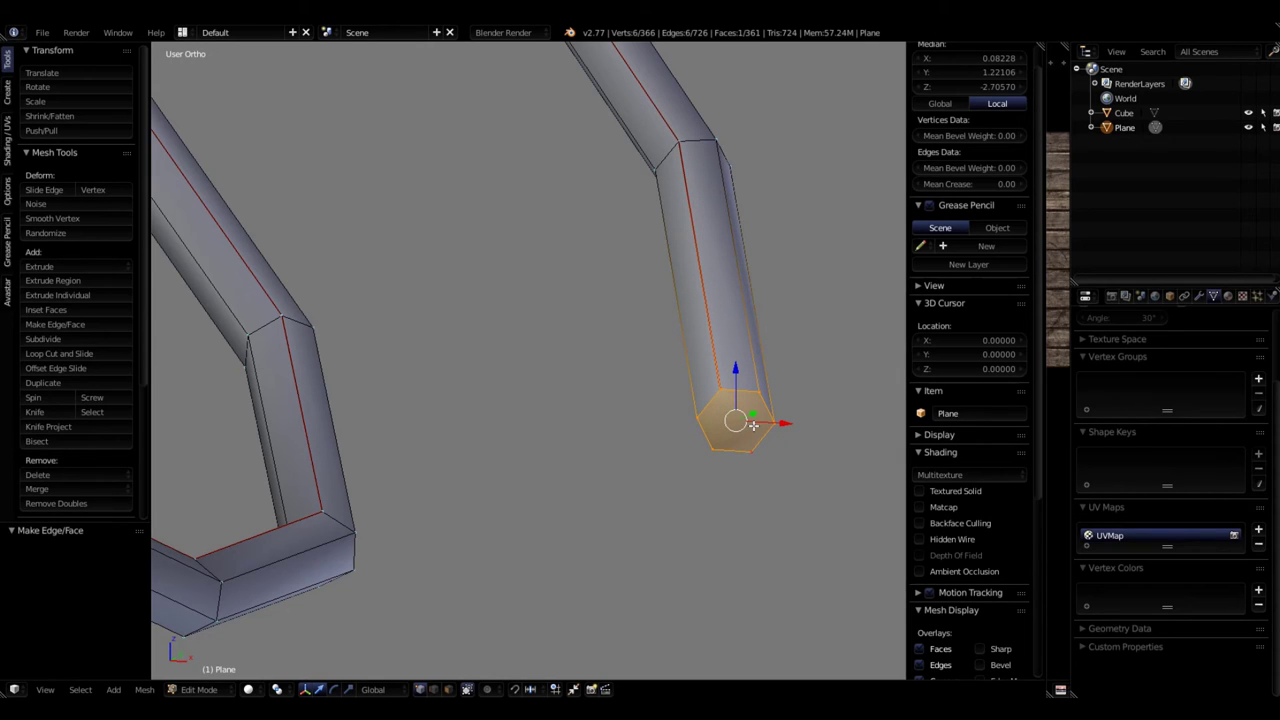
- Unwrap the new end cap with Angle Based and check its hexagon in the UV editor
key(u)
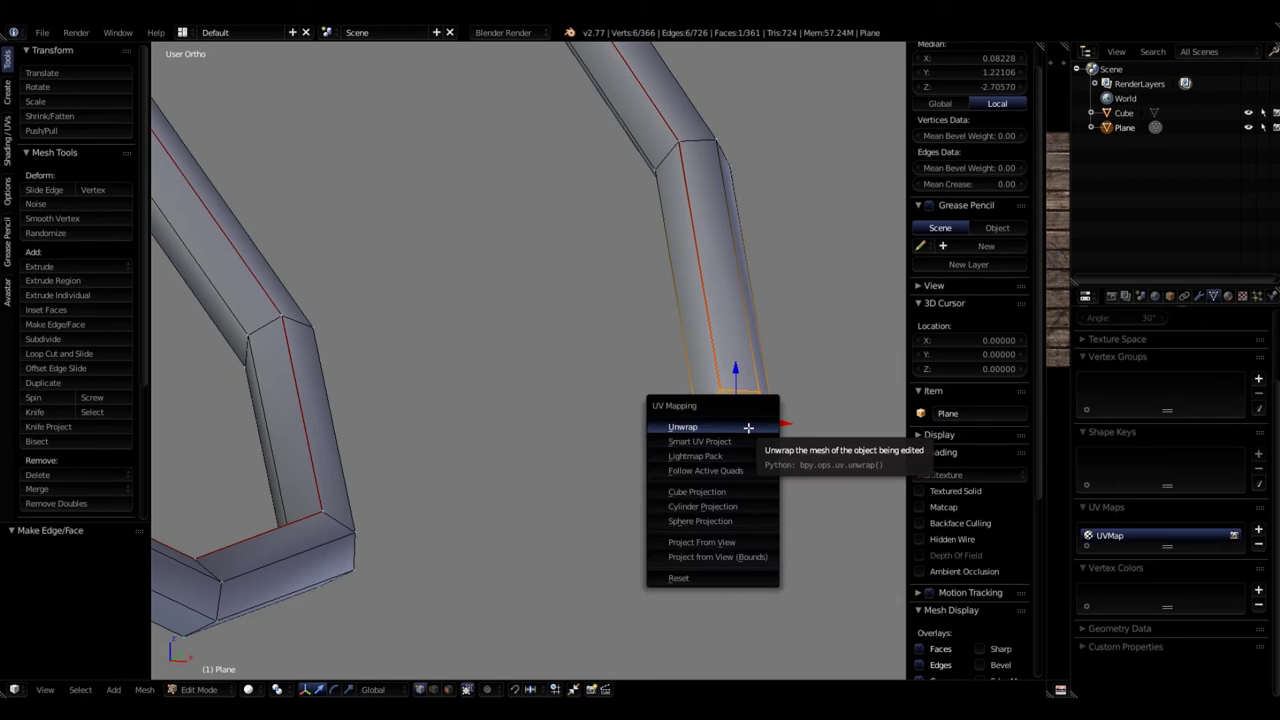
click(748, 427)
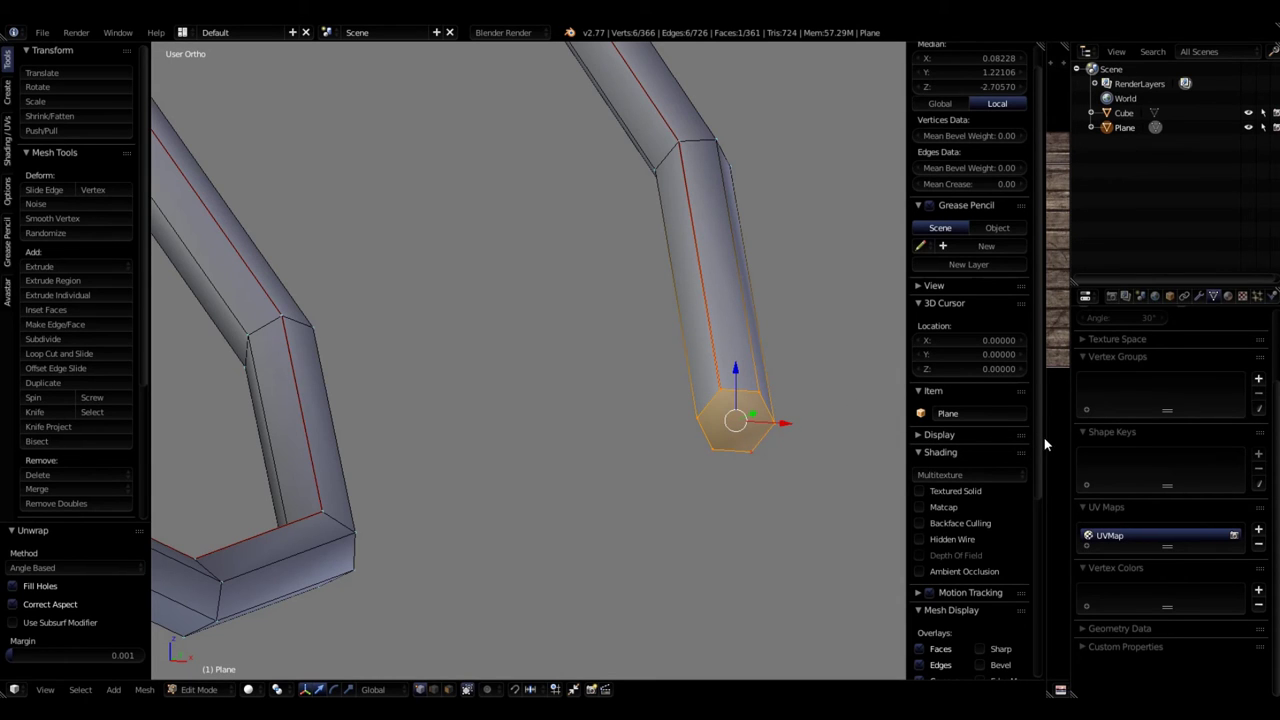
drag(1044, 497, 569, 474)
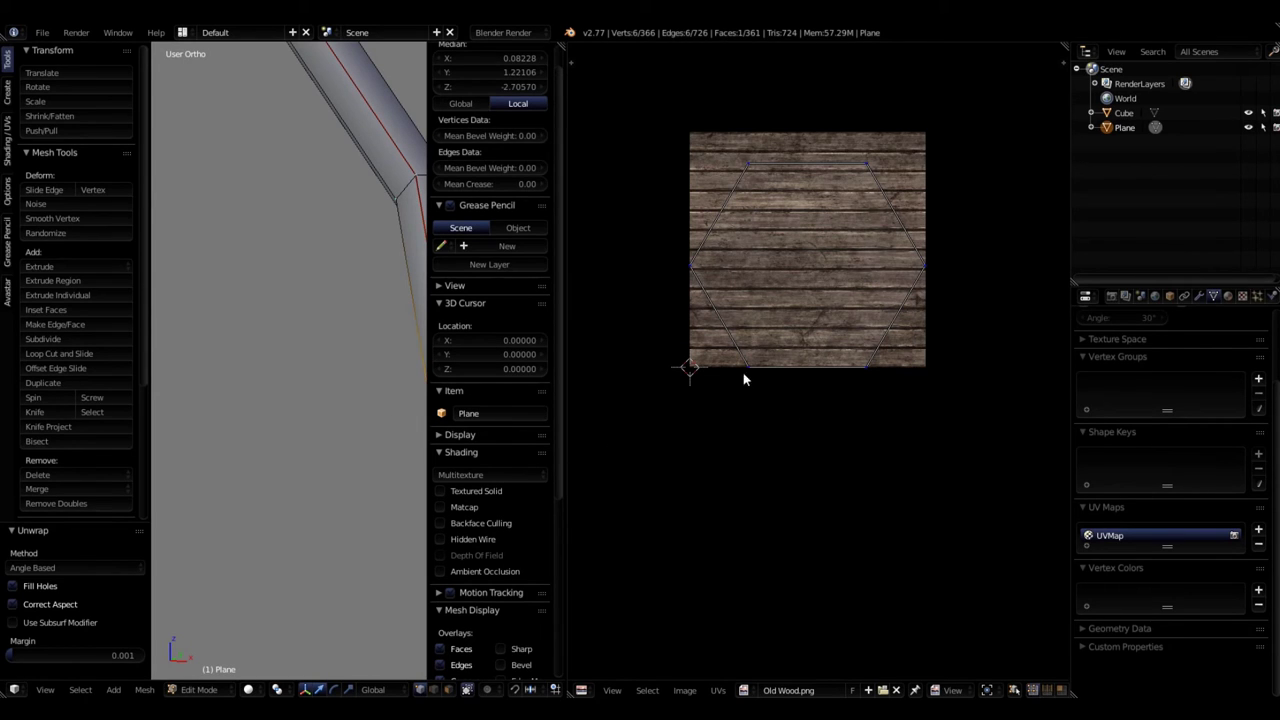
scroll(802, 420, down, 4)
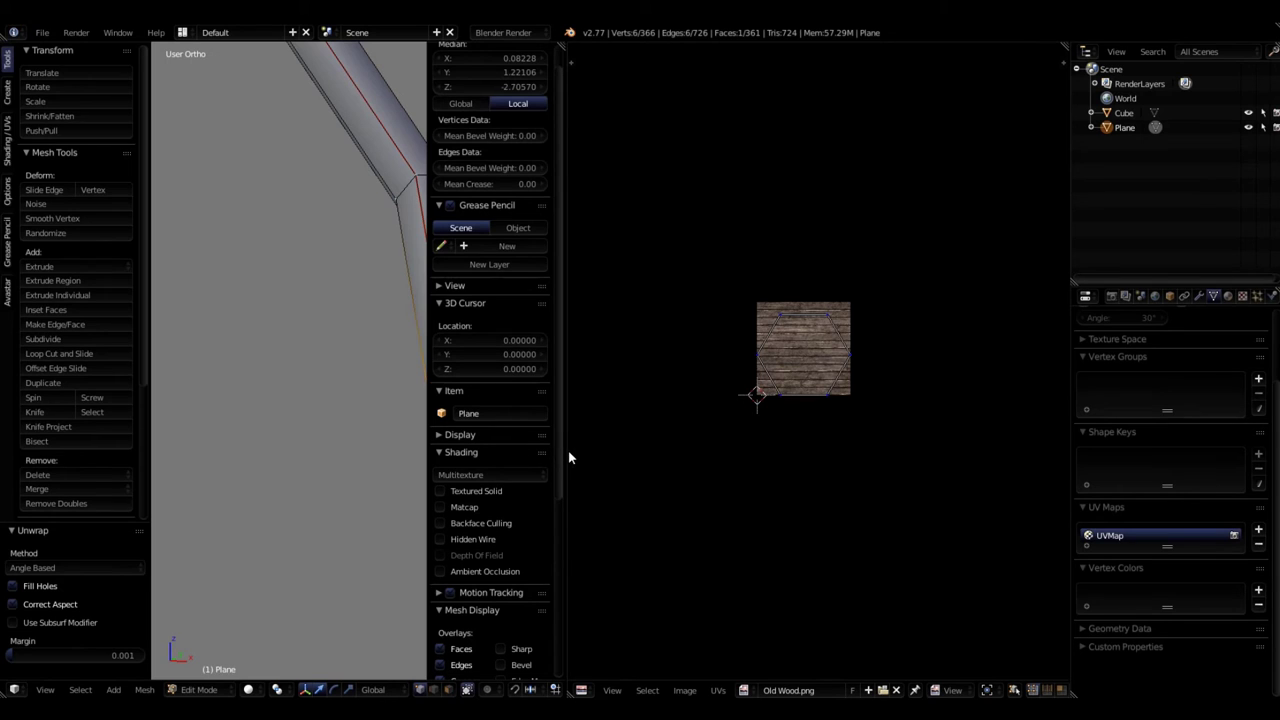
drag(566, 452, 1045, 460)
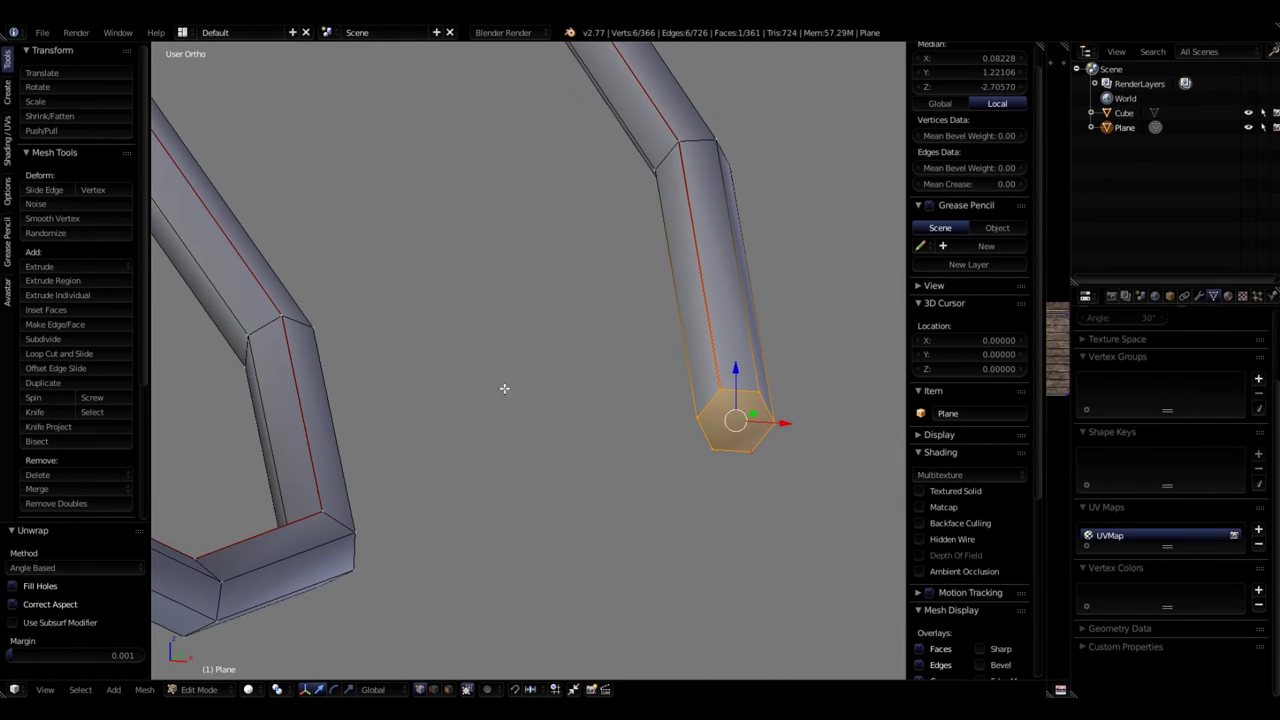
- Select the ring at the open end of the spring's hooked end
scroll(497, 383, down, 5)
middle_drag(497, 383, 674, 397)
scroll(363, 321, up, 3)
scroll(155, 360, up, 7)
scroll(586, 394, up, 3)
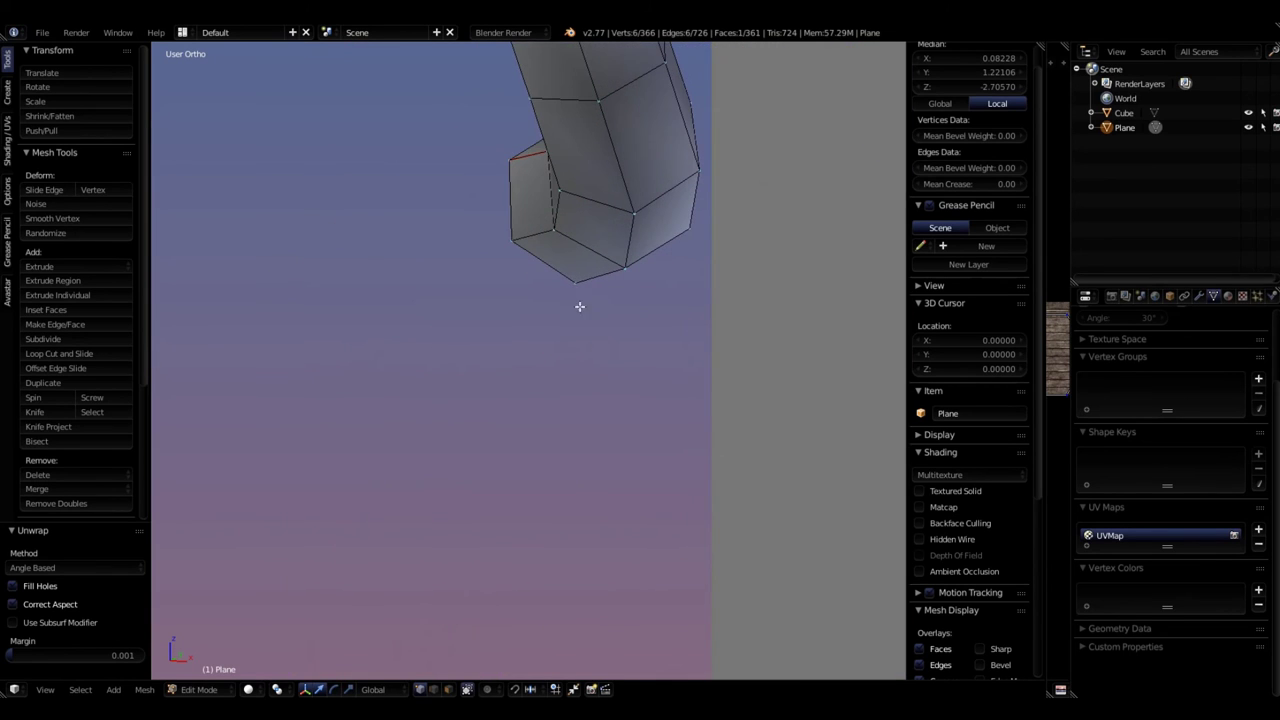
scroll(567, 302, down, 5)
scroll(608, 300, up, 4)
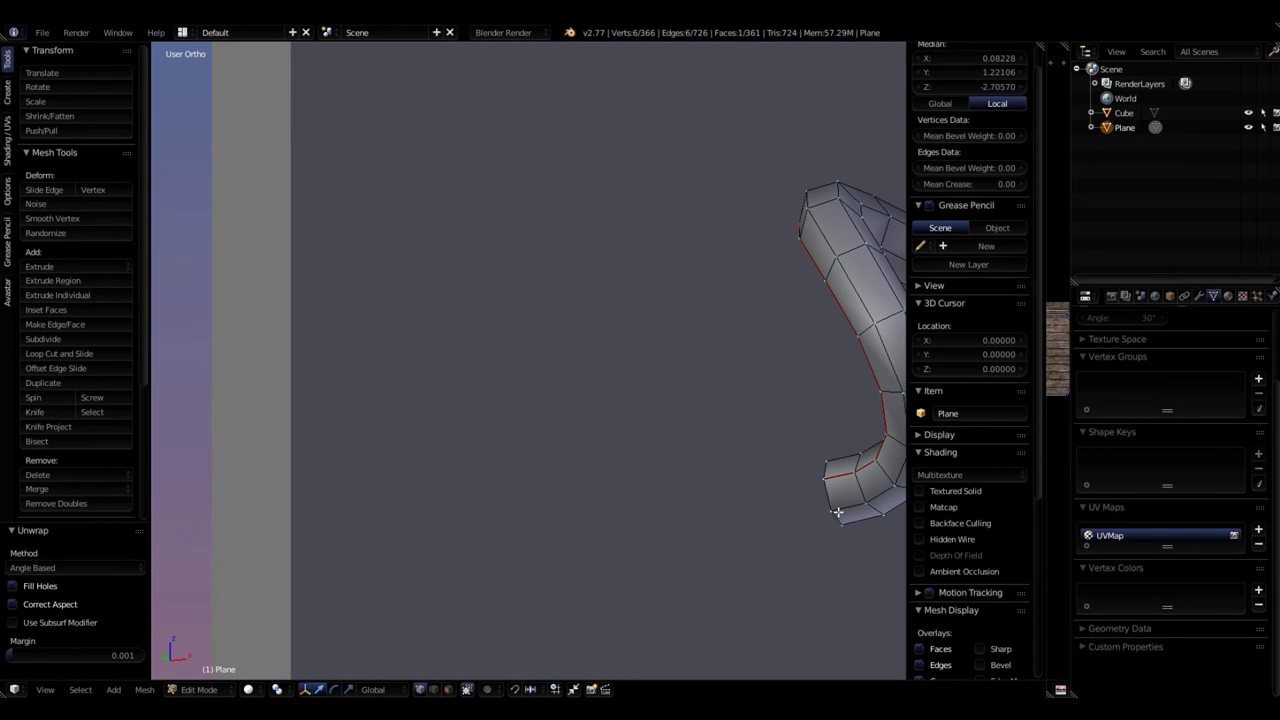
alt+right_click(831, 510)
alt+right_click(836, 497)
scroll(863, 510, down, 4)
scroll(863, 510, up, 6)
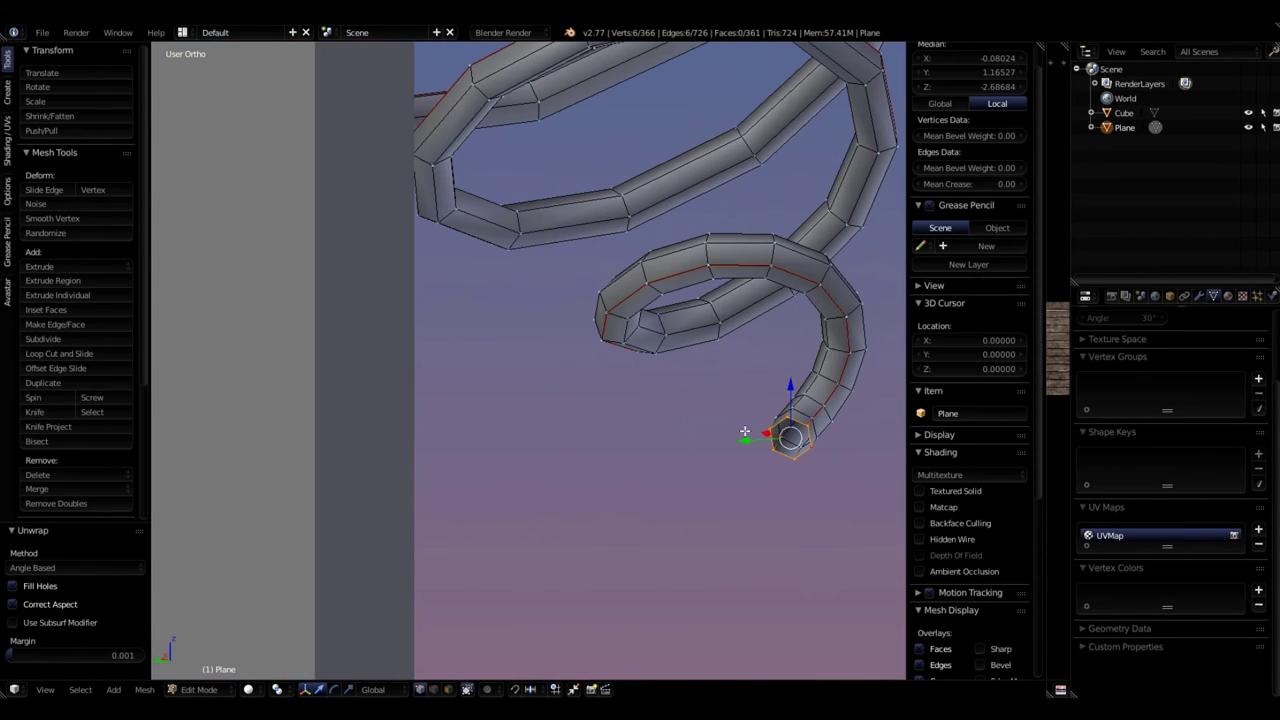
scroll(823, 500, up, 4)
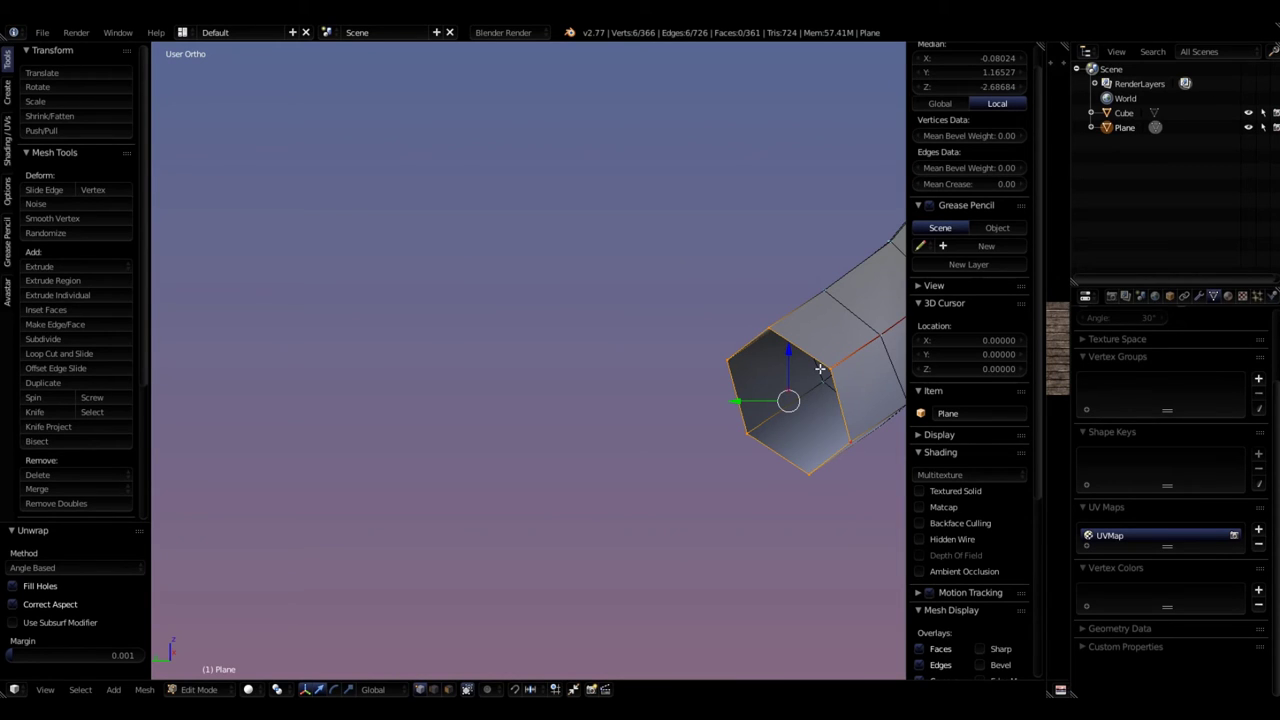
- Add a loop cut near the end and scale the cap ring to 0 so it tapers to a point
key(ctrl+r)
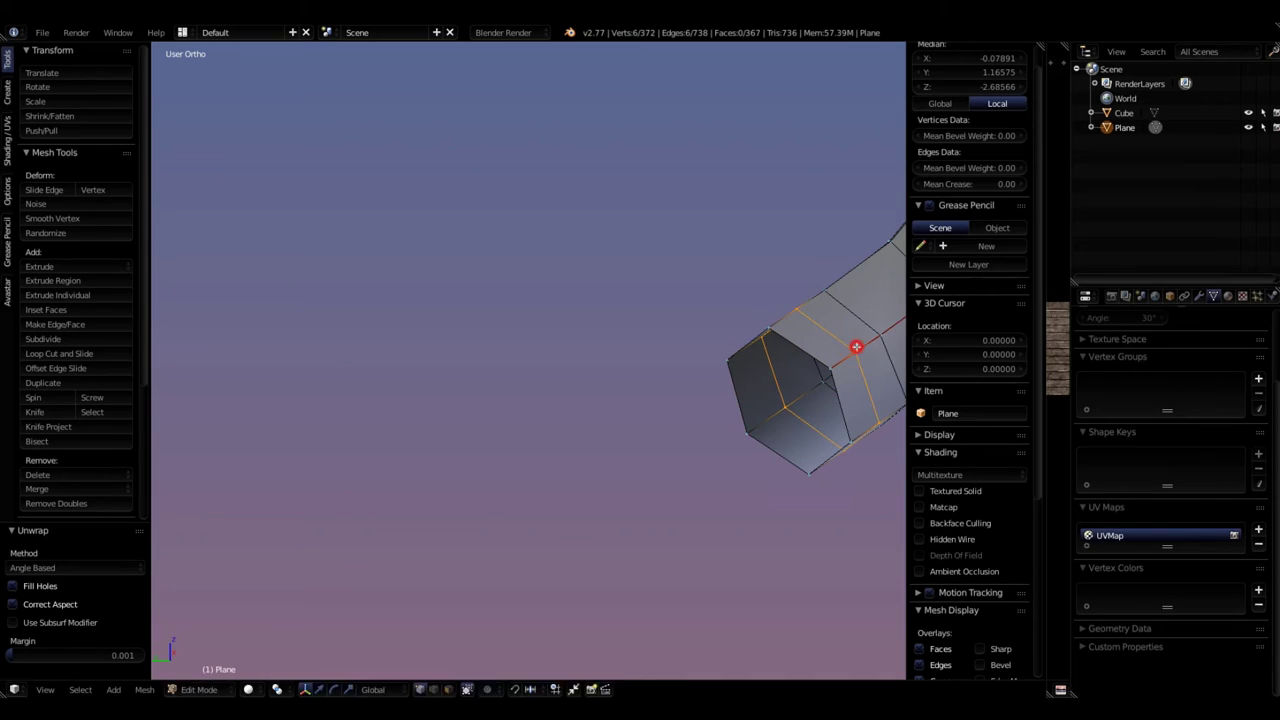
click(856, 346)
right_click(856, 346)
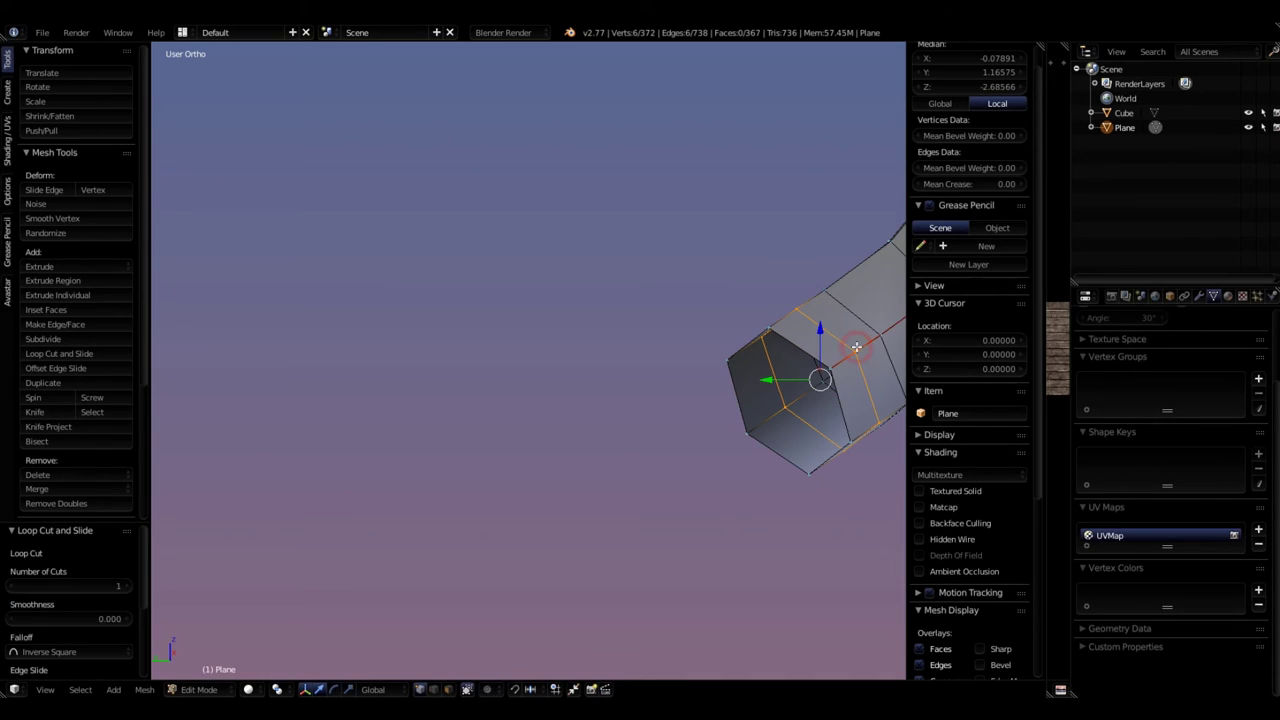
alt+right_click(845, 423)
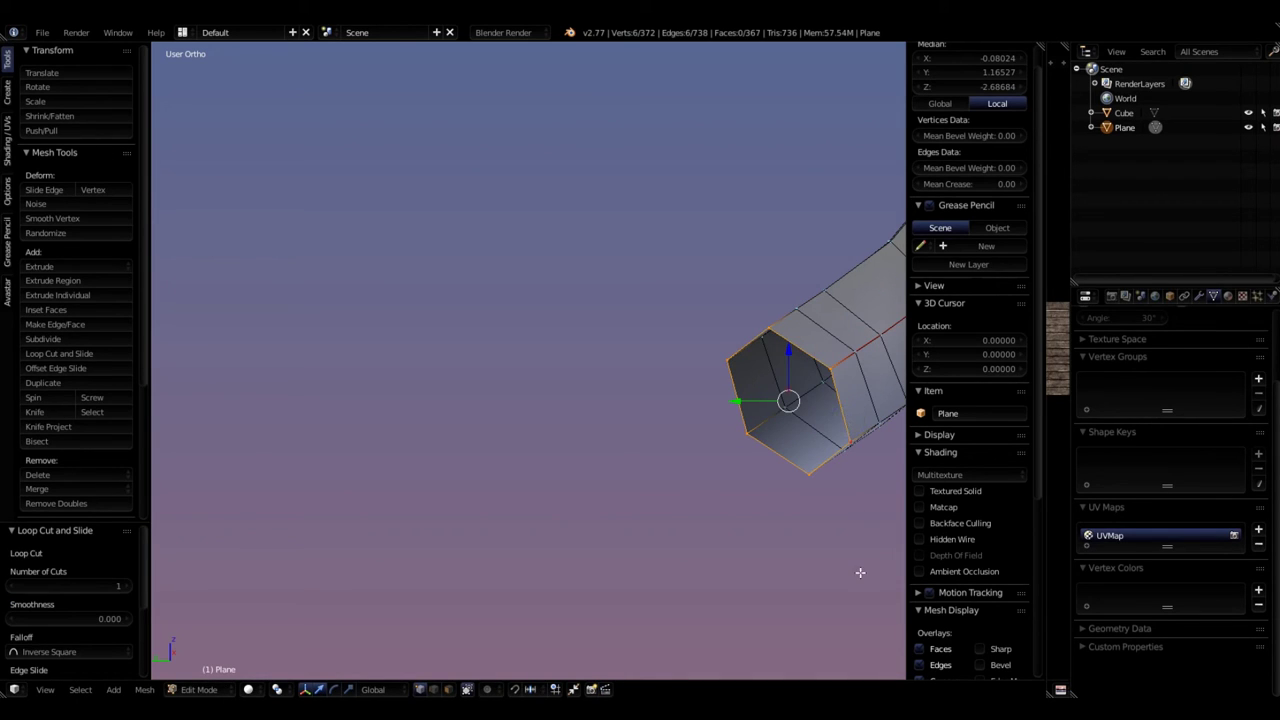
key(s)
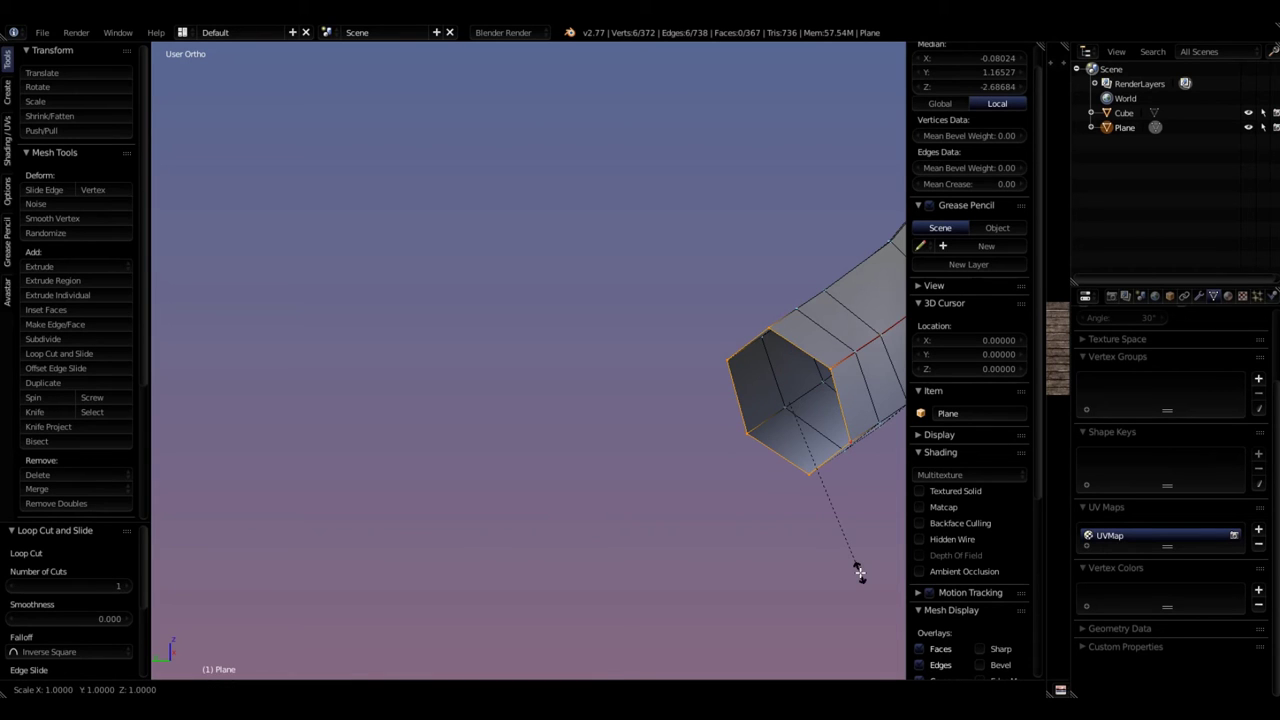
key(0)
key(Return)
scroll(717, 432, down, 5)
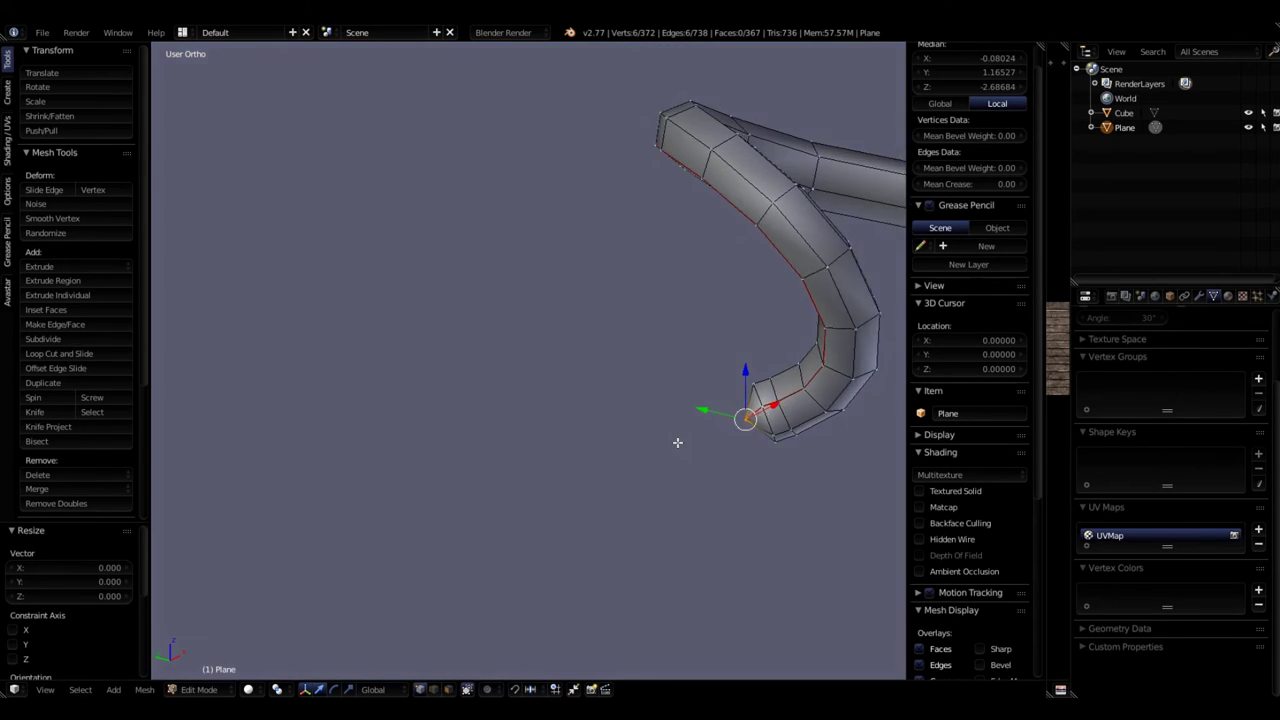
middle_drag(680, 443, 734, 446)
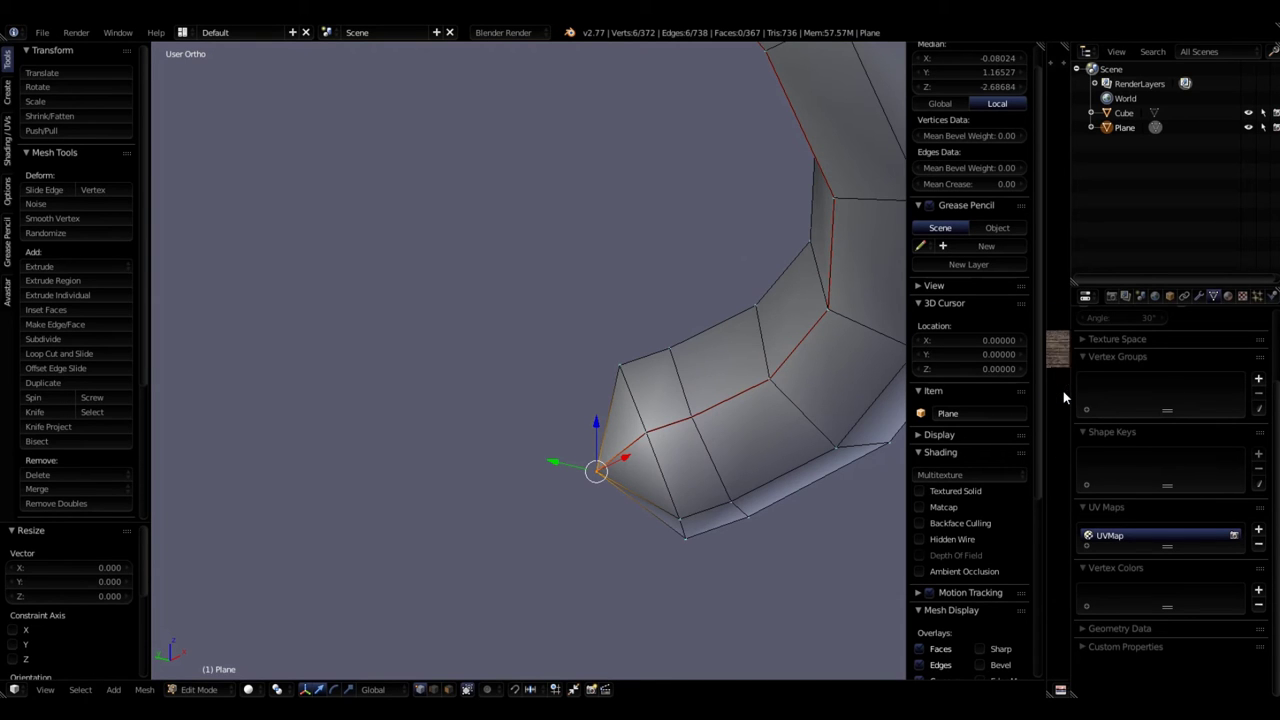
scroll(635, 318, down, 6)
scroll(635, 318, down, 4)
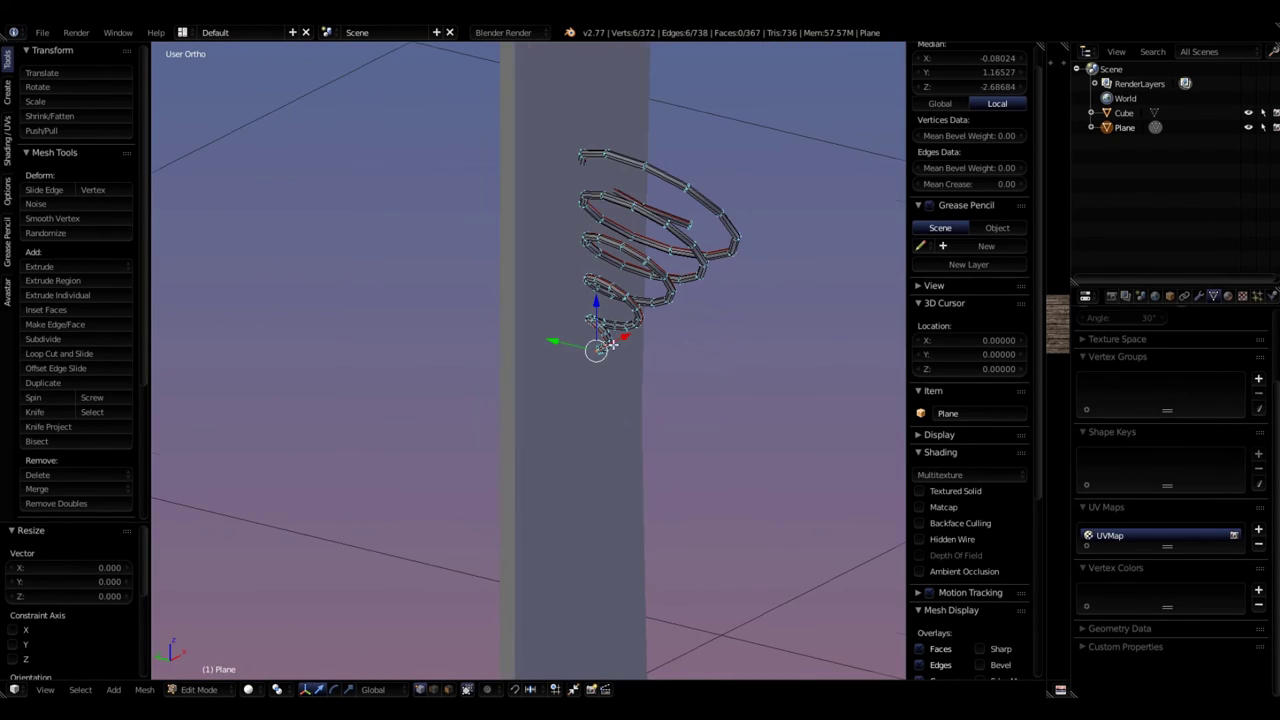
- Select the tube's end face and widen the UV editor over the wood texture
middle_drag(635, 318, 648, 290)
scroll(651, 275, up, 4)
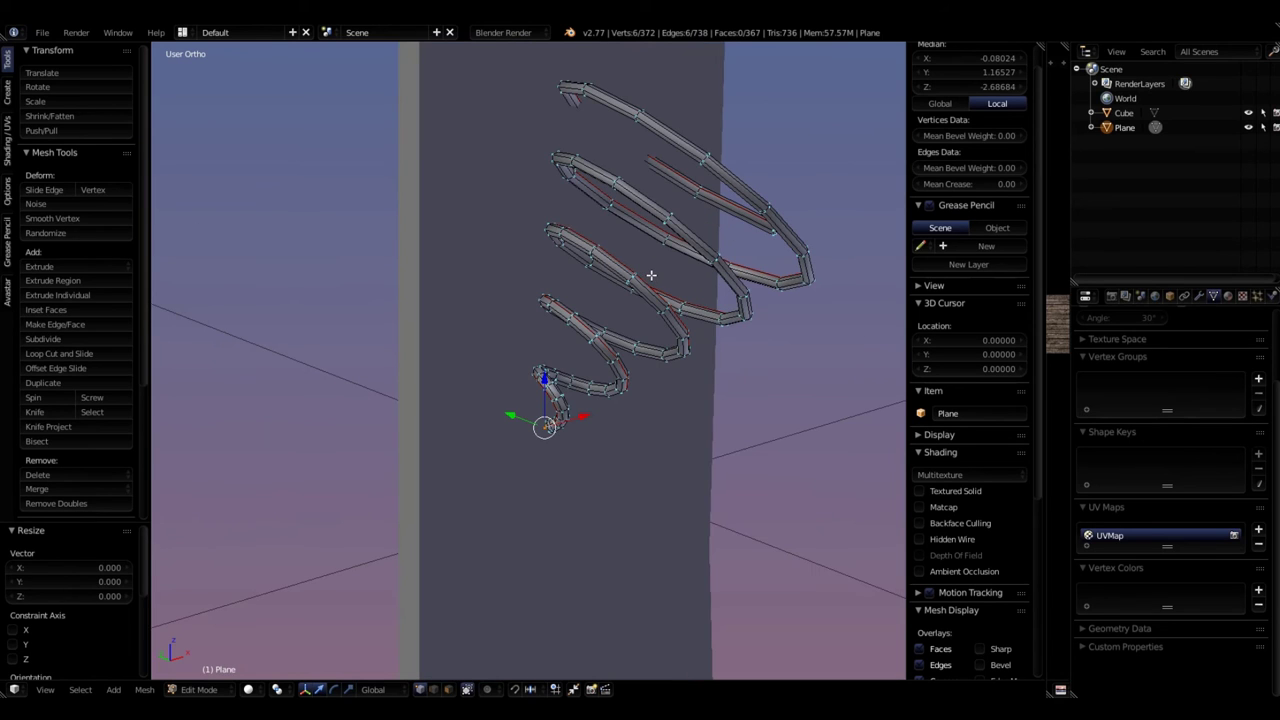
middle_drag(676, 240, 843, 351)
scroll(528, 292, up, 8)
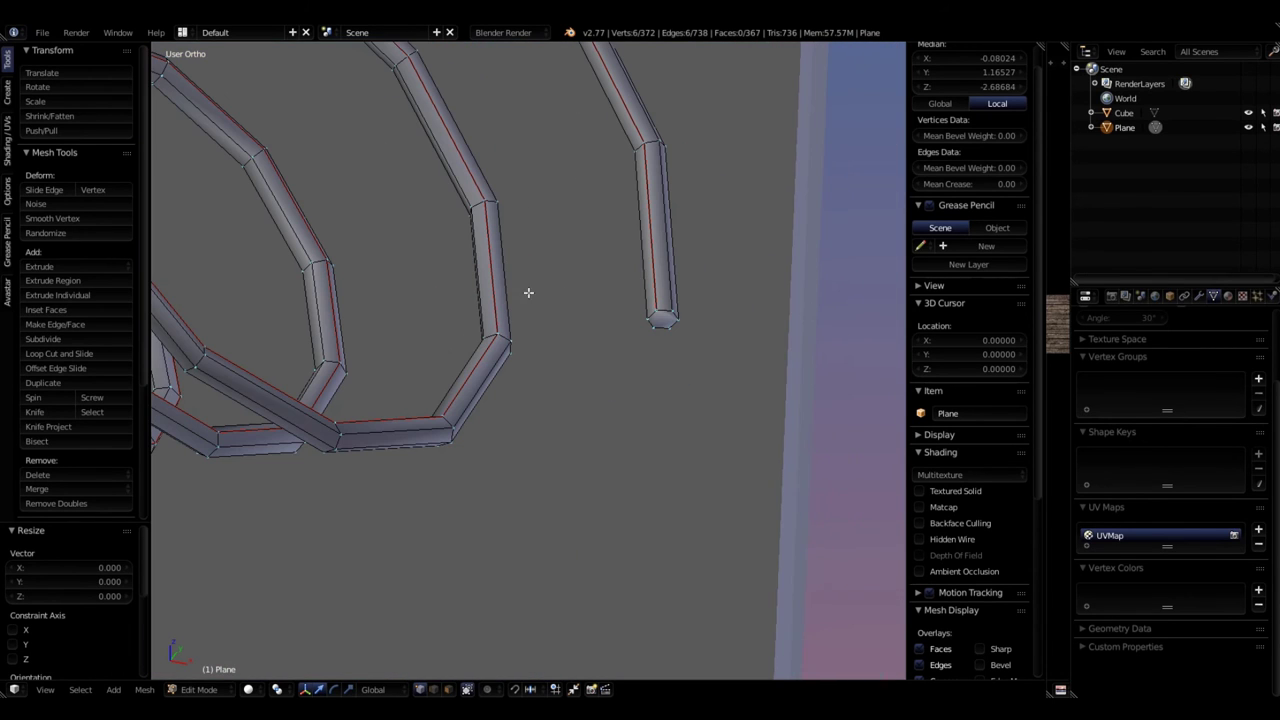
right_click(662, 313)
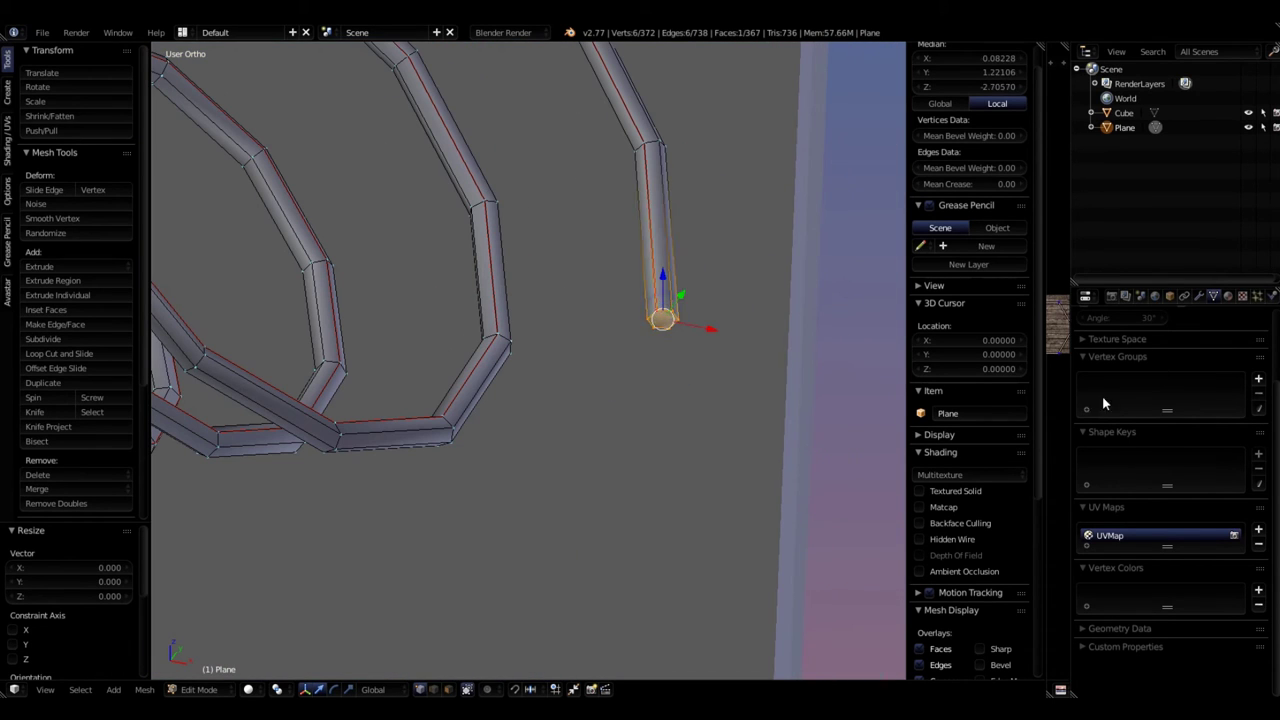
drag(1044, 420, 641, 420)
scroll(826, 326, up, 5)
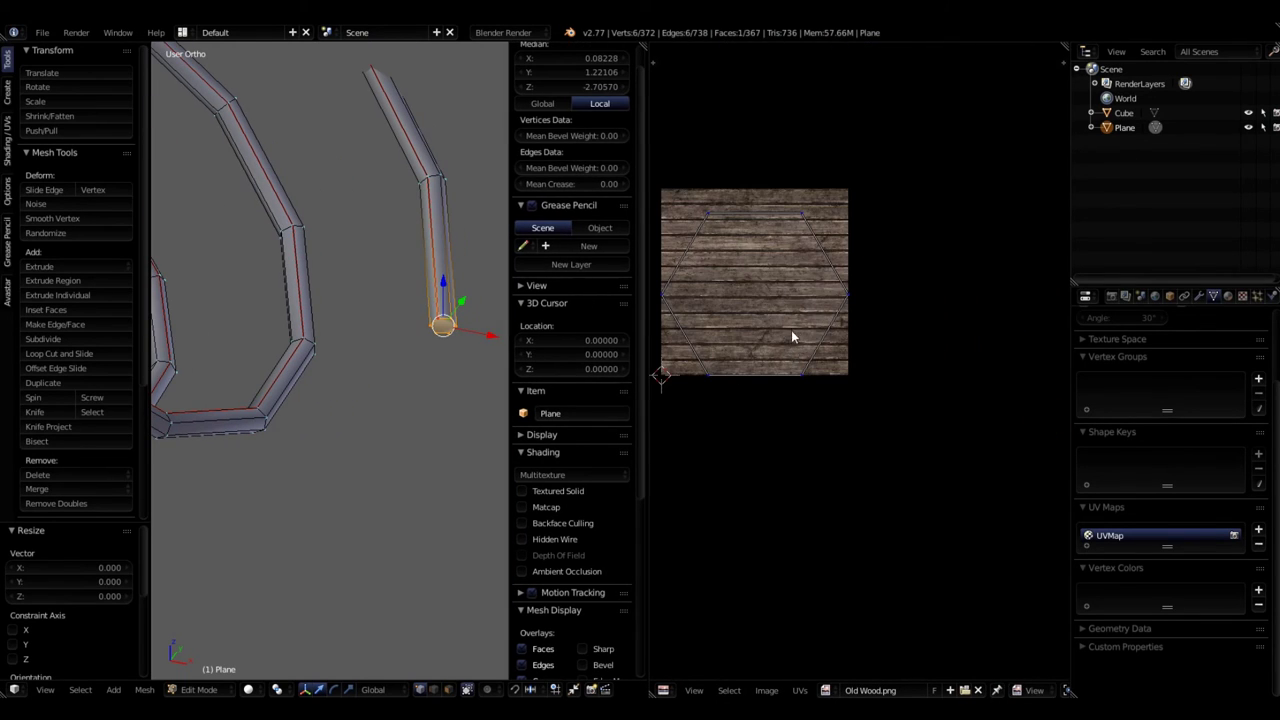
middle_drag(791, 336, 929, 358)
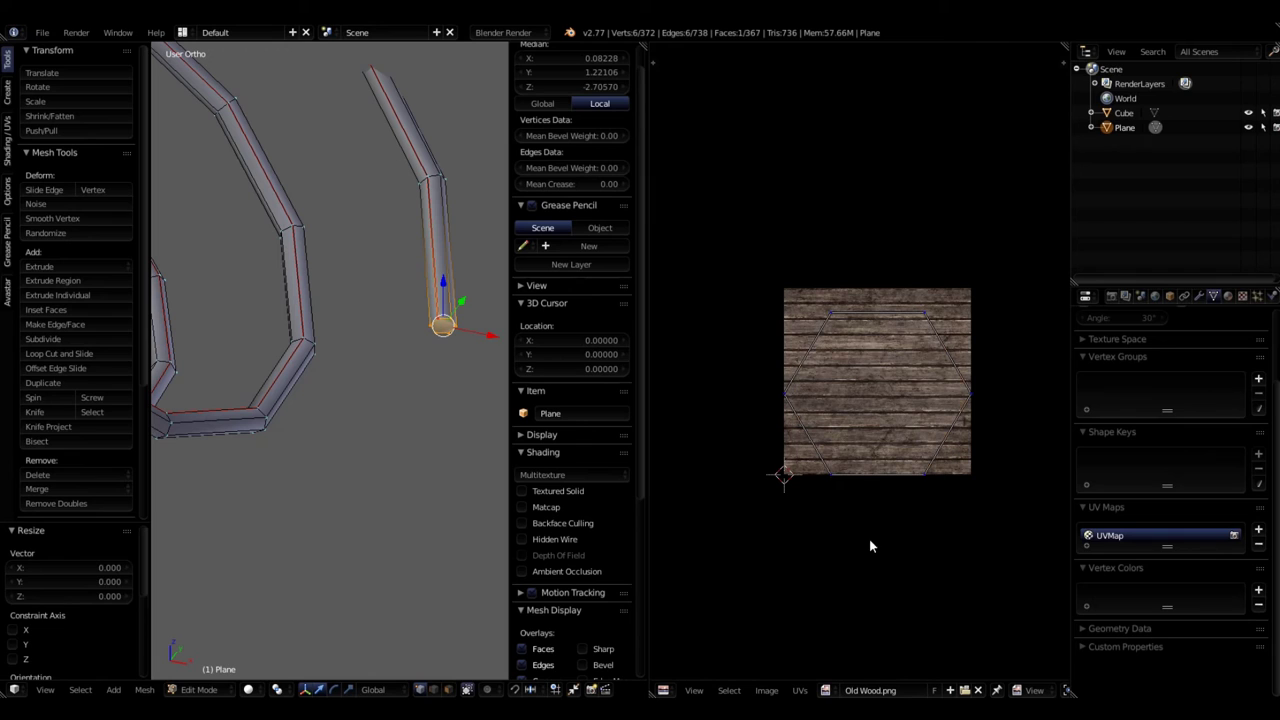
- Scale the hexagon end-cap UVs to 0.090 and move them down-right
key(a)
key(s)
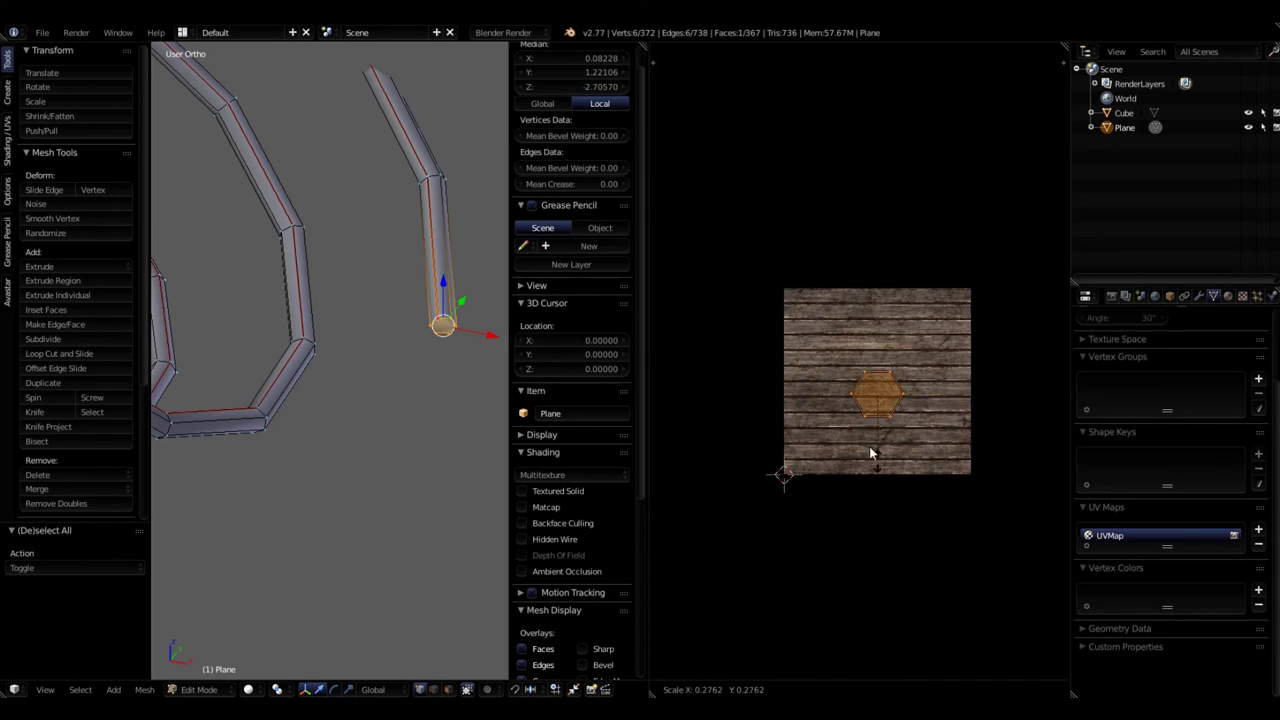
click(879, 392)
scroll(879, 393, up, 3)
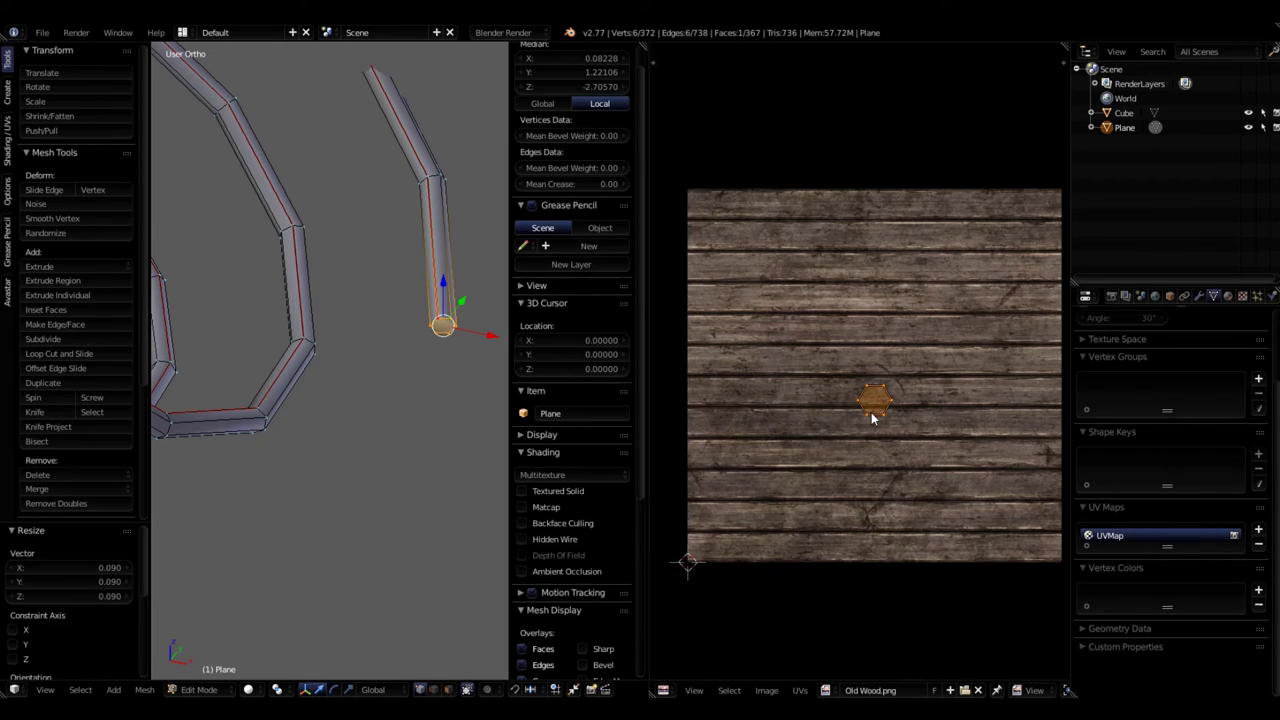
key(g)
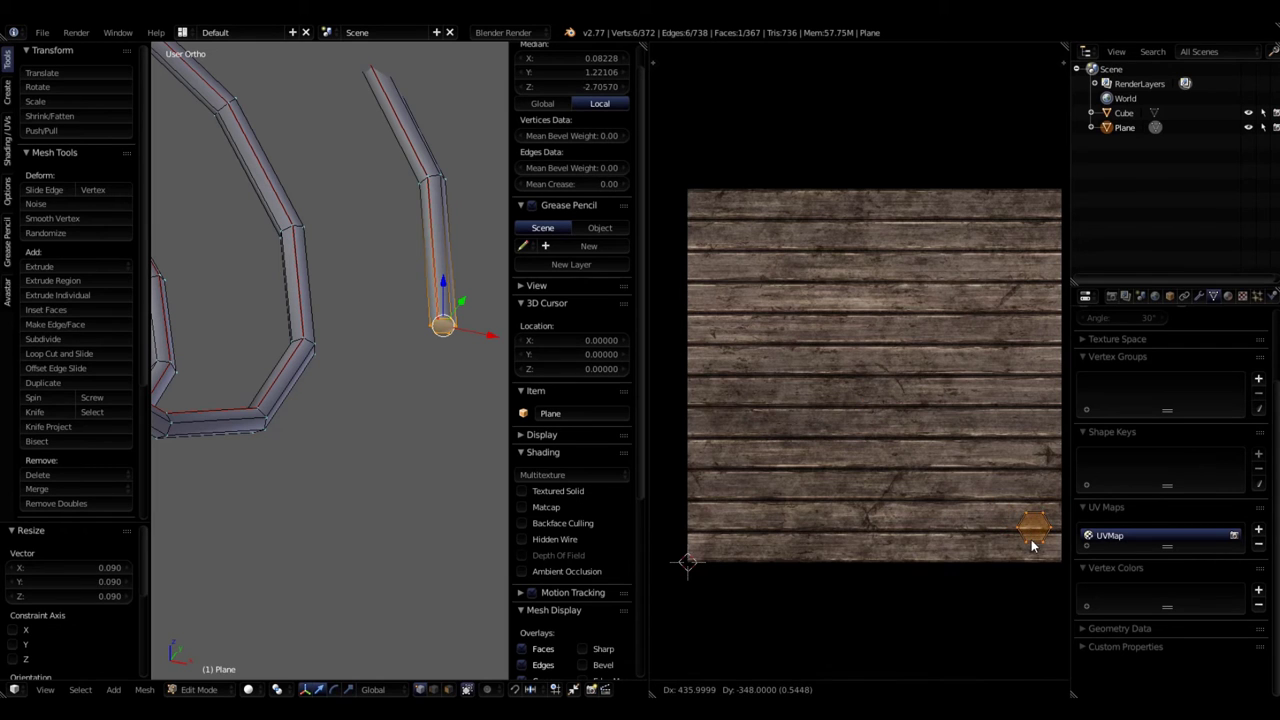
click(1031, 546)
- Scale the tube's UVs to 0.136, move them down-right, and return to Object Mode
scroll(986, 527, up, 4)
middle_drag(980, 570, 914, 576)
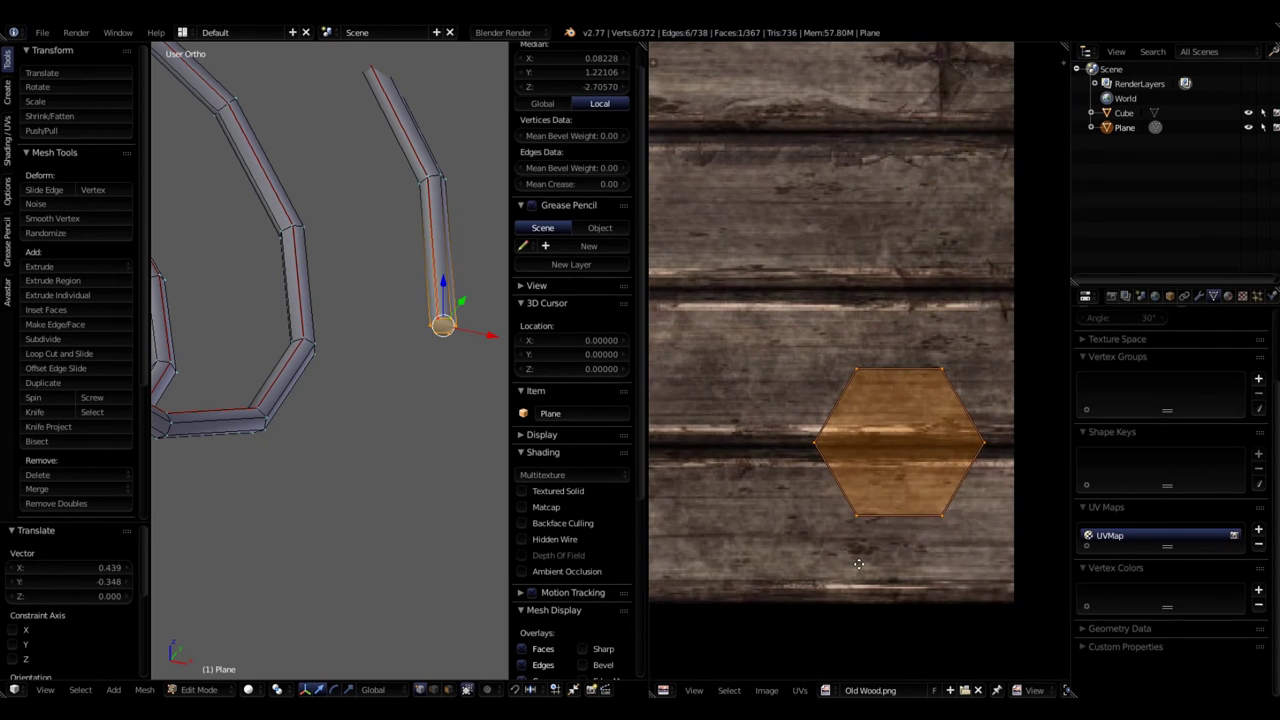
key(a)
key(a)
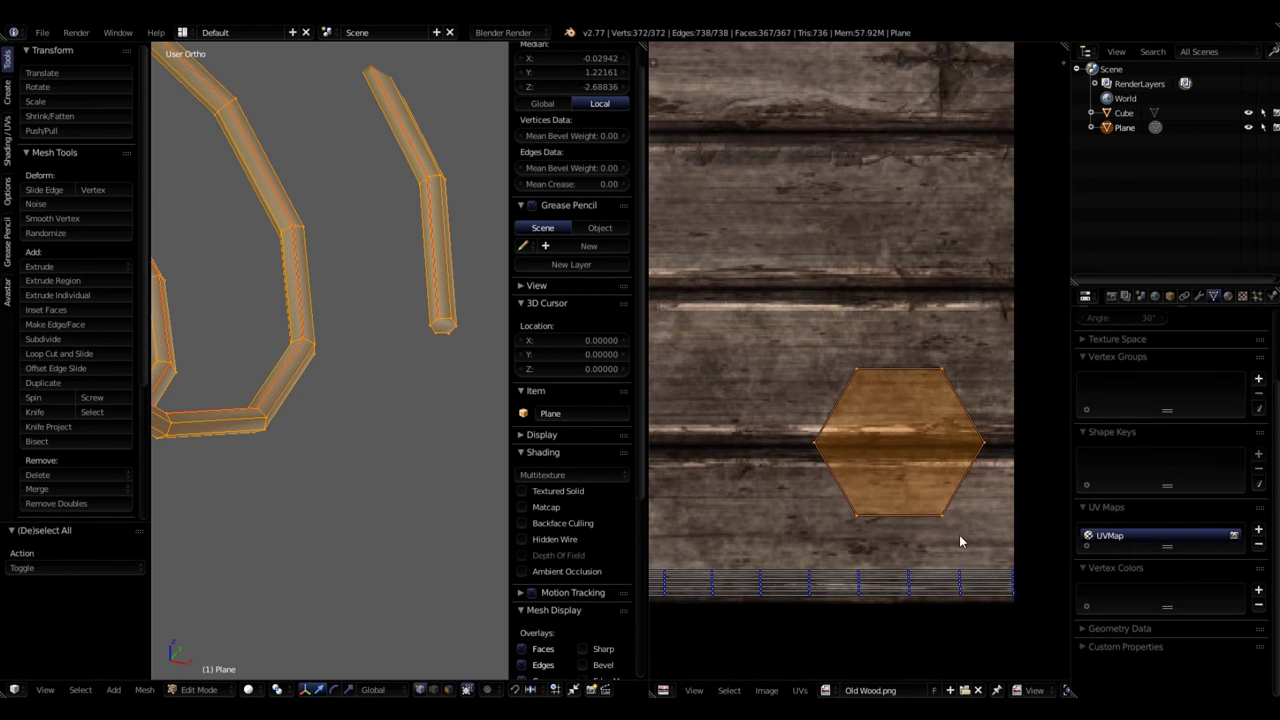
key(s)
click(900, 448)
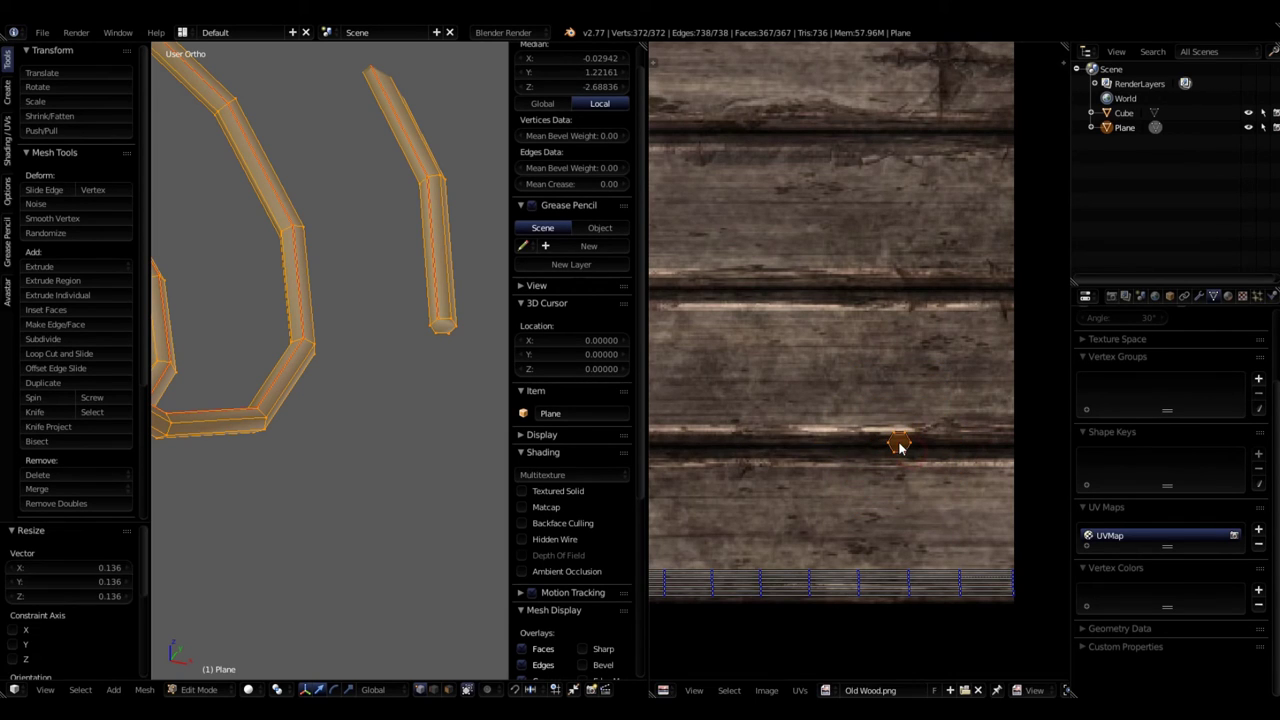
key(g)
click(992, 550)
scroll(846, 600, down, 7)
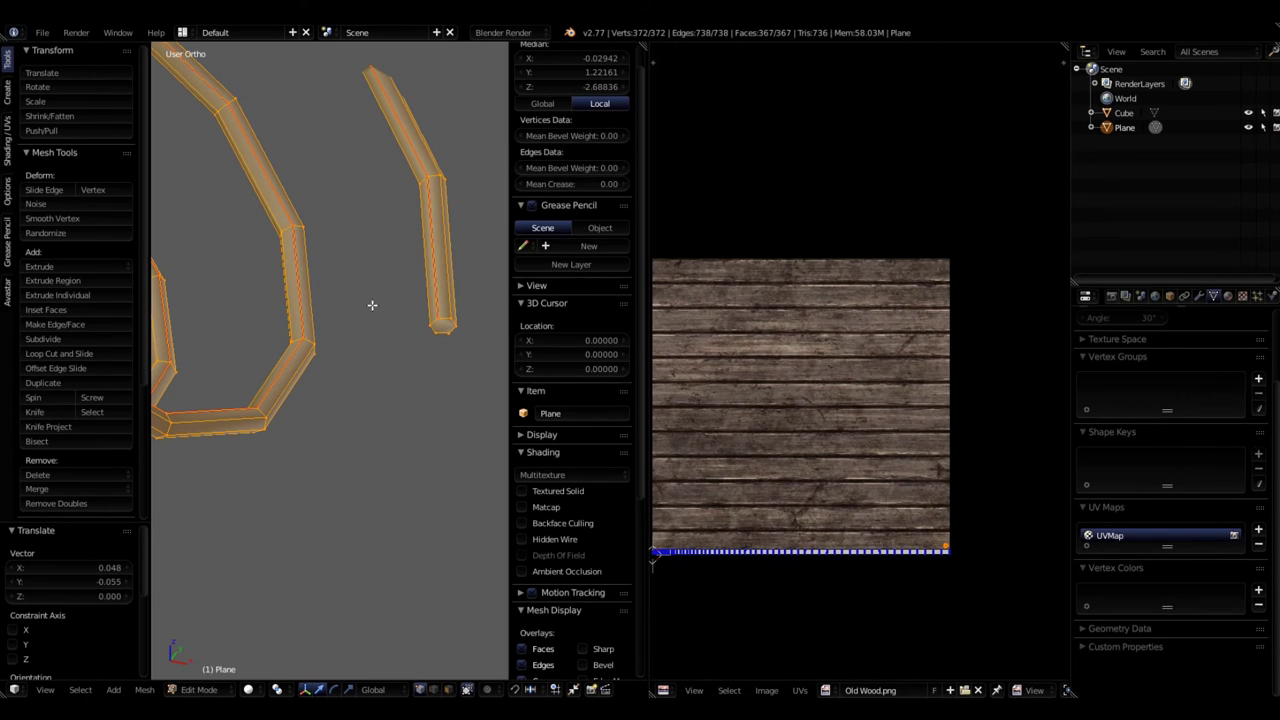
key(Tab)
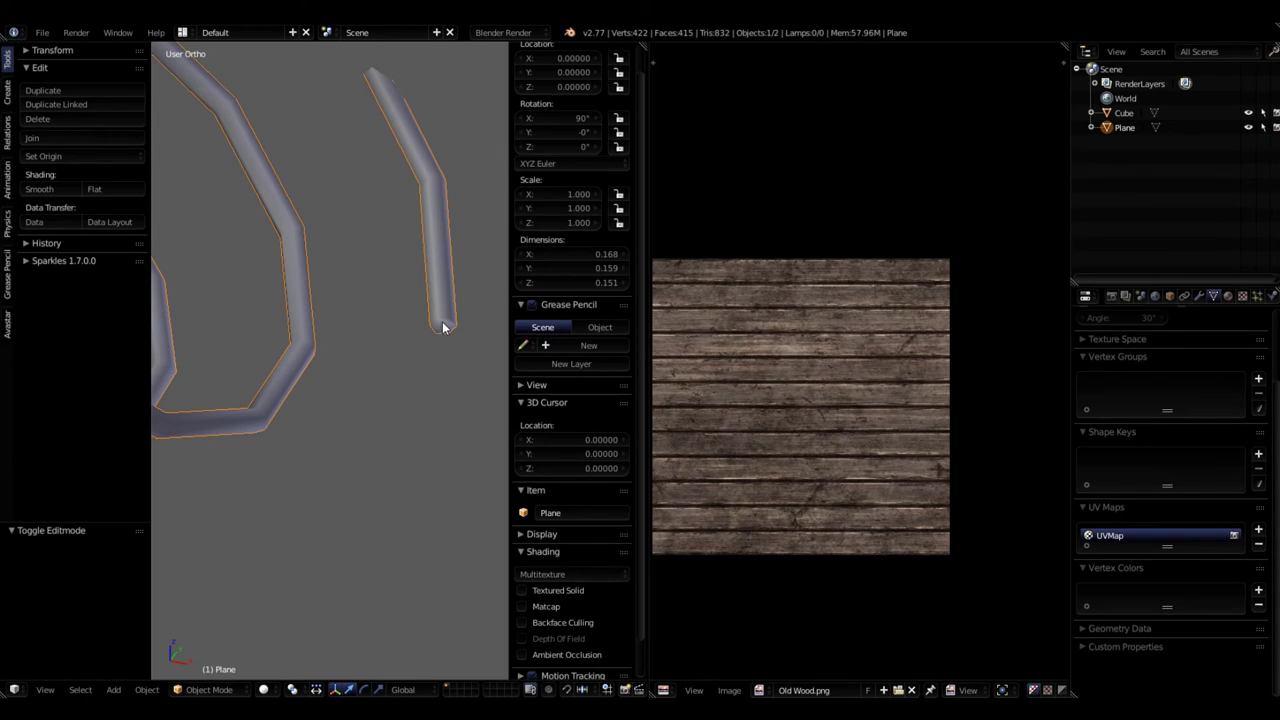
- Orbit and zoom around the wooden board and spiral to inspect them from several angles
scroll(443, 367, down, 5)
middle_drag(325, 406, 342, 391)
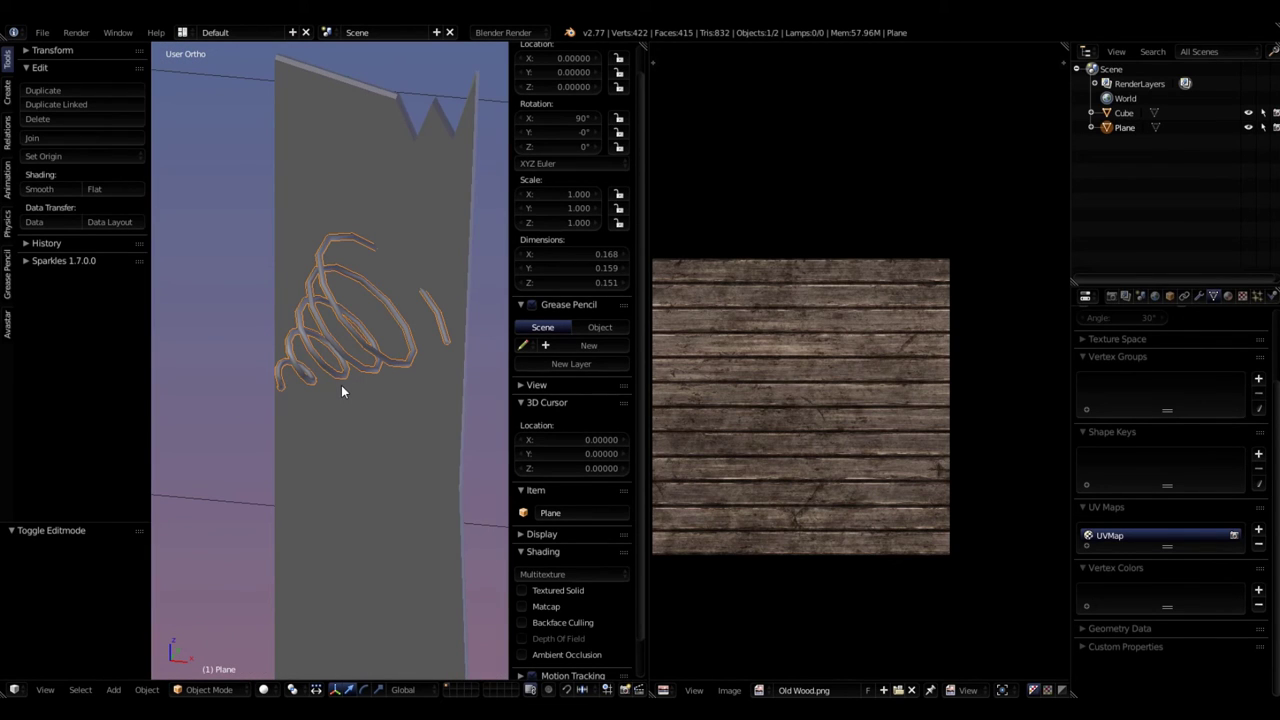
middle_drag(341, 391, 443, 409)
scroll(277, 420, up, 5)
middle_drag(277, 420, 366, 371)
scroll(453, 378, up, 5)
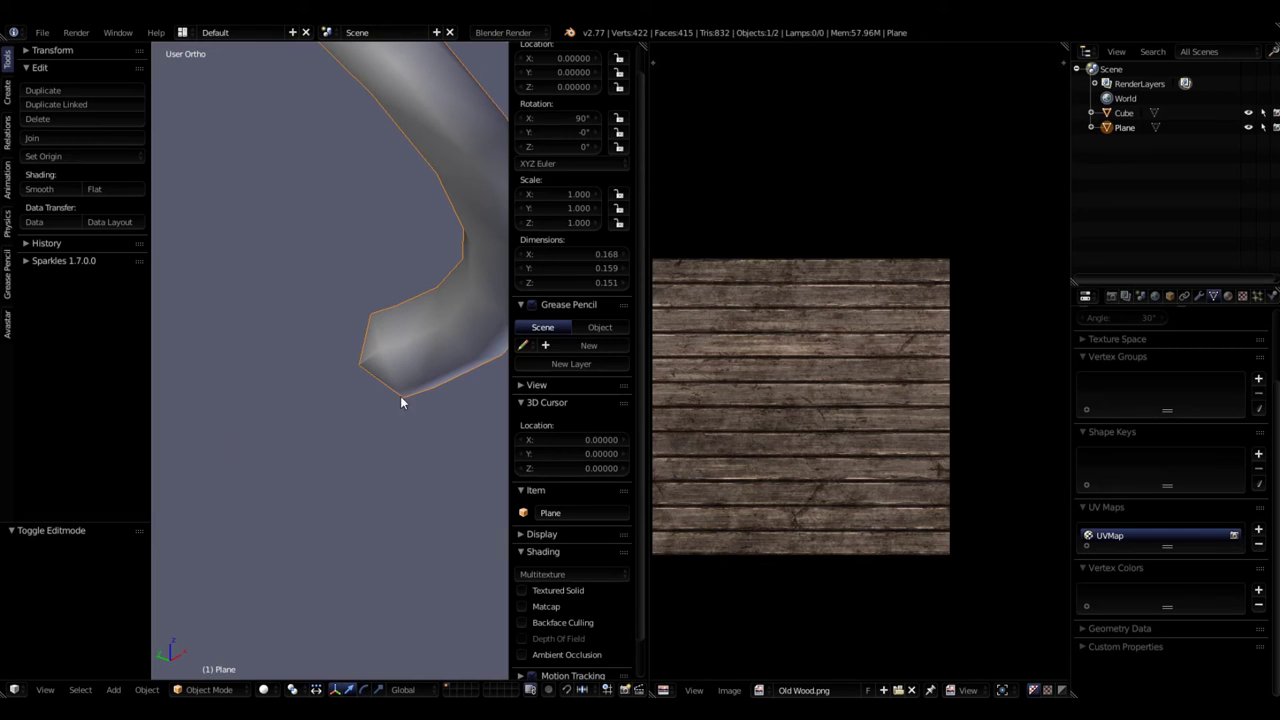
scroll(357, 334, down, 8)
middle_drag(314, 343, 295, 272)
right_click(341, 306)
middle_drag(340, 410, 424, 239)
- Duplicate the spiral in Front Ortho view as Plane.001, left exactly over the original
right_click(416, 240)
key(KP_1)
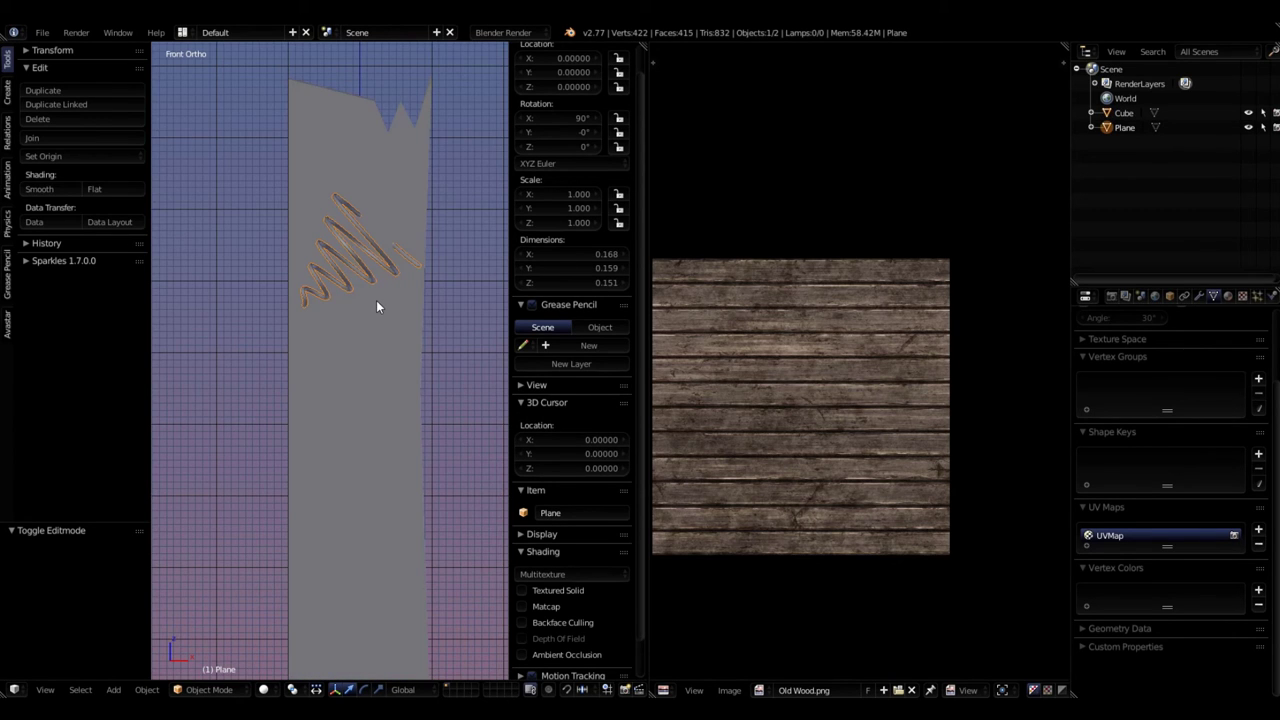
key(shift+d)
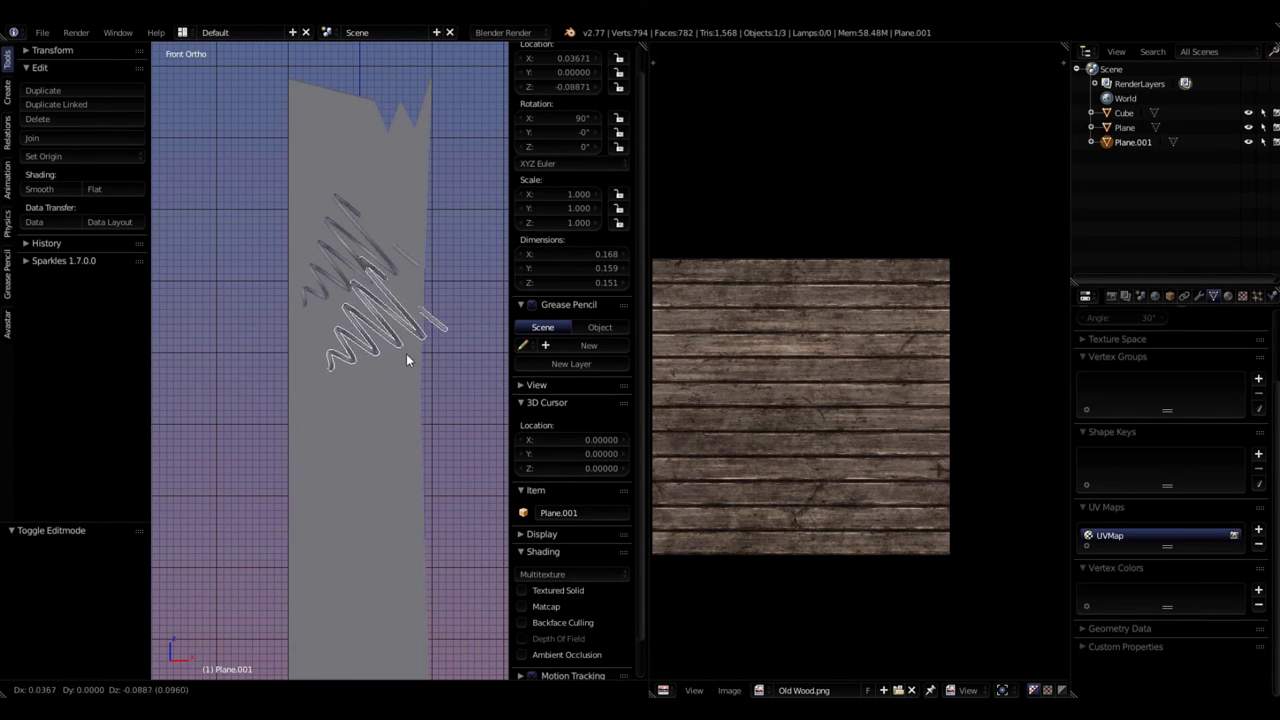
right_click(400, 461)
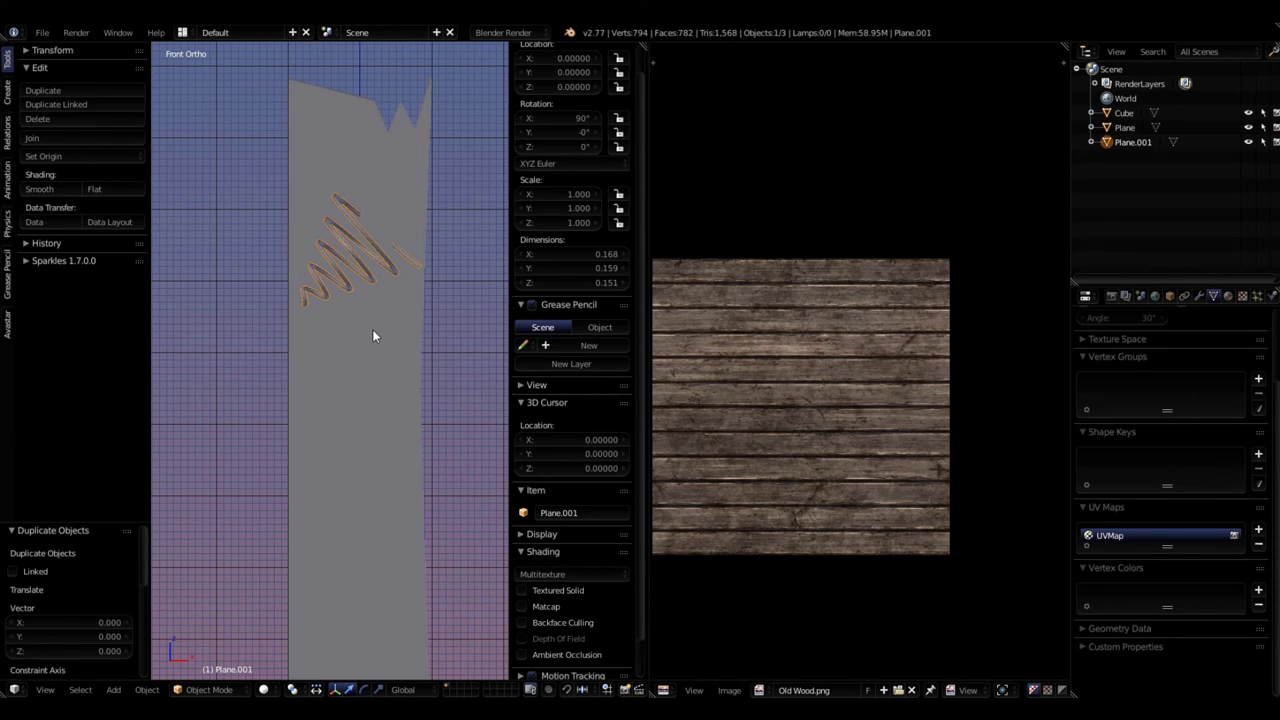
- Lower the first copy, Plane.001, along Z down the board
key(g)
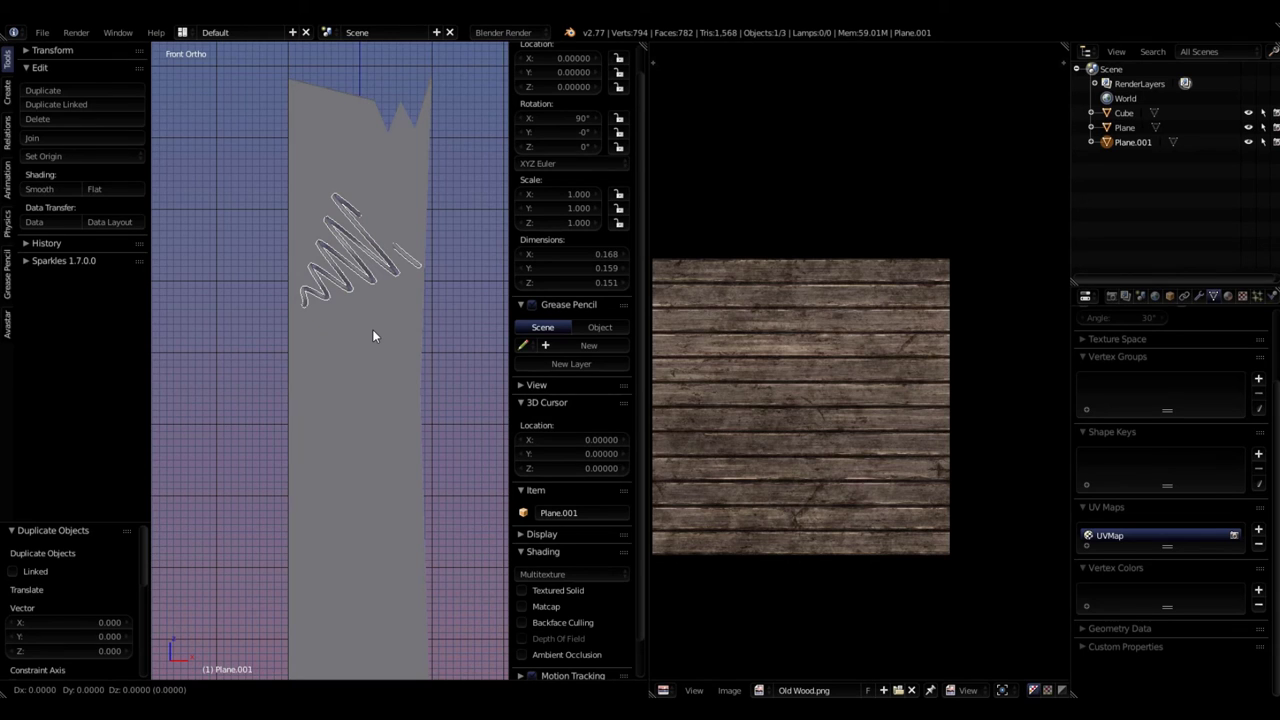
key(z)
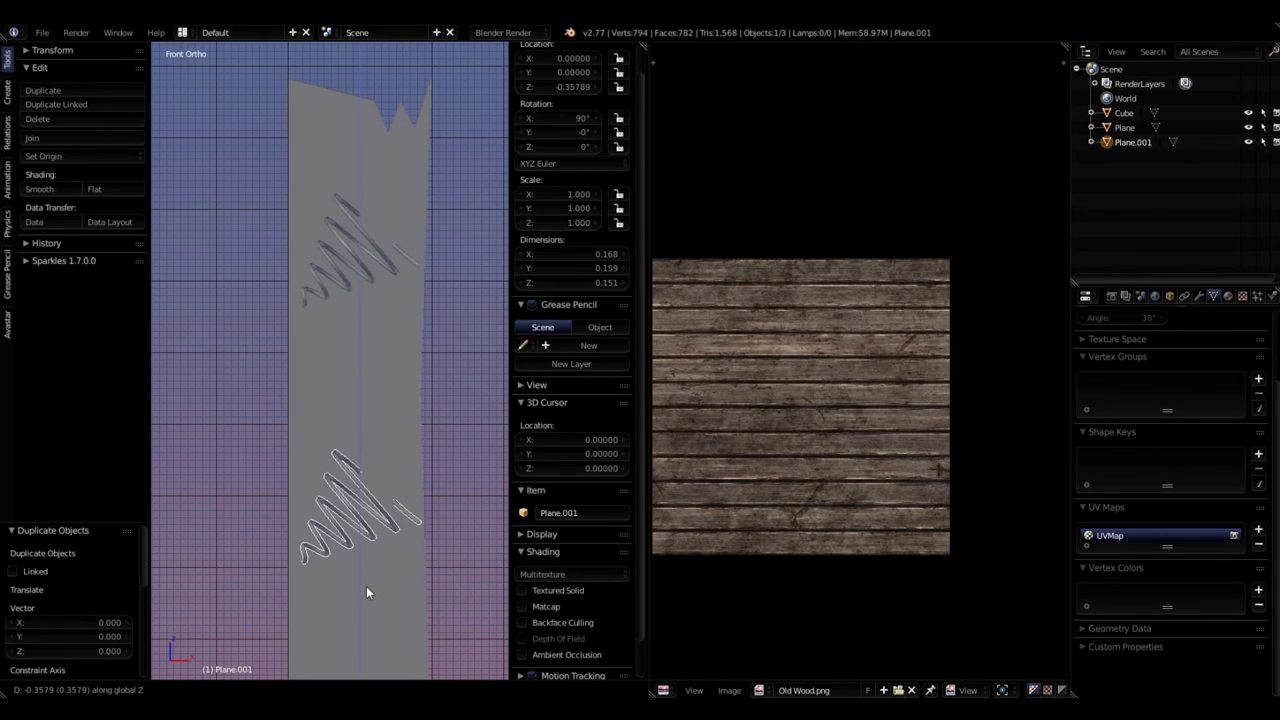
click(371, 522)
scroll(429, 388, down, 5)
middle_drag(429, 388, 393, 481)
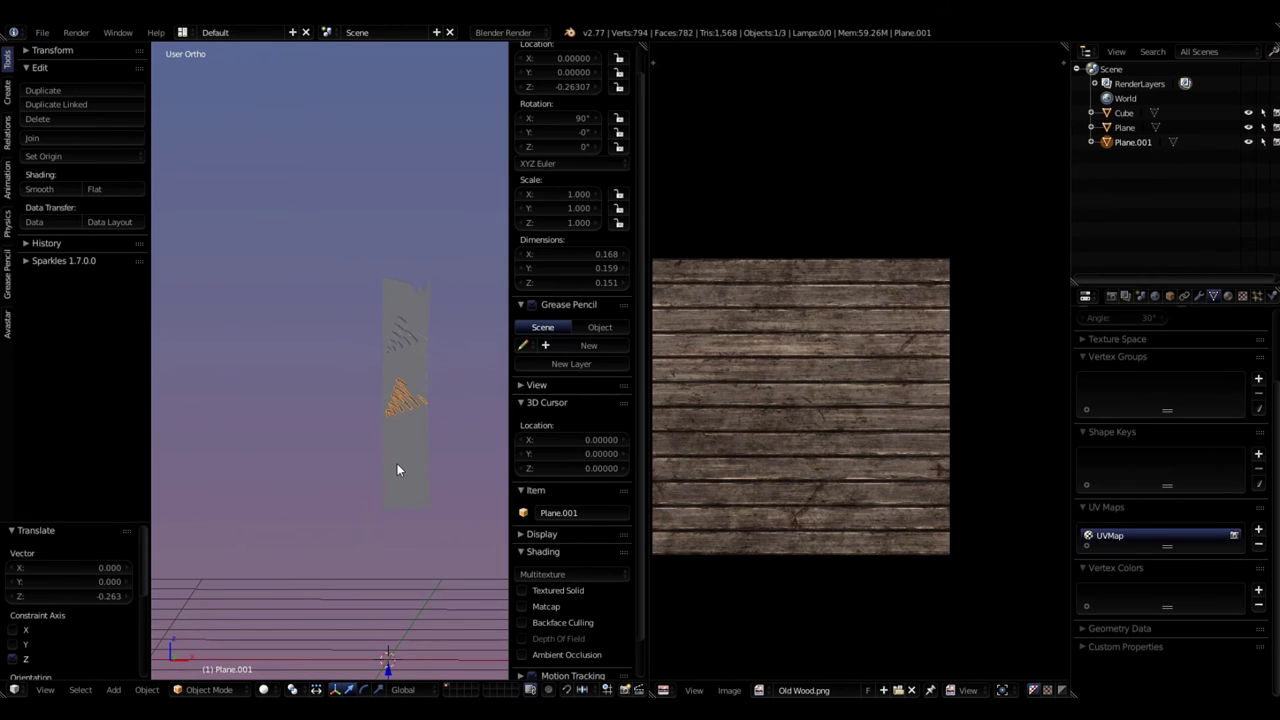
key(KP_1)
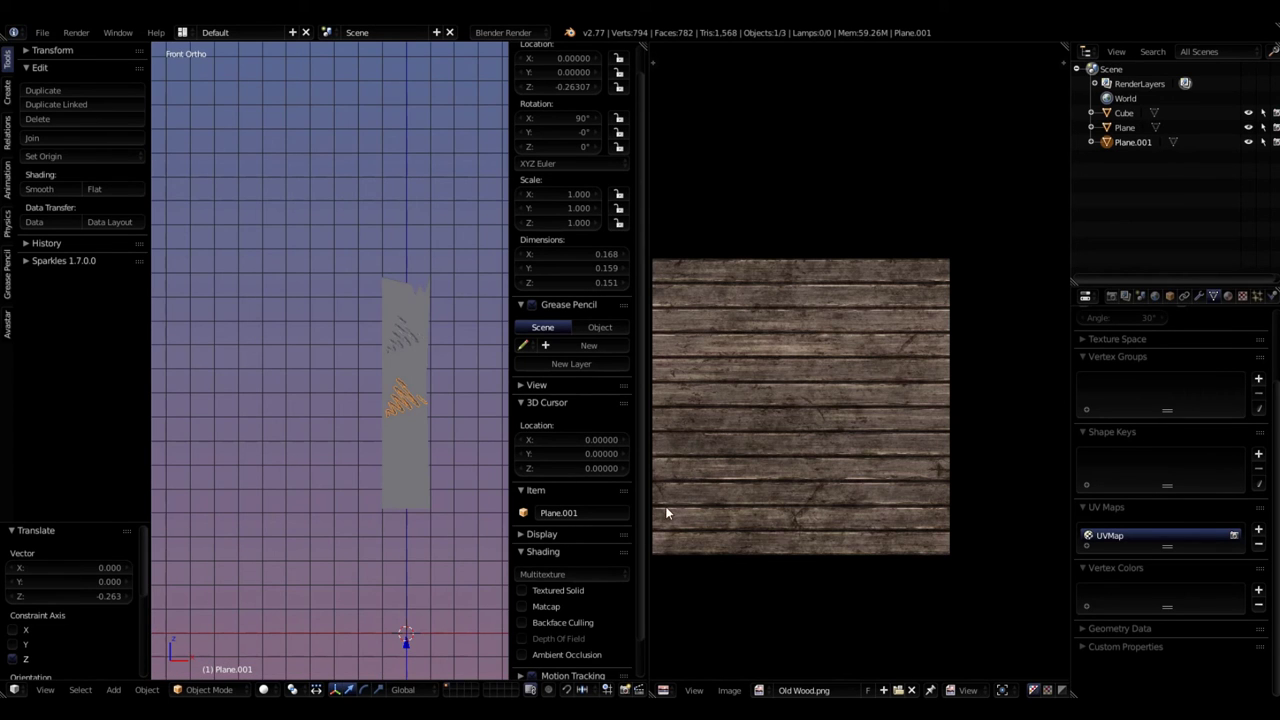
- Duplicate it as Plane.002 and move it 0.276 lower along Z near the board's bottom
drag(646, 514, 995, 512)
scroll(405, 464, down, 3)
scroll(445, 468, up, 5)
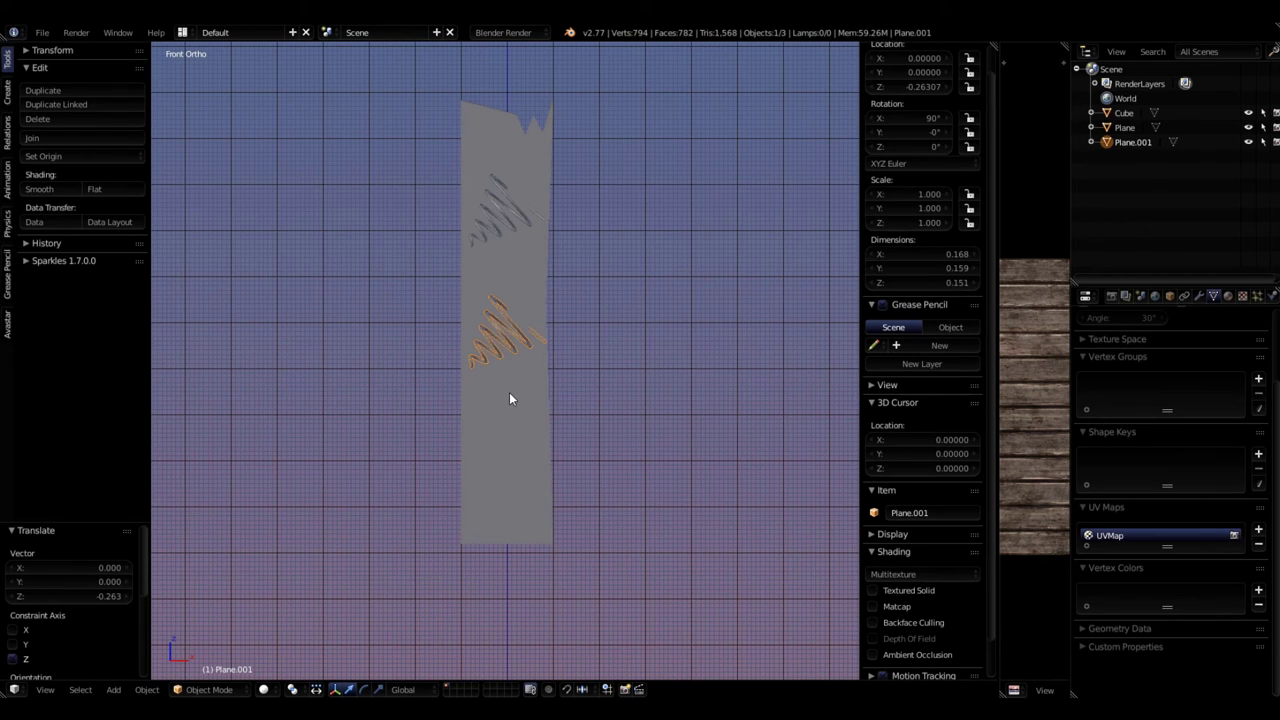
key(shift+d)
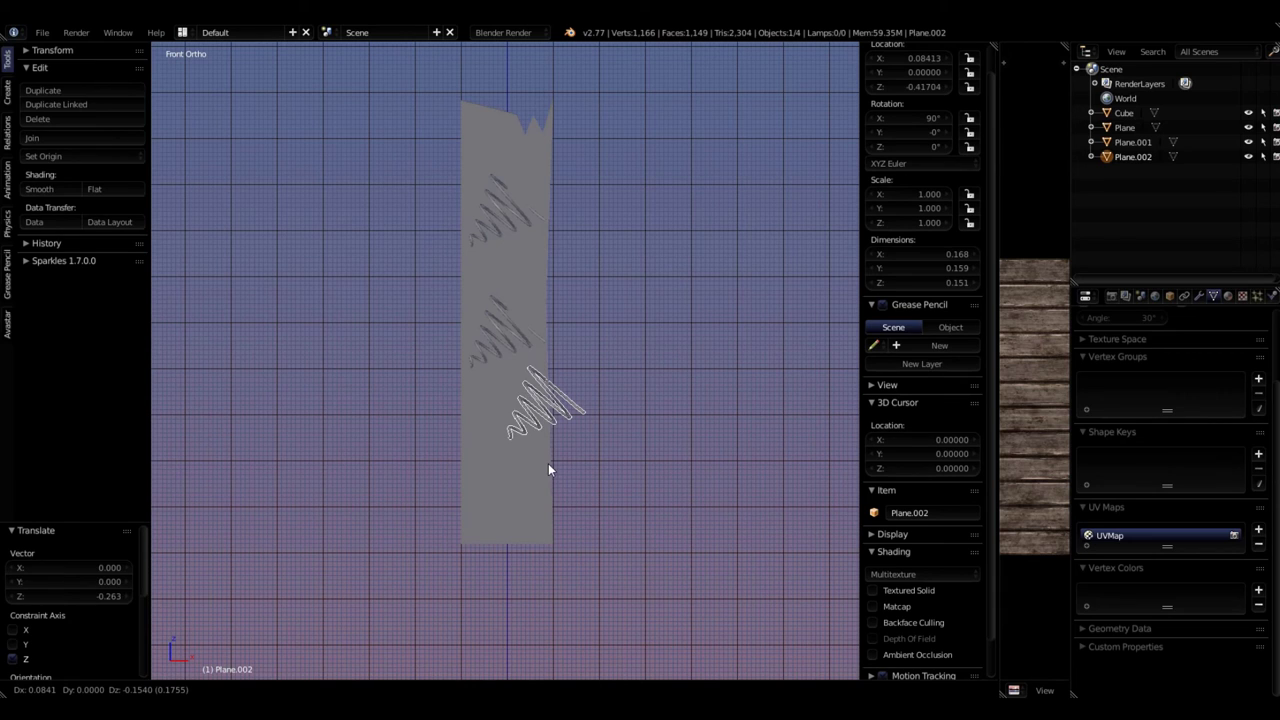
right_click(548, 463)
key(g)
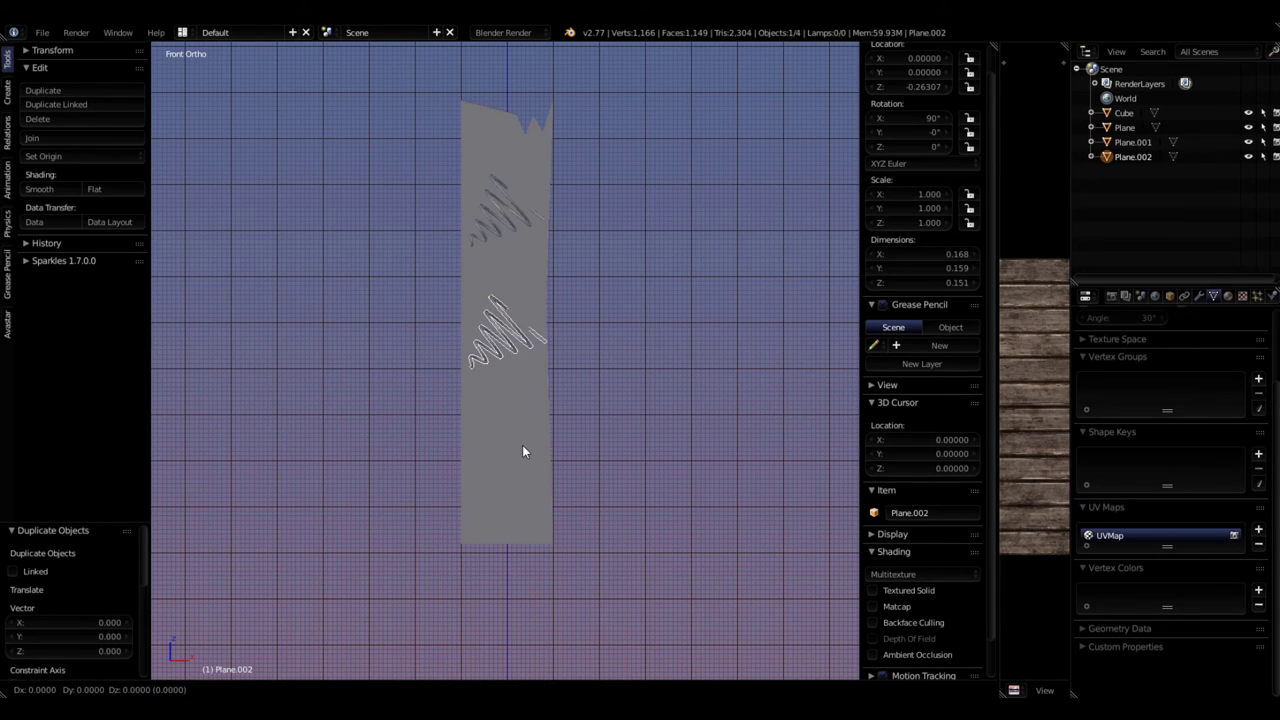
key(z)
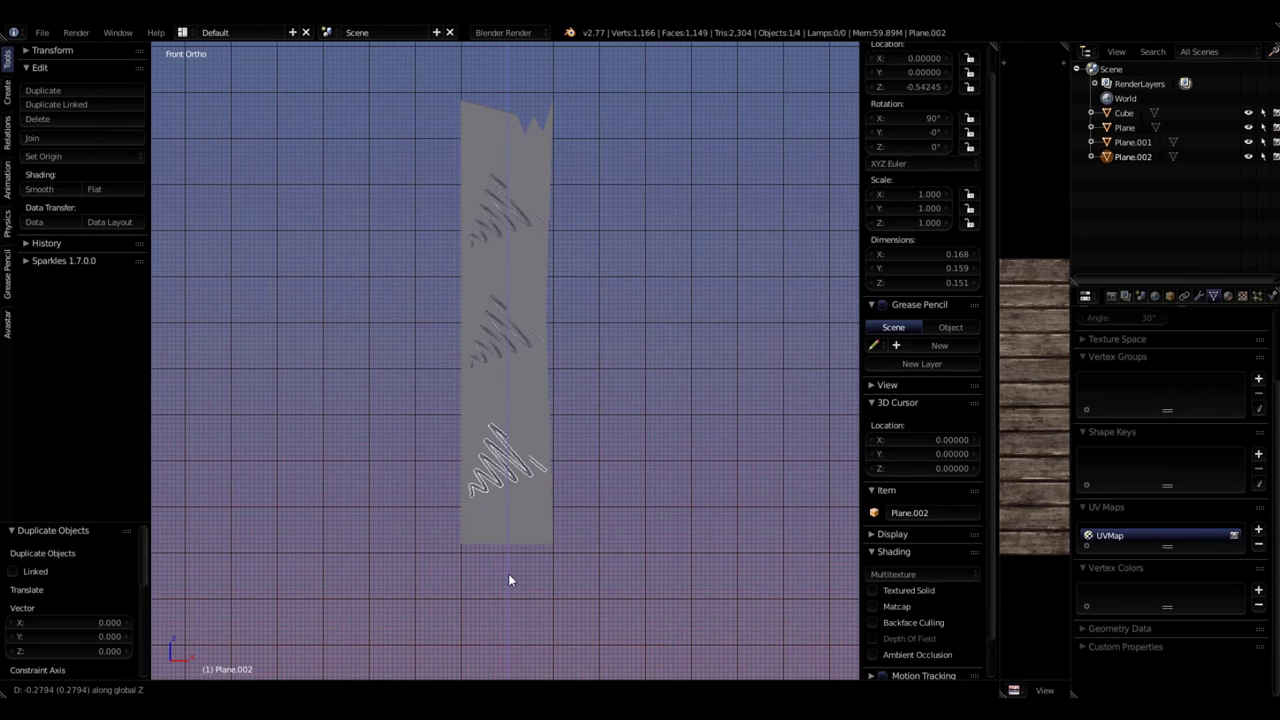
click(513, 572)
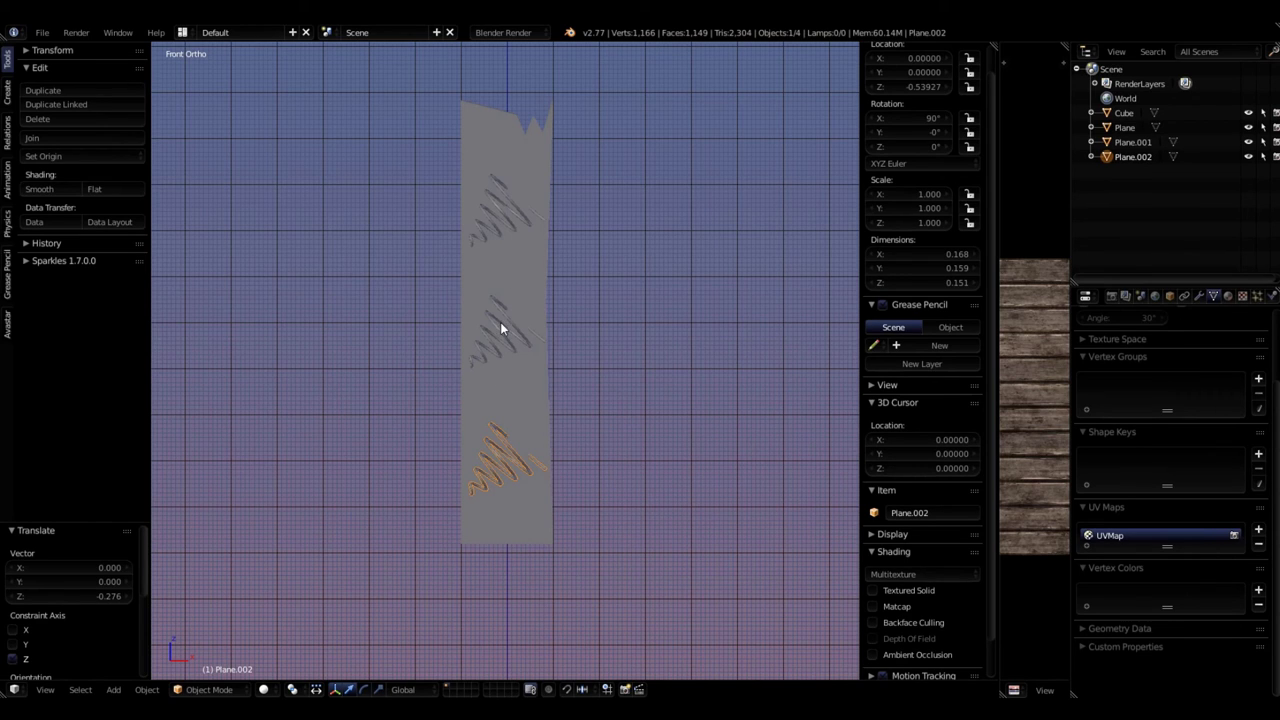
- Select all three spirals and set the pivot point to Individual Origins
shift+right_click(530, 345)
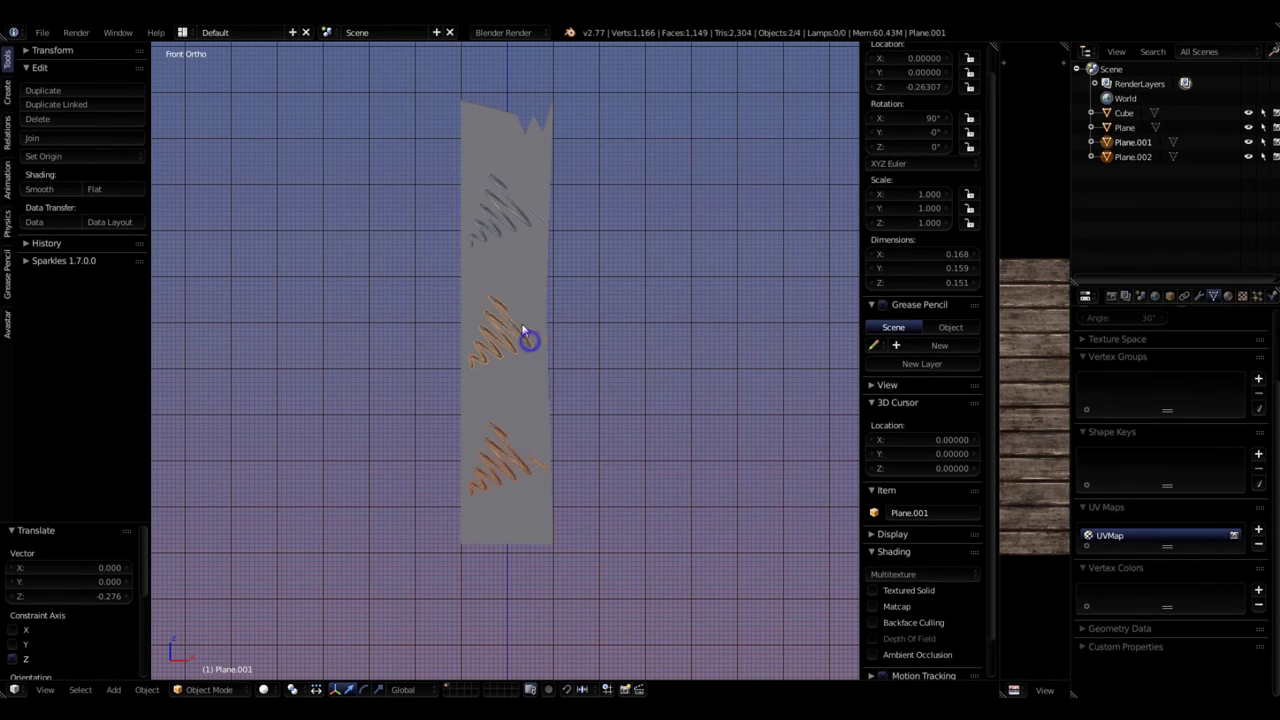
shift+right_click(526, 219)
click(293, 689)
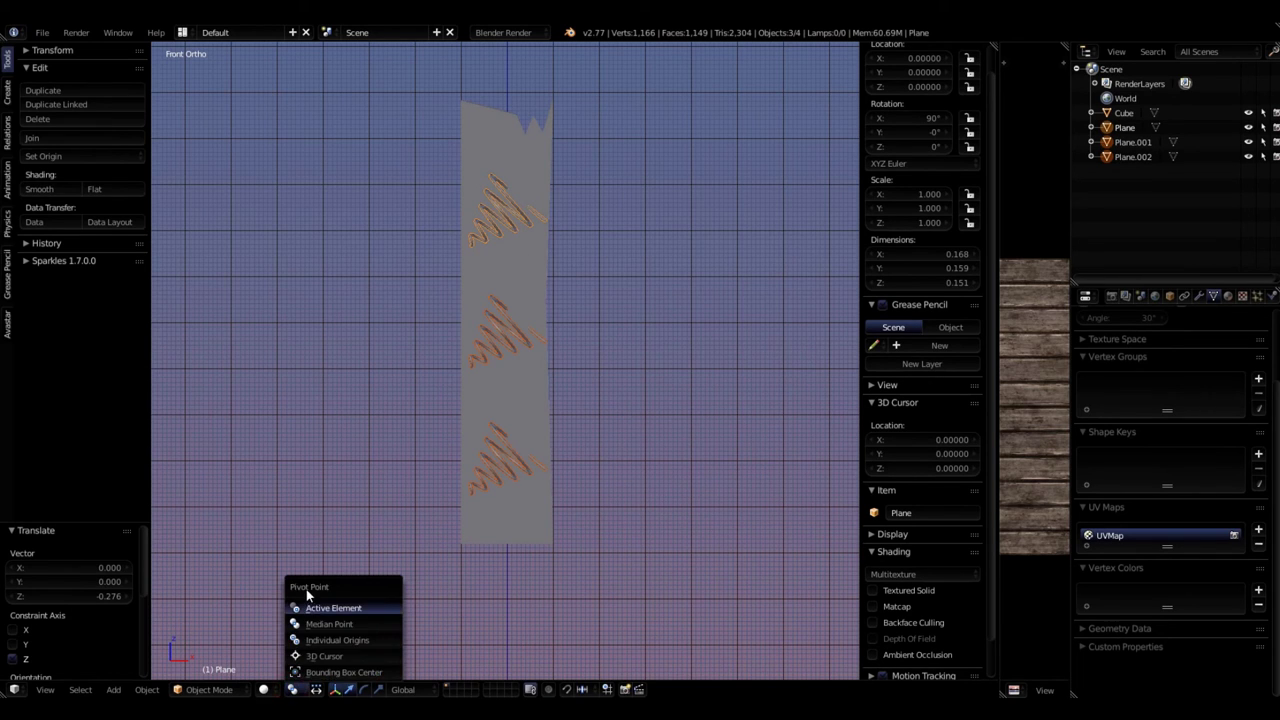
click(346, 642)
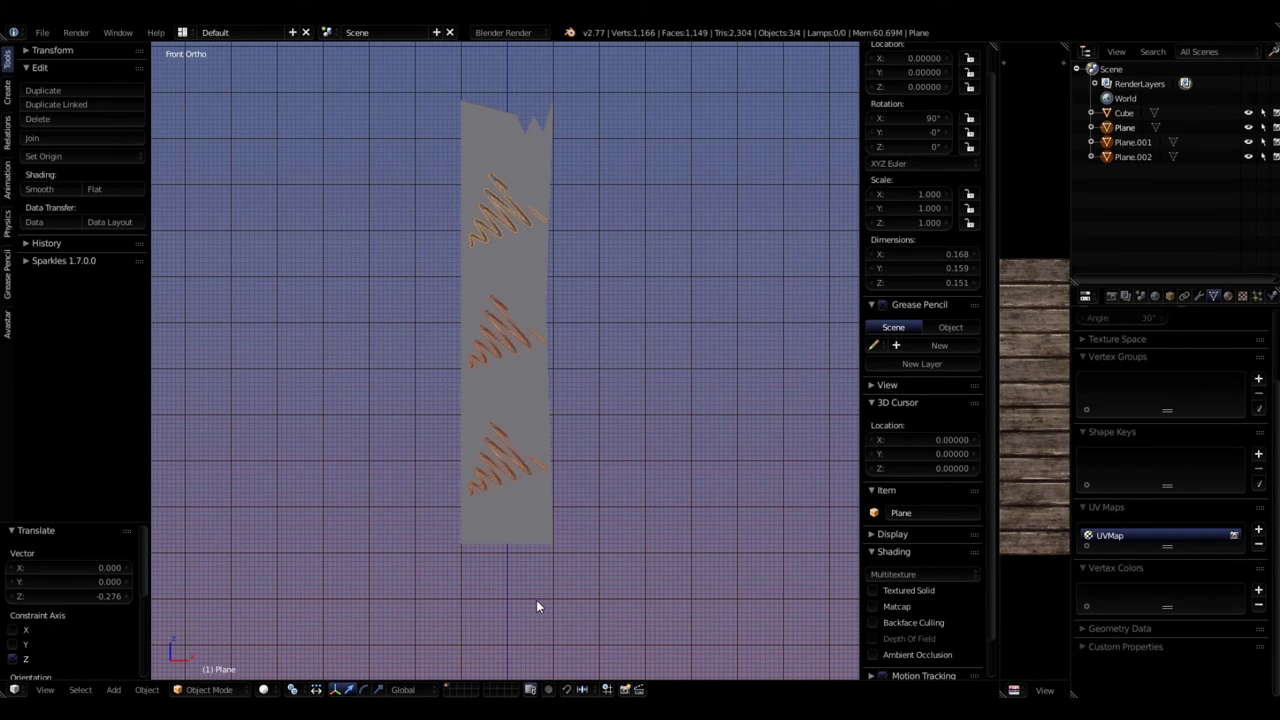
- Trial-rotate the selected spirals around their own origins, cancelling each rotation
key(r)
key(Escape)
scroll(543, 557, down, 6)
scroll(549, 409, up, 6)
scroll(611, 370, up, 2)
scroll(540, 220, down, 7)
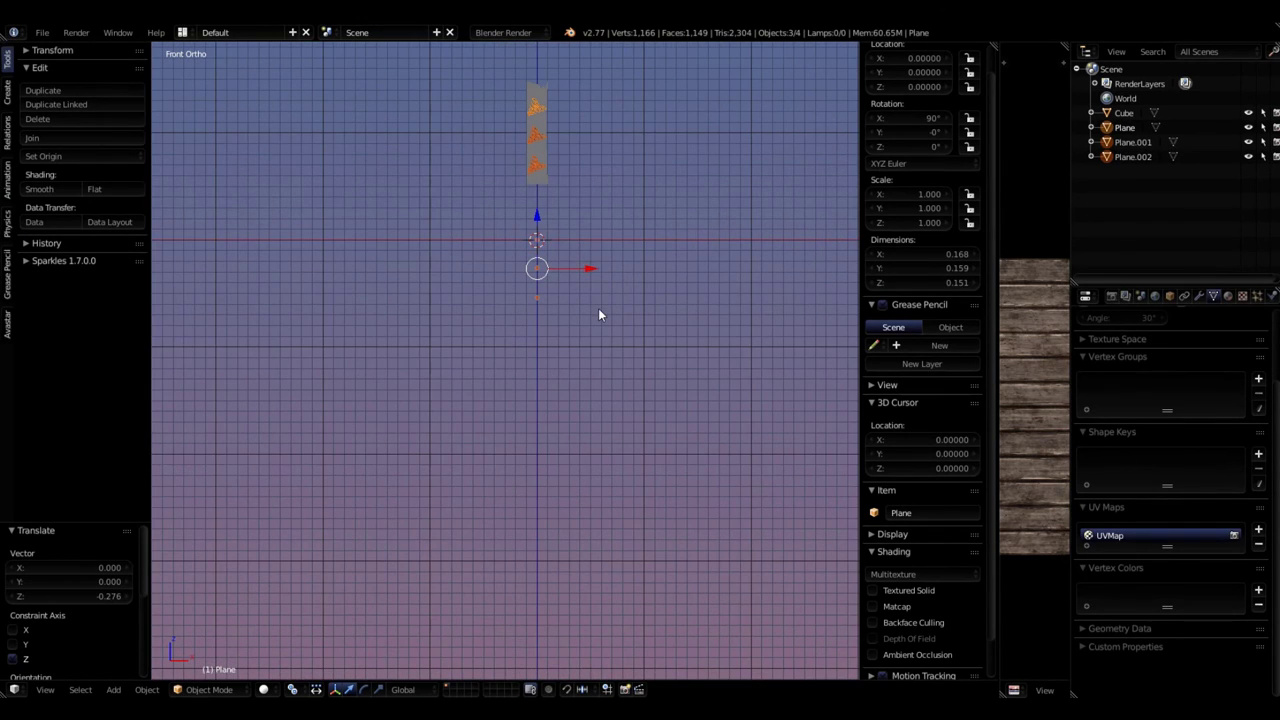
shift+middle_drag(599, 308, 597, 482)
scroll(525, 395, up, 2)
key(r)
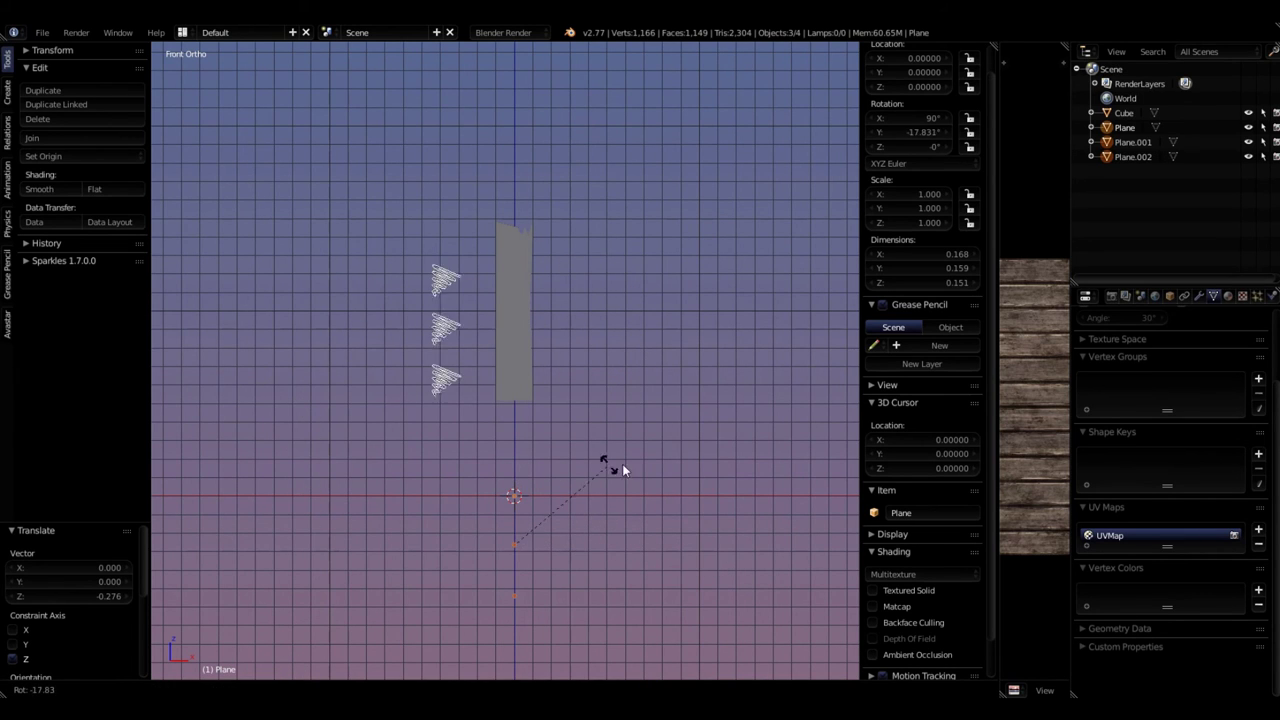
key(Escape)
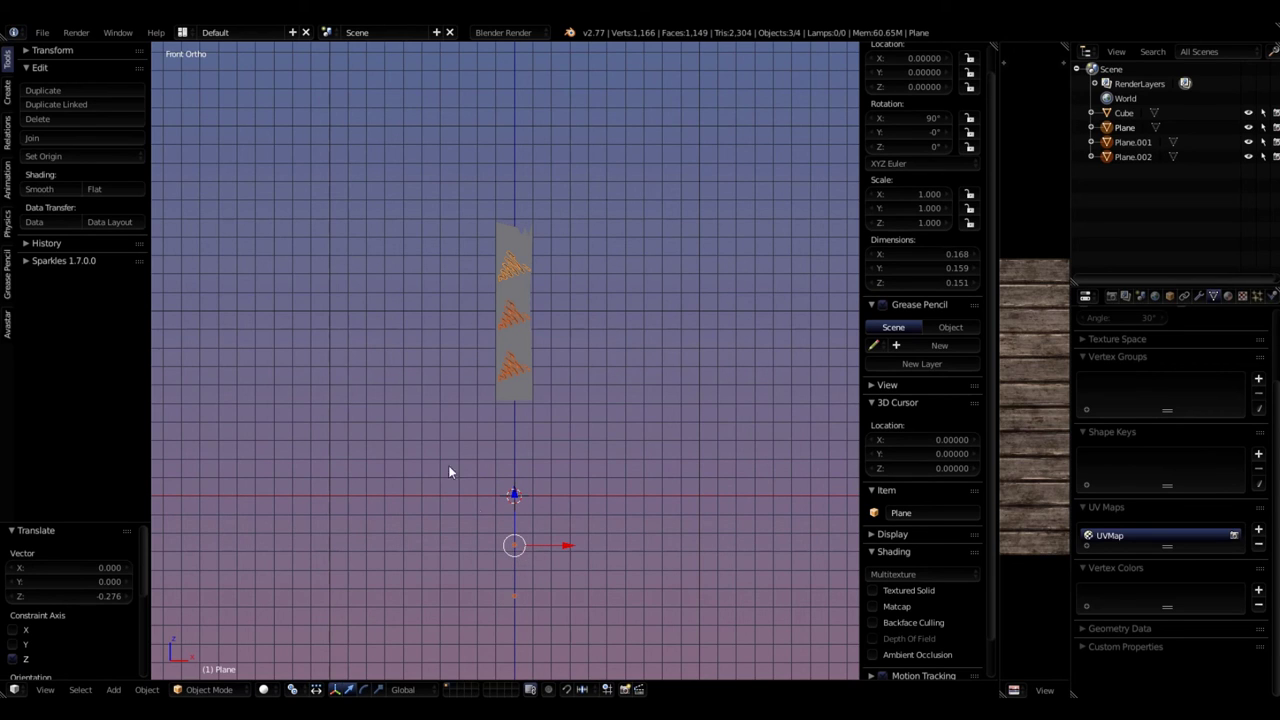
- Apply Origin to Geometry to the bottom, middle and top spirals one by one
right_click(520, 367)
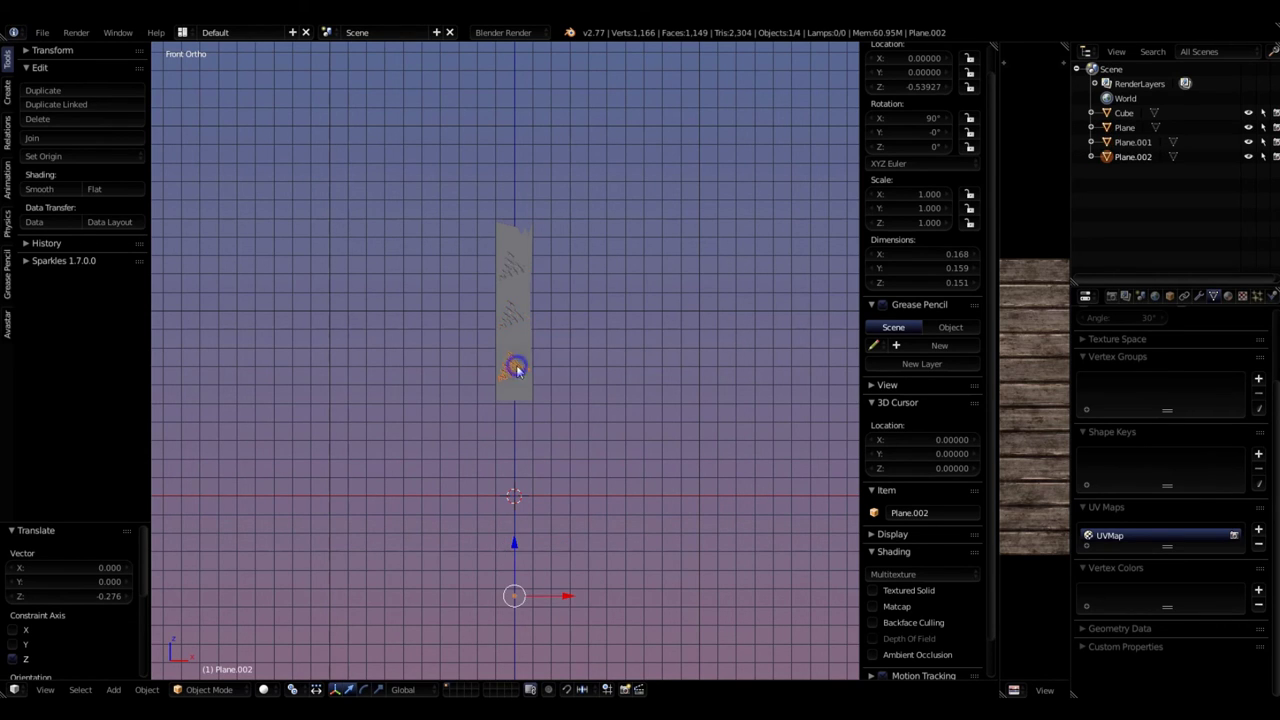
click(44, 157)
click(68, 190)
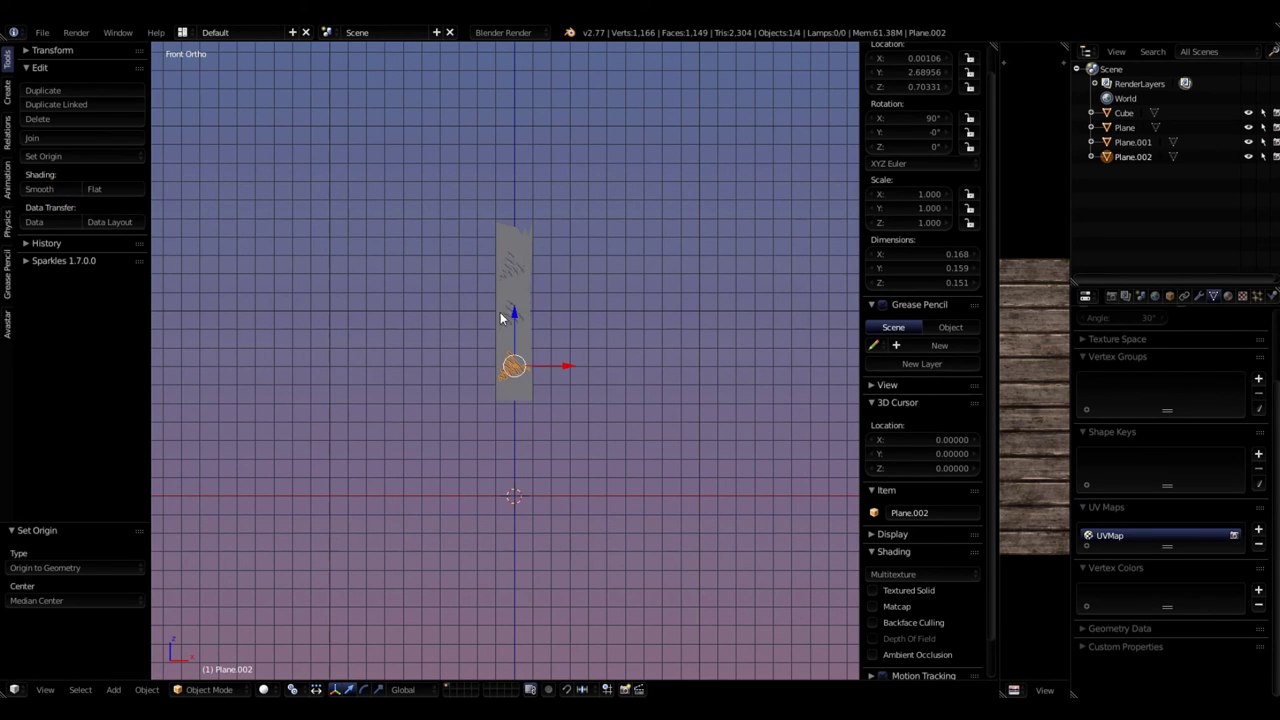
right_click(507, 318)
click(58, 156)
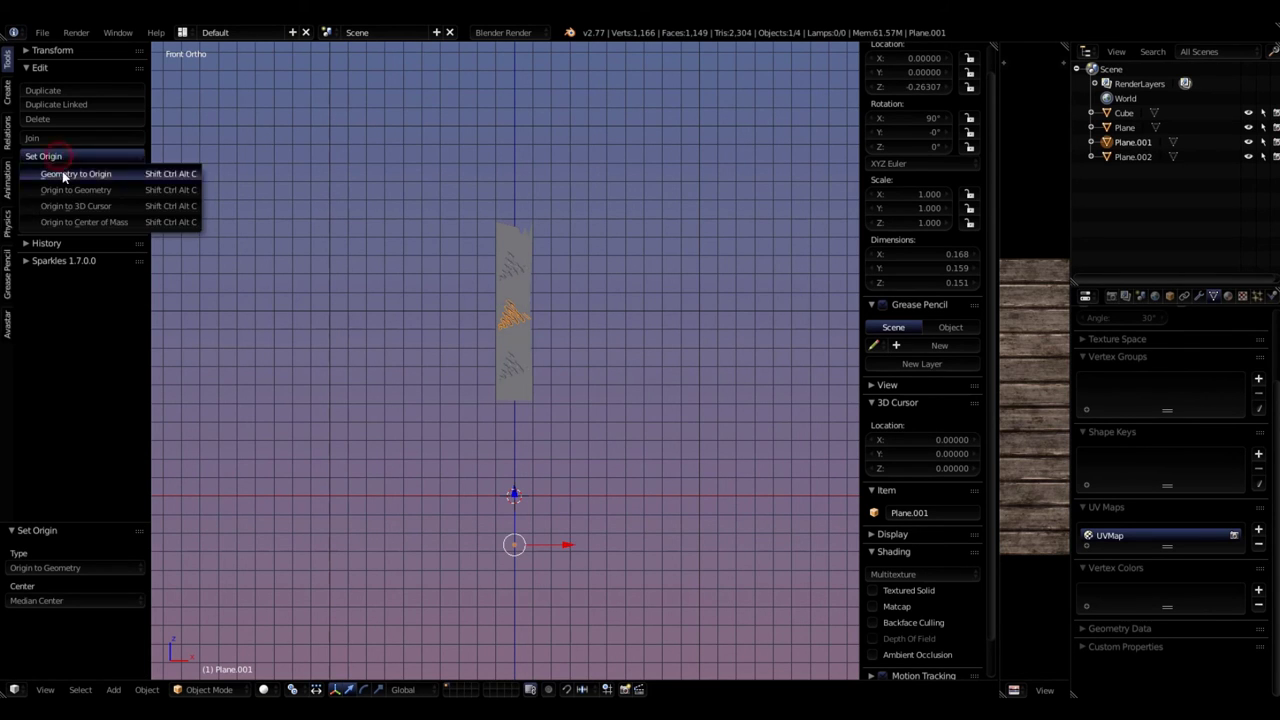
click(78, 191)
right_click(514, 245)
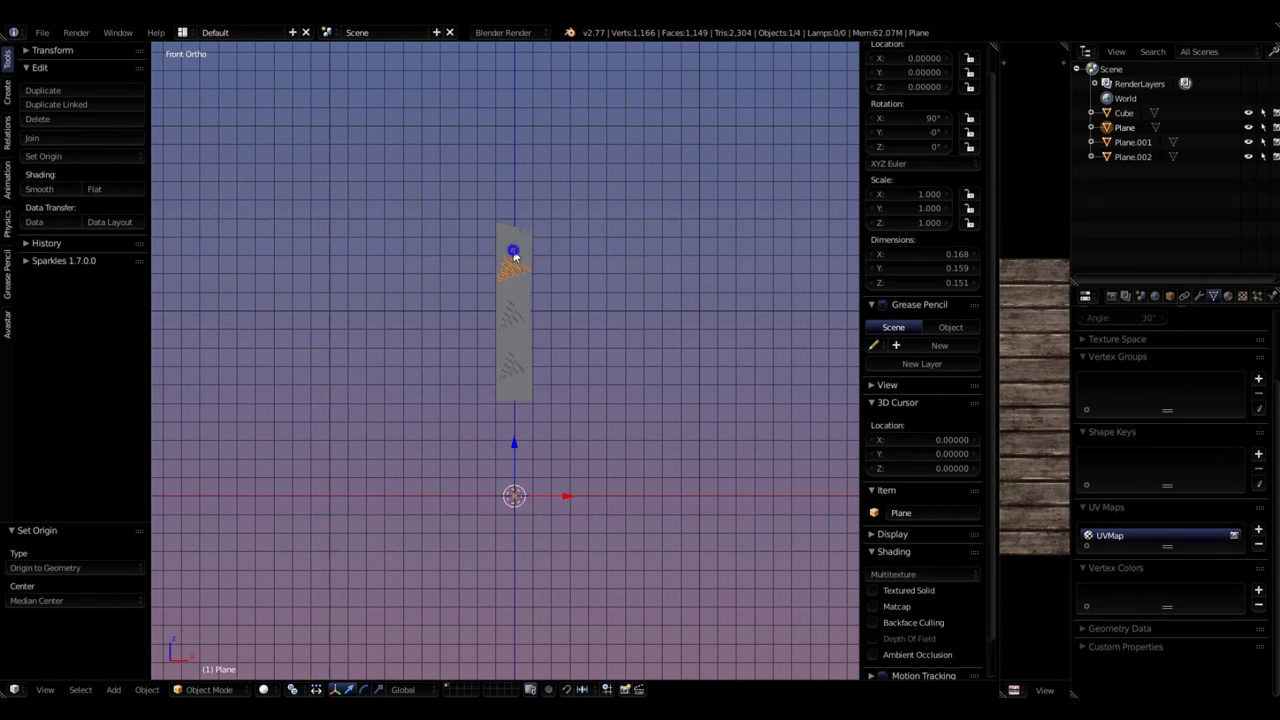
click(44, 157)
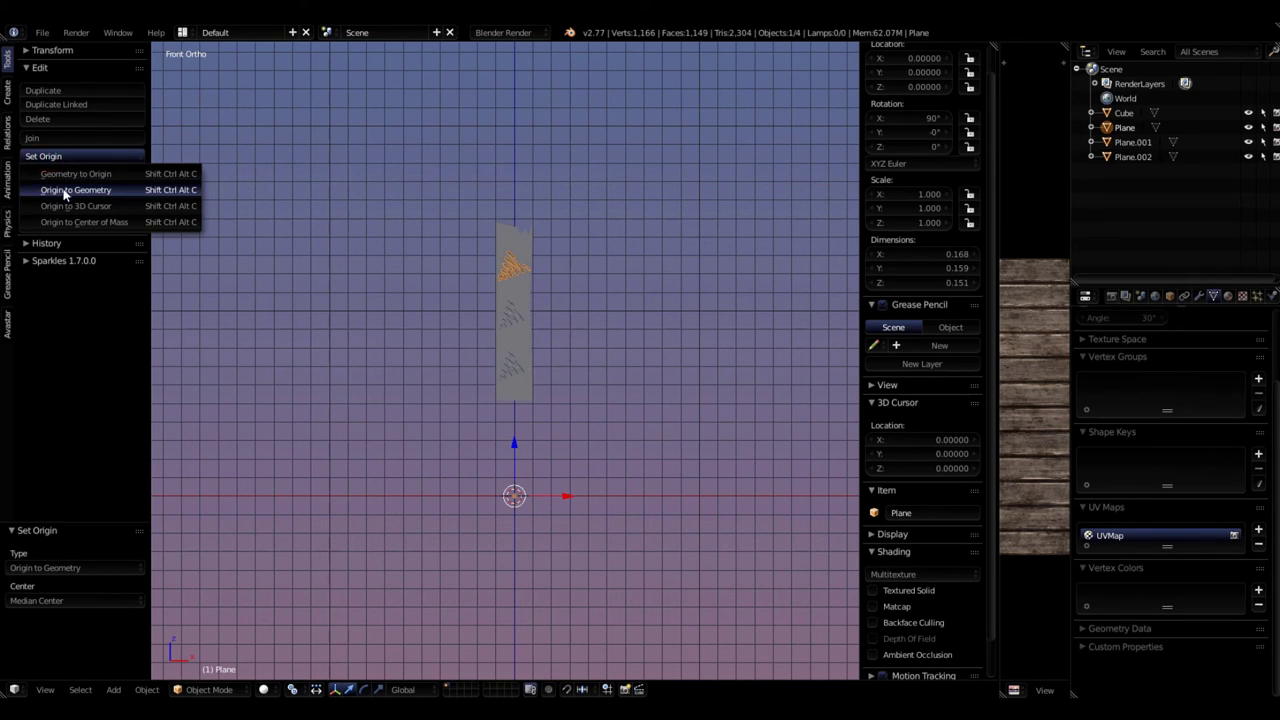
click(65, 190)
- Select all three spirals, test and cancel a rotation, and return to Front Ortho view
shift+right_click(519, 320)
shift+right_click(520, 368)
key(r)
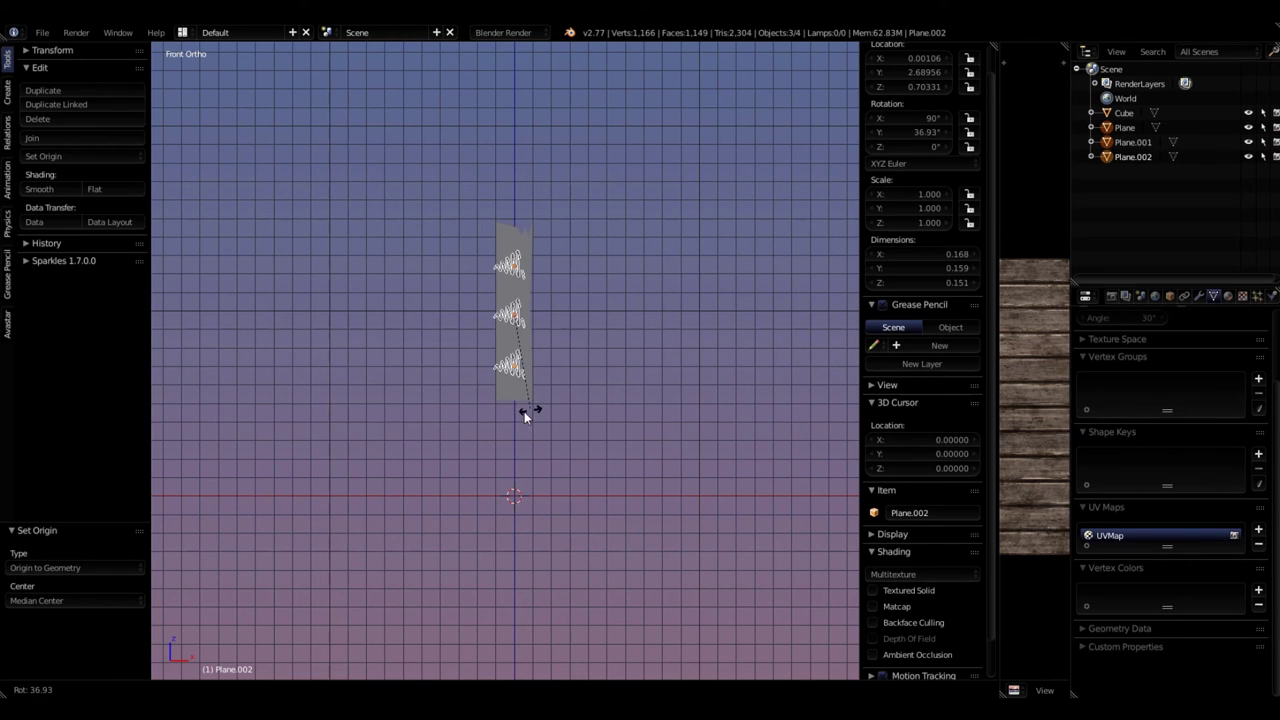
right_click(596, 332)
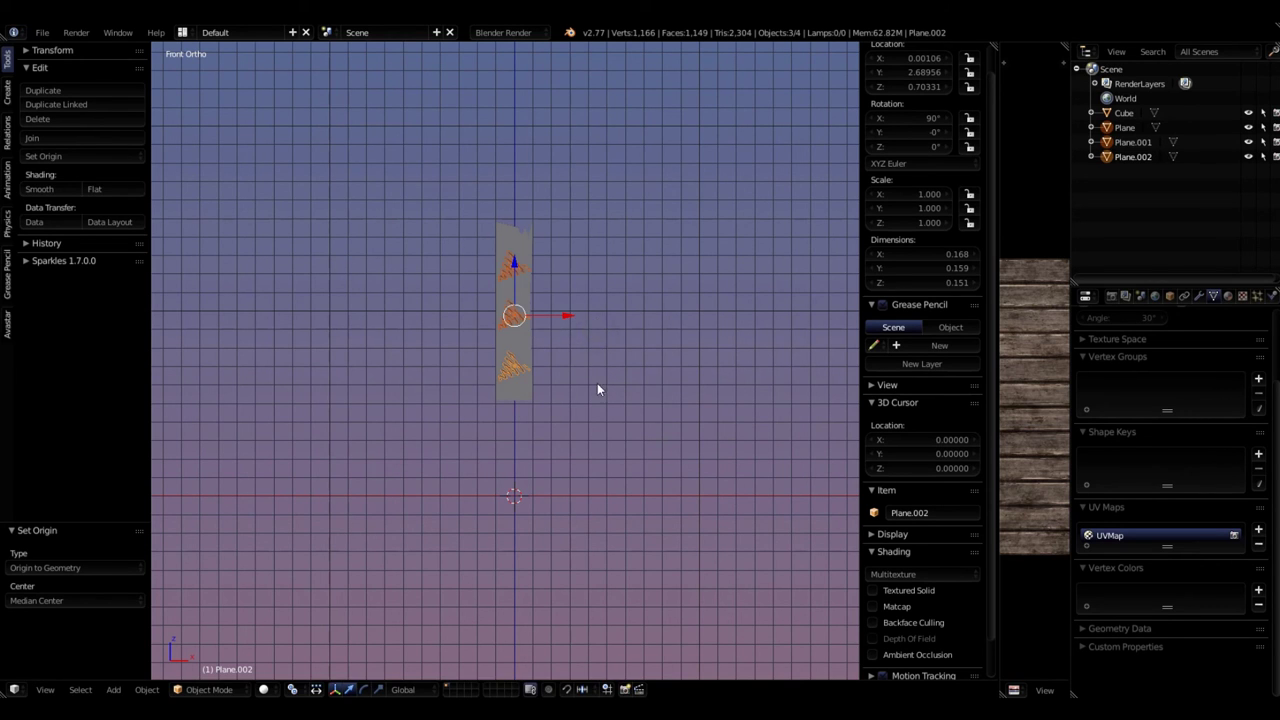
scroll(471, 380, up, 3)
shift+middle_drag(595, 183, 565, 243)
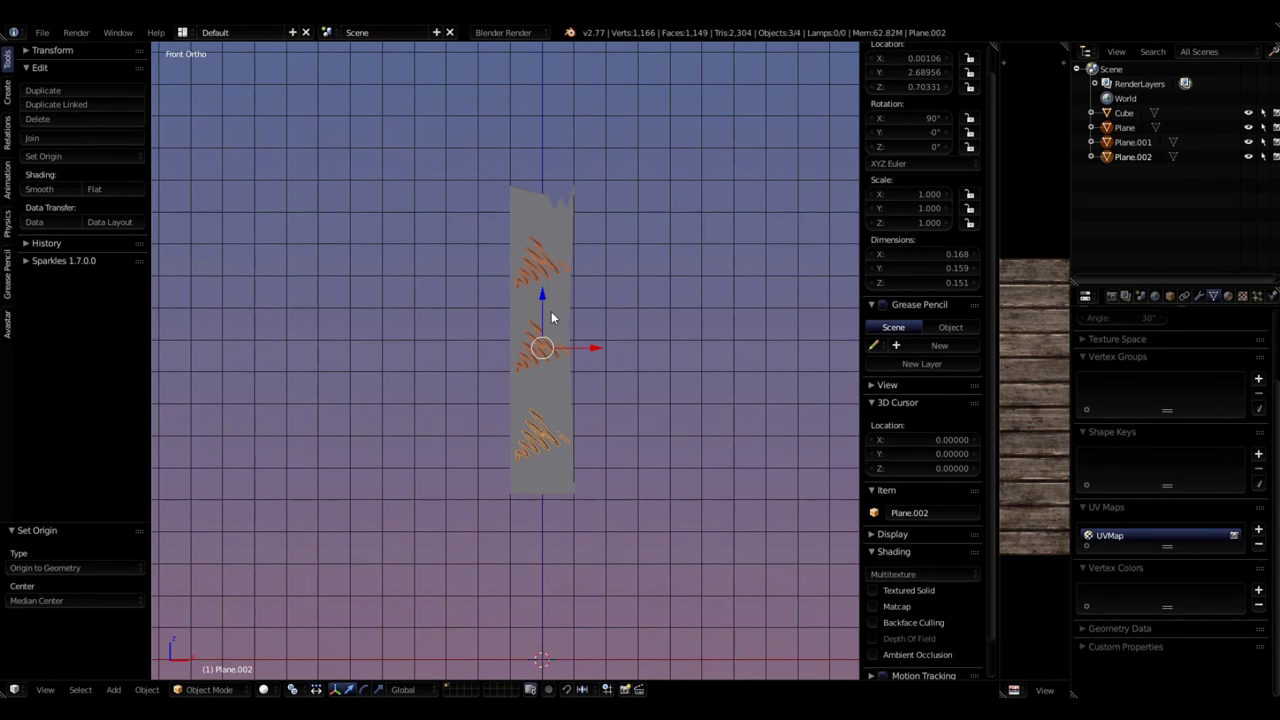
scroll(603, 418, up, 2)
mouse_move(529, 508)
middle_down()
mouse_move(660, 520)
mouse_move(603, 540)
mouse_move(381, 506)
mouse_move(447, 524)
mouse_move(505, 516)
middle_up()
key(x)
key(KP_1)
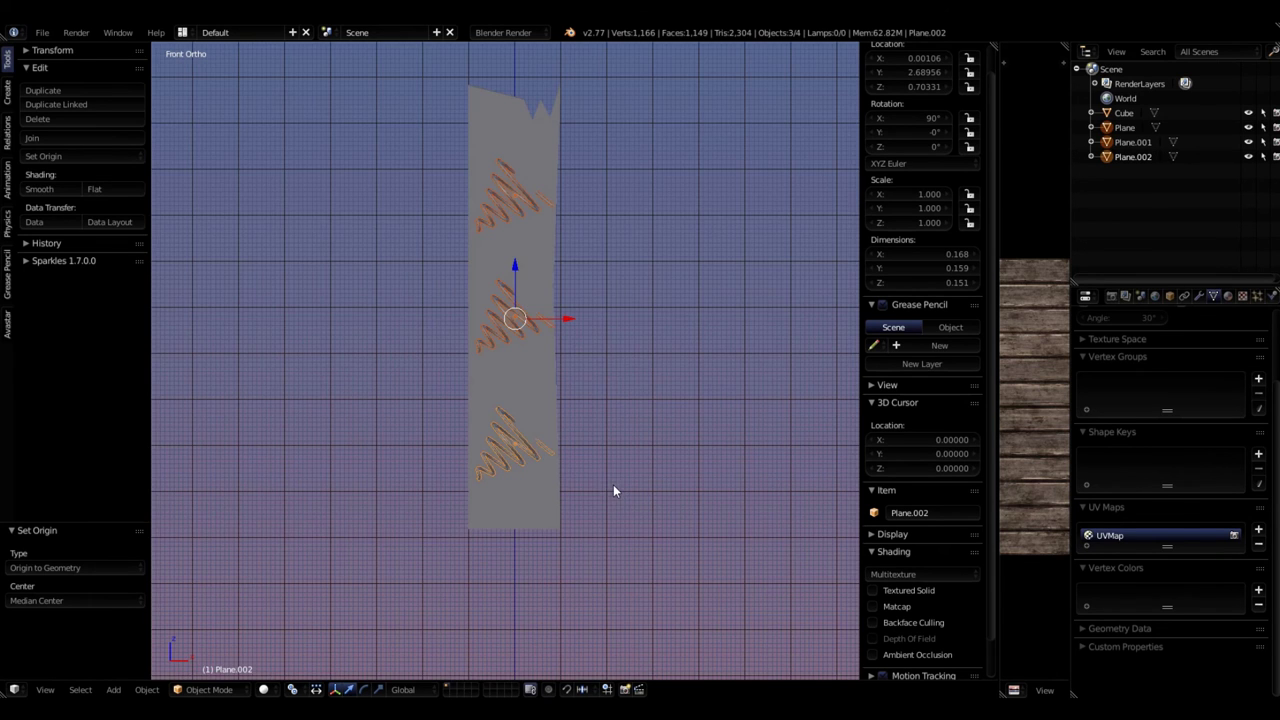
- Enter Edit Mode on the bottom spiral and widen the image editor beside the 3D view
scroll(500, 290, up, 4)
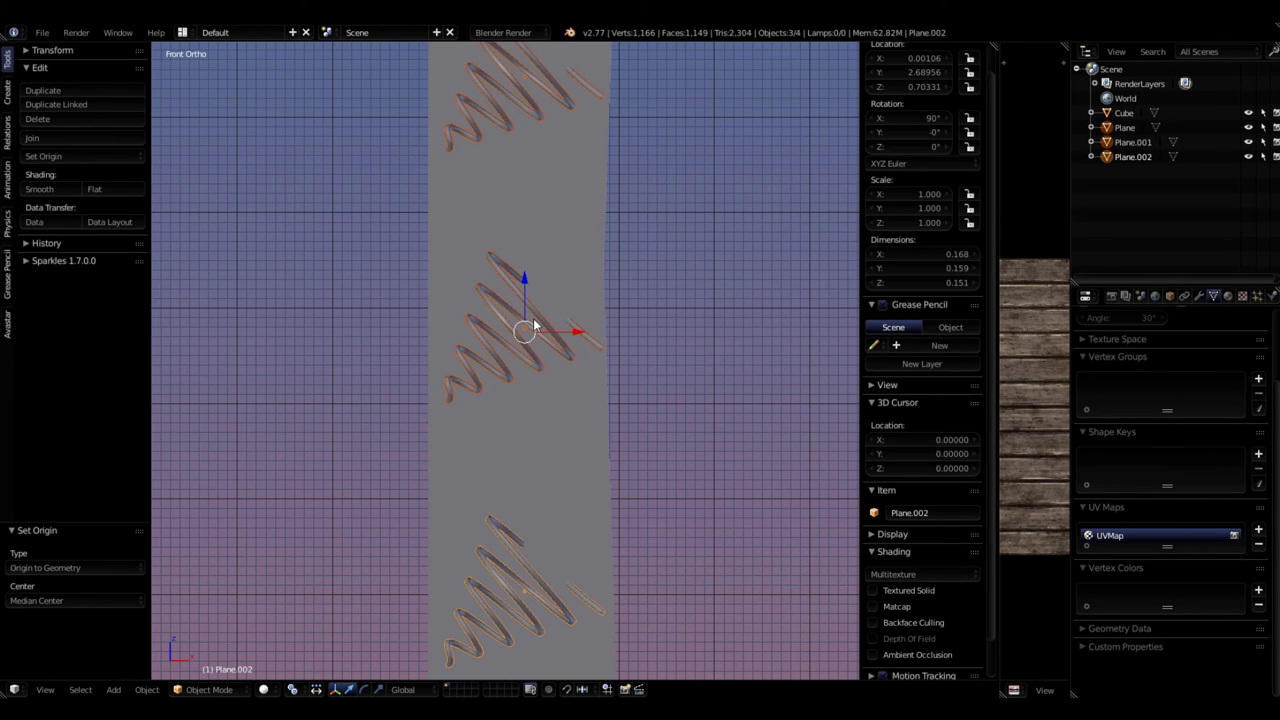
key(Tab)
scroll(515, 580, down, 2)
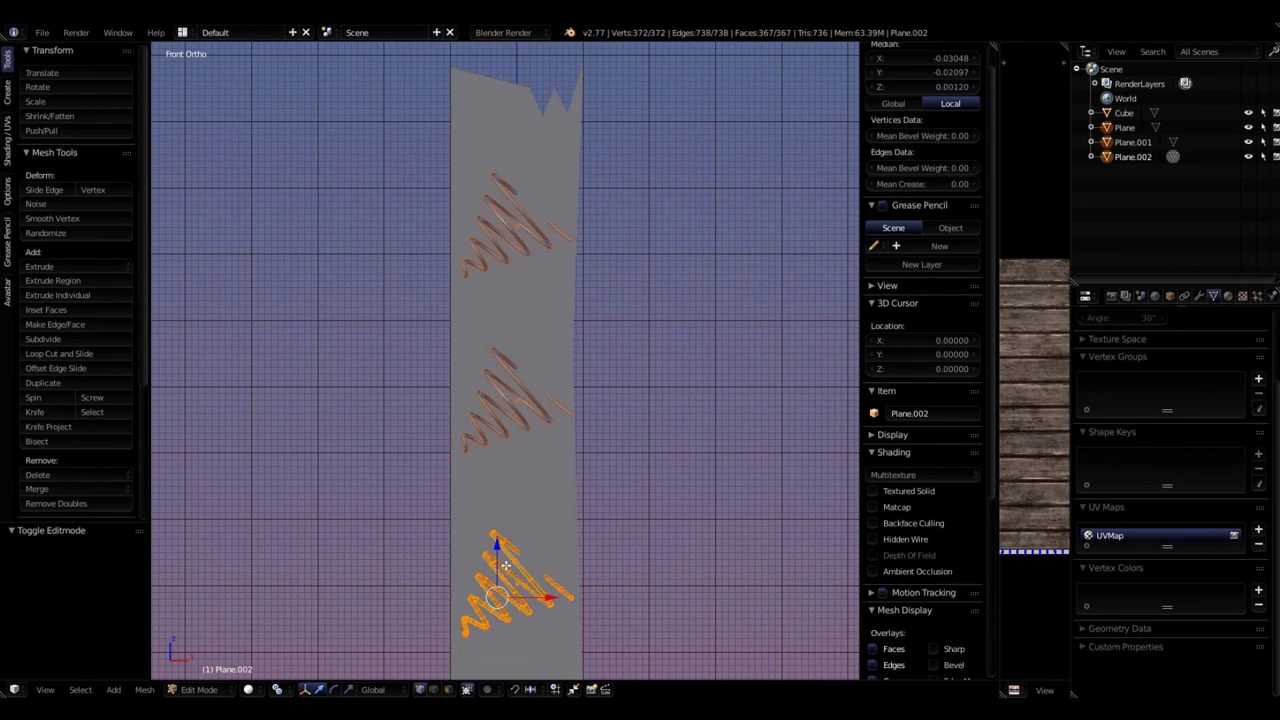
drag(999, 546, 812, 553)
middle_drag(934, 490, 950, 410)
scroll(951, 410, down, 2)
scroll(951, 410, up, 1)
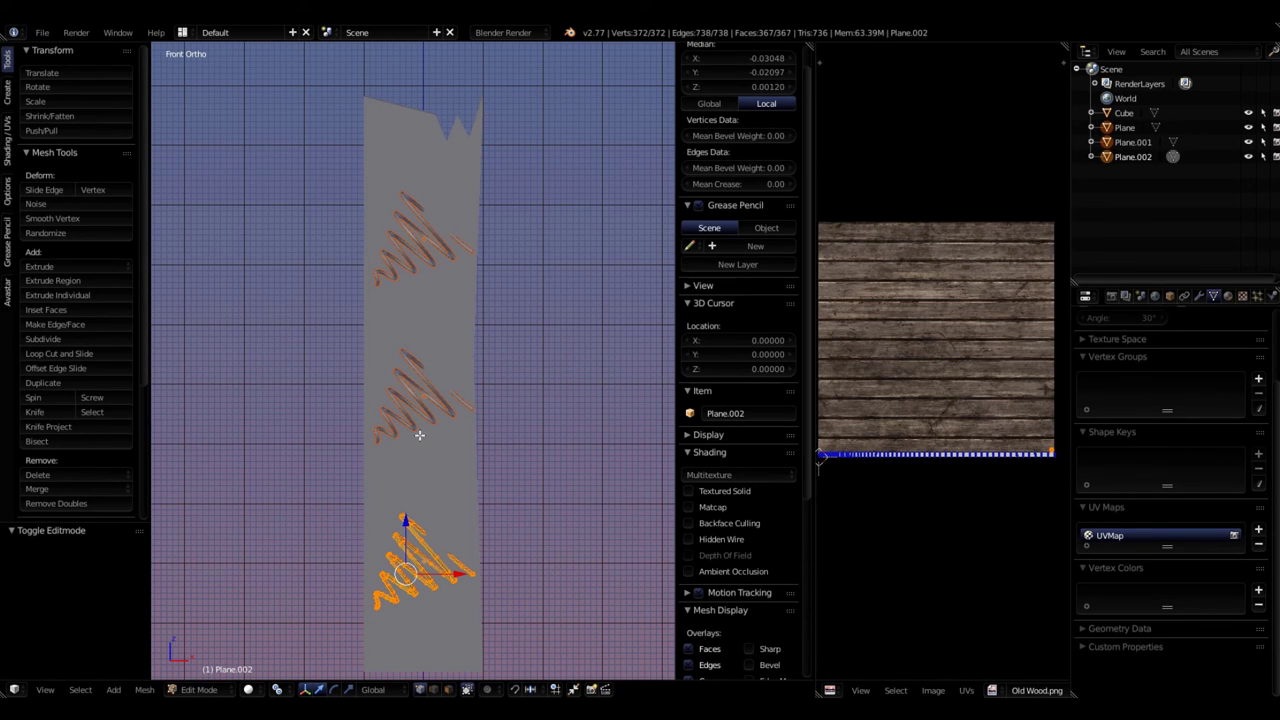
scroll(525, 474, down, 1)
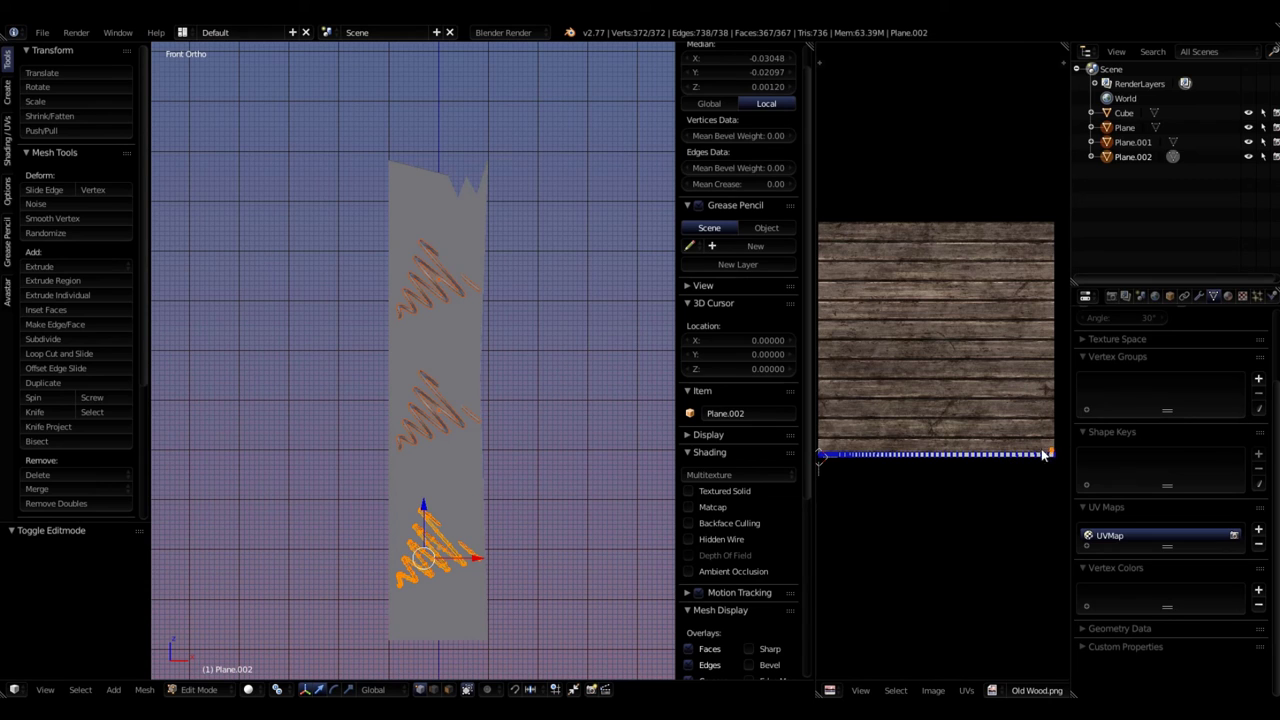
- Toggle Edit Mode on the middle and top spirals to check their UVs, then return to front view
key(Tab)
right_click(414, 418)
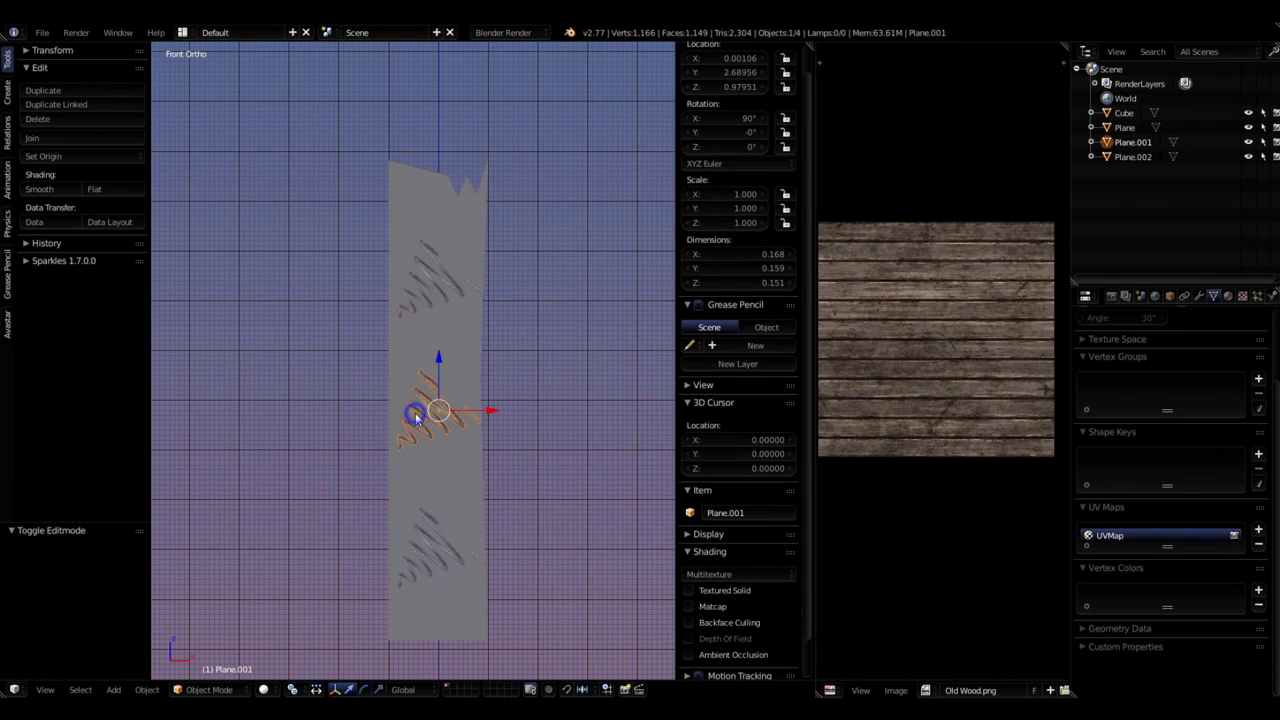
key(Tab)
key(Tab)
right_click(413, 300)
key(Tab)
key(Tab)
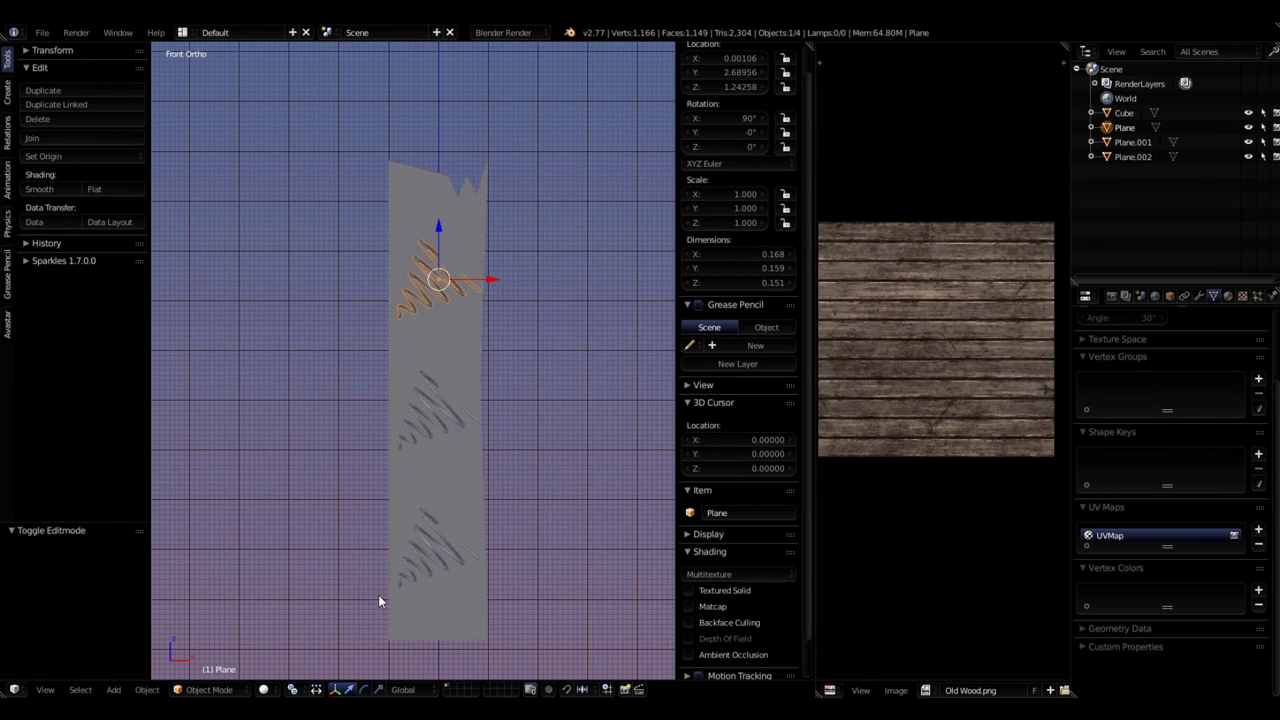
mouse_move(449, 557)
middle_down()
mouse_move(443, 543)
mouse_move(555, 543)
mouse_move(448, 594)
mouse_move(286, 560)
mouse_move(435, 558)
middle_up()
key(KP_1)
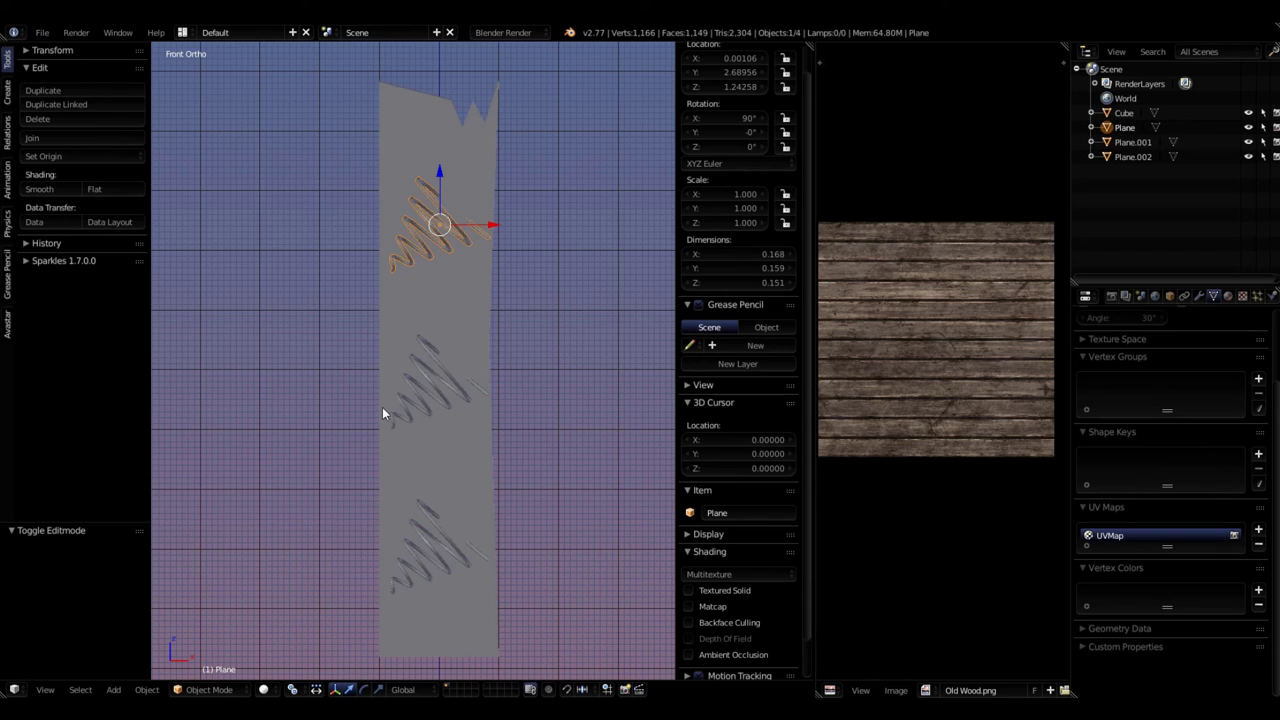
- Select the bottom, middle and top spirals and join them with Ctrl+J
middle_drag(382, 407, 405, 430)
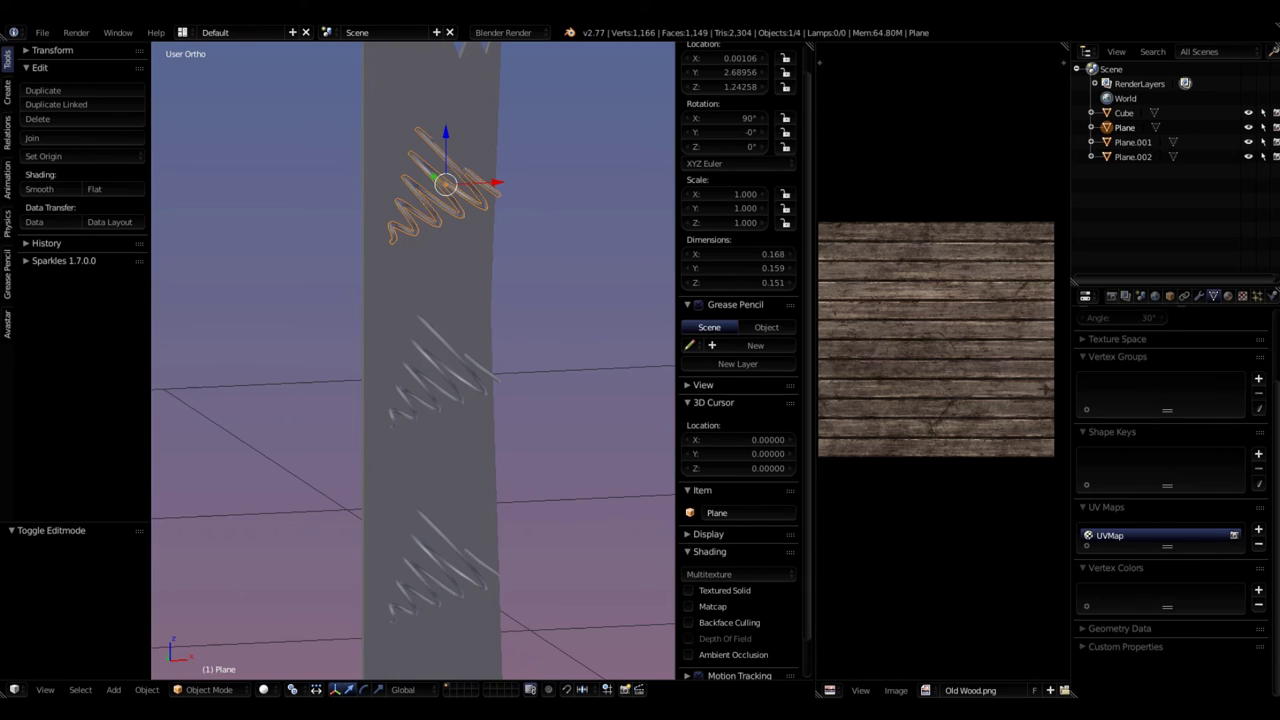
right_click(440, 531)
shift+right_click(499, 380)
shift+right_click(496, 192)
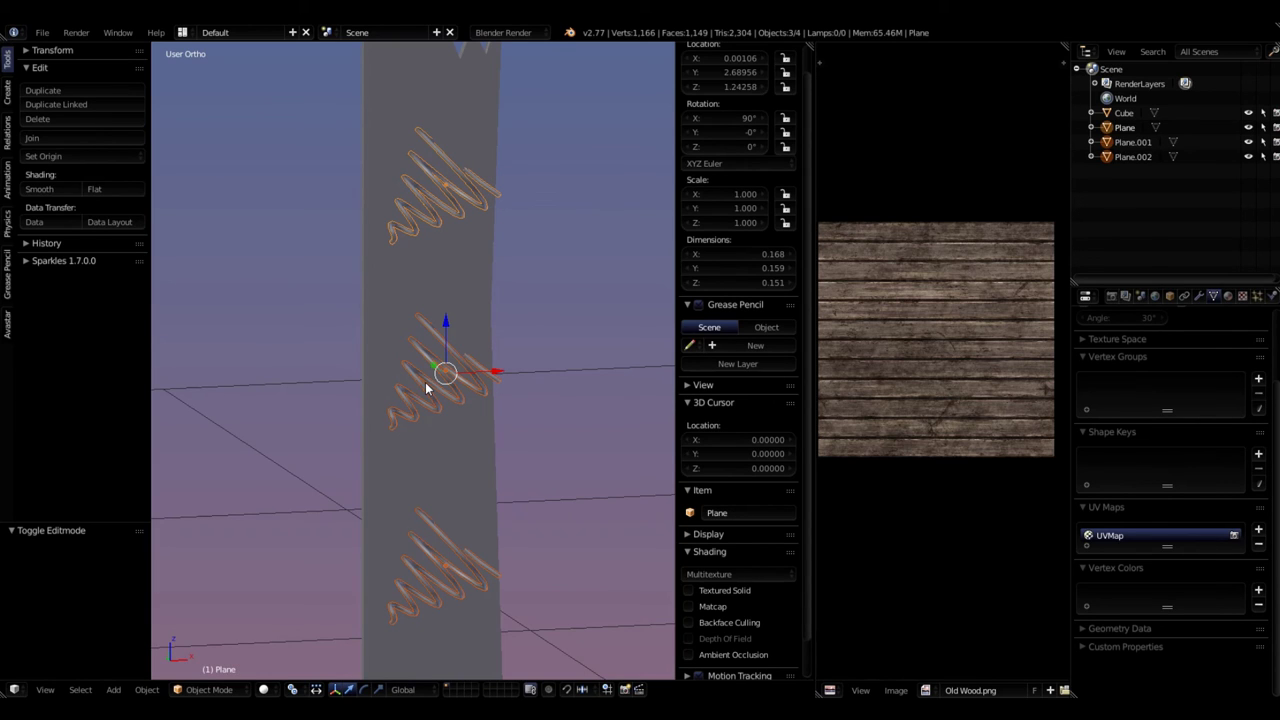
key(ctrl+j)
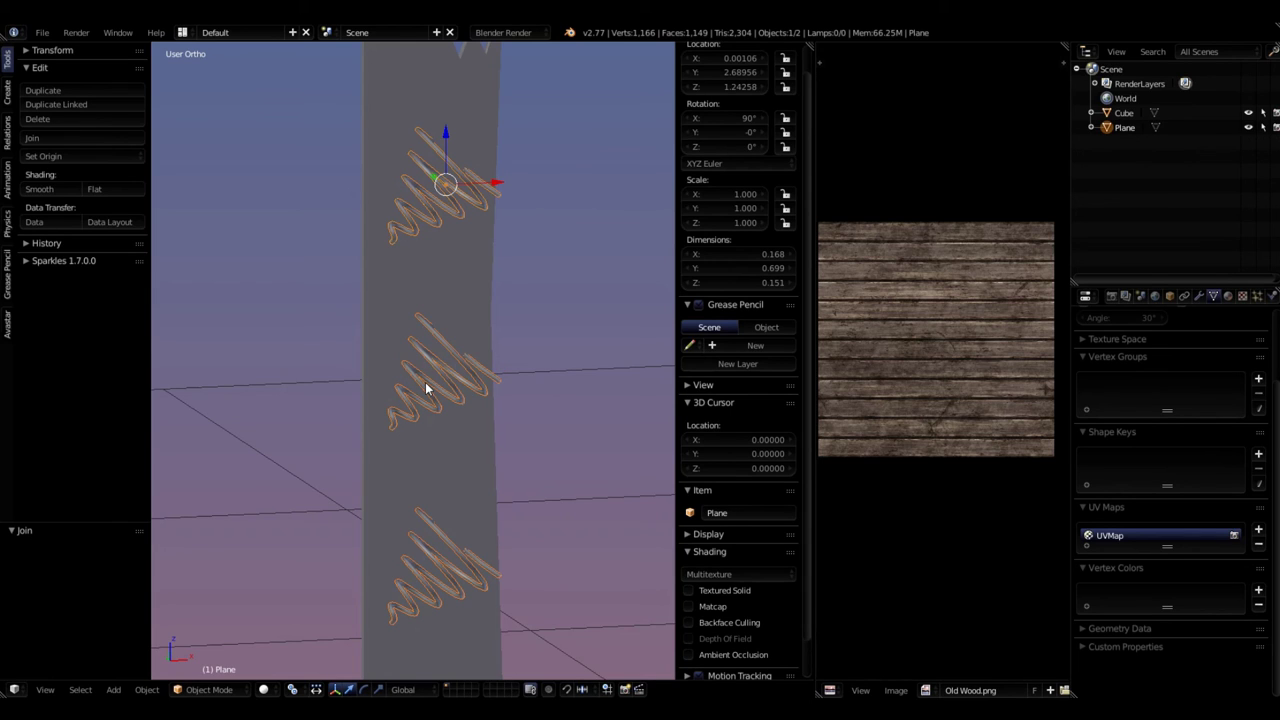
- Set the joined spiral's origin to its geometry and reselect everything
click(60, 157)
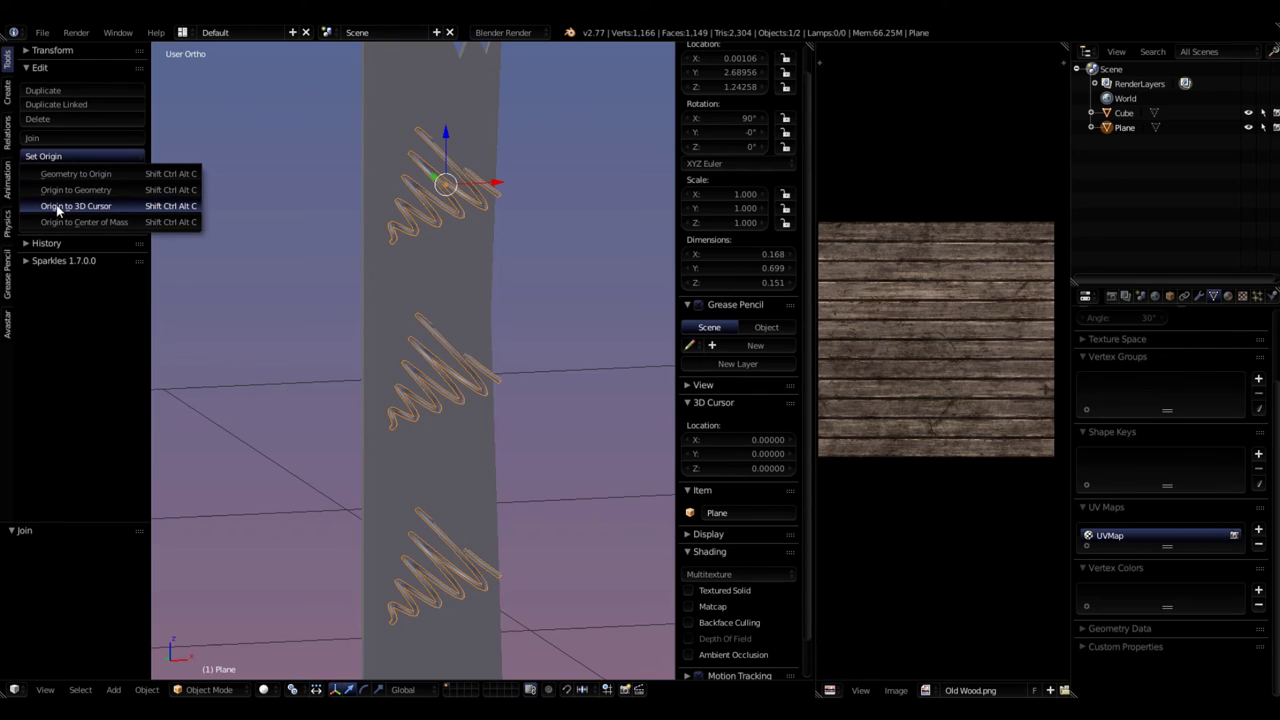
click(69, 190)
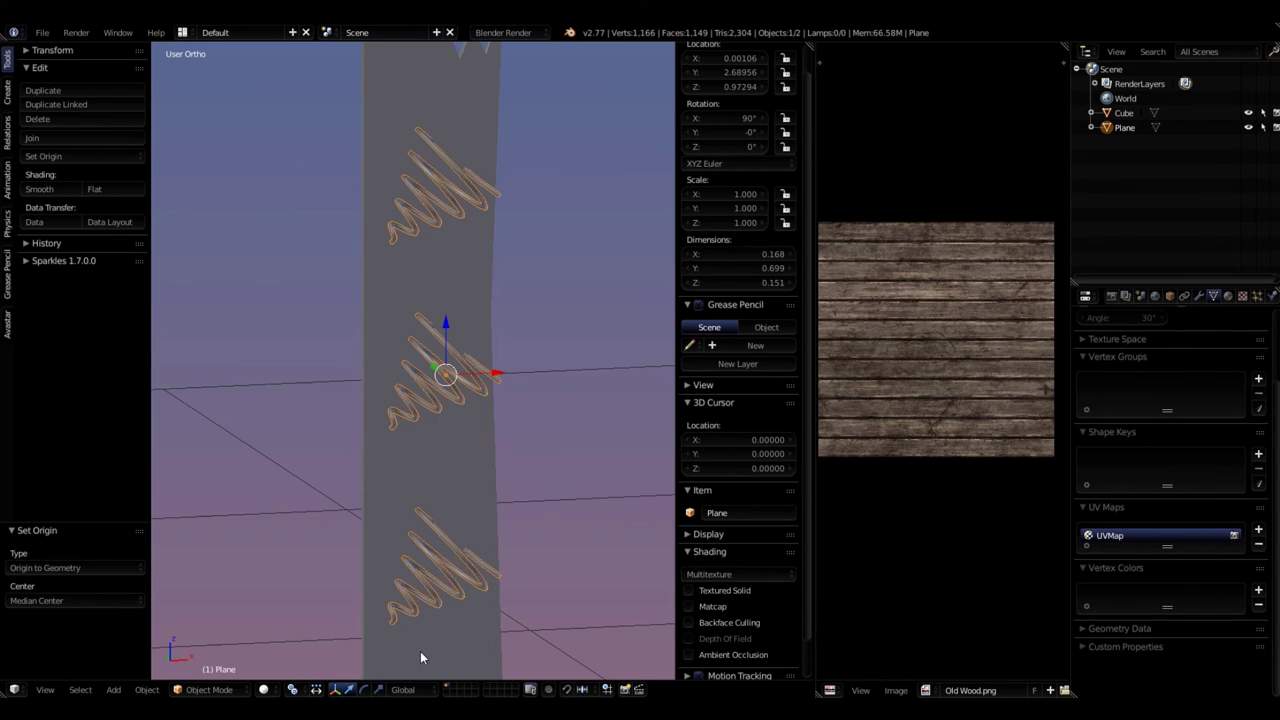
key(a)
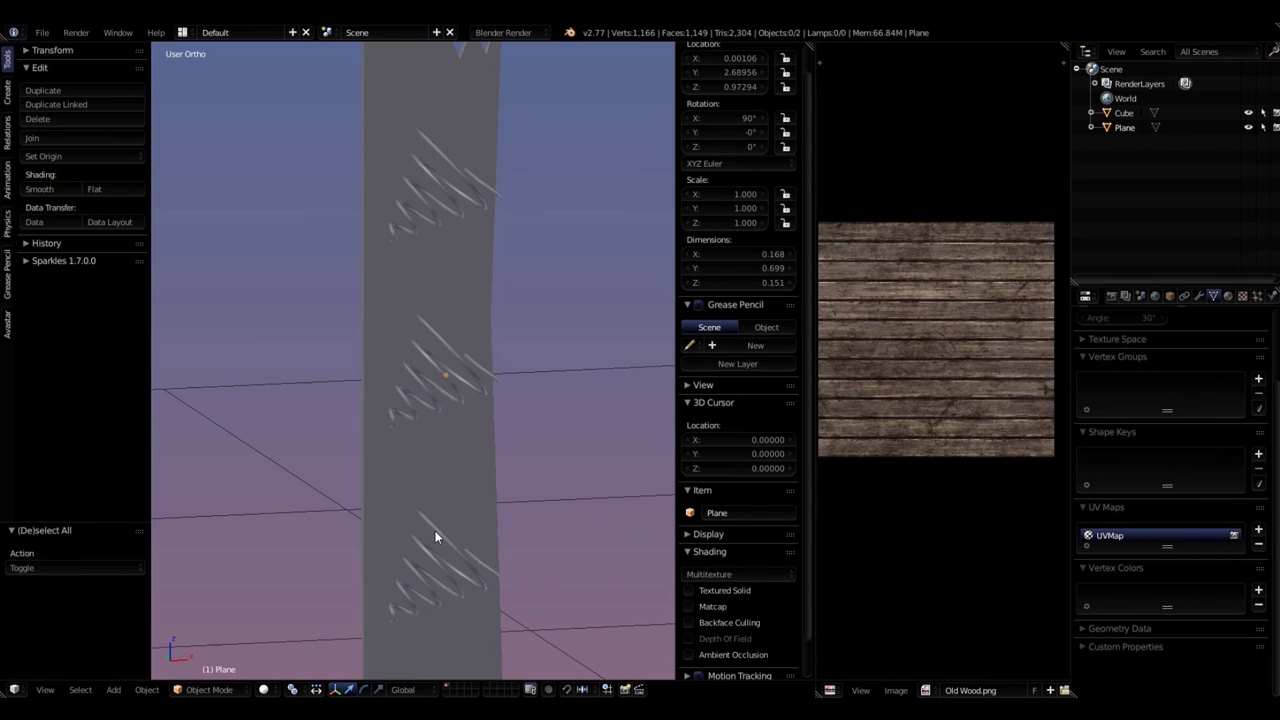
key(a)
- Enter Edit Mode on the joined spiral and select all its UVs over the Old Wood image
right_click(455, 557)
key(Tab)
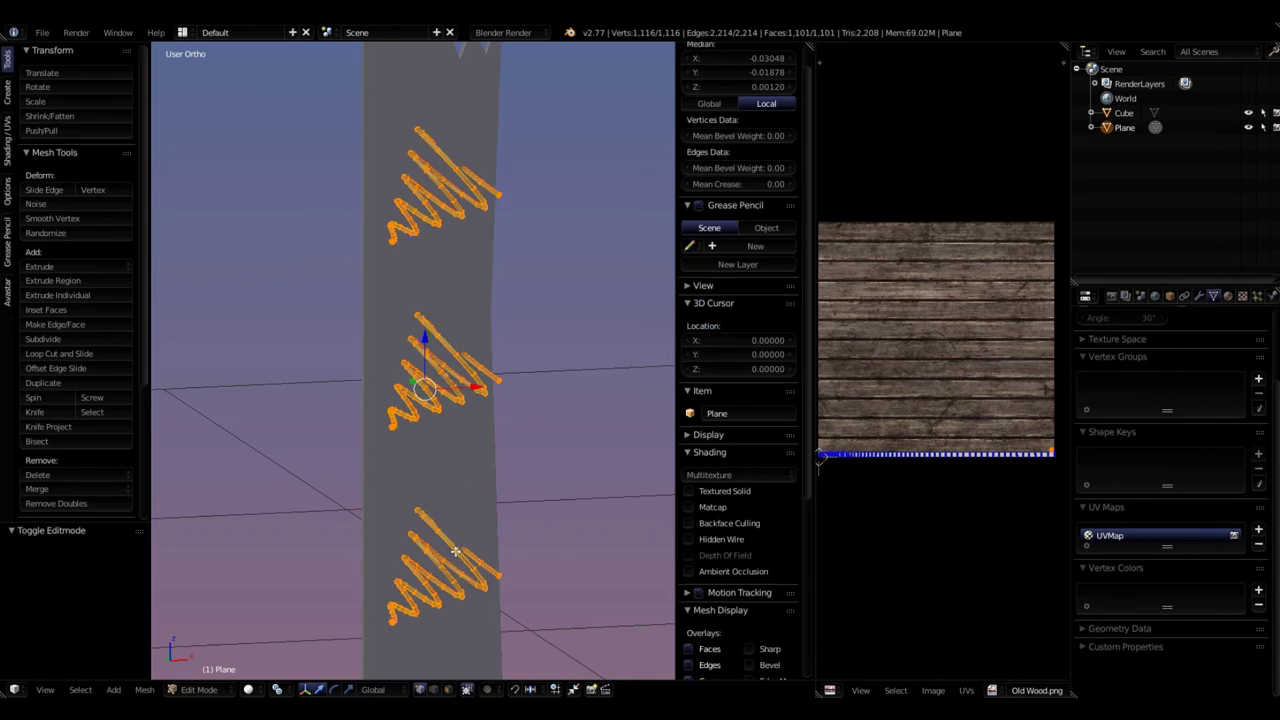
scroll(973, 473, up, 2)
middle_drag(973, 473, 1022, 447)
scroll(1022, 447, down, 1)
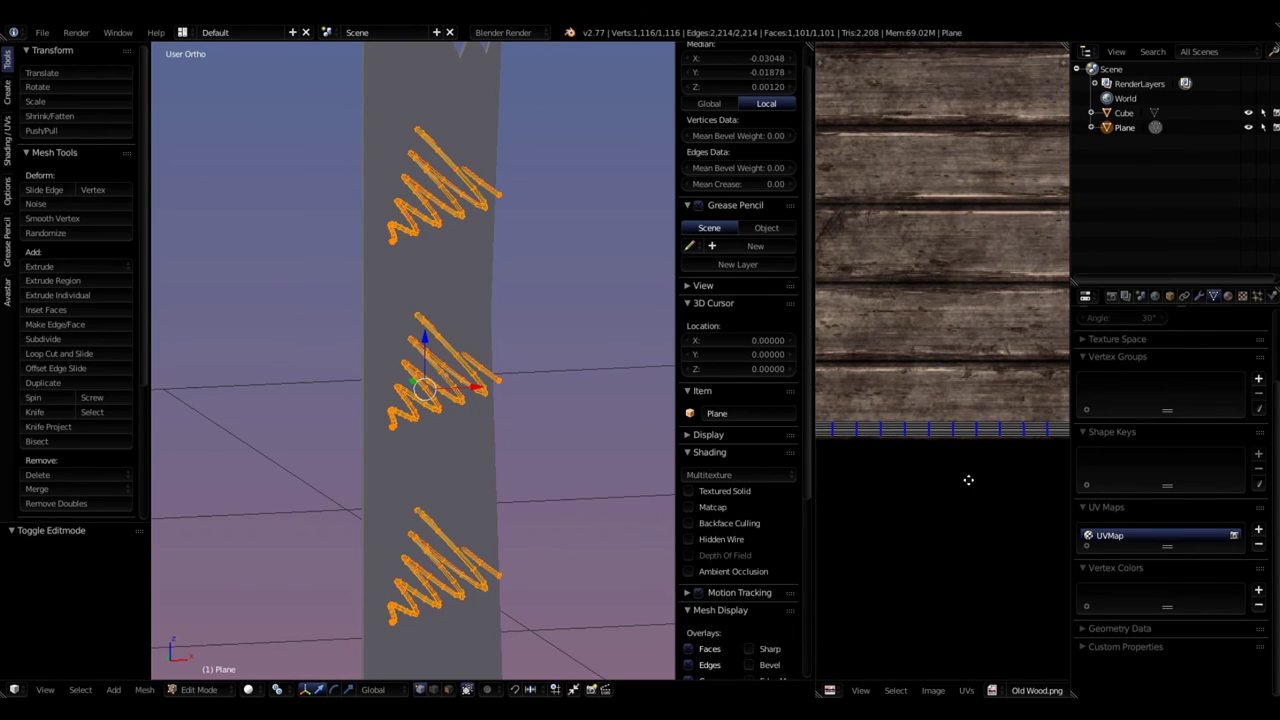
scroll(954, 439, down, 1)
scroll(950, 427, down, 3)
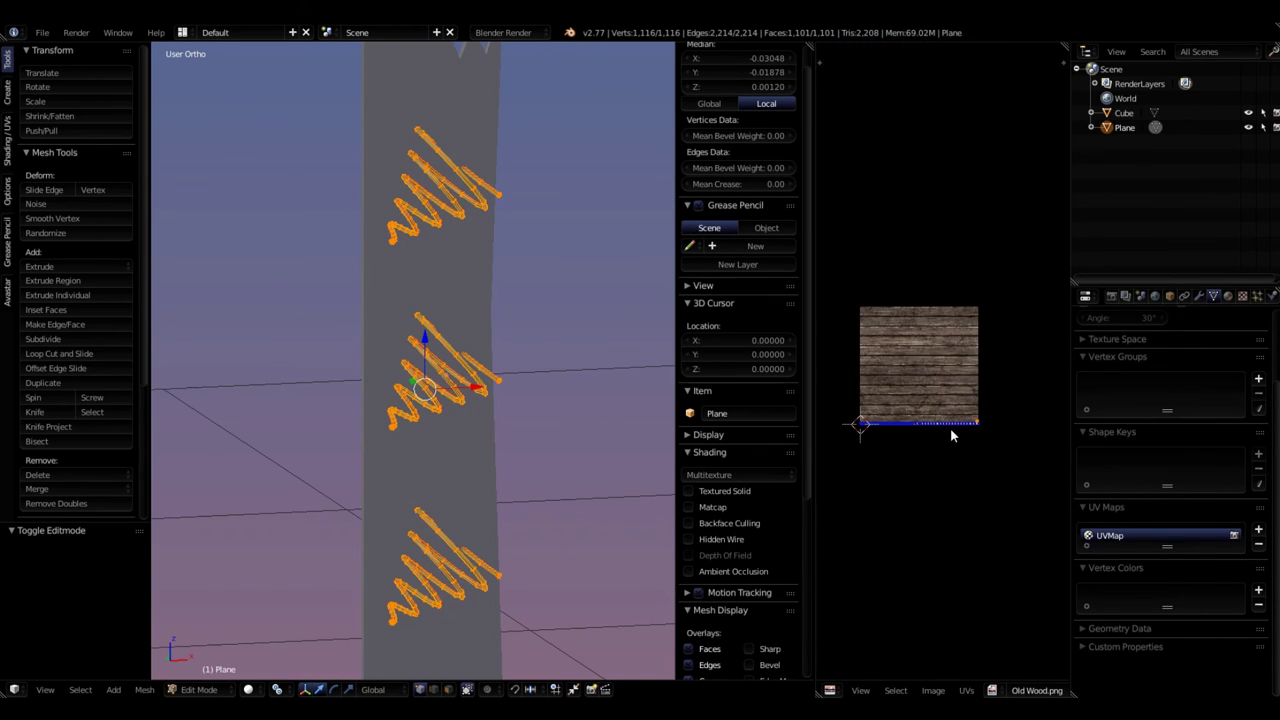
scroll(891, 464, up, 1)
key(a)
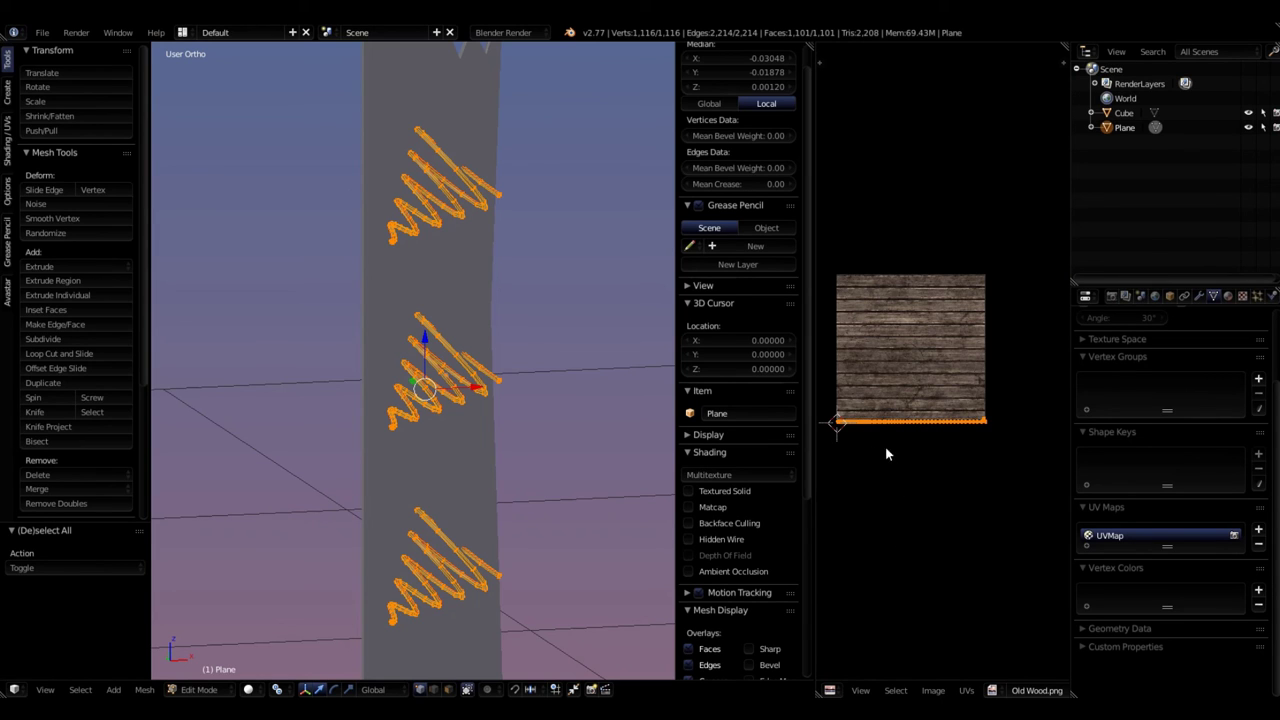
- Drop the rusty metal image into the UV editor in place of Old Wood
scroll(903, 442, up, 4)
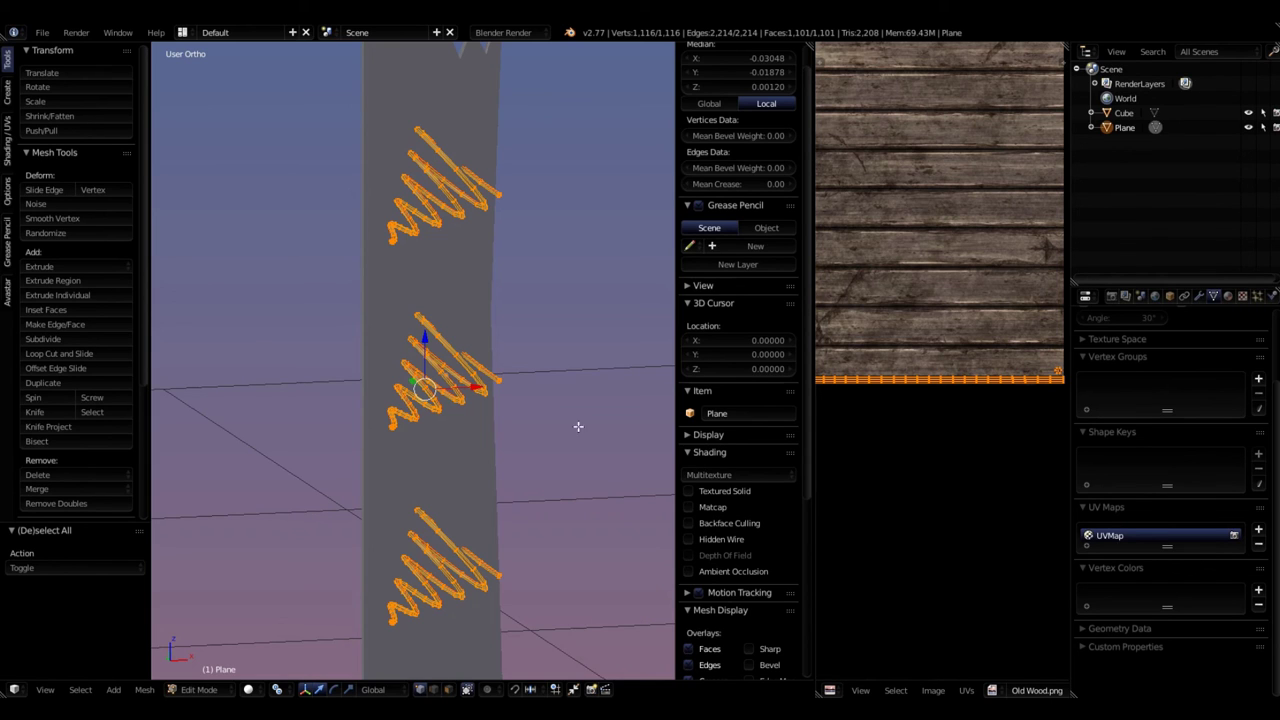
scroll(840, 486, down, 3)
middle_drag(840, 486, 973, 523)
scroll(939, 503, up, 2)
scroll(968, 500, down, 2)
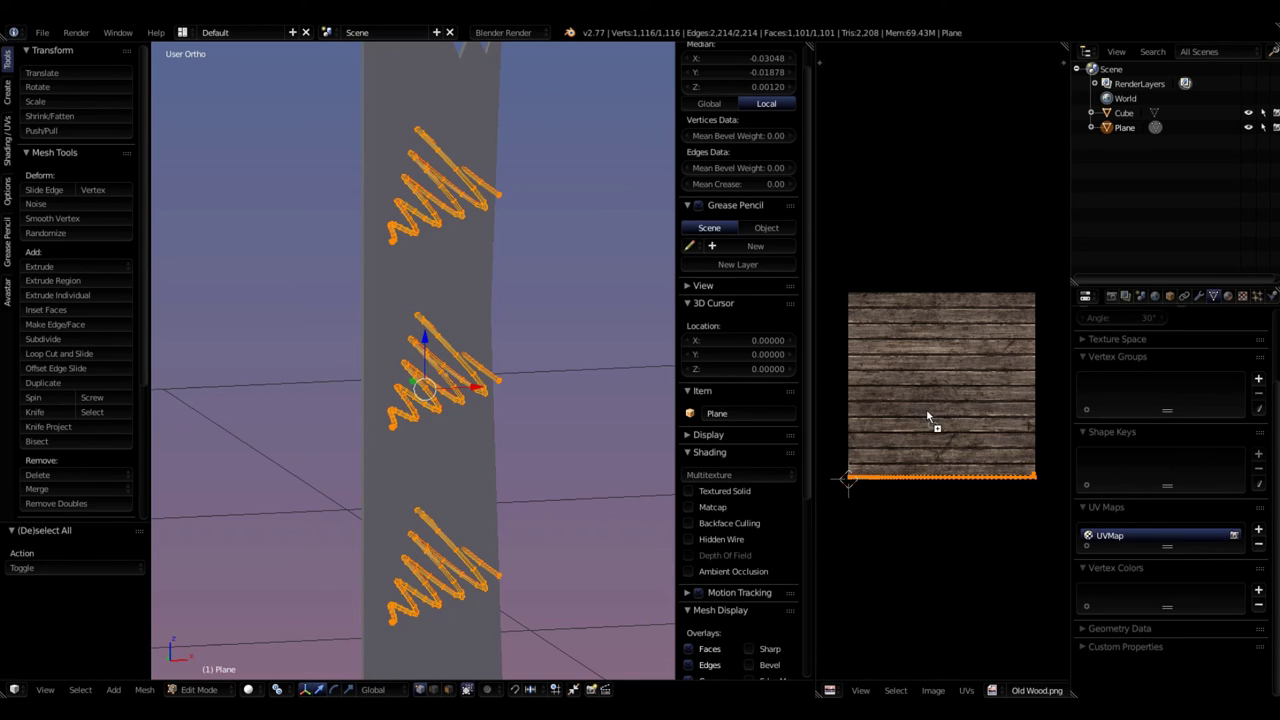
drag(928, 418, 926, 409)
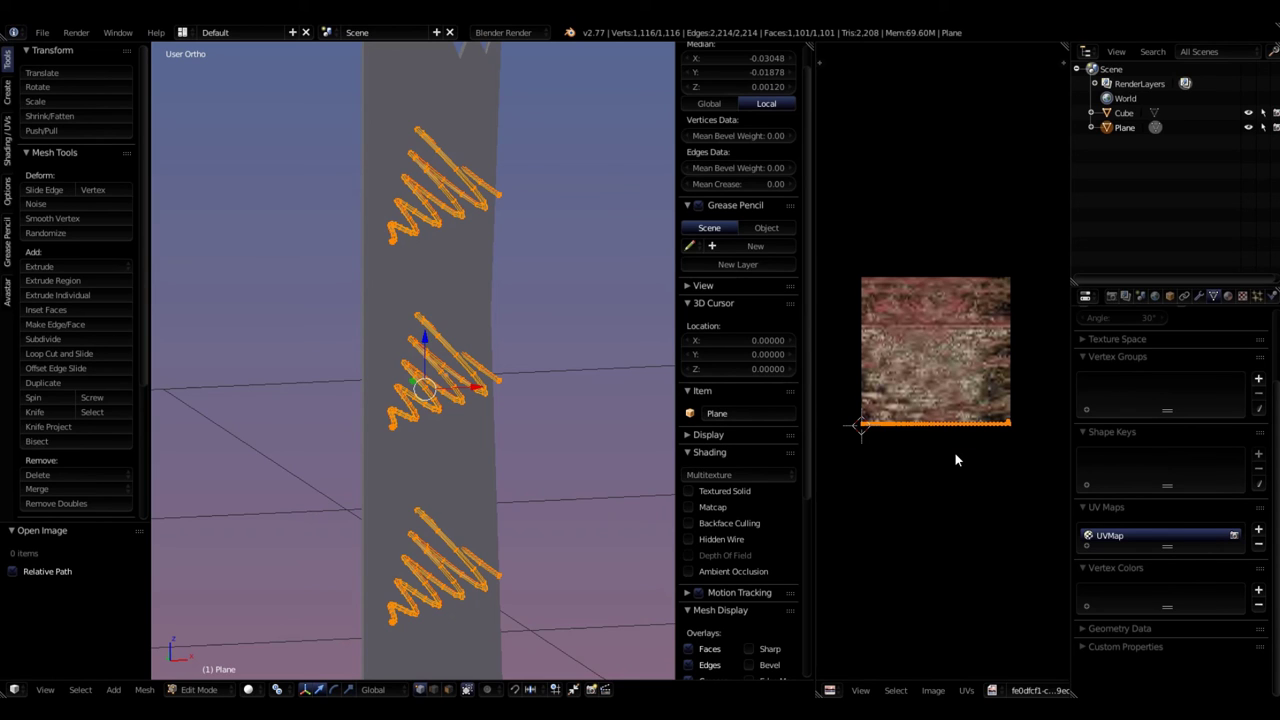
- Rotate the springs' UV strip 180 degrees with R 180
key(t)
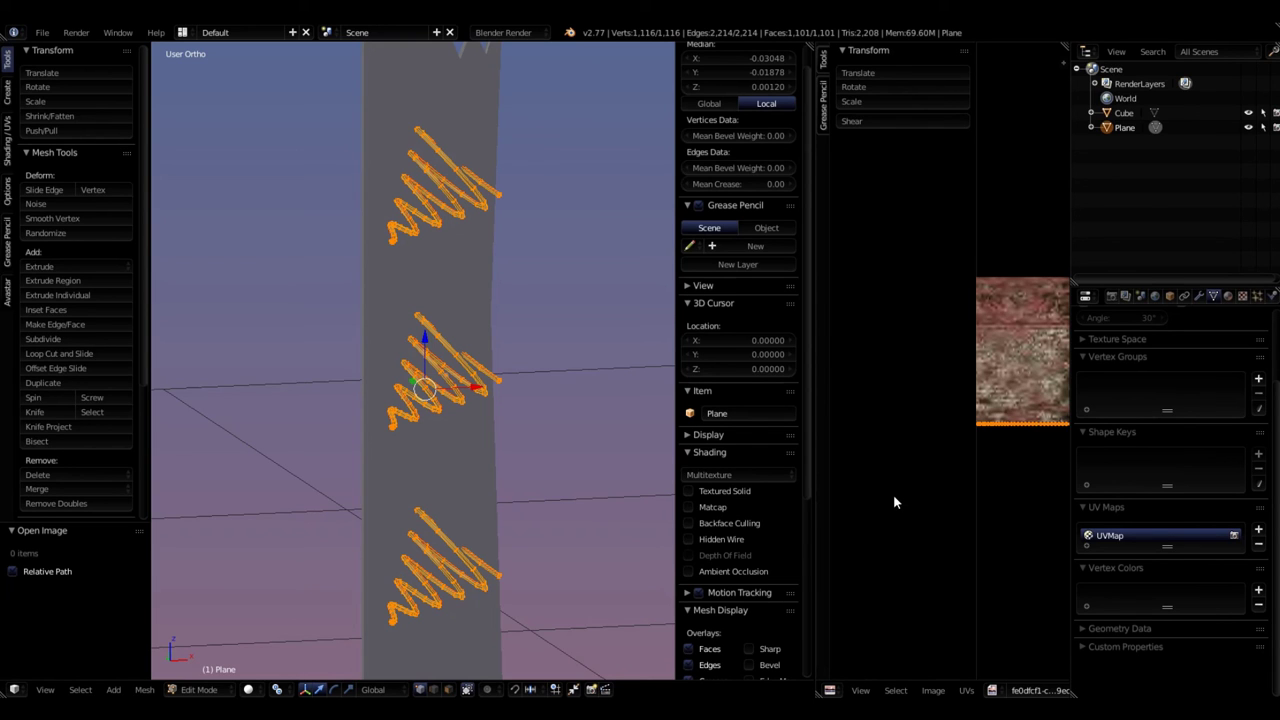
key(t)
scroll(962, 430, up, 5)
middle_drag(977, 421, 904, 462)
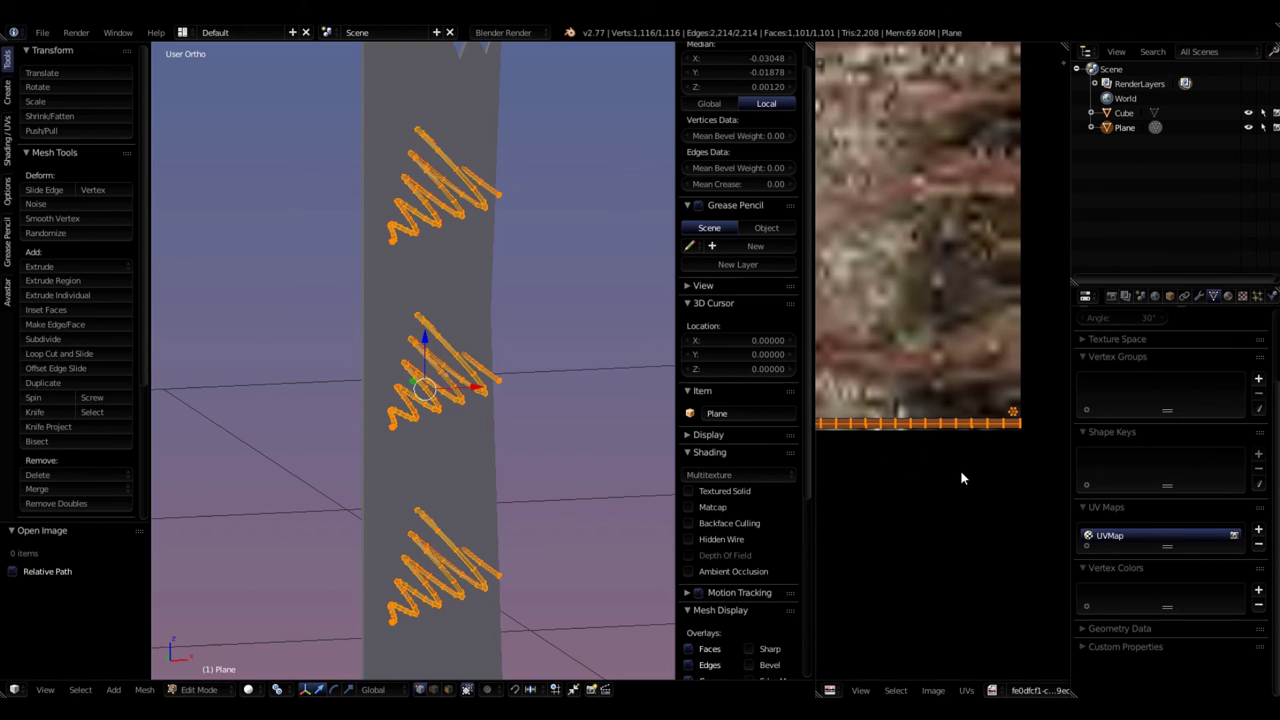
text(r)
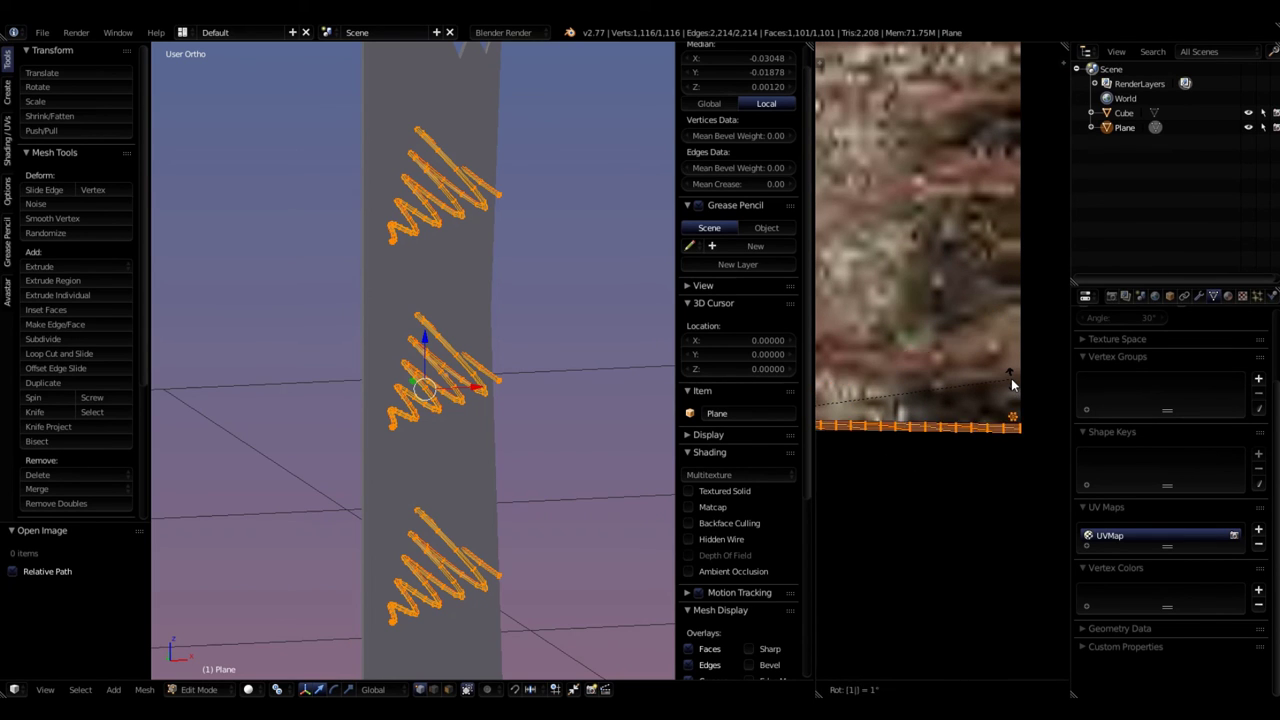
text(180)
key(Return)
- Move the UV strip up to the rusty image's top edge
scroll(1010, 378, down, 4)
middle_drag(958, 431, 988, 464)
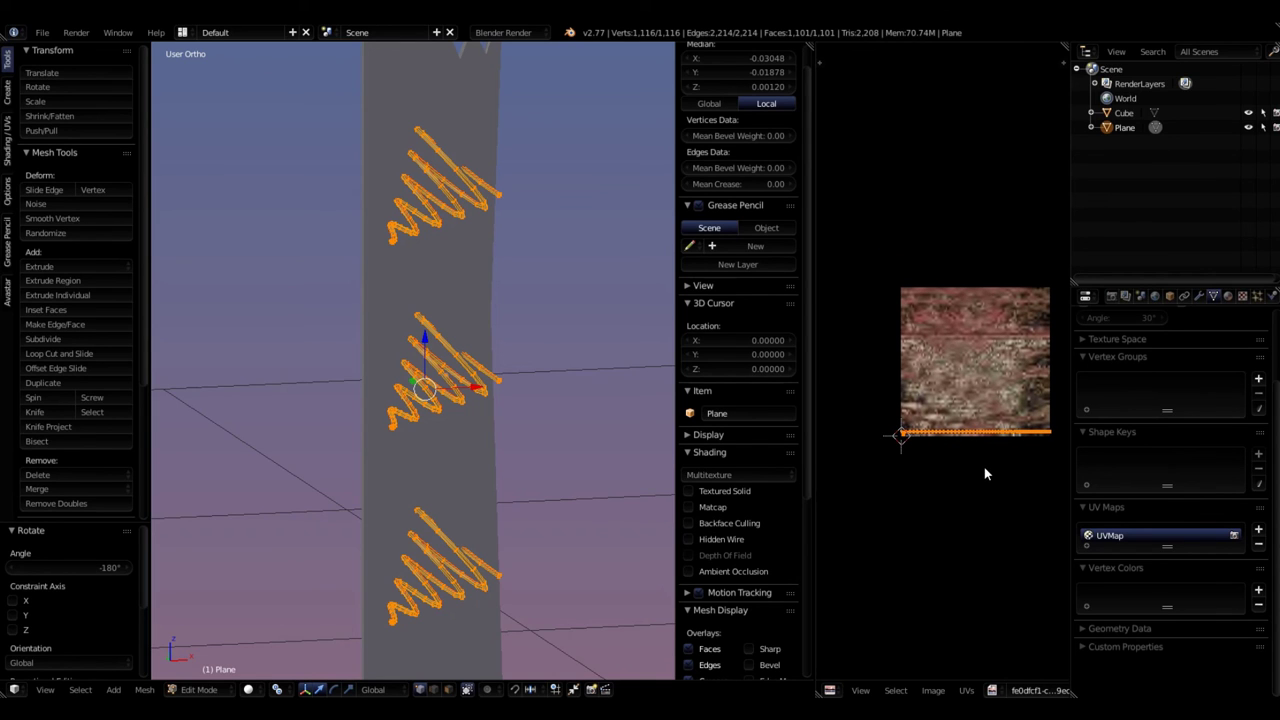
key(g)
click(1020, 265)
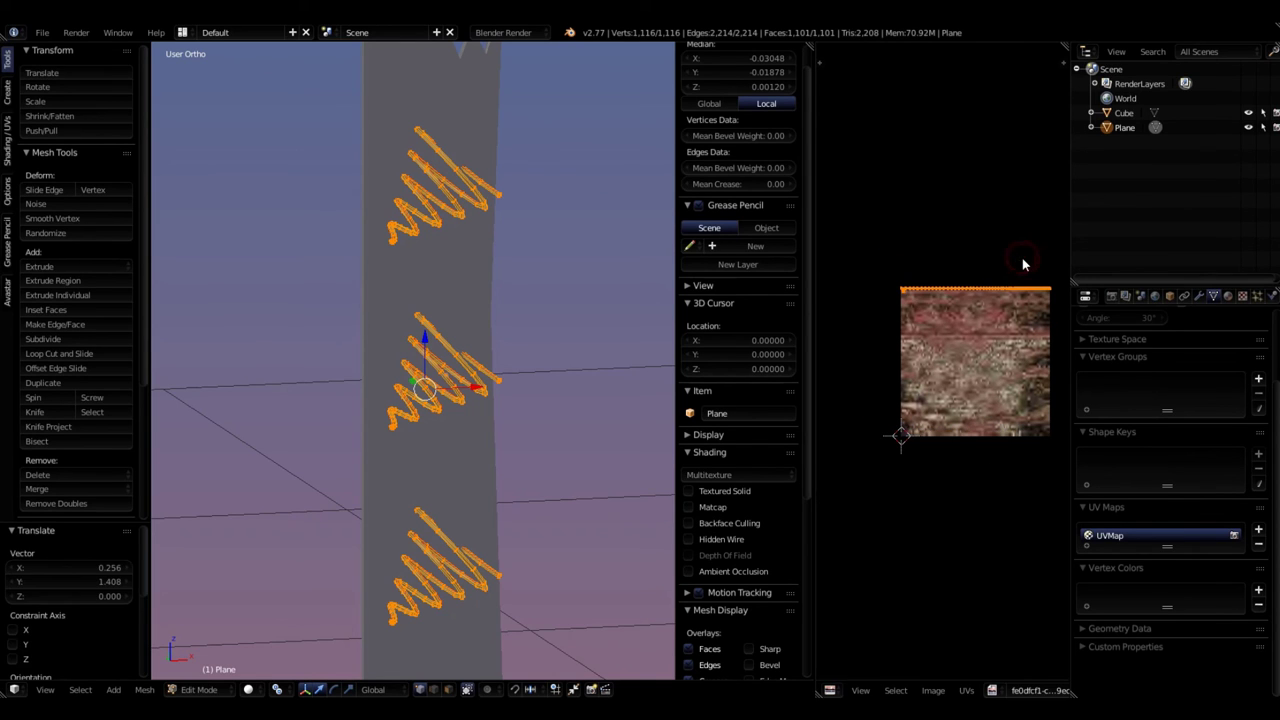
scroll(930, 327, up, 4)
scroll(930, 327, down, 1)
scroll(922, 350, up, 2)
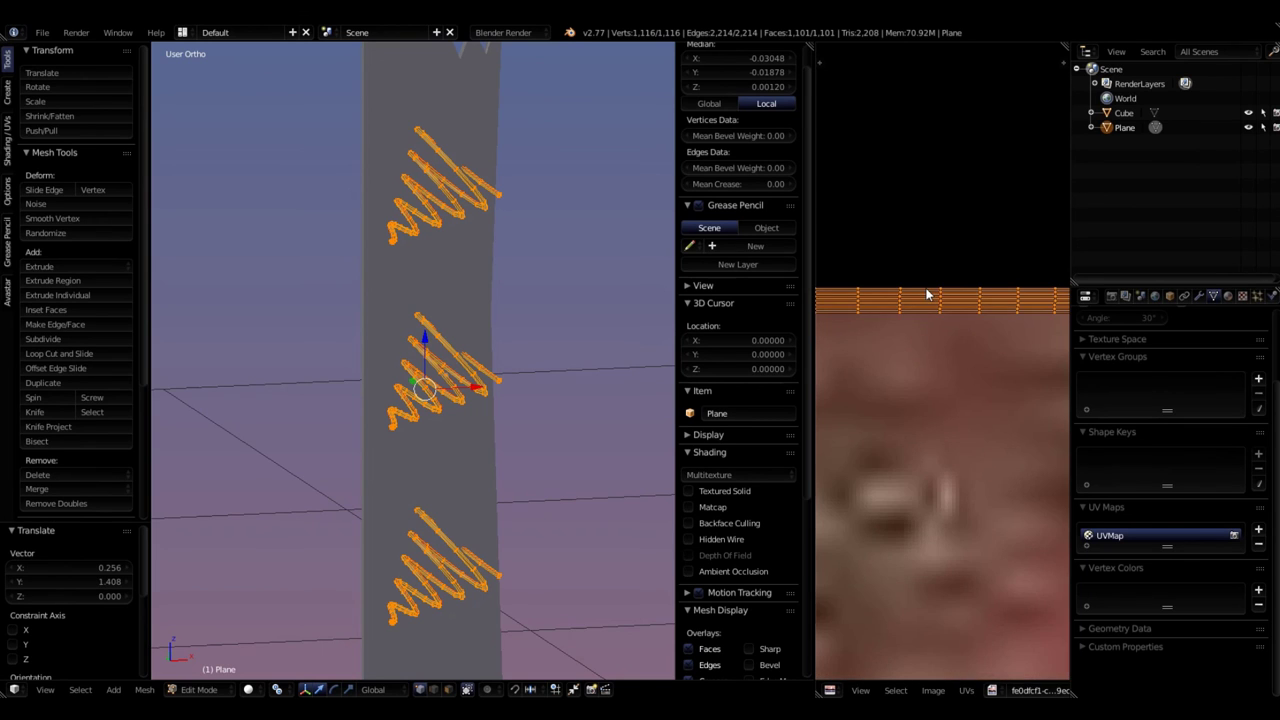
scroll(926, 310, down, 4)
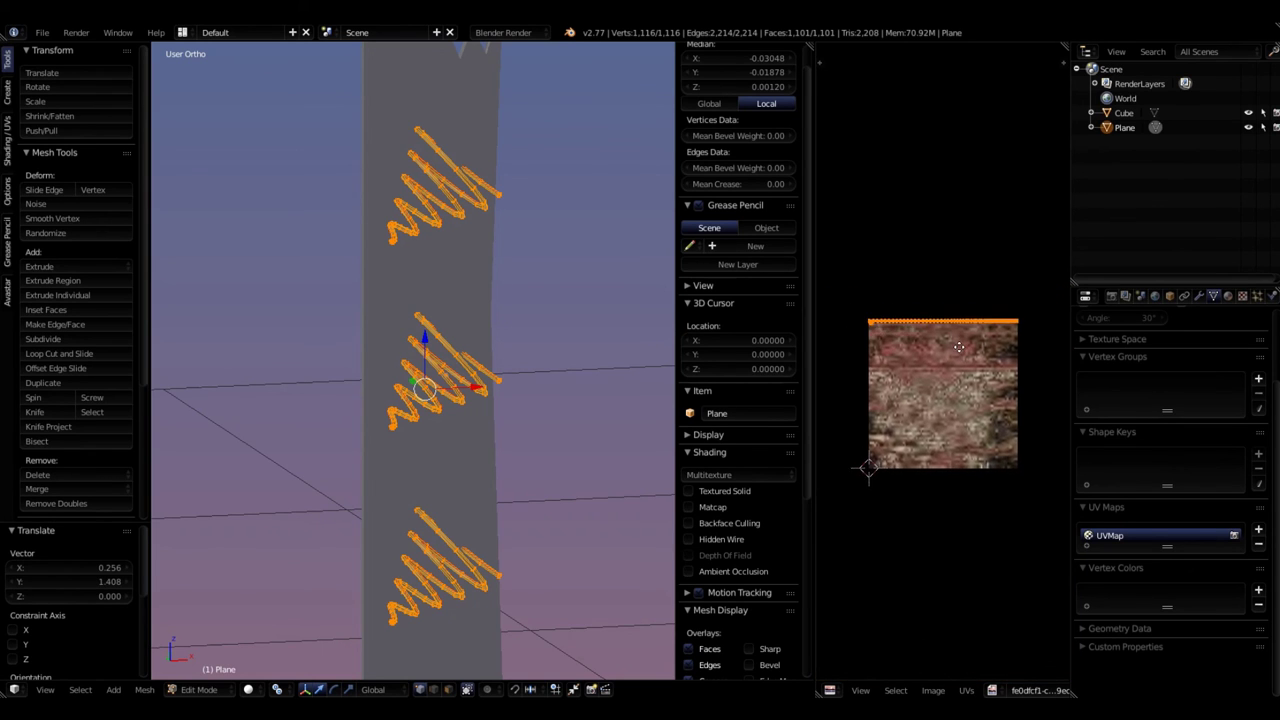
scroll(934, 362, up, 1)
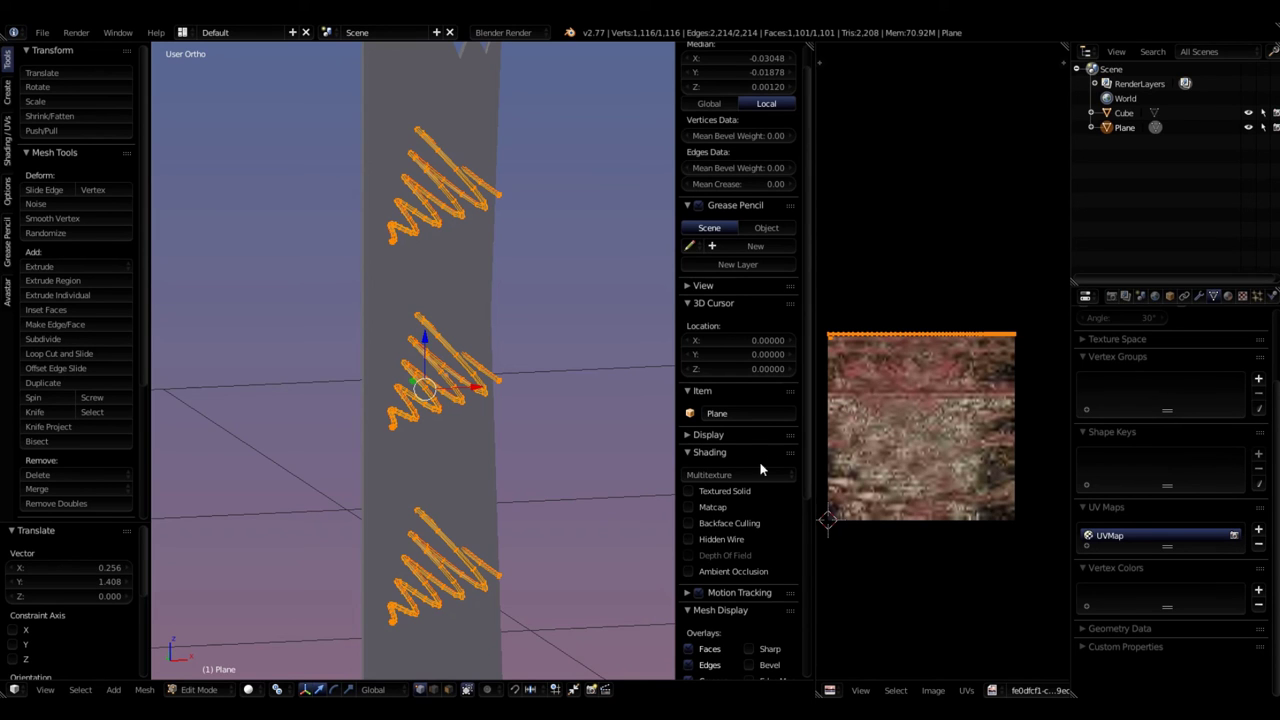
- Return to Object Mode, widen the 3D view, and set viewport shading to Texture
key(a)
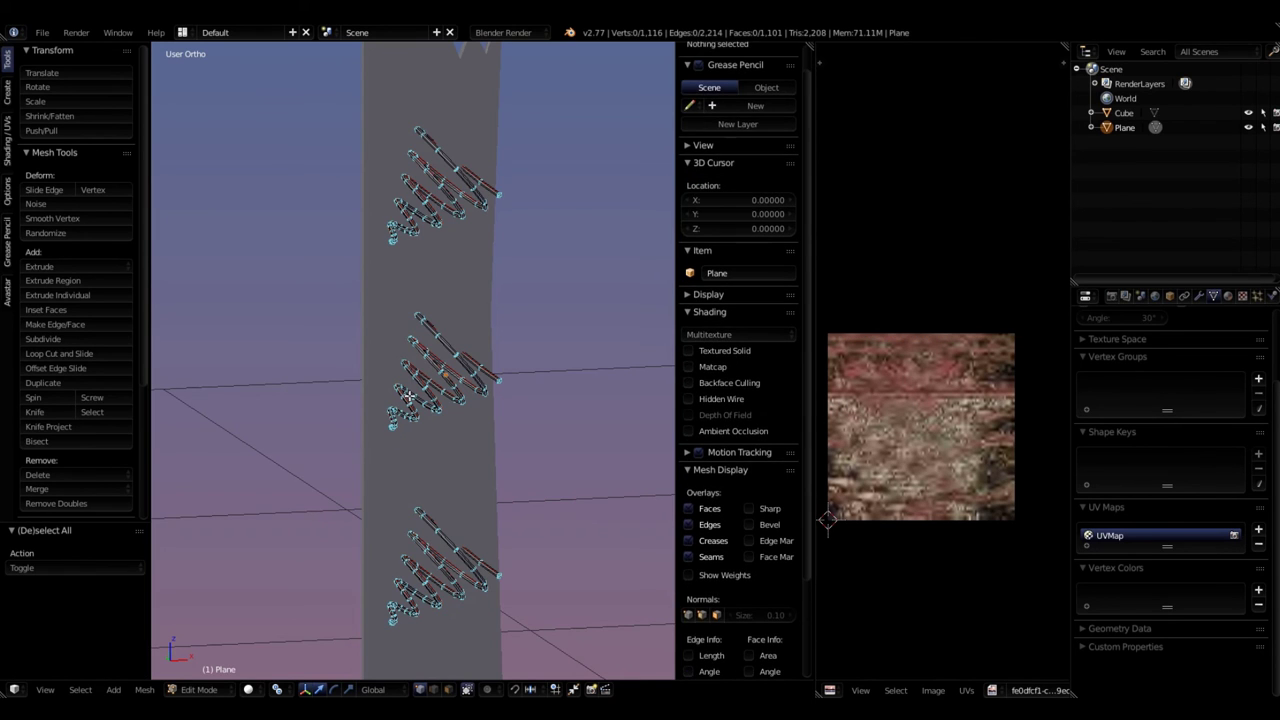
key(Tab)
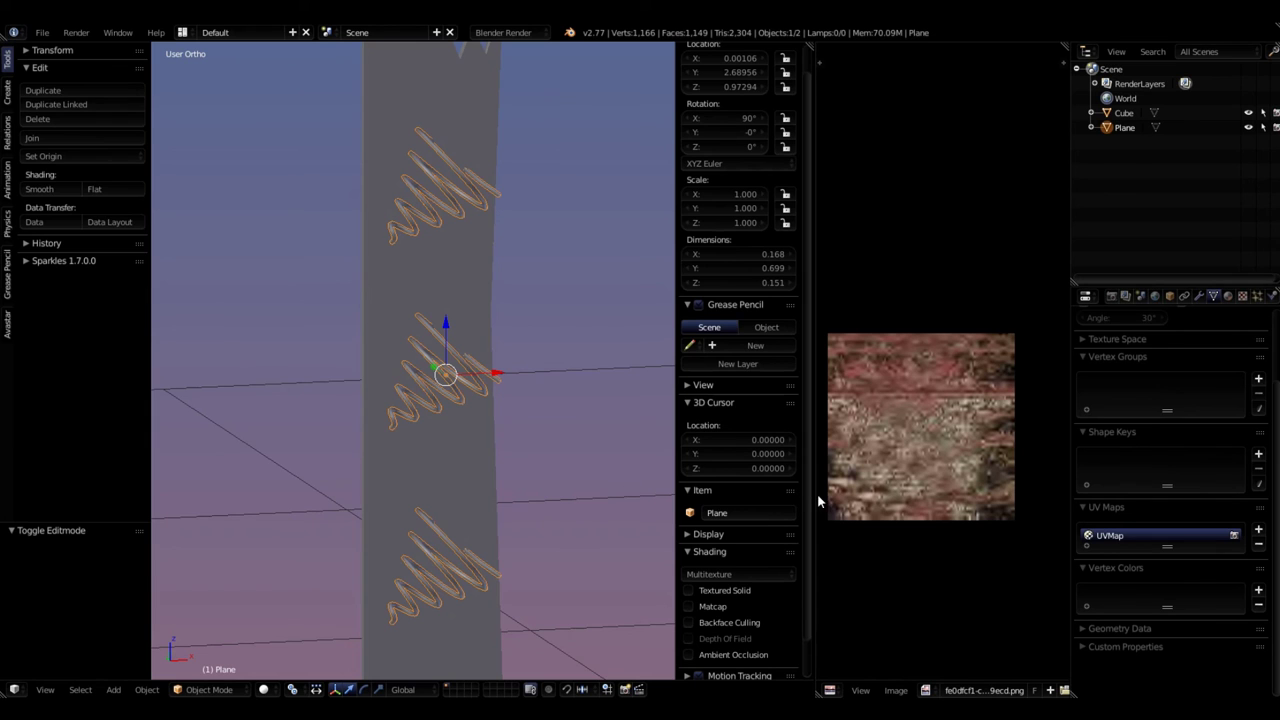
drag(817, 493, 1101, 499)
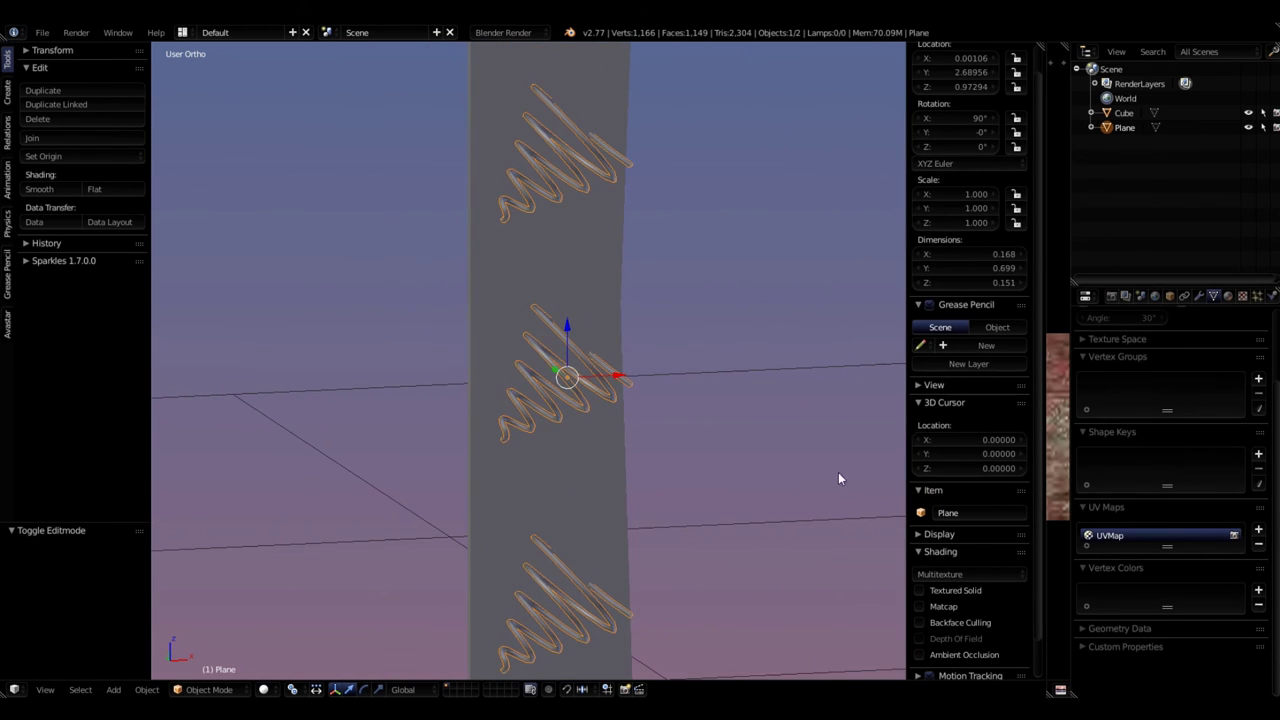
middle_drag(803, 473, 575, 458)
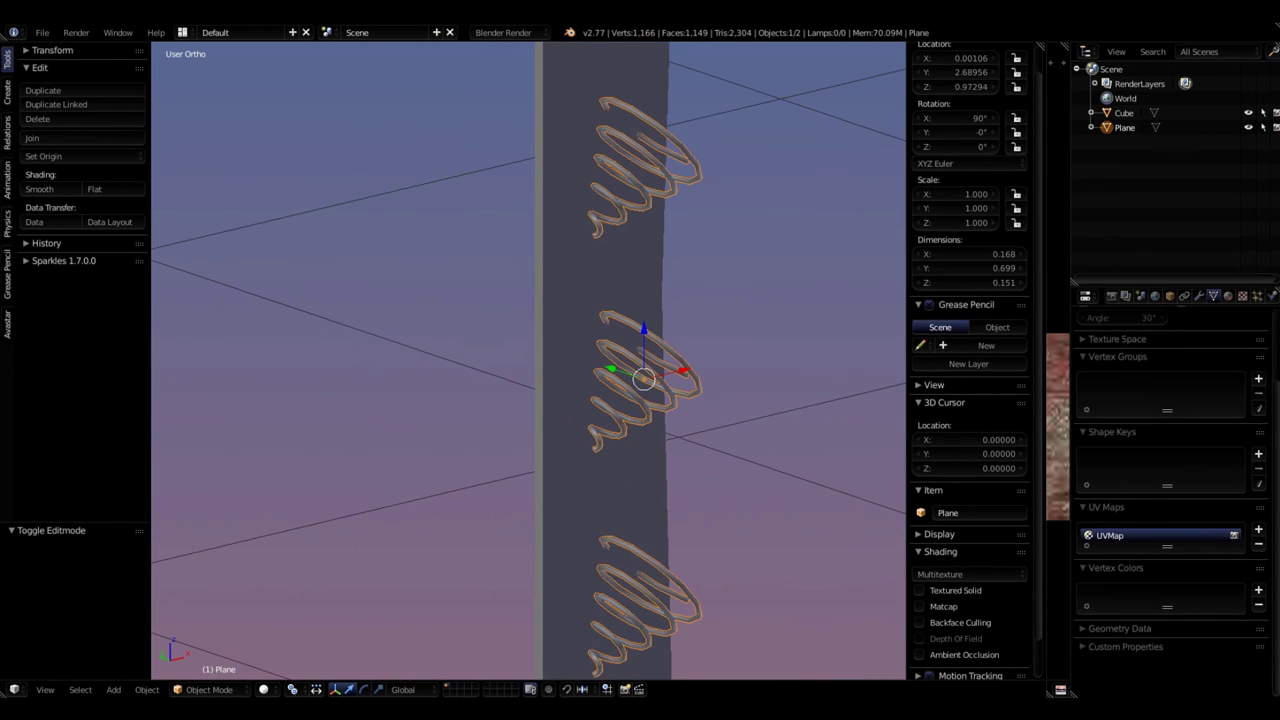
click(265, 689)
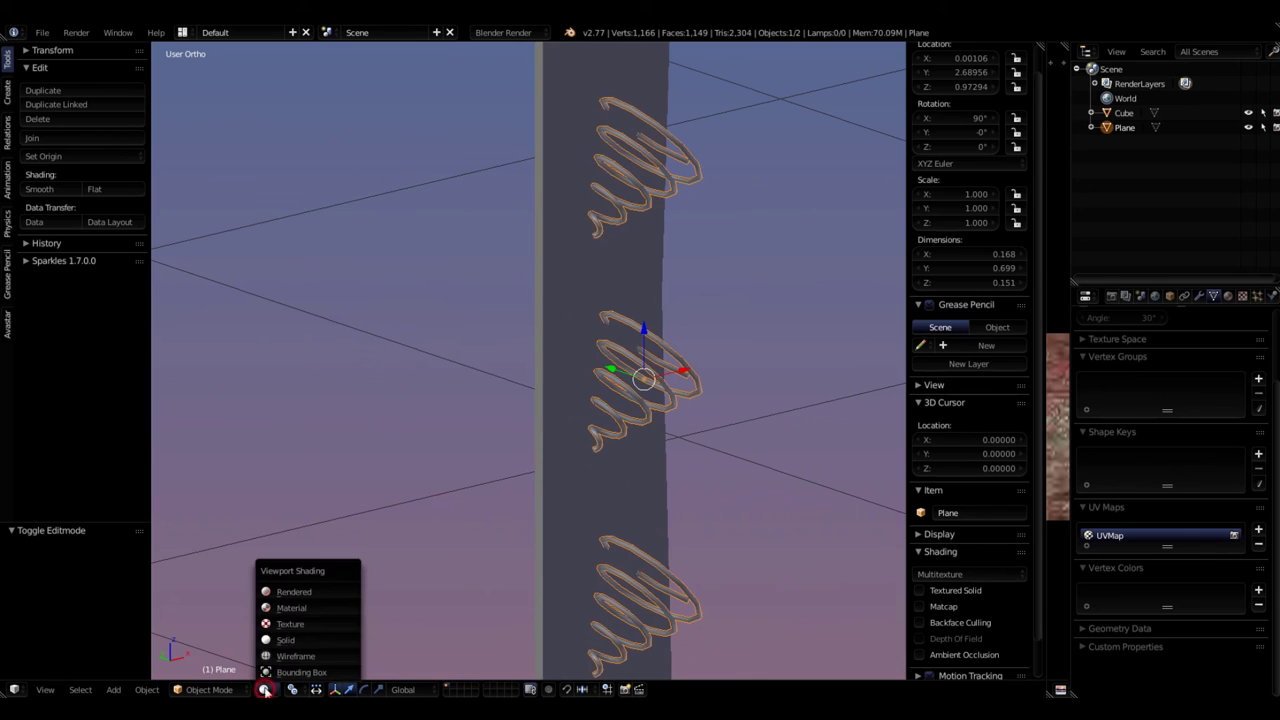
click(289, 624)
- Orbit around the rusty textured springs and select the wooden pillar
mouse_move(564, 527)
middle_down()
mouse_move(651, 498)
mouse_move(612, 430)
middle_up()
scroll(612, 431, up, 5)
key(Tab)
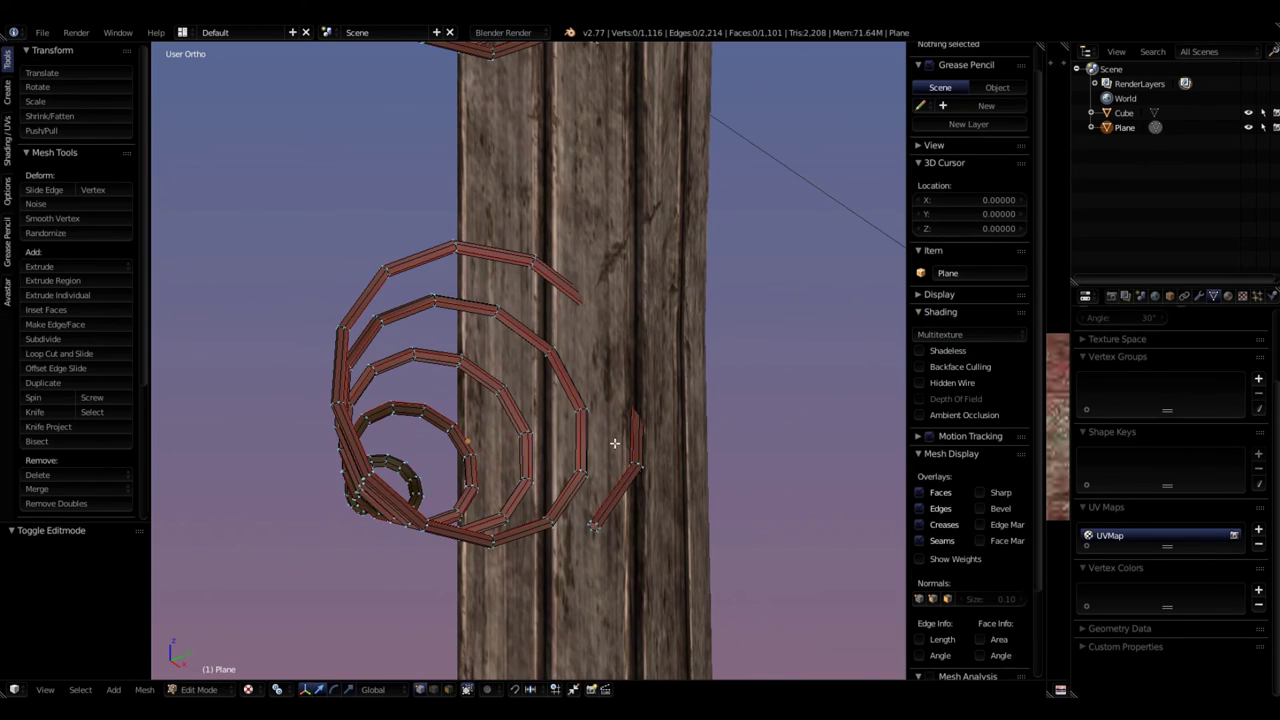
key(Tab)
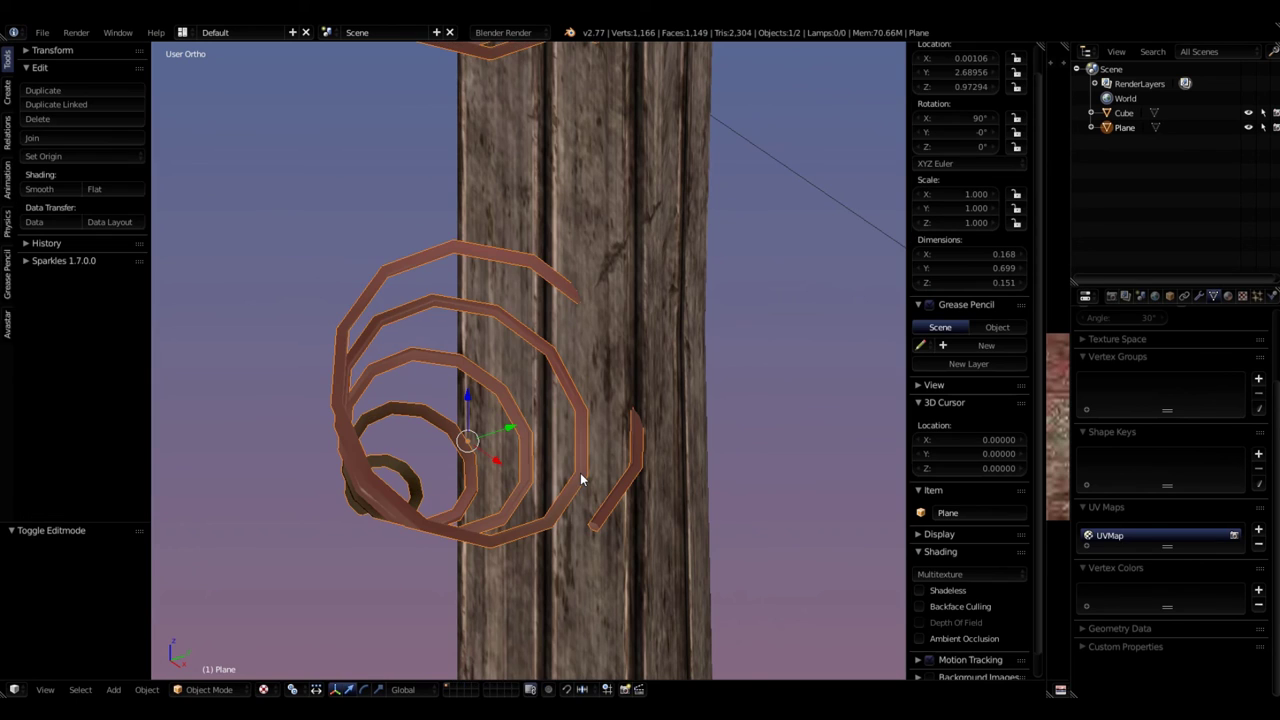
right_click(676, 505)
middle_drag(670, 486, 507, 347)
scroll(562, 440, down, 4)
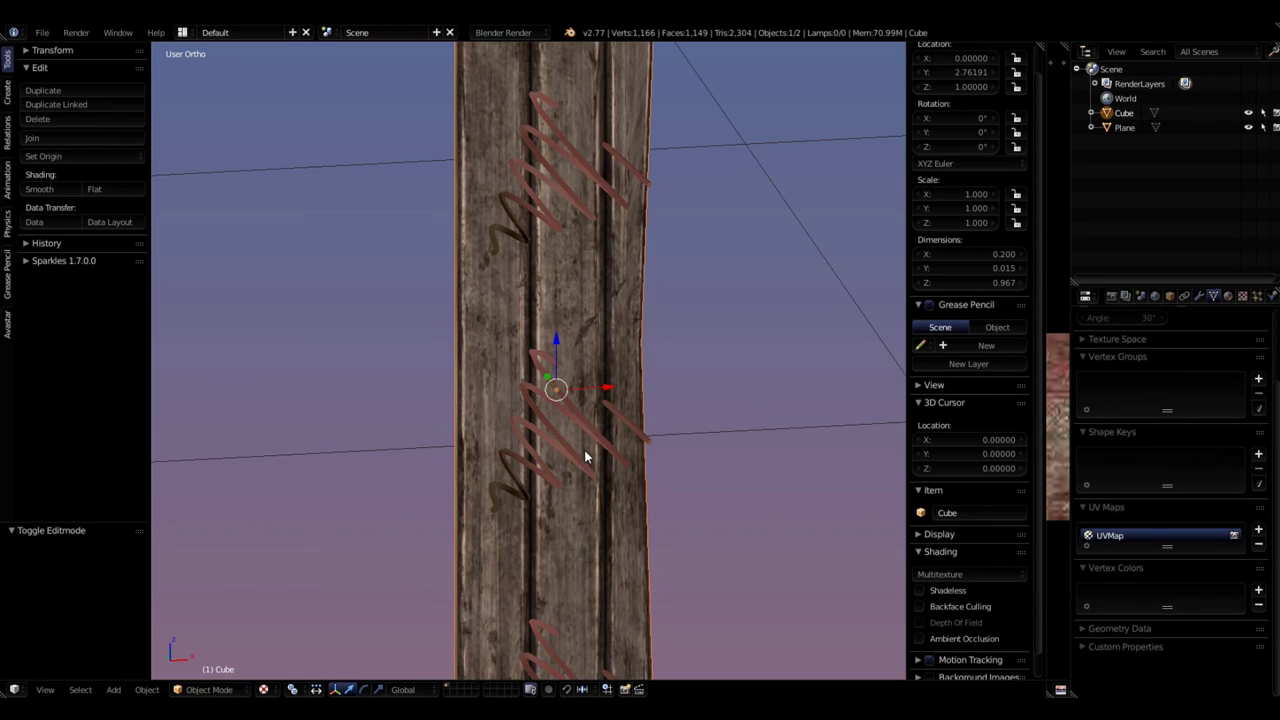
scroll(578, 452, up, 2)
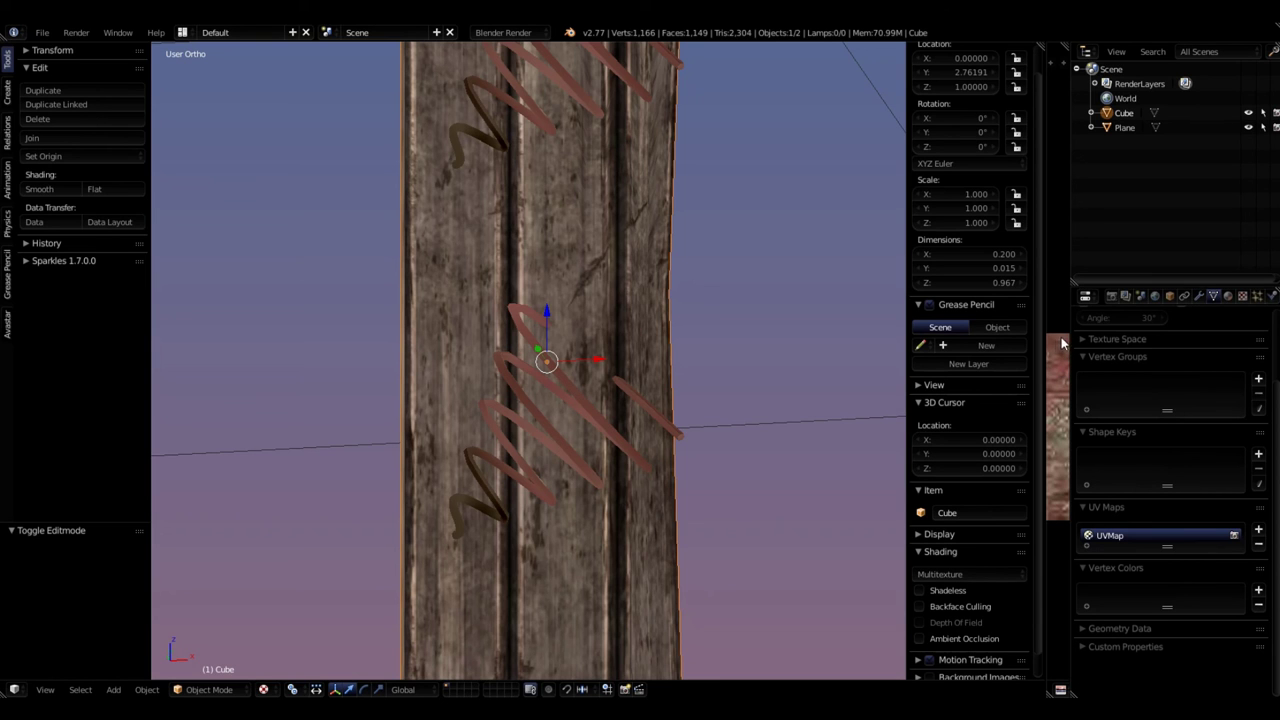
scroll(530, 420, down, 4)
middle_drag(514, 400, 530, 440)
scroll(546, 344, up, 3)
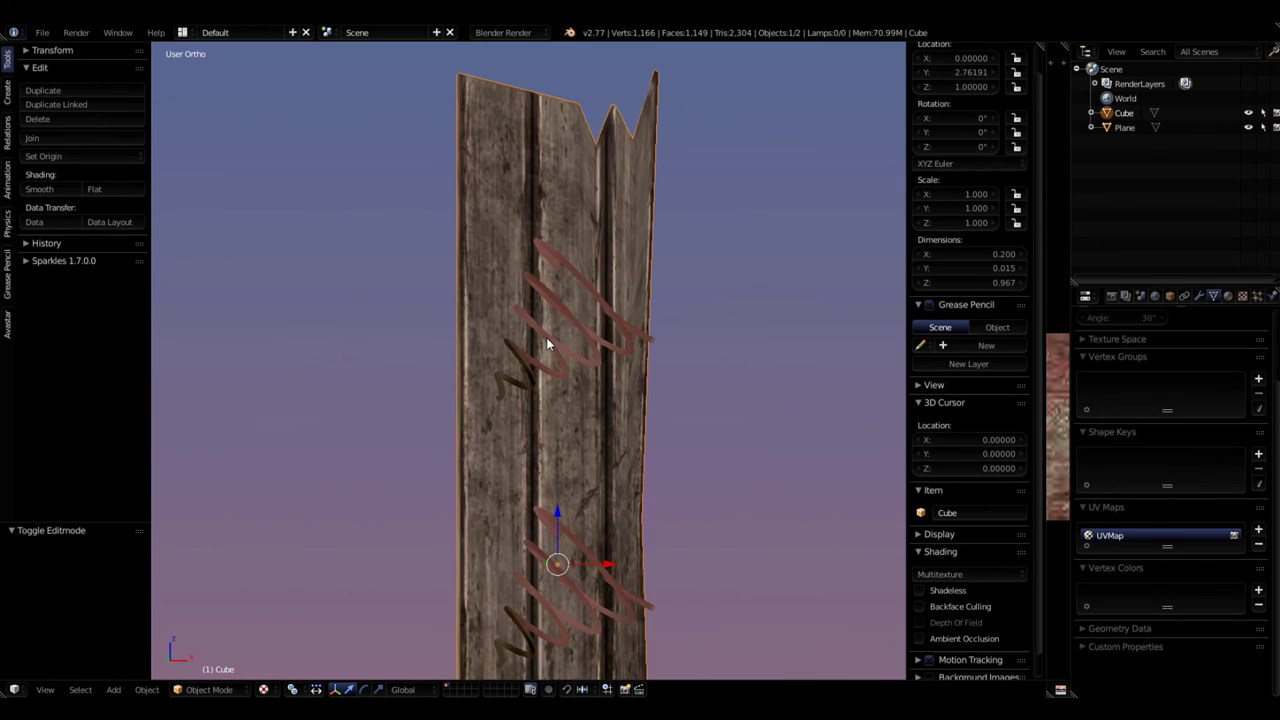
scroll(546, 344, up, 2)
scroll(606, 257, down, 4)
middle_drag(606, 257, 726, 423)
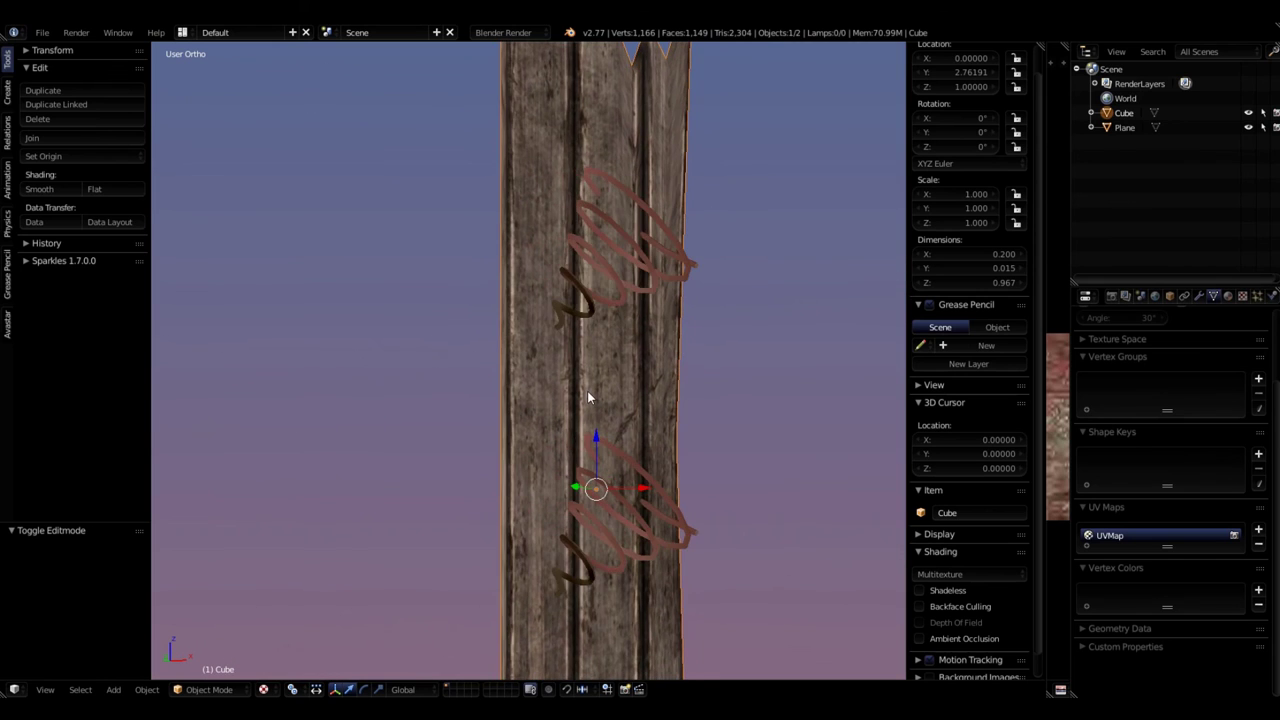
middle_drag(588, 394, 466, 461)
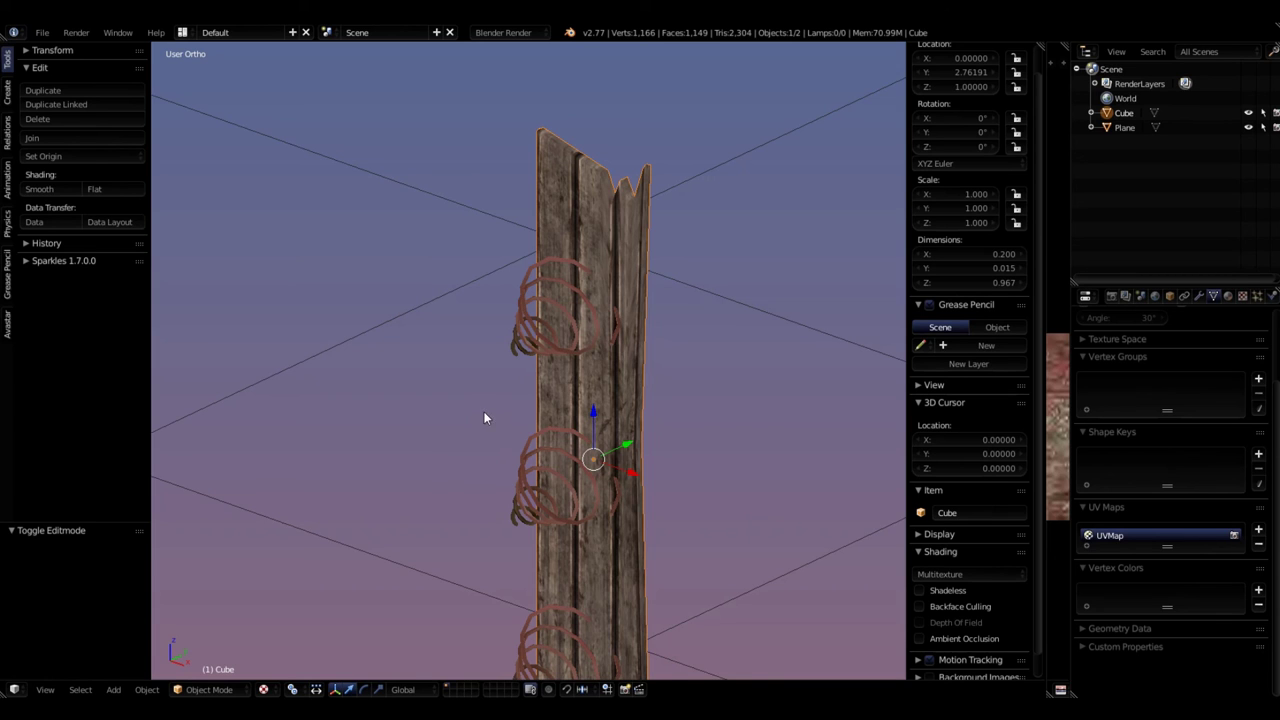
scroll(484, 418, down, 3)
middle_drag(551, 466, 720, 346)
scroll(440, 420, up, 3)
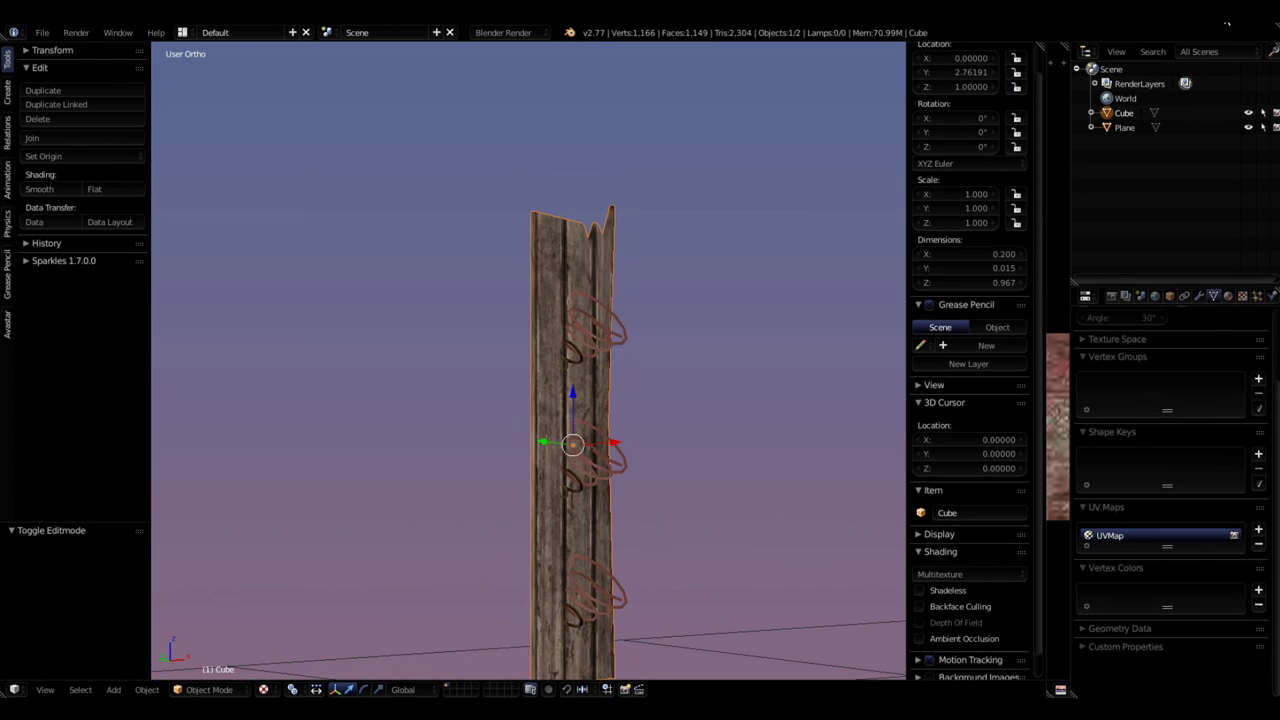
scroll(774, 538, down, 3)
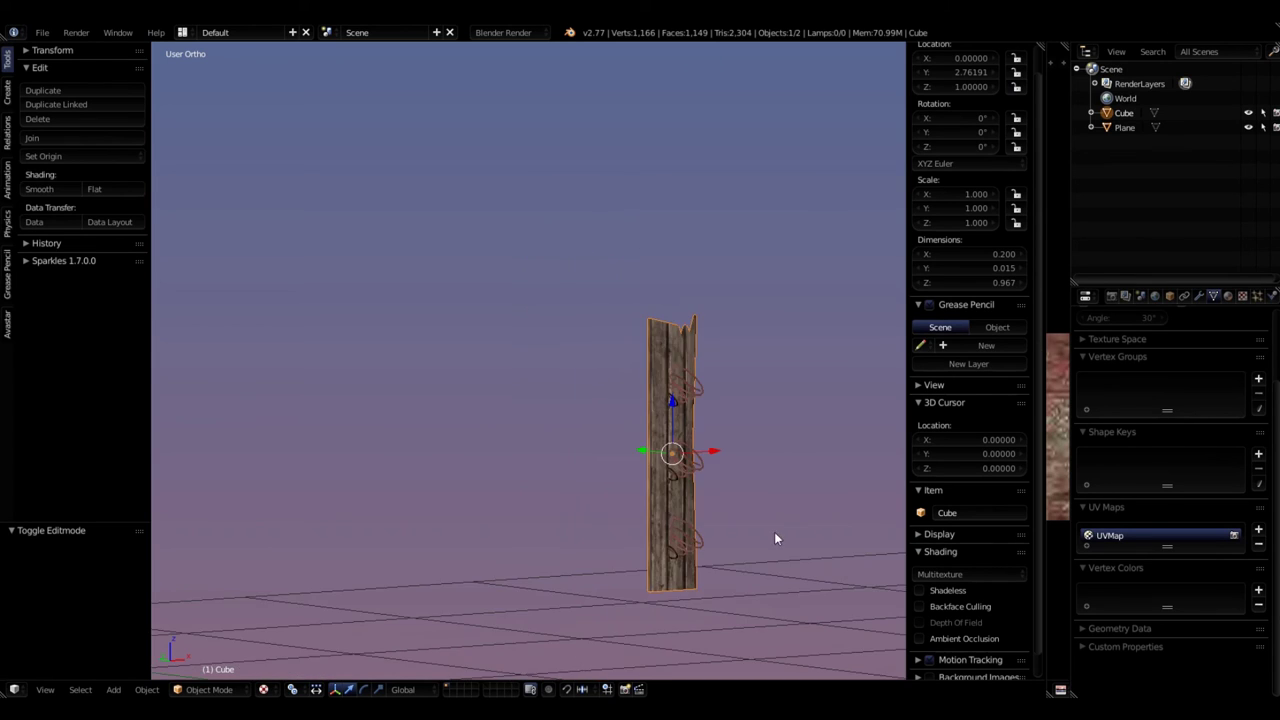
scroll(774, 538, up, 3)
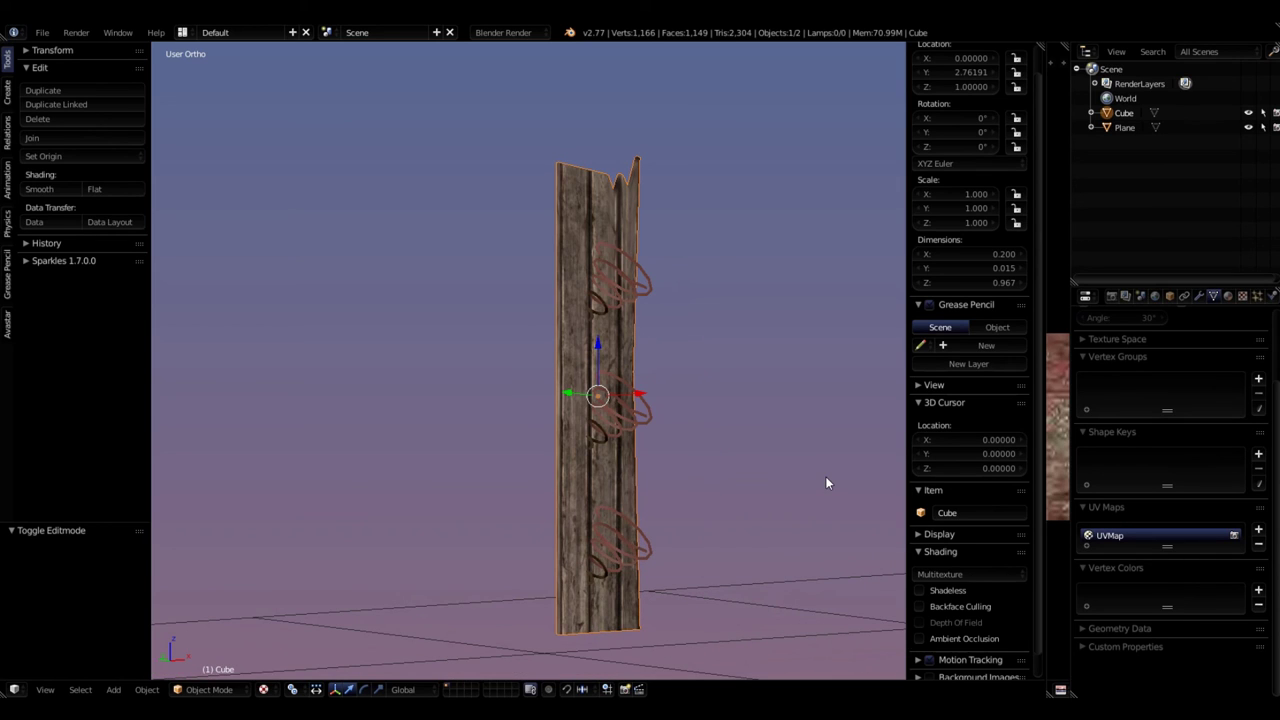